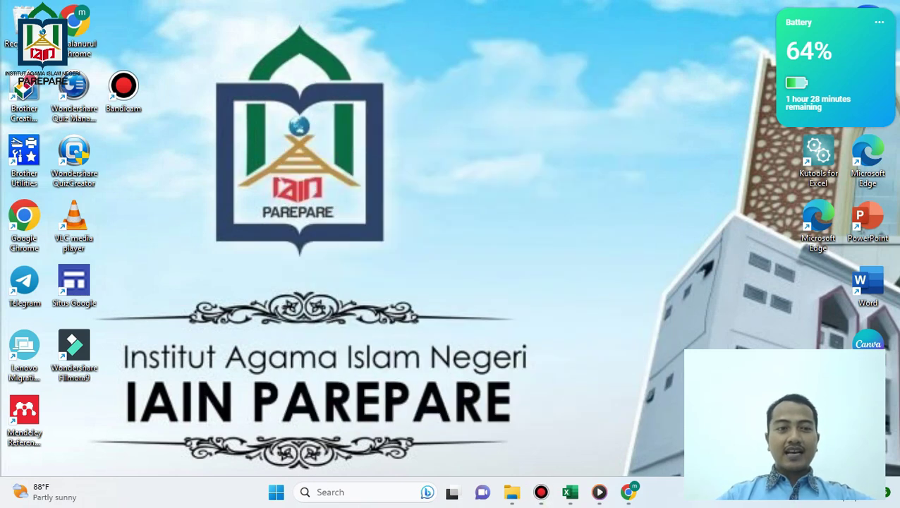
Open Google Chrome in a maximized window and go to edlink.id/panel.
click(628, 492)
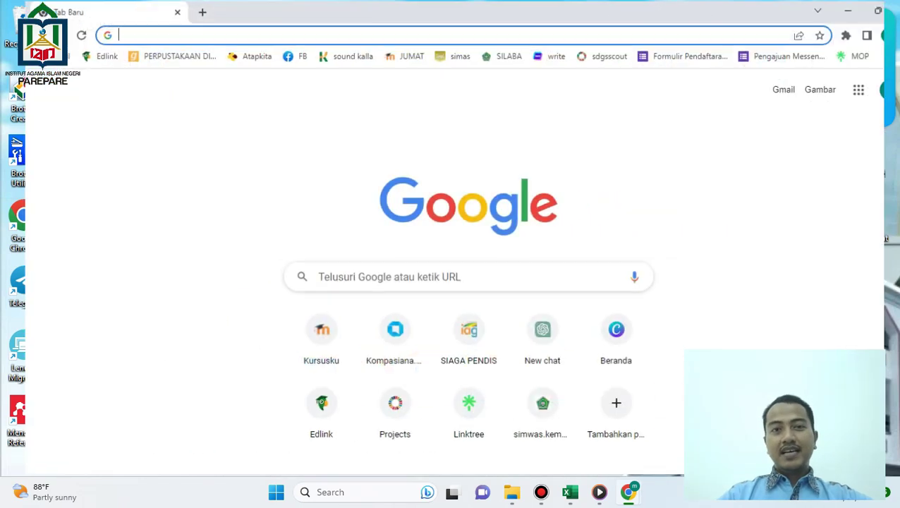
click(664, 16)
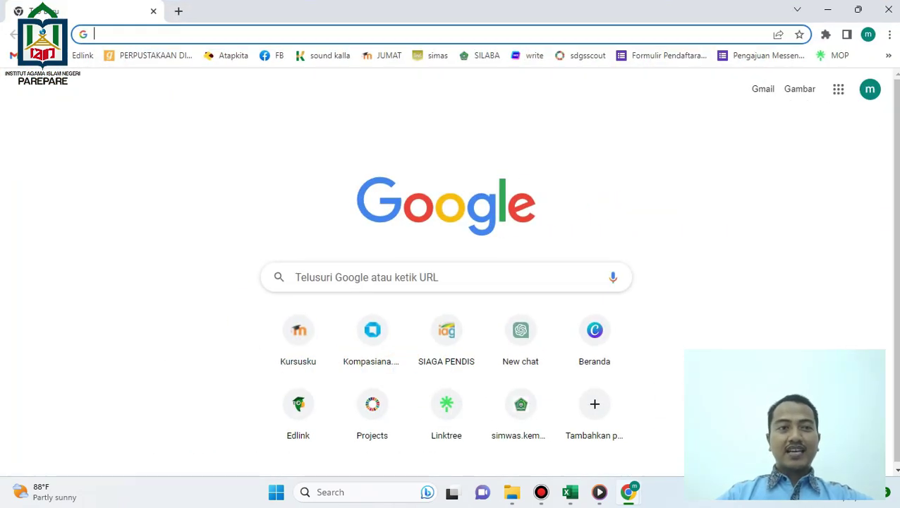
click(423, 35)
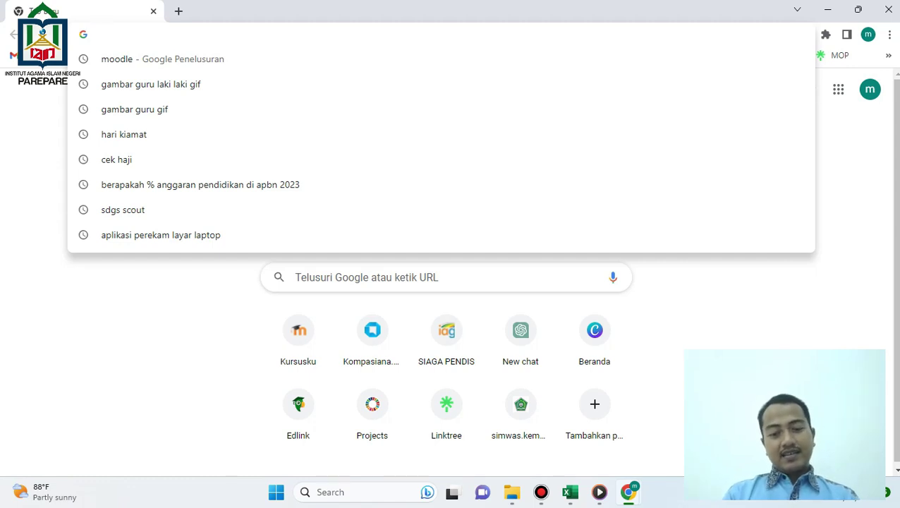
text(e)
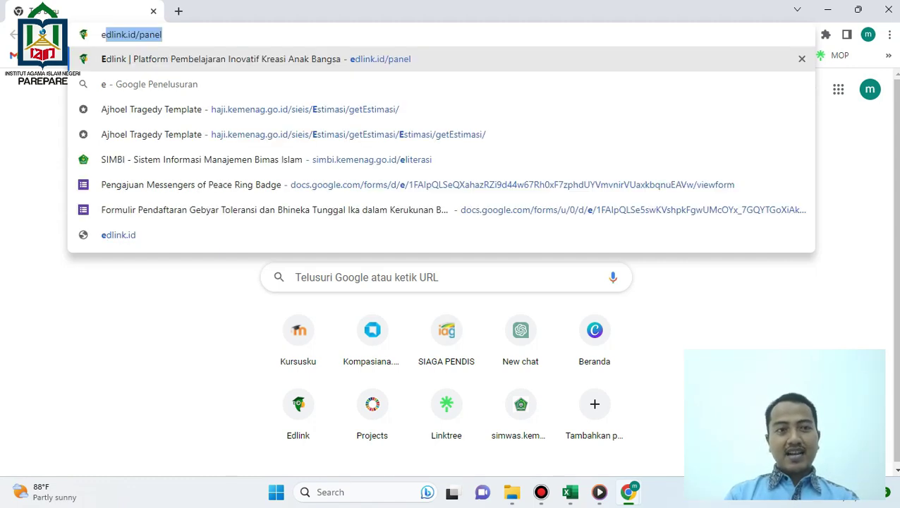
text(dlin)
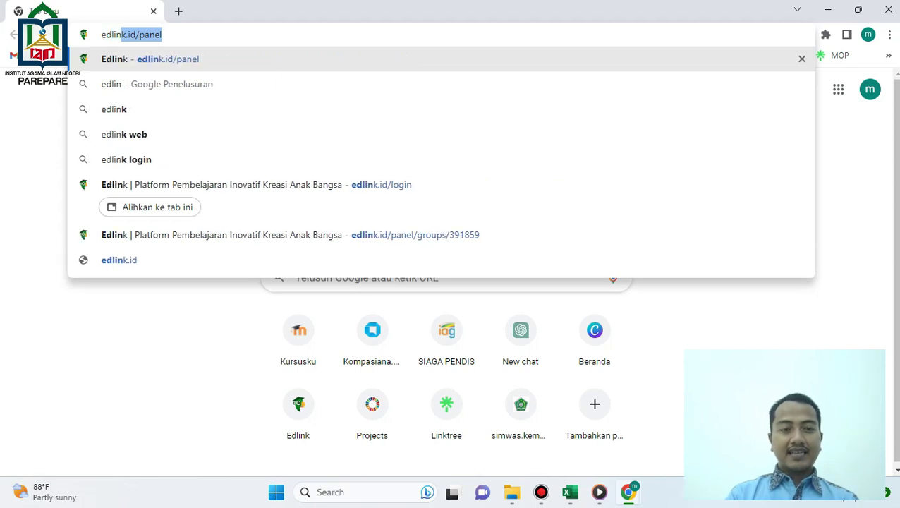
text(k.id/)
key(BackSpace)
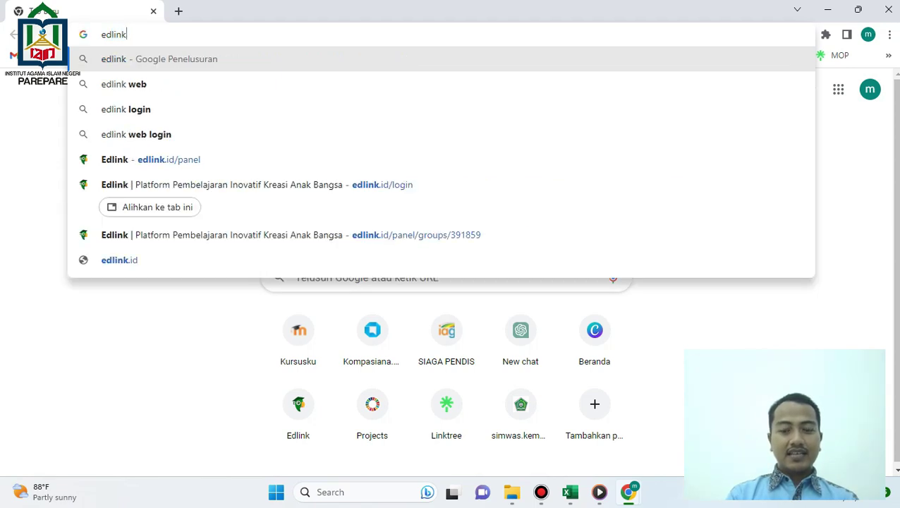
text(.id/panel)
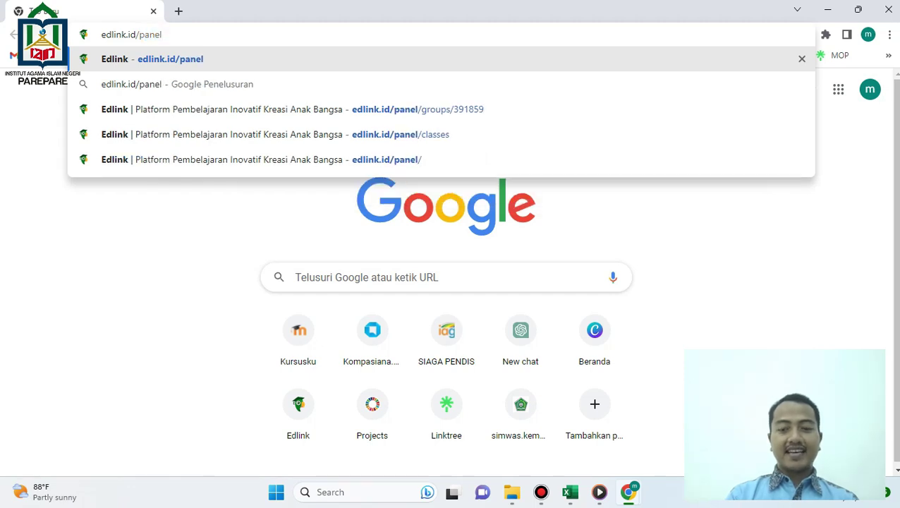
key(Return)
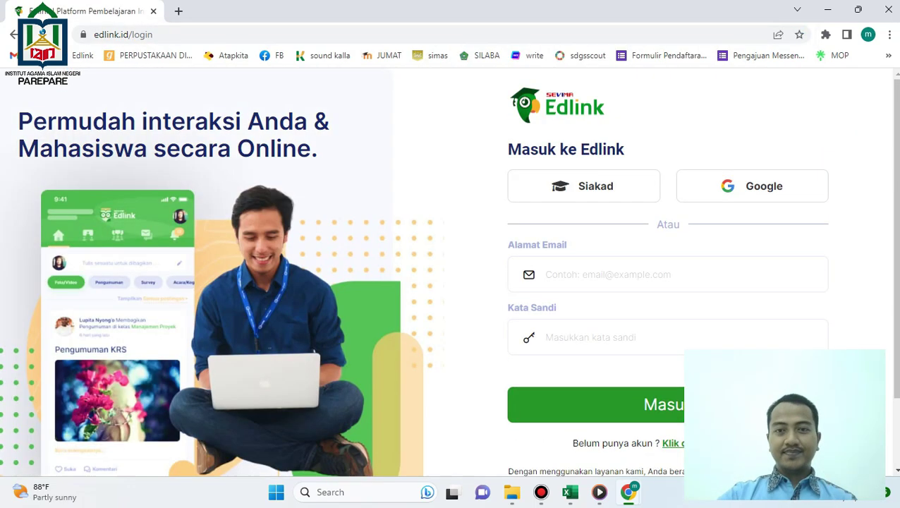
Examine the Edlink login page, including its Siakad, Google and email sign-in options and the account registration link.
mouse_move(894, 191)
mouse_down()
mouse_move(895, 233)
mouse_move(895, 188)
mouse_up()
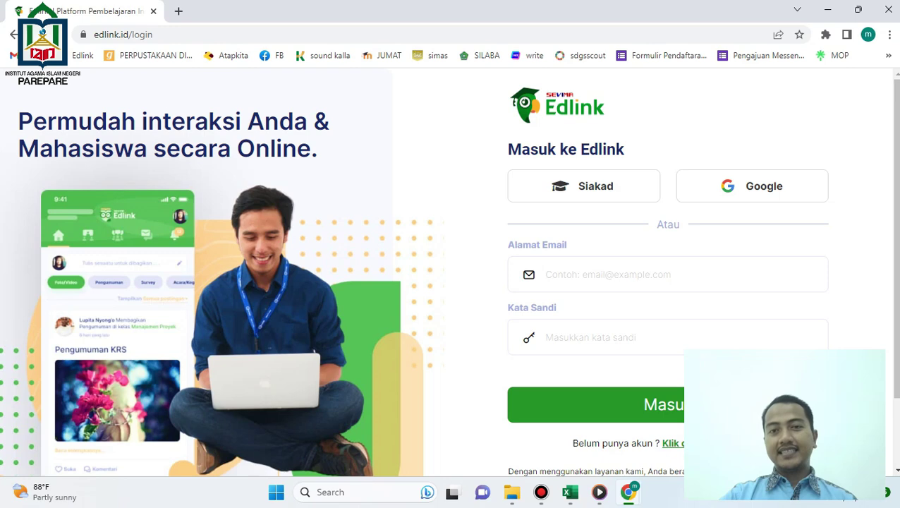
scroll(448, 272, down, 2)
scroll(448, 271, up, 2)
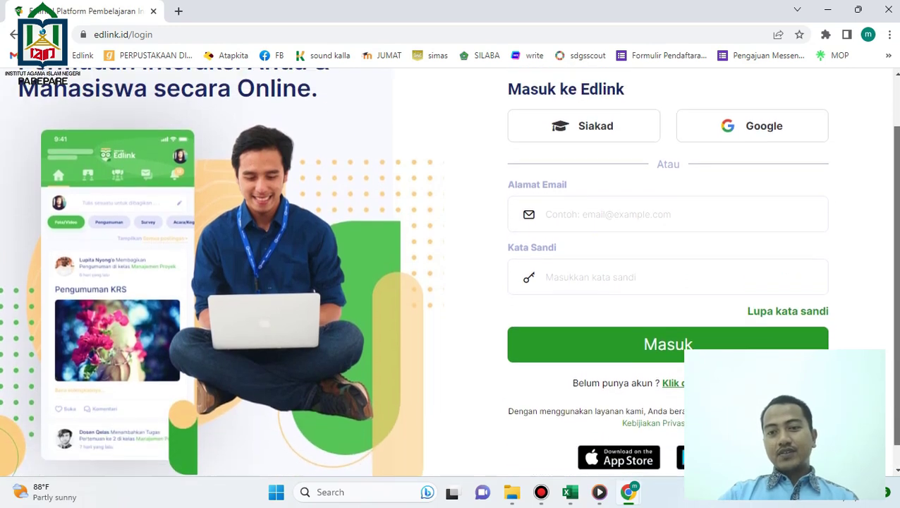
scroll(448, 271, up, 1)
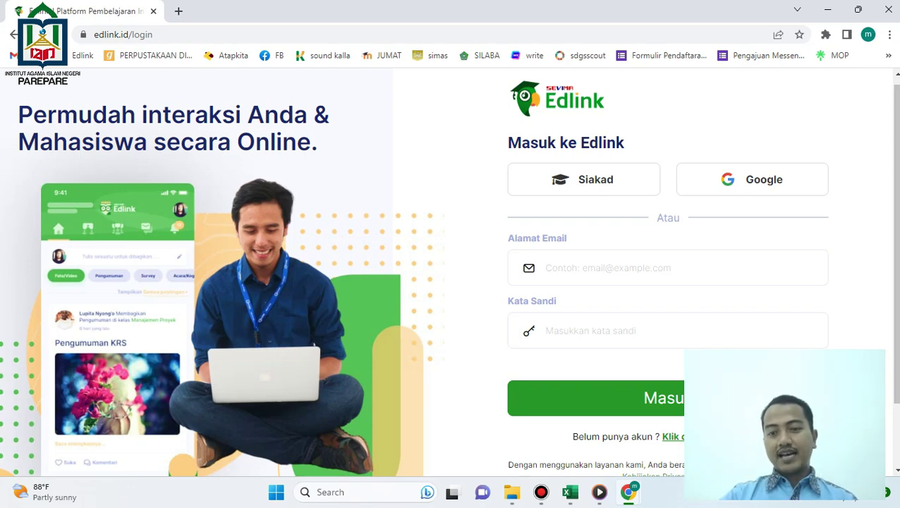
triple_click(775, 436)
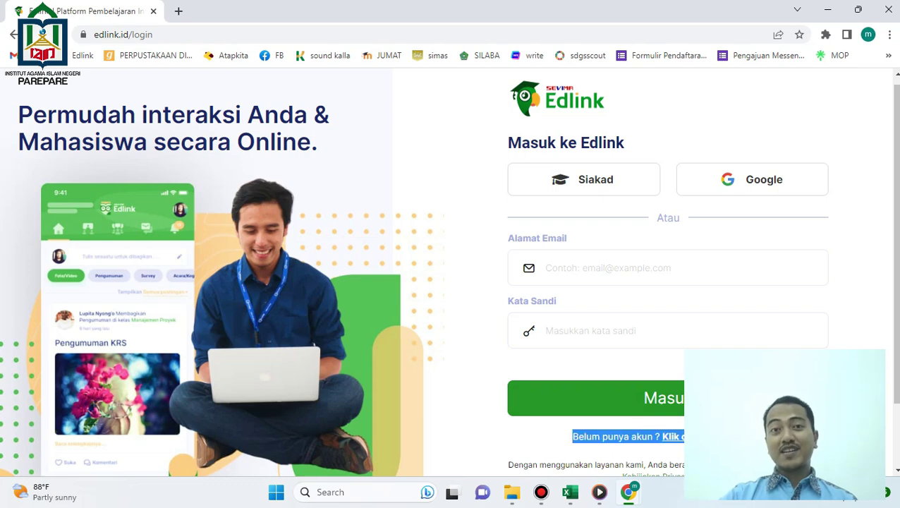
click(776, 436)
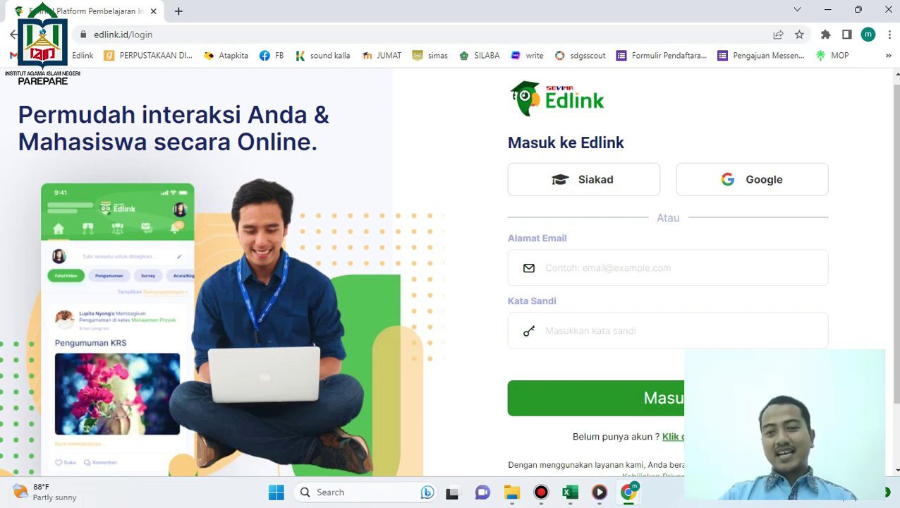
scroll(449, 271, down, 2)
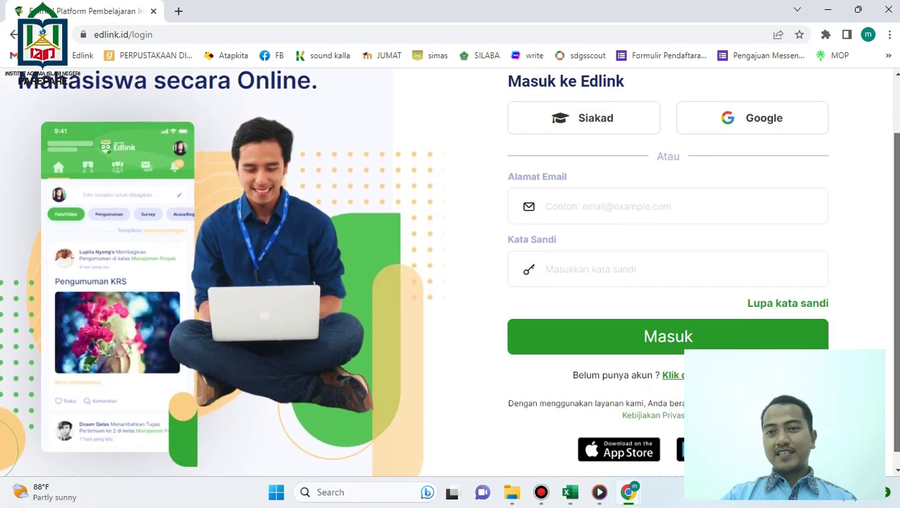
scroll(448, 272, up, 2)
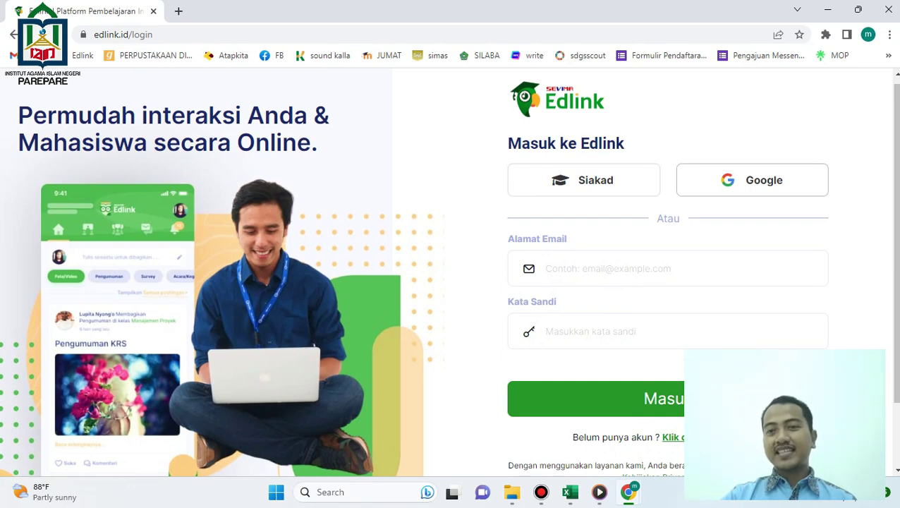
Sign in to Edlink with Google, choosing the second account in the account list.
click(751, 180)
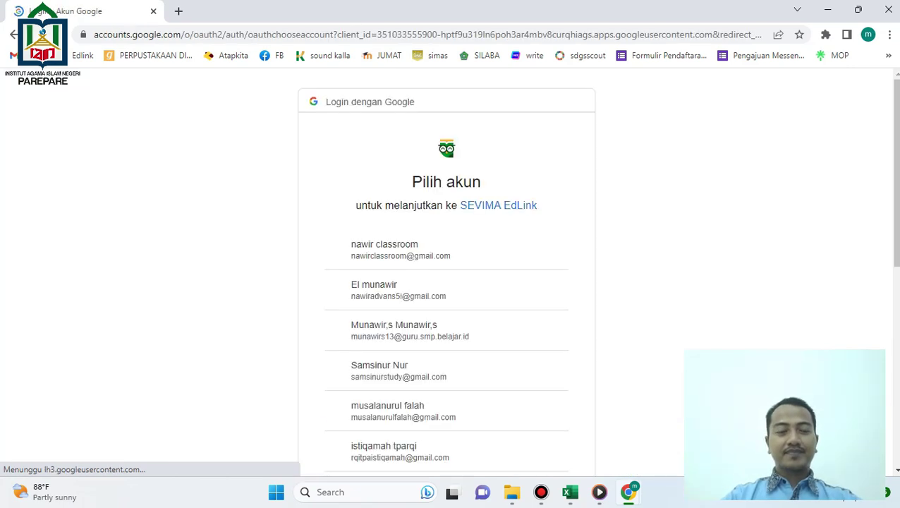
scroll(445, 282, down, 2)
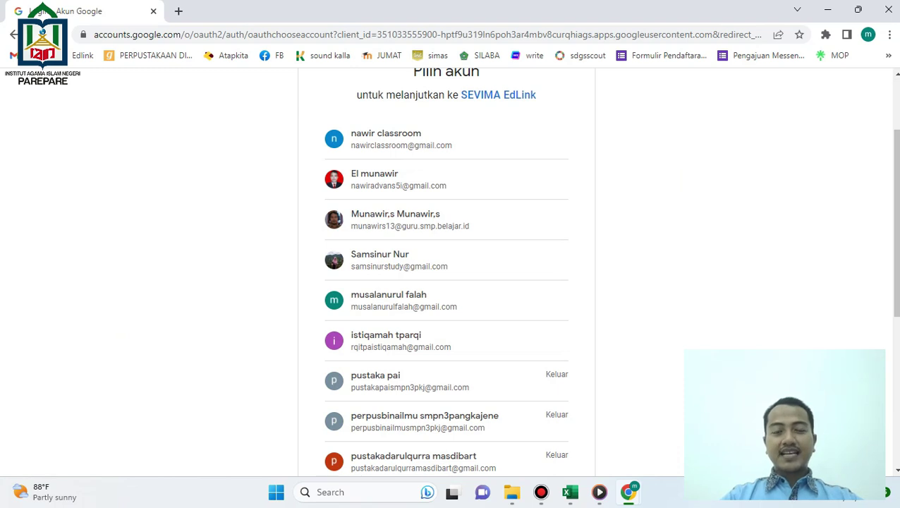
scroll(446, 282, up, 2)
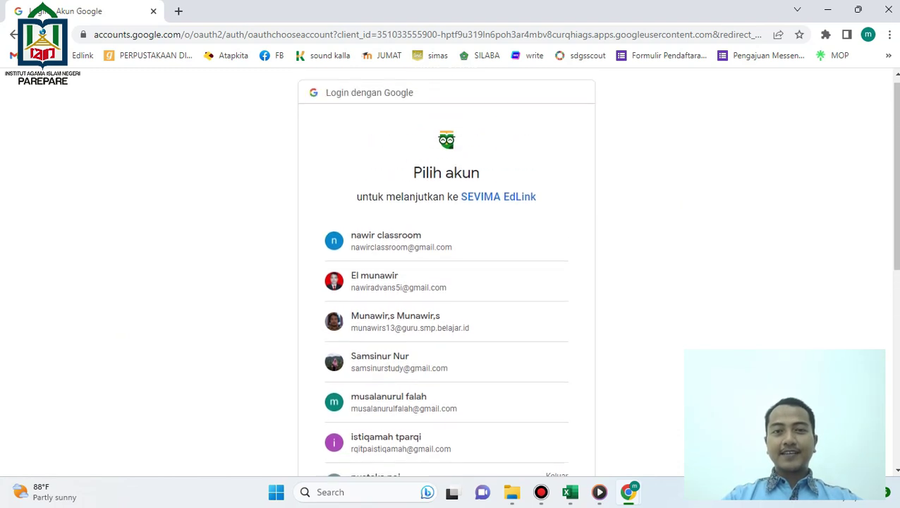
click(388, 289)
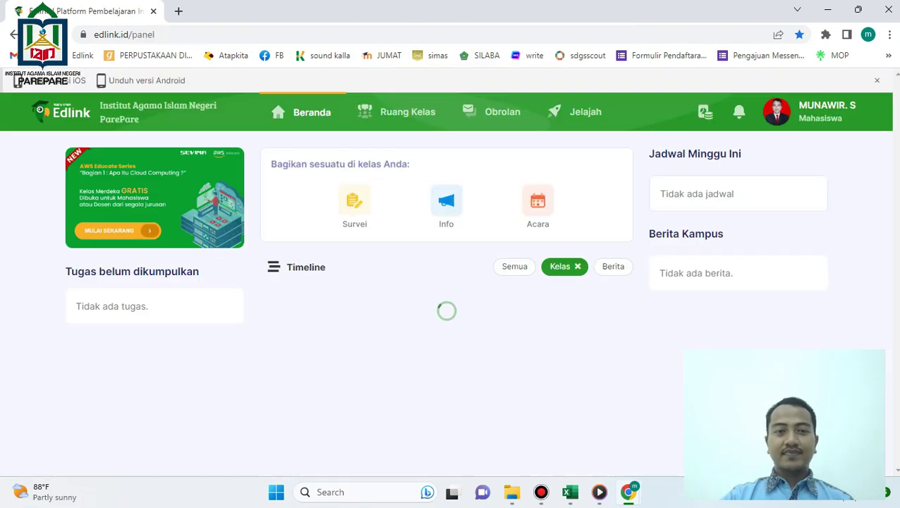
Examine the Beranda page's sharing options, class timeline, unsubmitted assignments, weekly schedule and campus news.
mouse_move(896, 131)
mouse_down()
mouse_move(896, 144)
mouse_move(896, 132)
mouse_up()
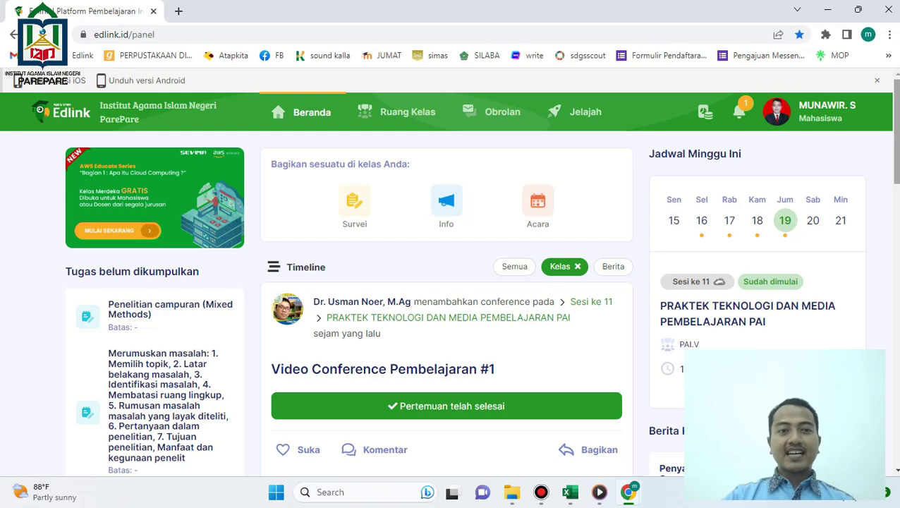
scroll(448, 271, down, 3)
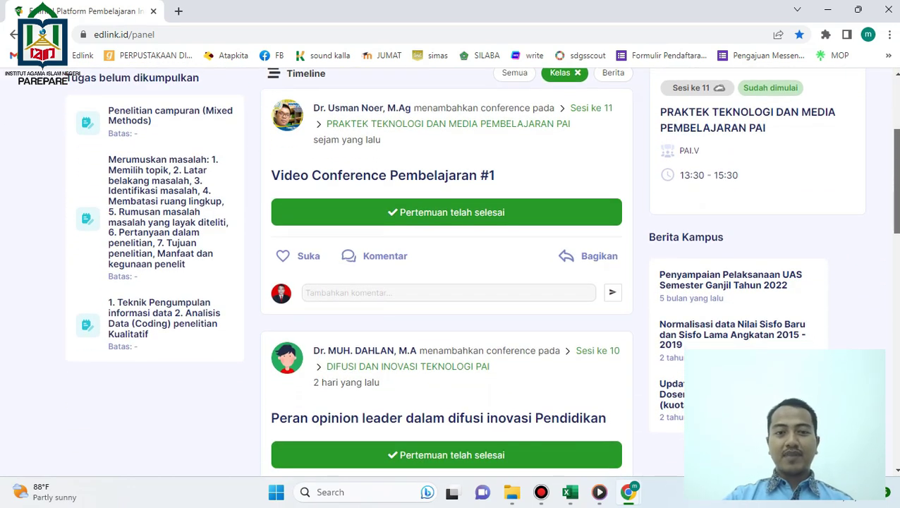
scroll(448, 272, down, 5)
scroll(449, 271, down, 3)
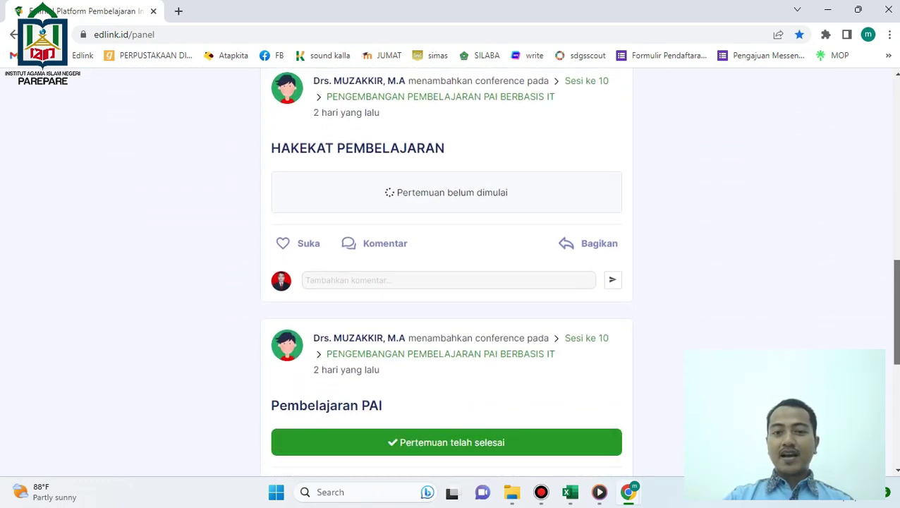
scroll(448, 272, down, 5)
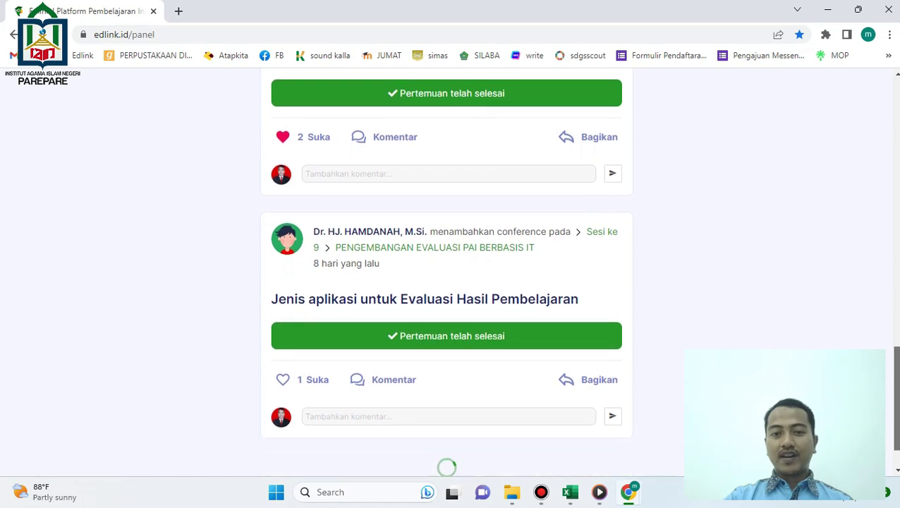
scroll(449, 271, up, 15)
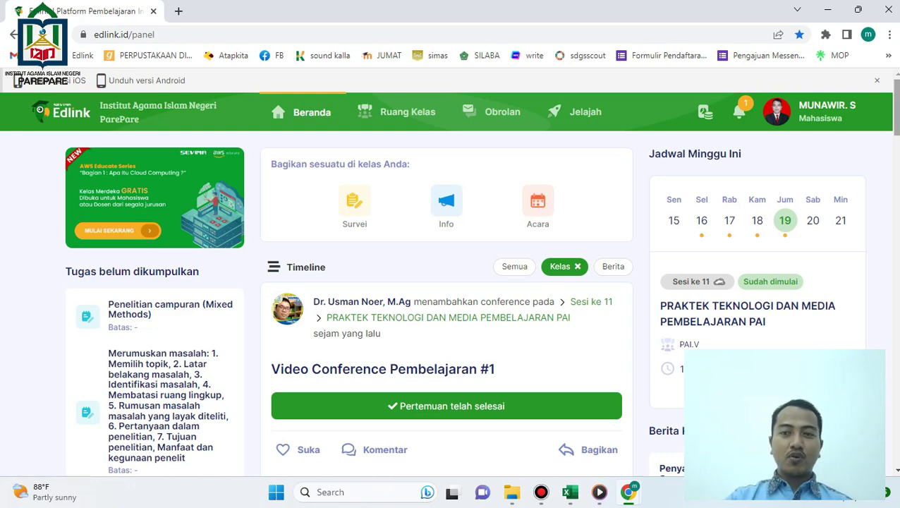
scroll(448, 271, down, 1)
scroll(448, 271, up, 1)
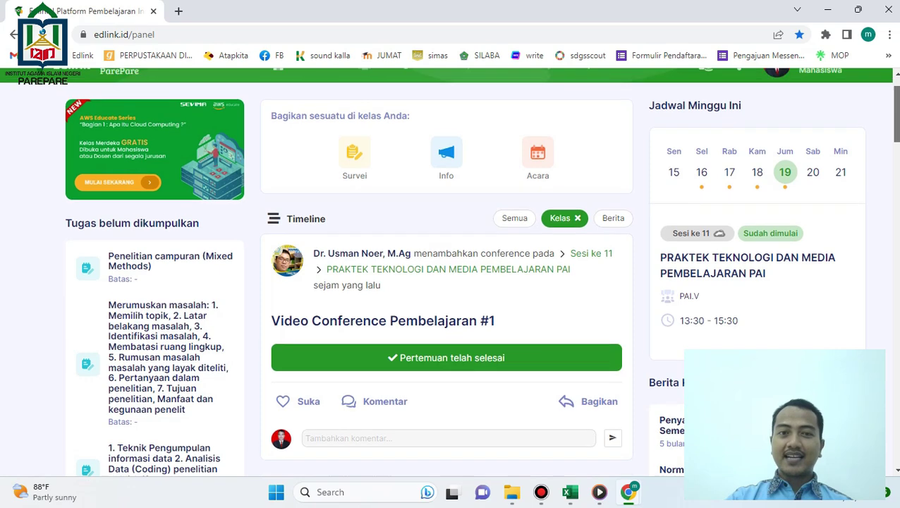
scroll(448, 271, up, 1)
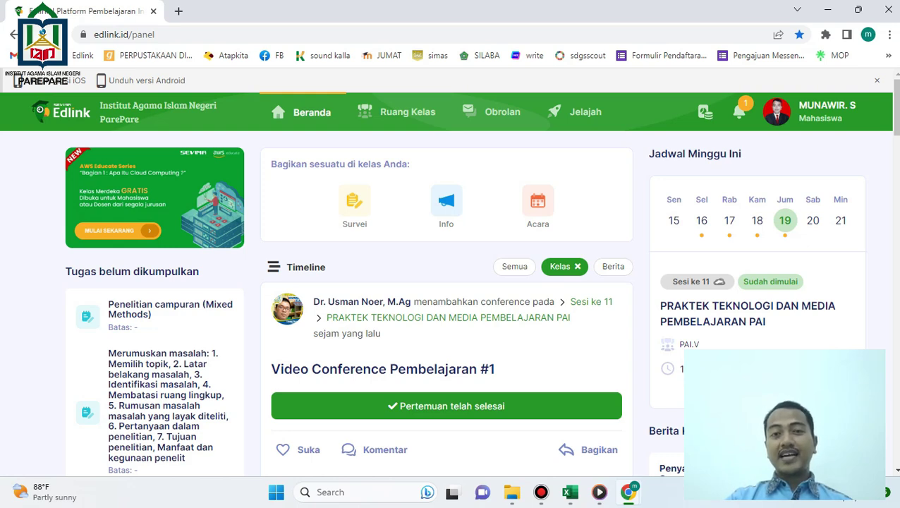
scroll(448, 272, down, 1)
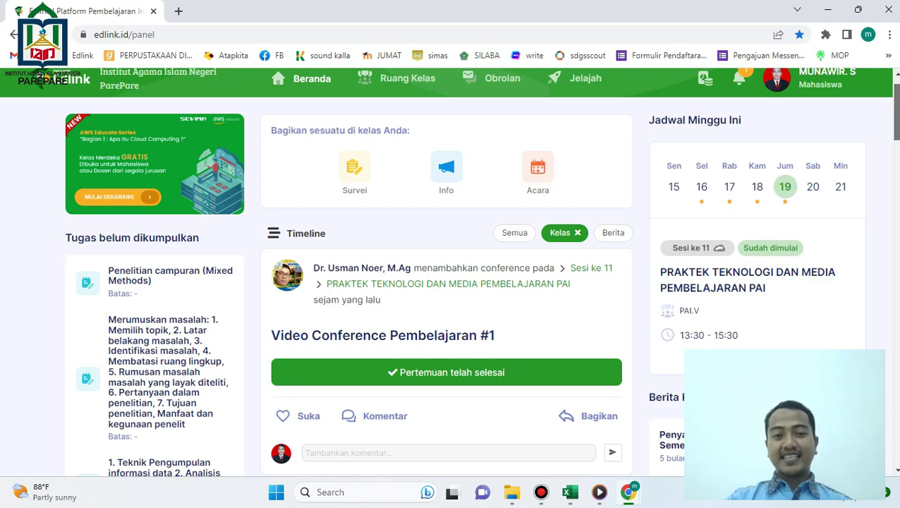
scroll(449, 272, up, 1)
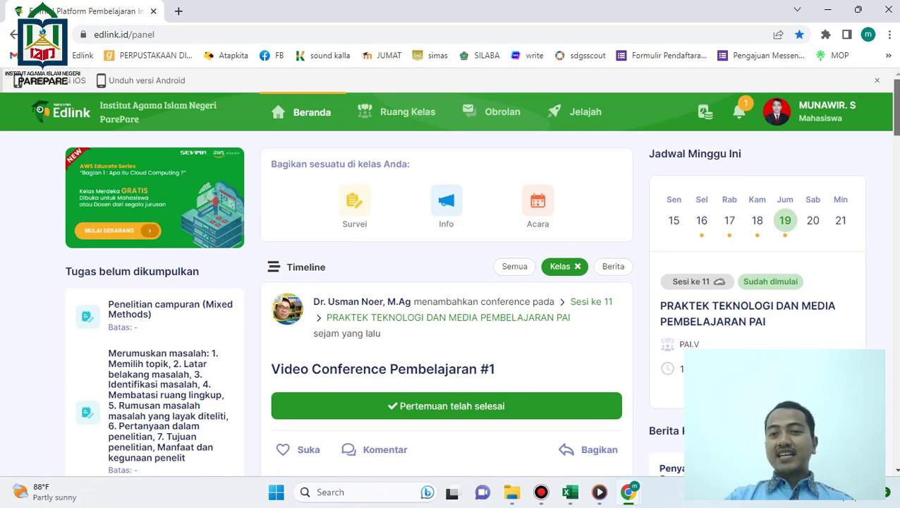
scroll(448, 271, down, 1)
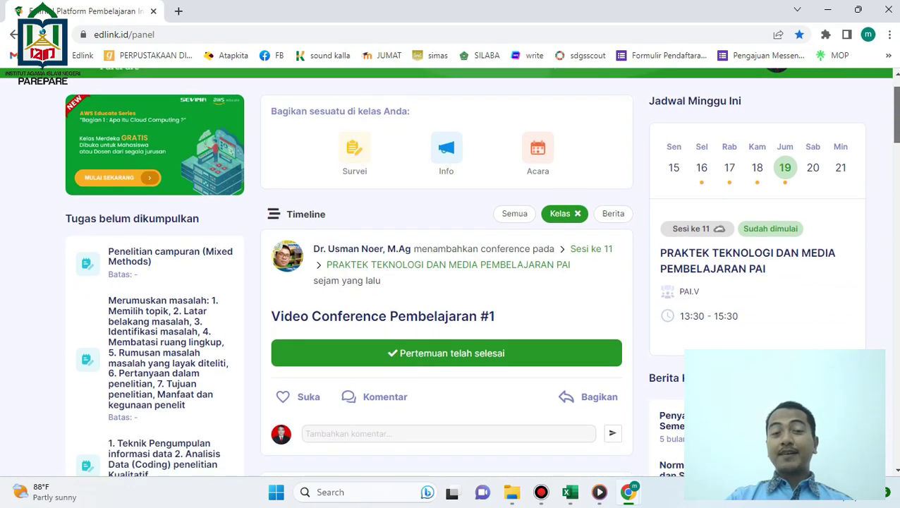
scroll(449, 272, down, 1)
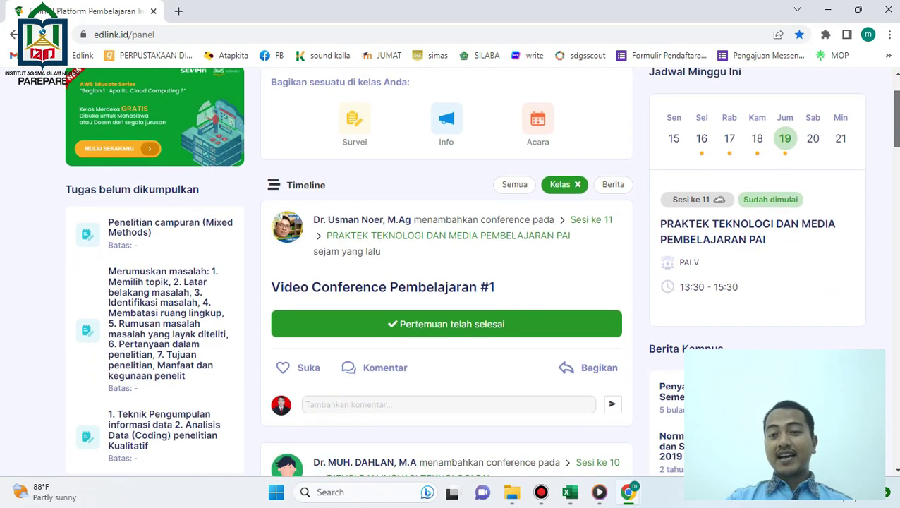
scroll(448, 272, down, 10)
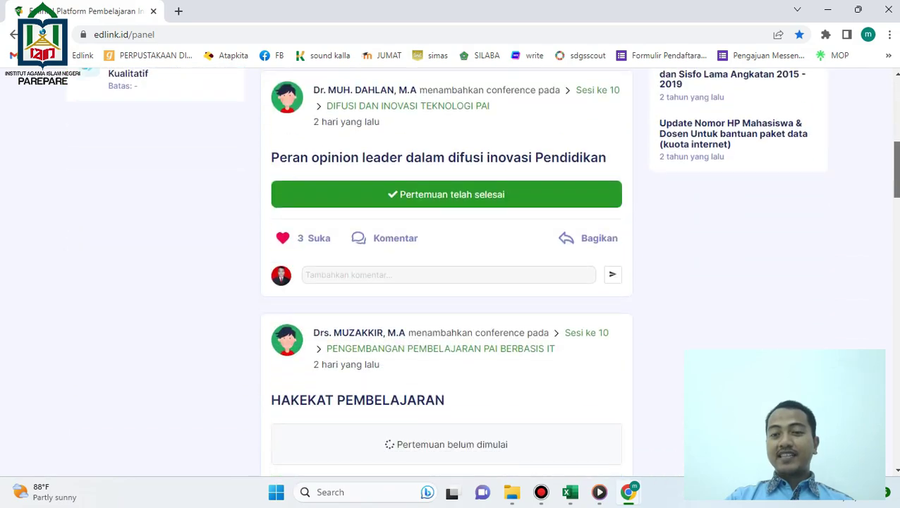
drag(896, 399, 896, 106)
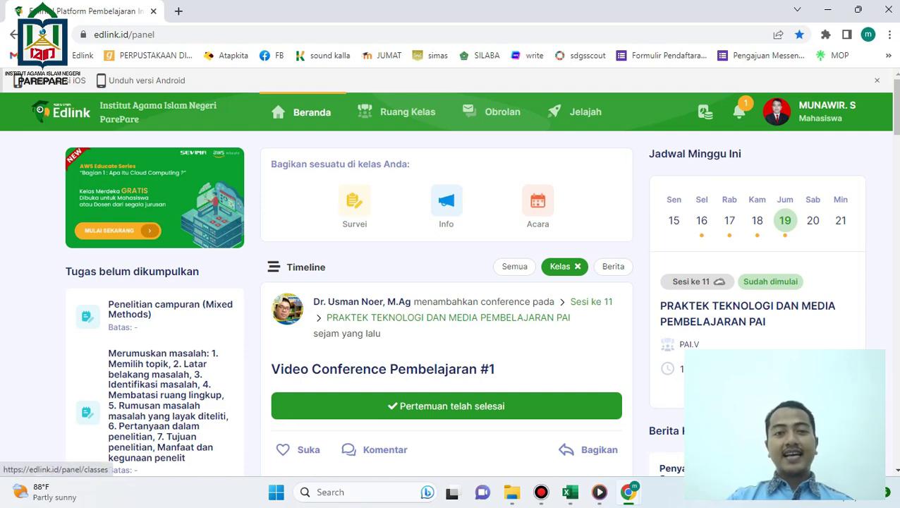
Open Ruang Kelas and view the Umum classes, then return to the Akademik class list.
click(402, 111)
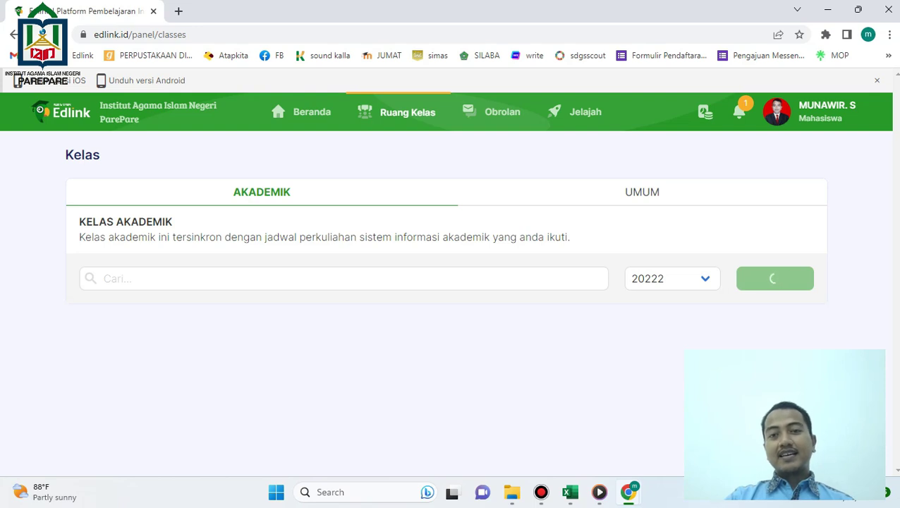
click(641, 191)
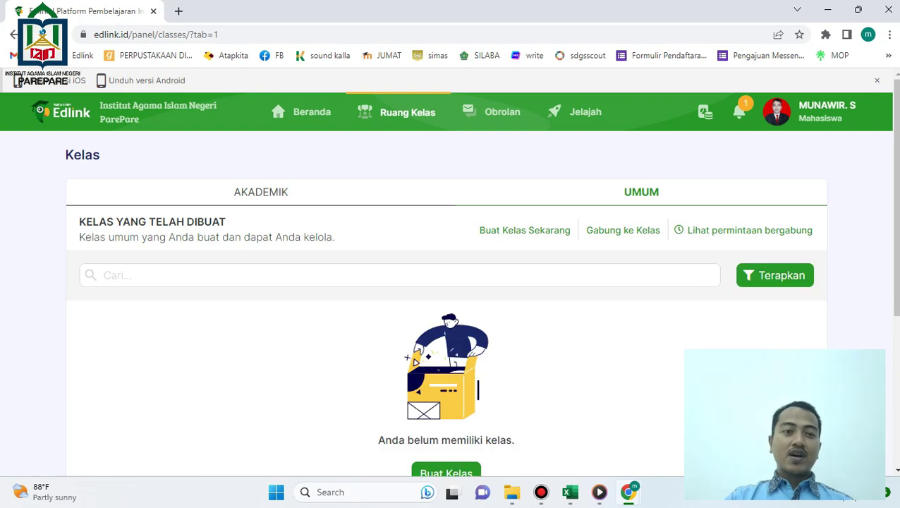
click(260, 192)
scroll(448, 269, down, 1)
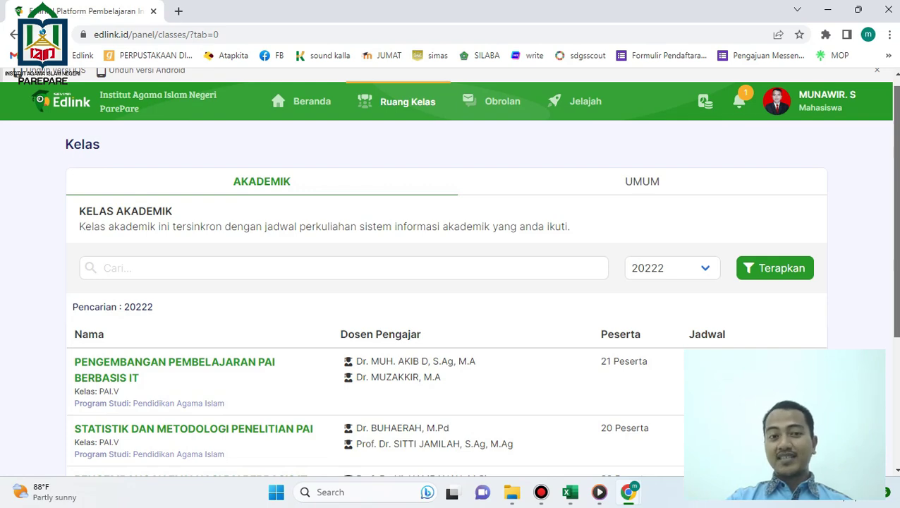
Examine the Akademik class list for period 20222, including each class's lecturers, participants and schedule.
scroll(448, 271, down, 4)
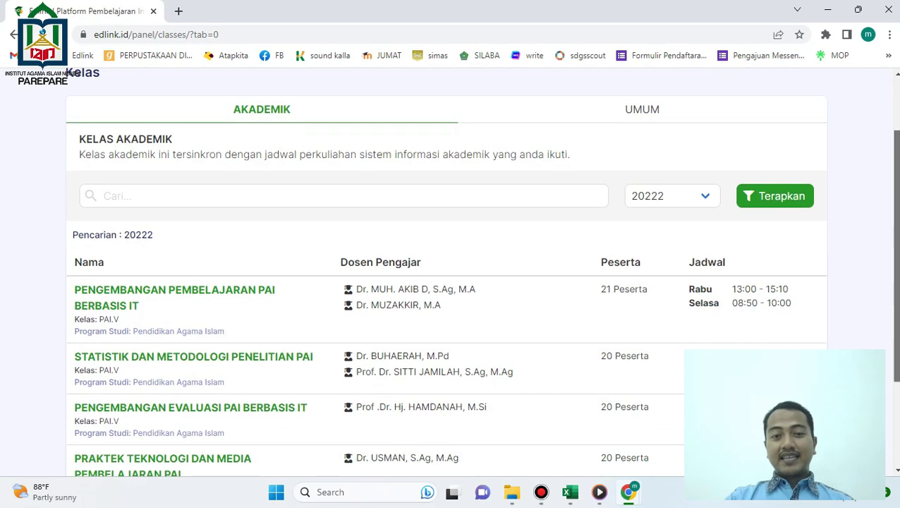
scroll(448, 272, up, 1)
scroll(449, 271, down, 2)
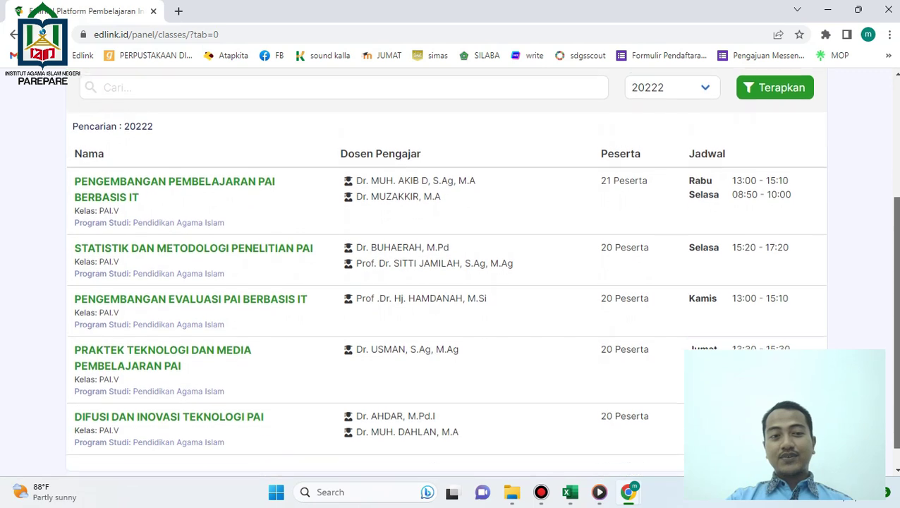
scroll(448, 271, up, 1)
scroll(449, 271, down, 1)
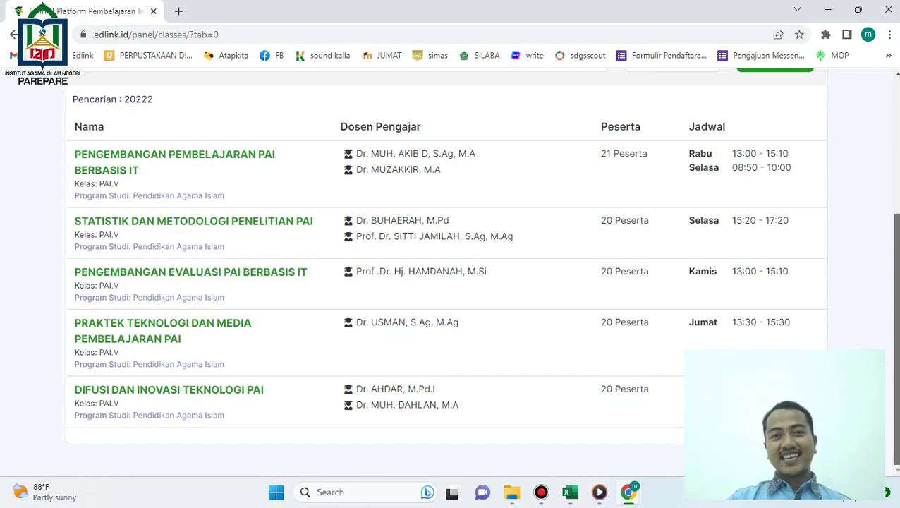
scroll(449, 271, up, 3)
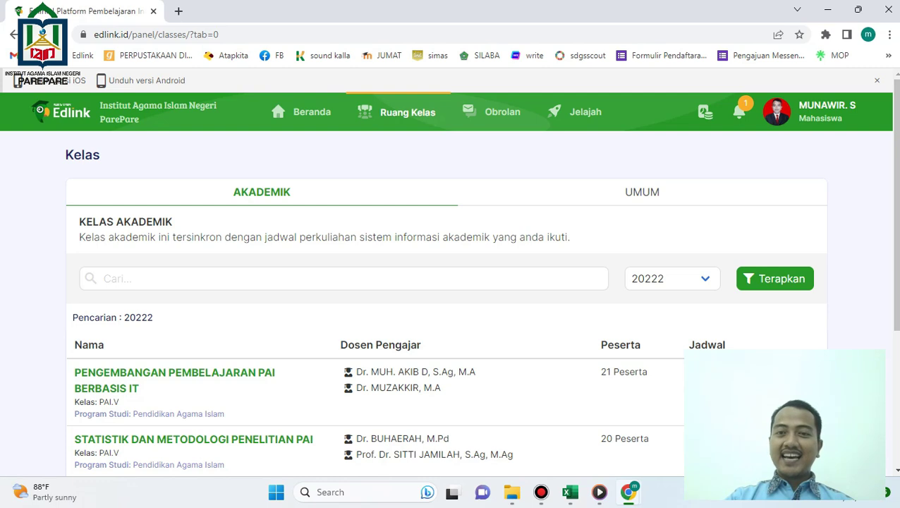
Examine the Umum classes in Ruang Kelas, covering both the created classes and the joined classes.
click(642, 192)
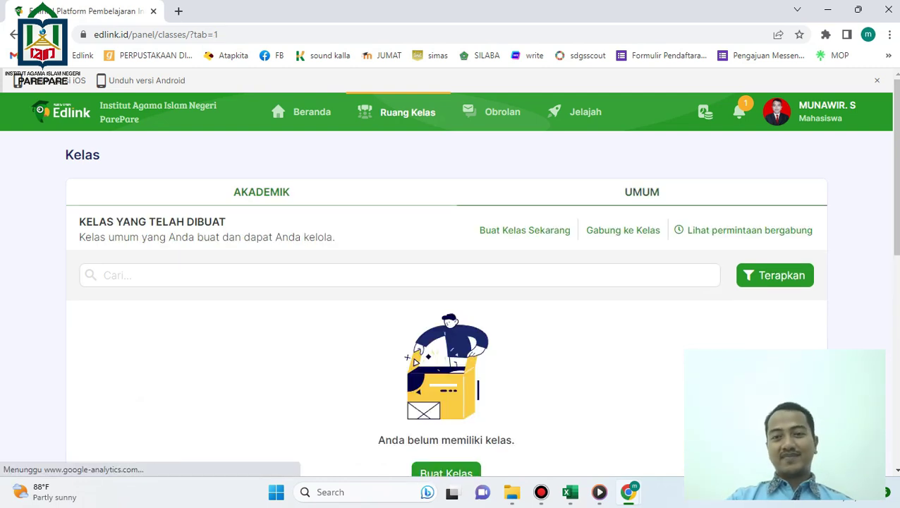
drag(896, 166, 896, 196)
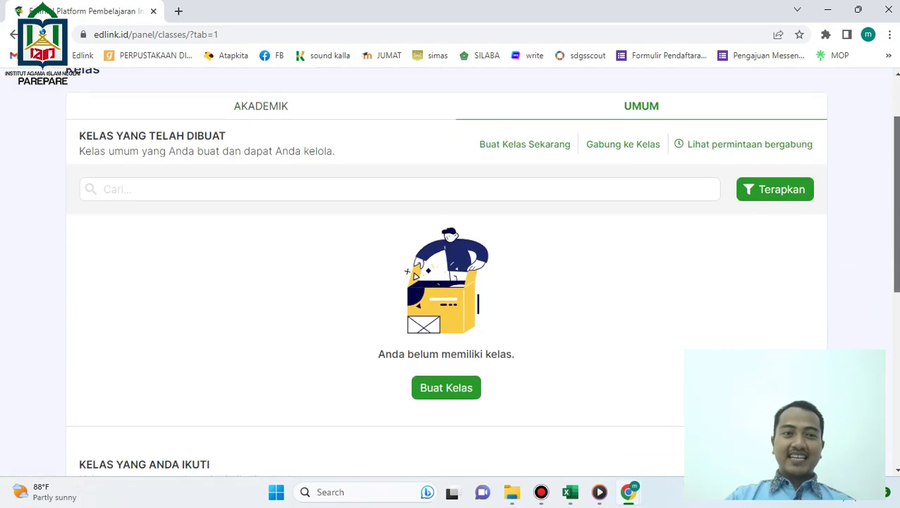
scroll(448, 272, down, 3)
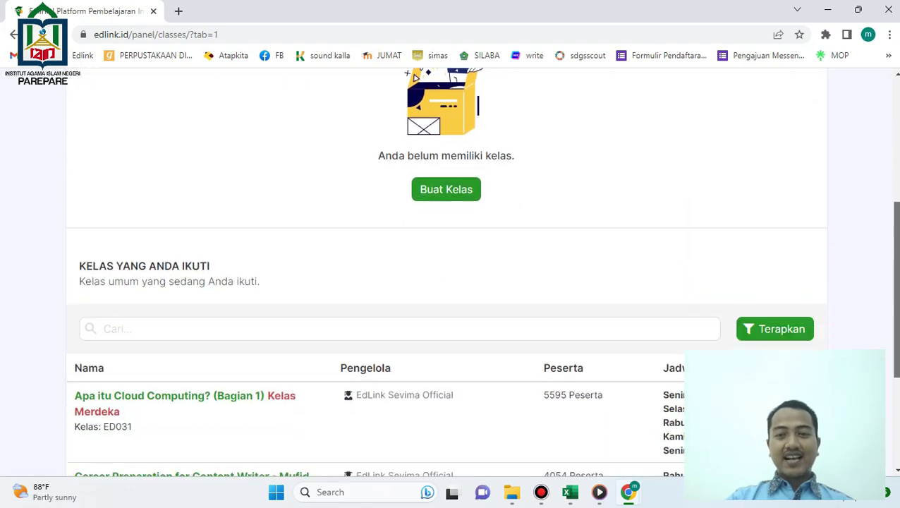
scroll(449, 271, up, 2)
scroll(449, 271, up, 2)
scroll(448, 272, down, 4)
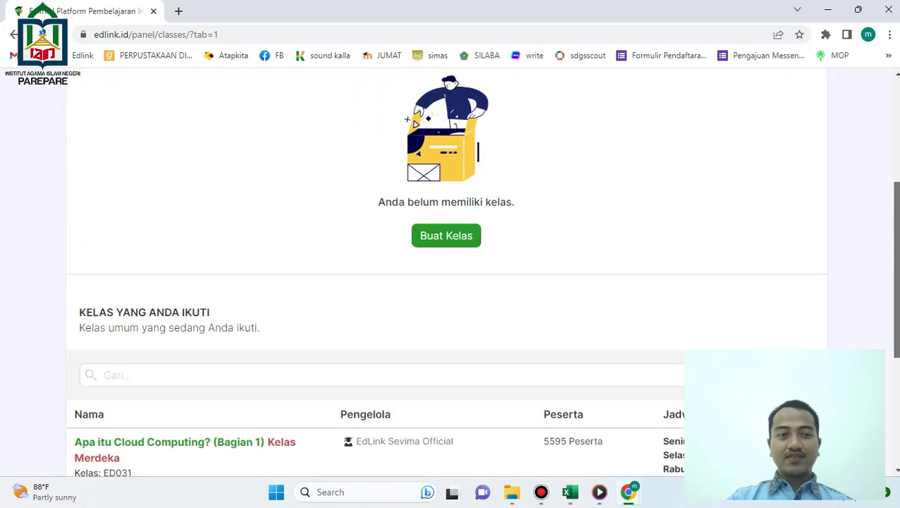
scroll(448, 272, up, 5)
scroll(449, 272, up, 1)
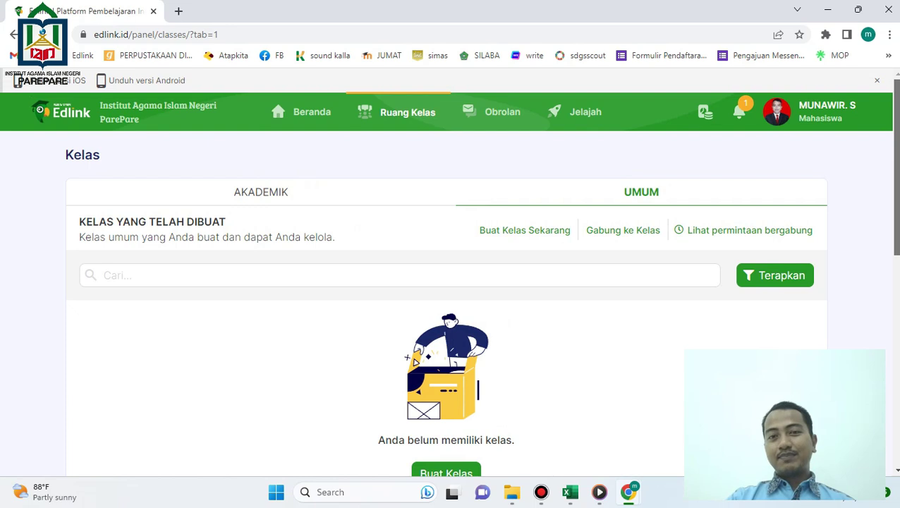
scroll(448, 272, down, 1)
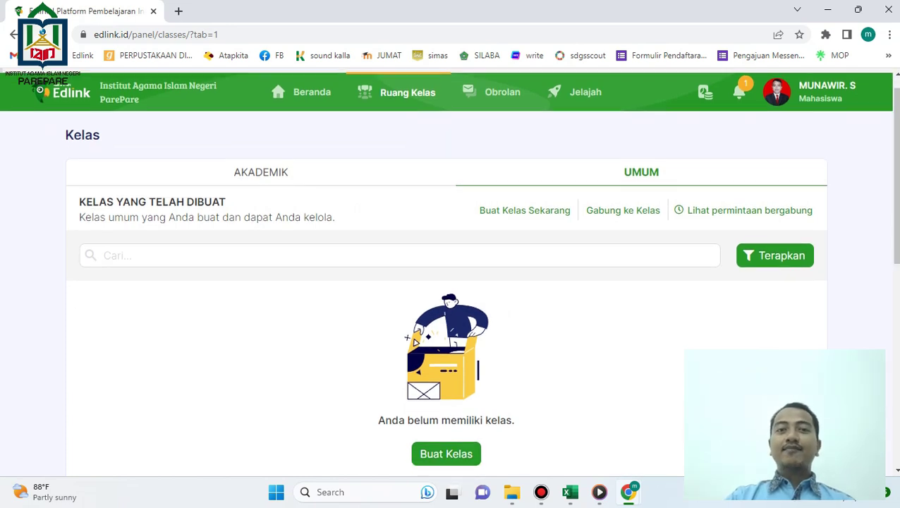
View the Obrolan messages, then examine Jelajah's SPADA Indonesia, Kelas Merdeka and Kelas Umum course sections.
click(502, 92)
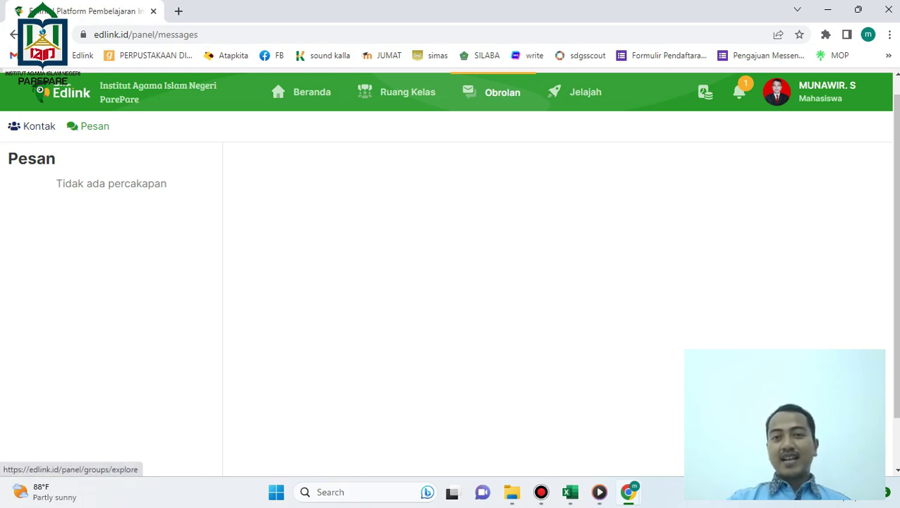
click(584, 92)
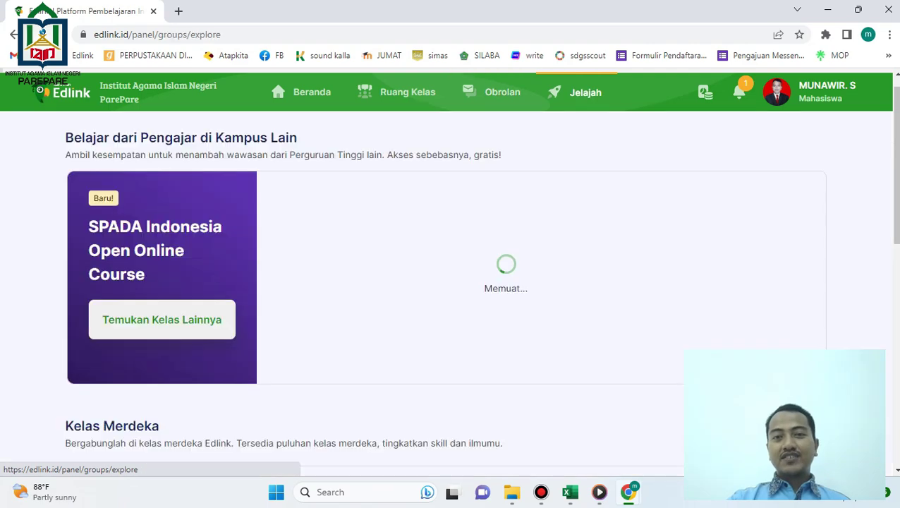
scroll(448, 271, down, 1)
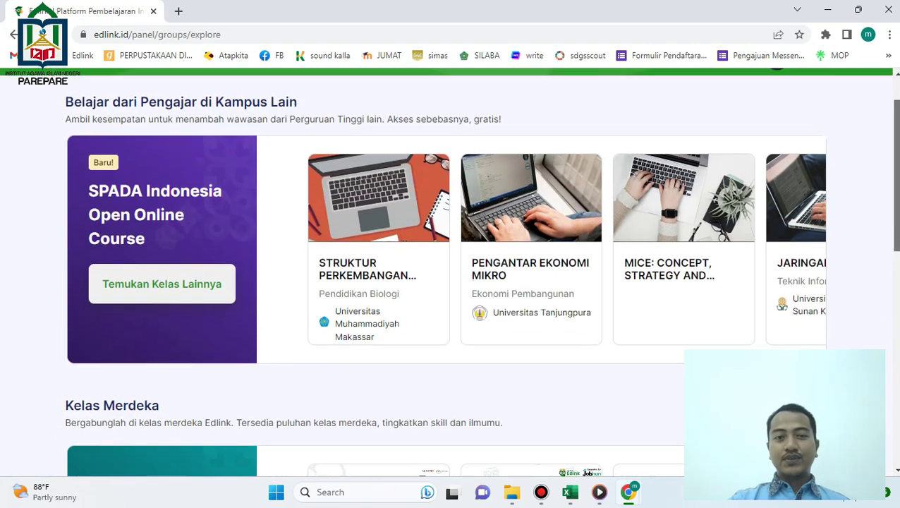
scroll(448, 272, down, 1)
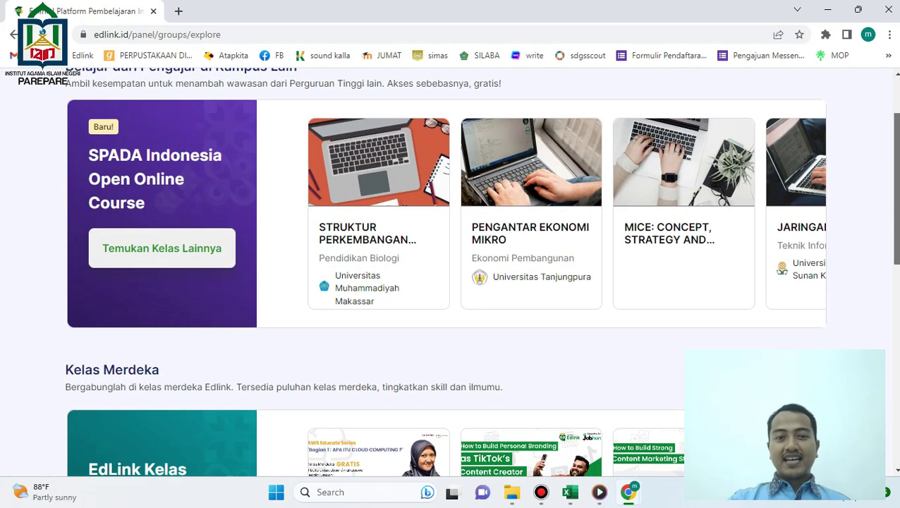
scroll(379, 280, down, 3)
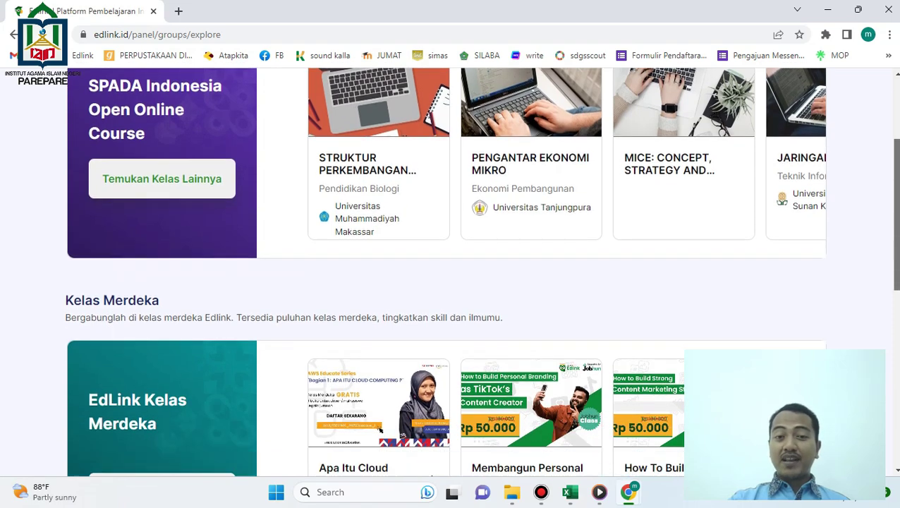
scroll(380, 279, down, 2)
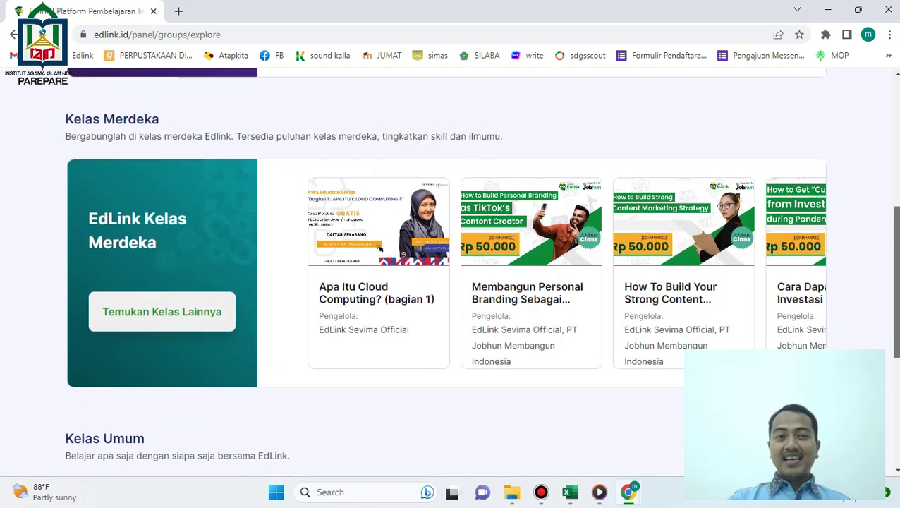
scroll(379, 117, down, 2)
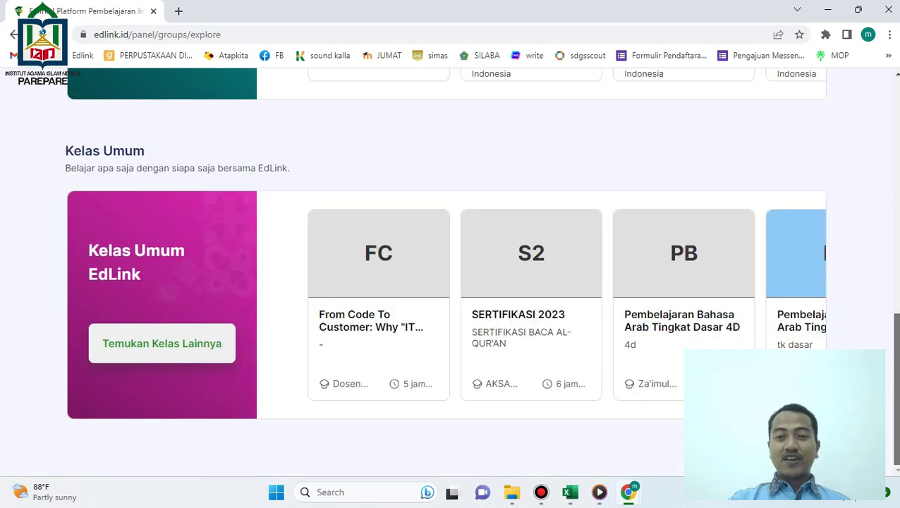
scroll(379, 117, up, 8)
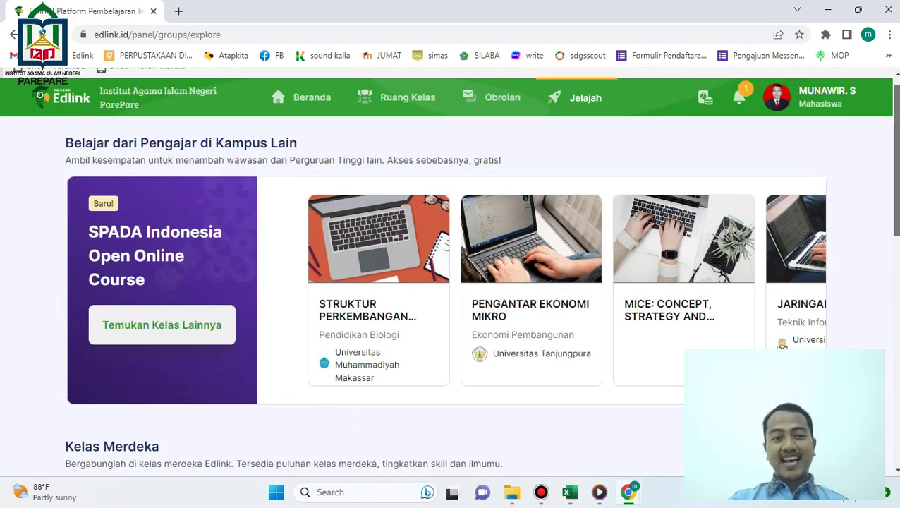
scroll(379, 71, down, 7)
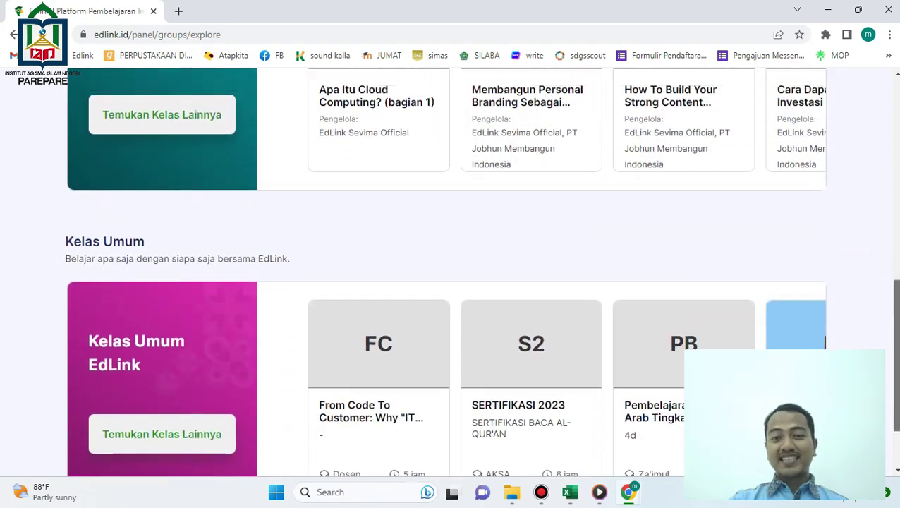
scroll(380, 70, up, 8)
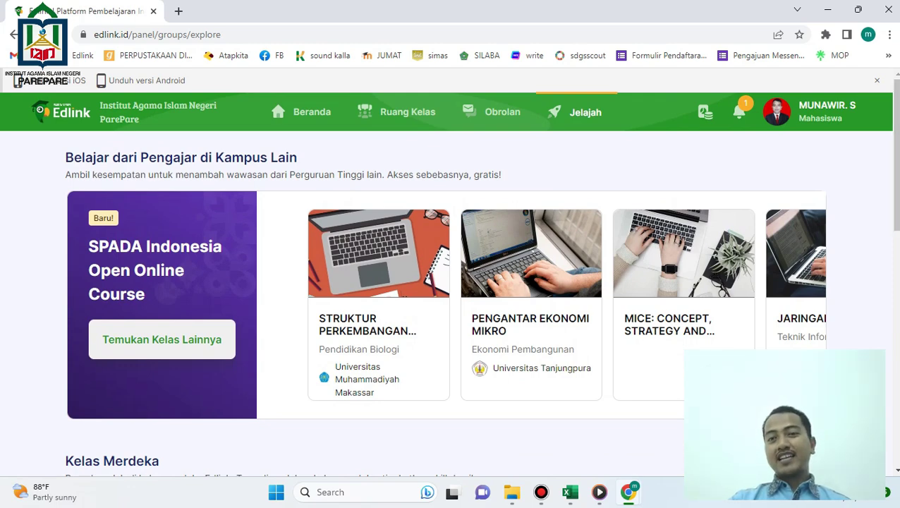
Open the account's notification list, then close it.
click(738, 111)
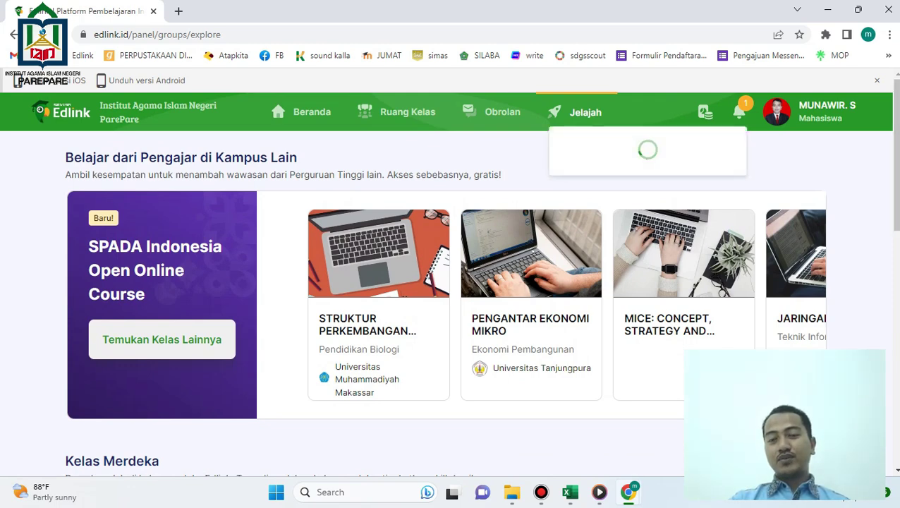
click(796, 111)
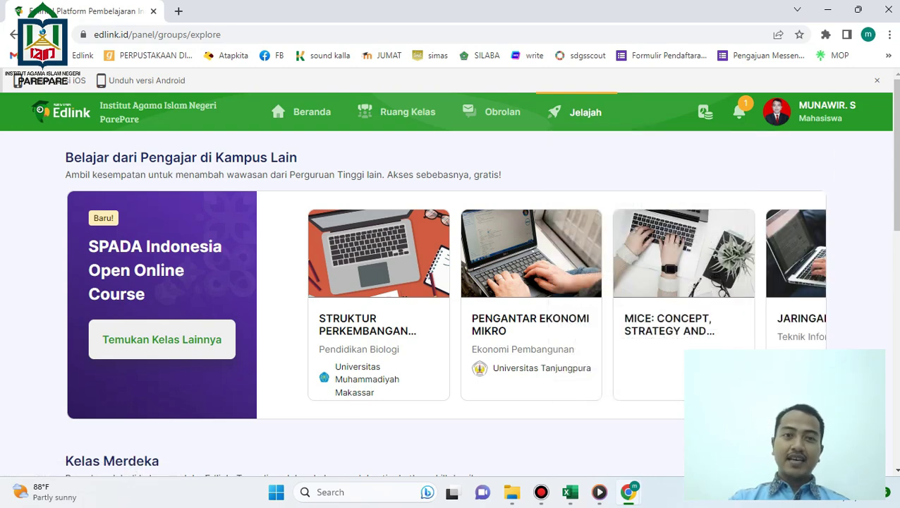
Return to Ruang Kelas and review the Umum classes, then the Akademik class list.
click(407, 111)
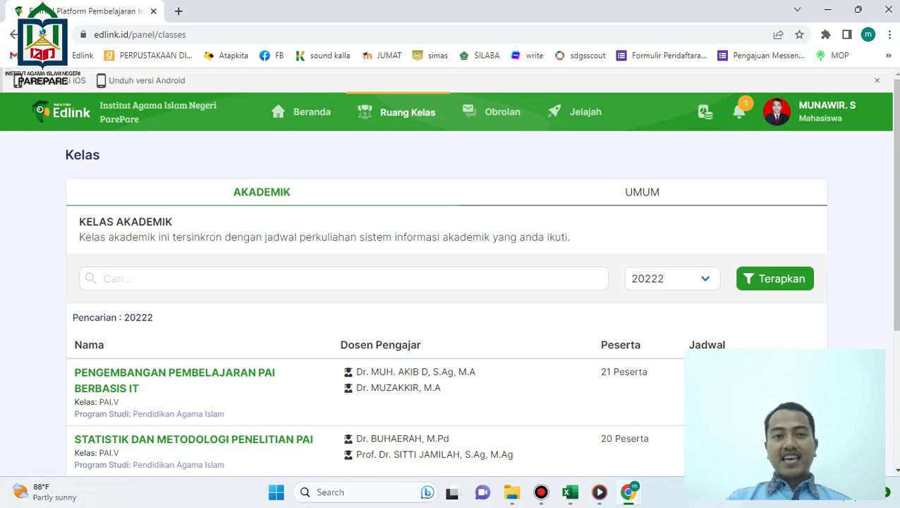
click(641, 192)
drag(896, 167, 896, 186)
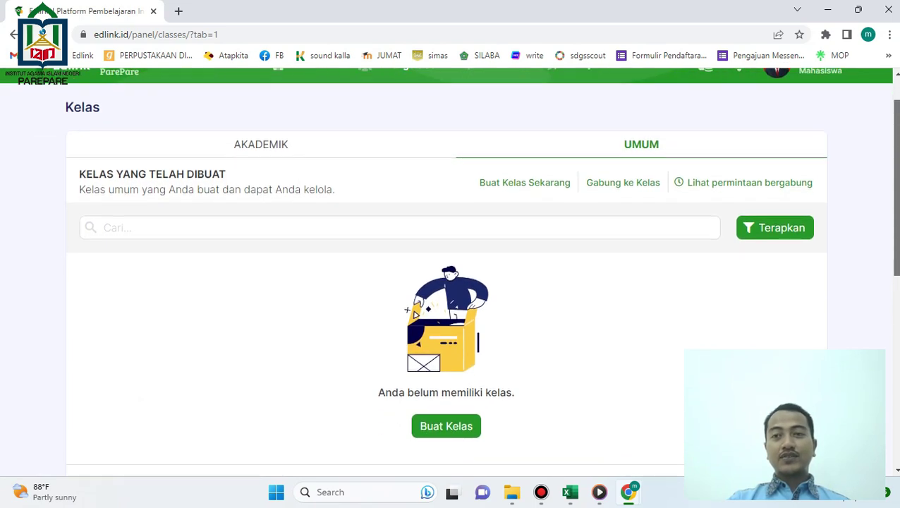
scroll(448, 272, up, 1)
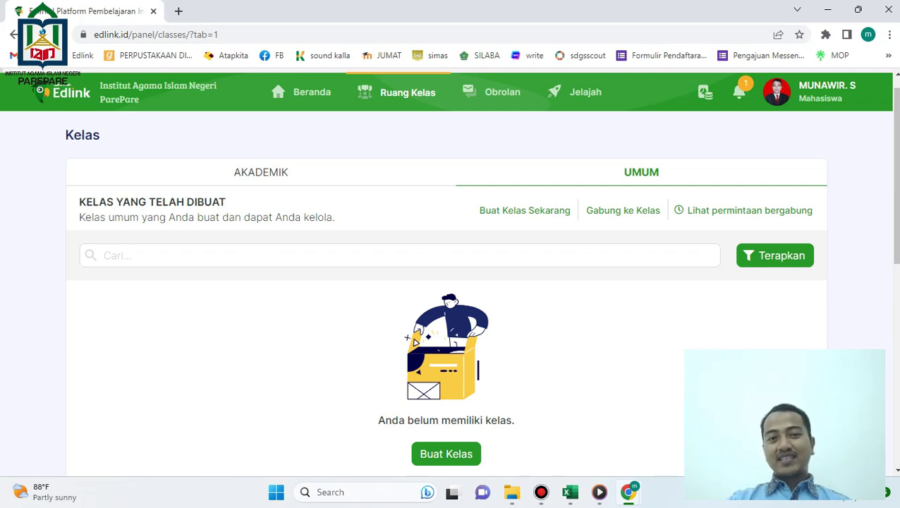
click(260, 172)
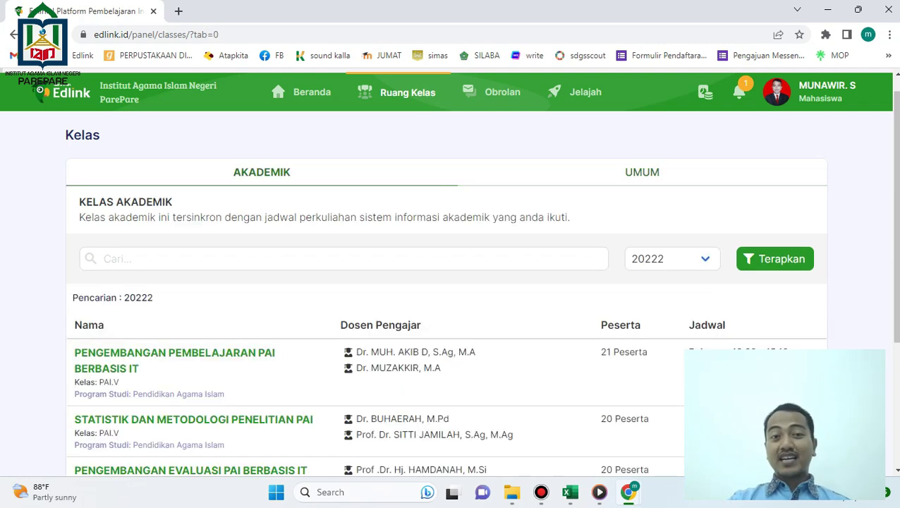
Start a new class under Umum with the course name "PAI dan Budi Pekerti" and the class name "IX".
click(642, 172)
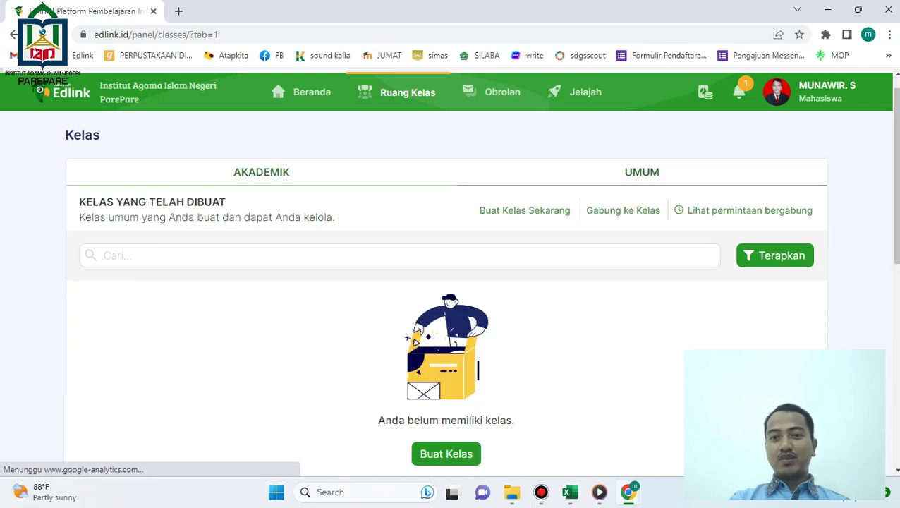
drag(896, 176, 896, 183)
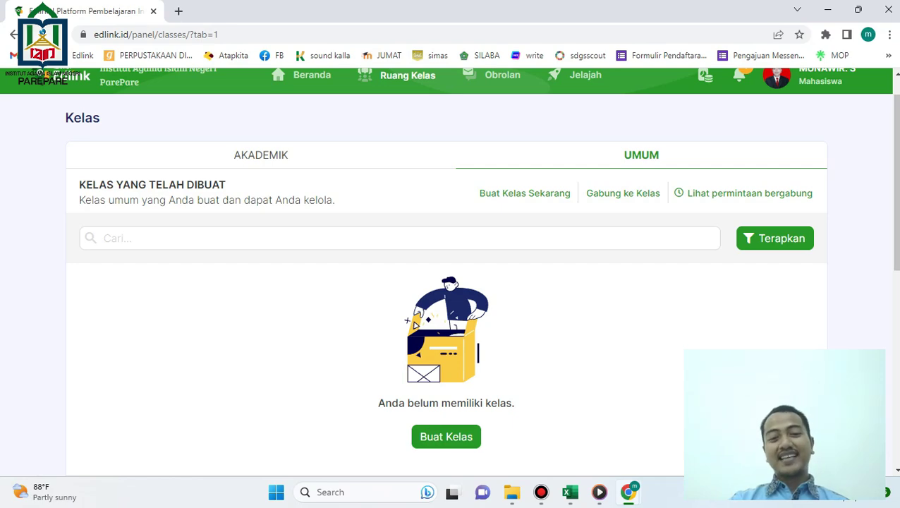
click(445, 437)
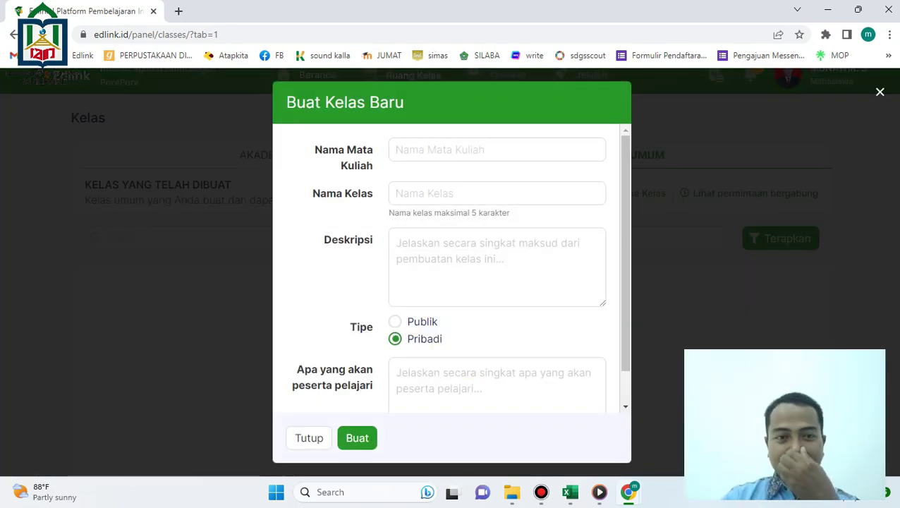
click(497, 150)
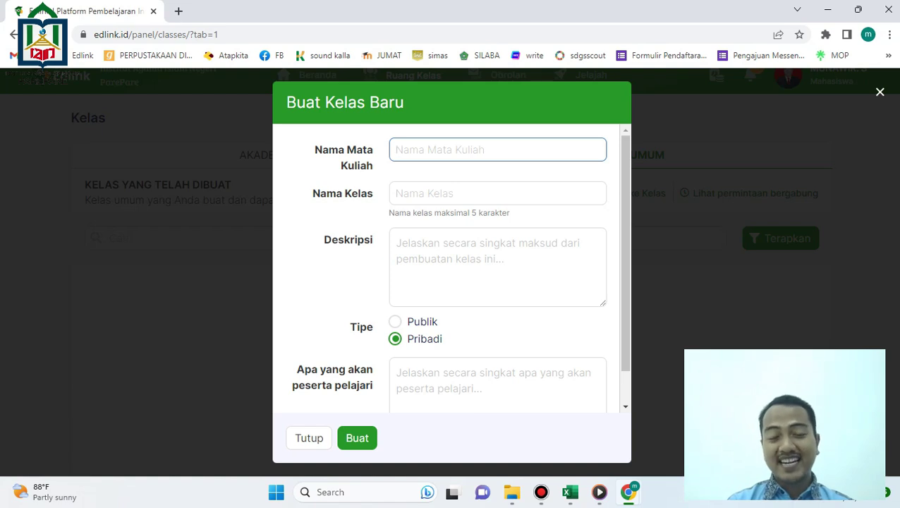
text(PAI)
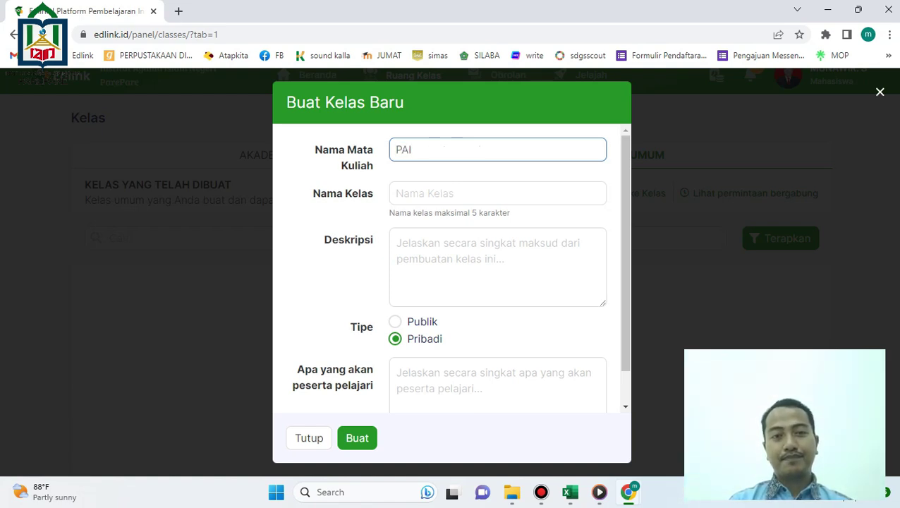
text( dan Budi)
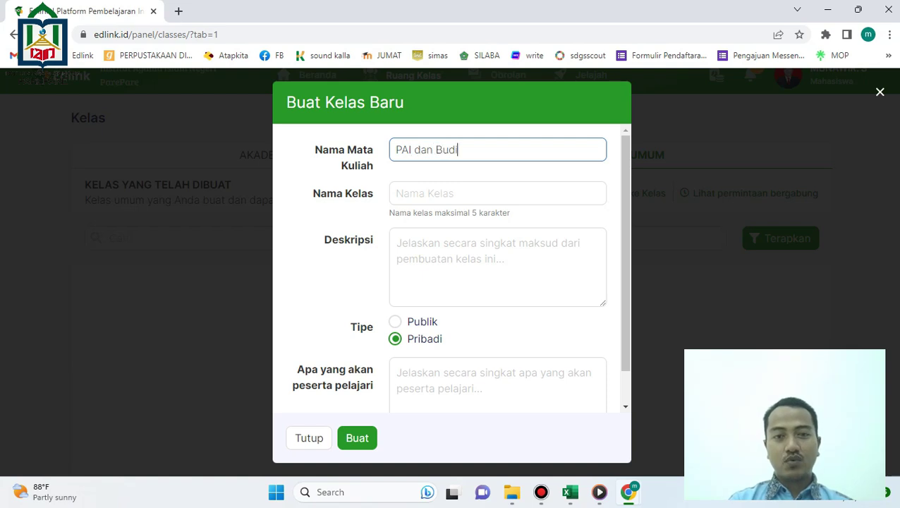
text( Pekerti)
key(Tab)
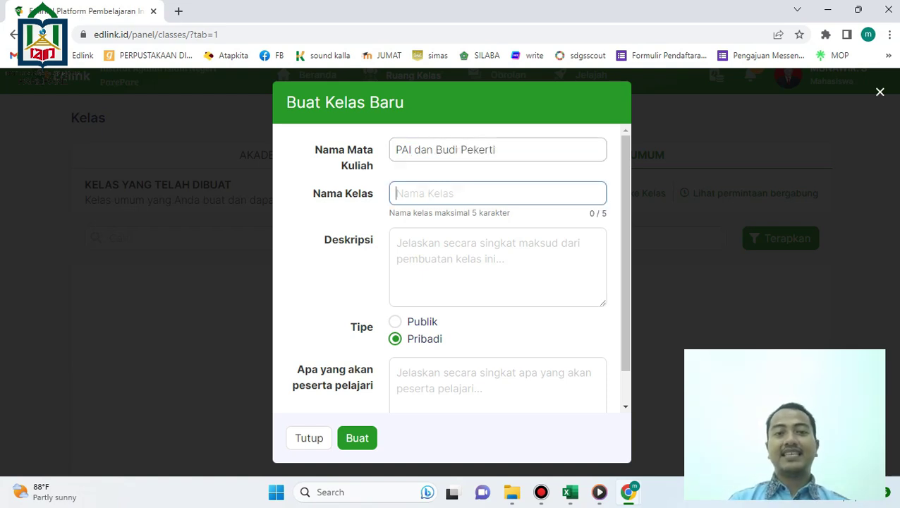
text(V)
key(BackSpace)
text(IX)
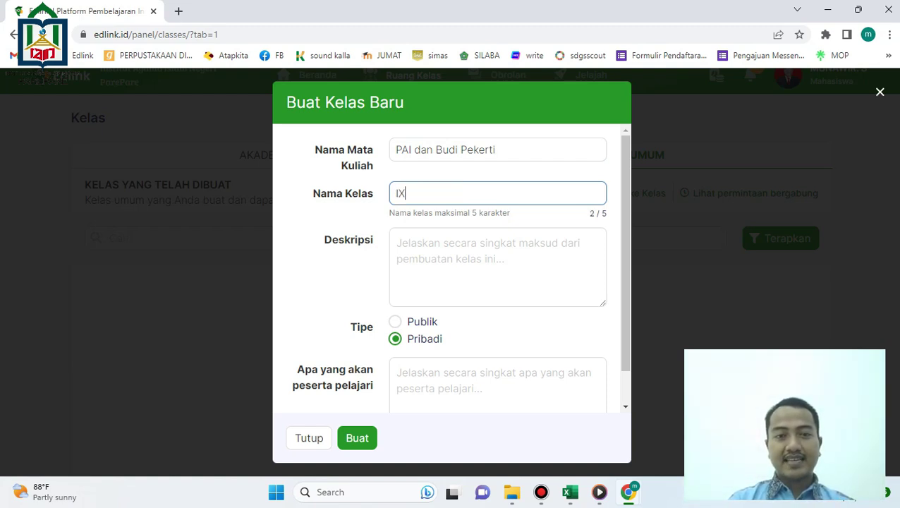
Enter "PAI dan Budi Pekerti Kelas IX" as the new class's description.
click(397, 243)
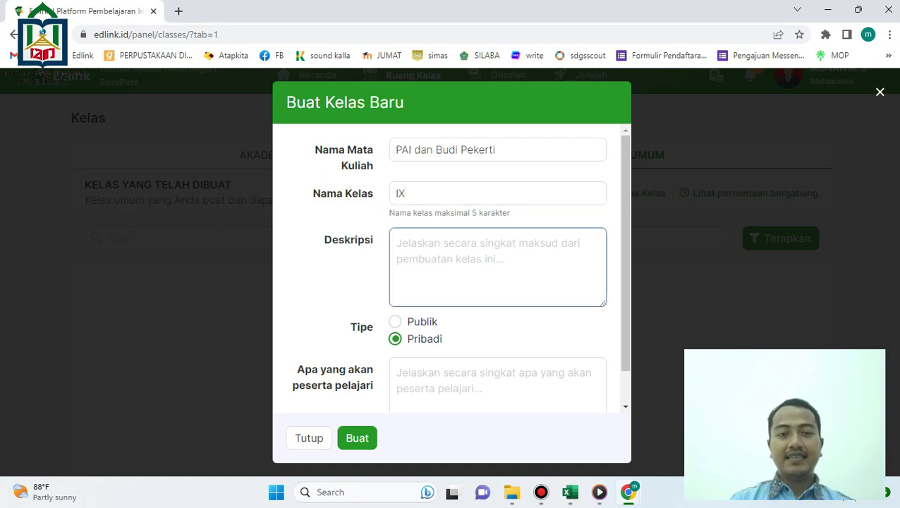
text(PAI dan B)
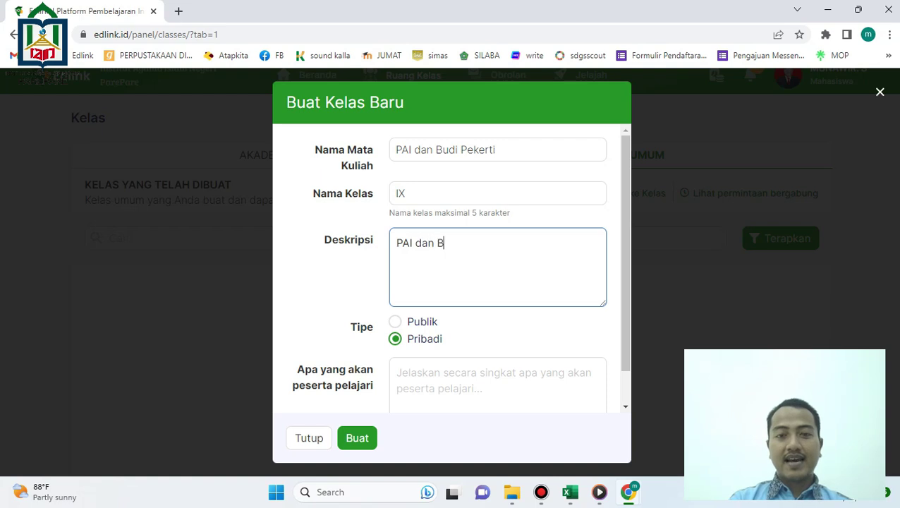
text(udi Pekerti K)
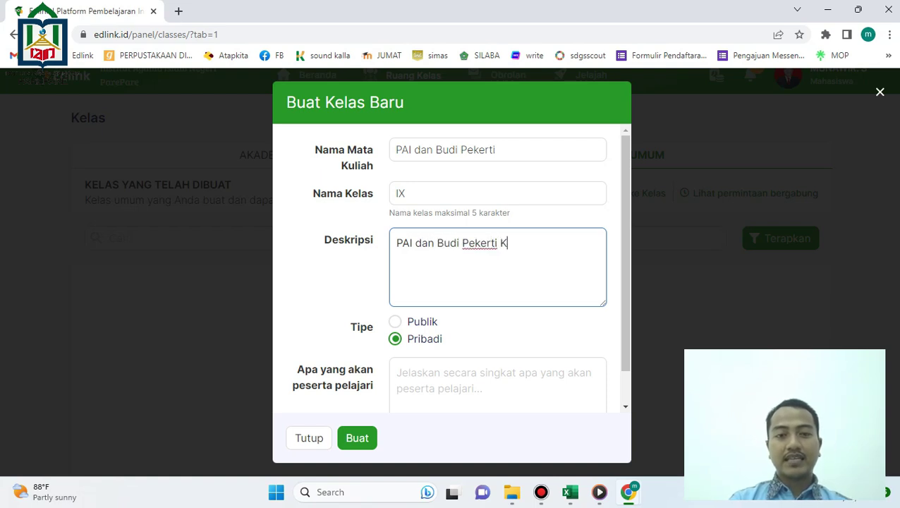
text(elas IX)
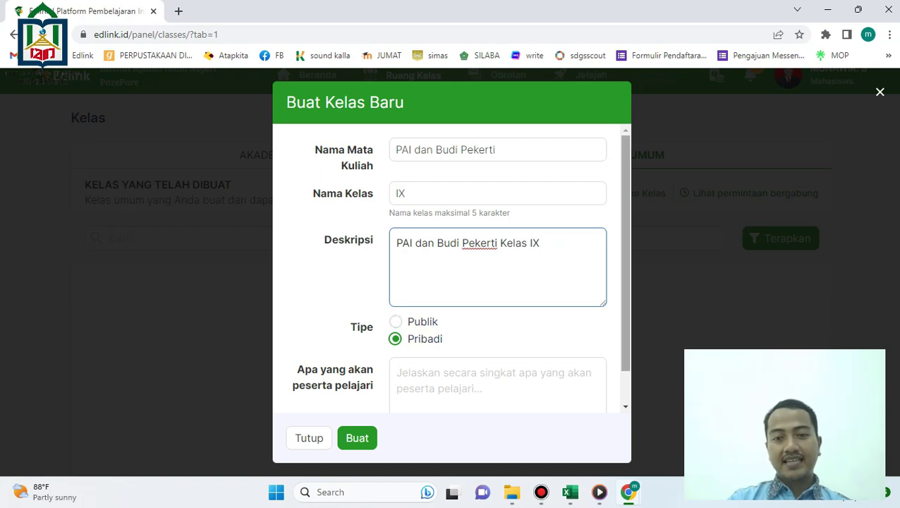
Try the Publik type for the new class and return the type to Pribadi.
drag(625, 282, 625, 314)
click(396, 284)
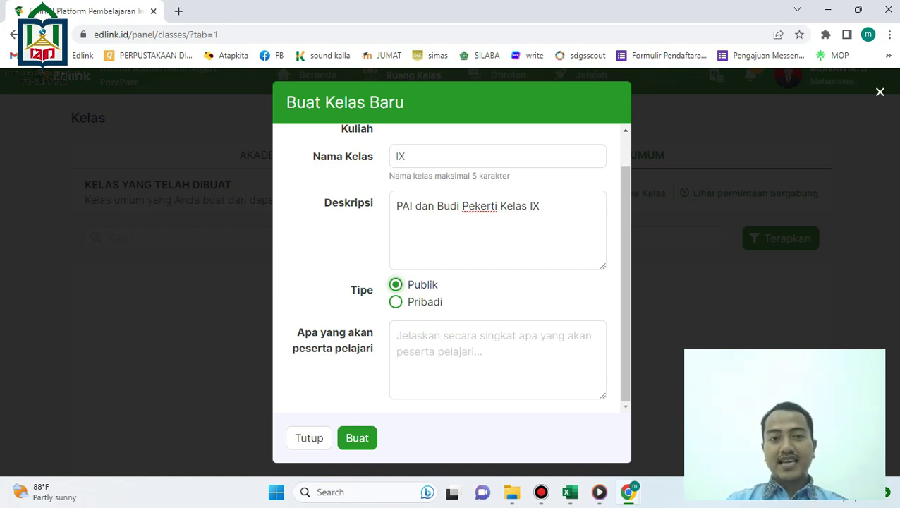
click(396, 302)
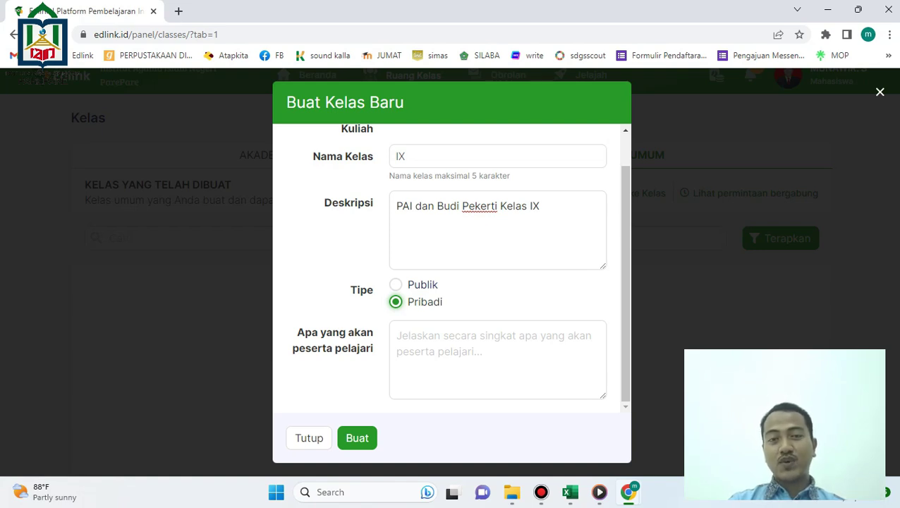
drag(625, 284, 626, 284)
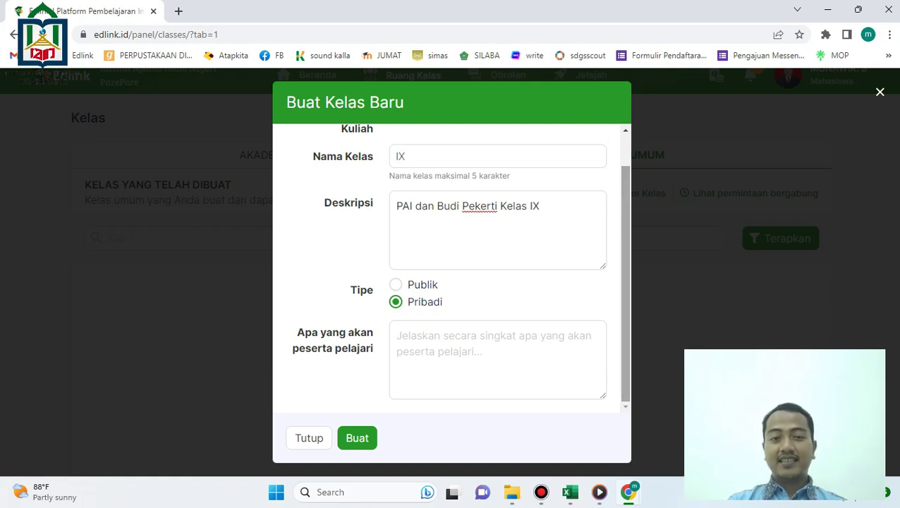
click(395, 285)
click(396, 302)
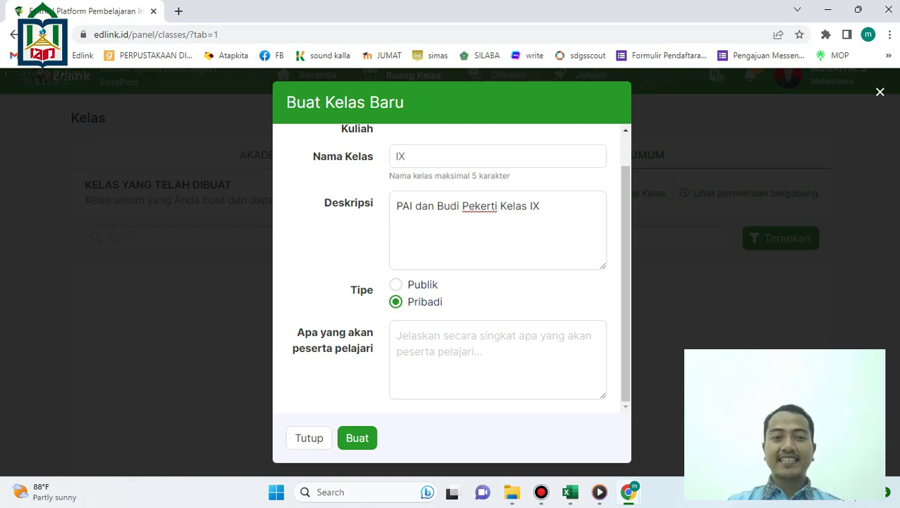
Enter "Pendidikan Agama Islam dan Budi Pekerti Kelas IX" as what participants will learn, and create the class.
click(498, 359)
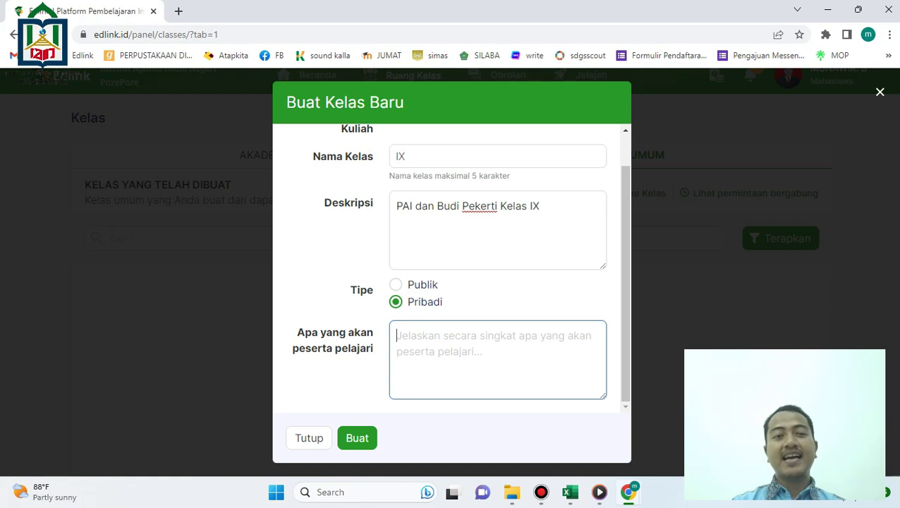
text(Pendidikan)
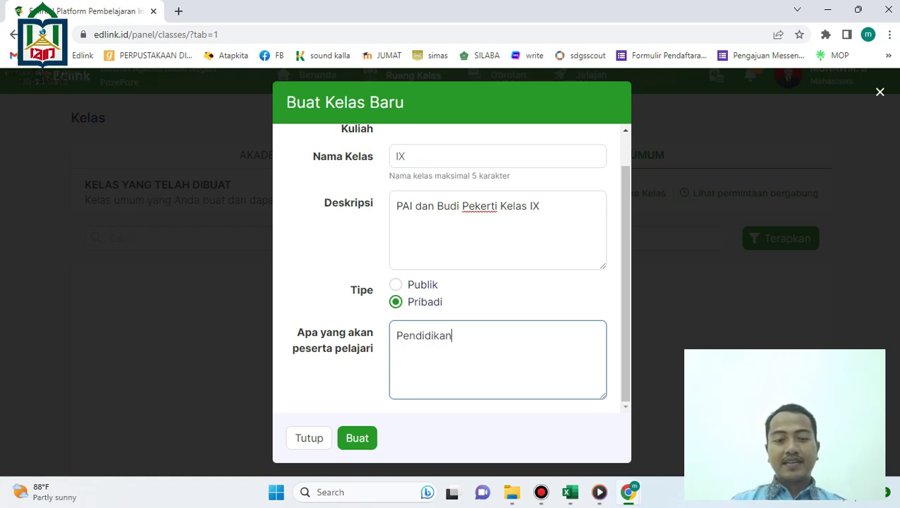
text( Agama Islam dan)
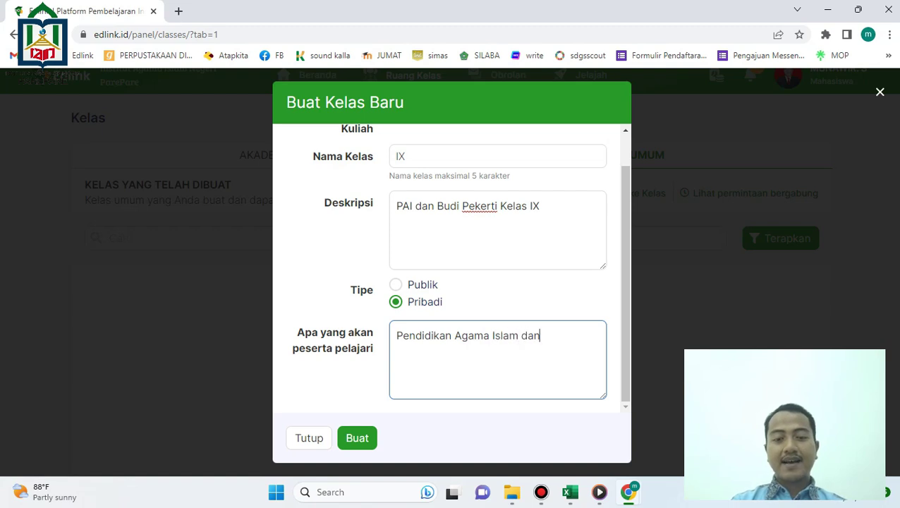
text( Budi Pekerti Kelas IX)
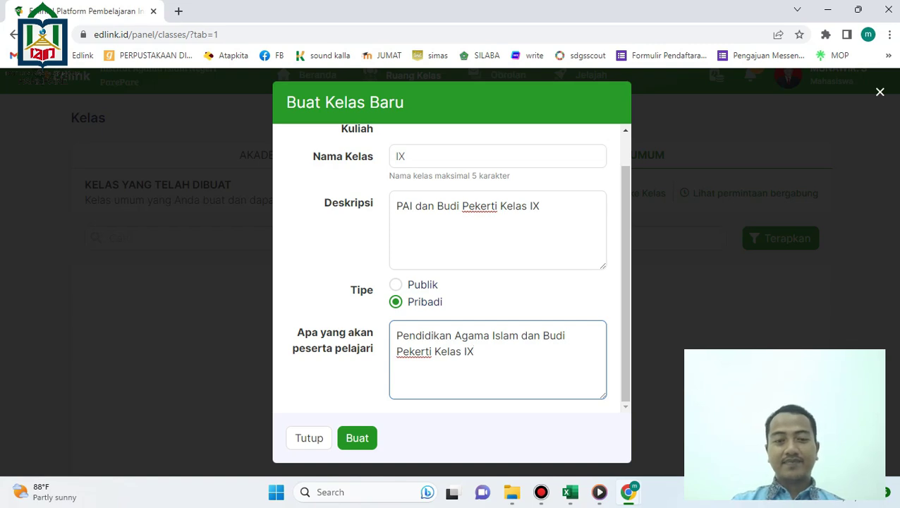
click(356, 437)
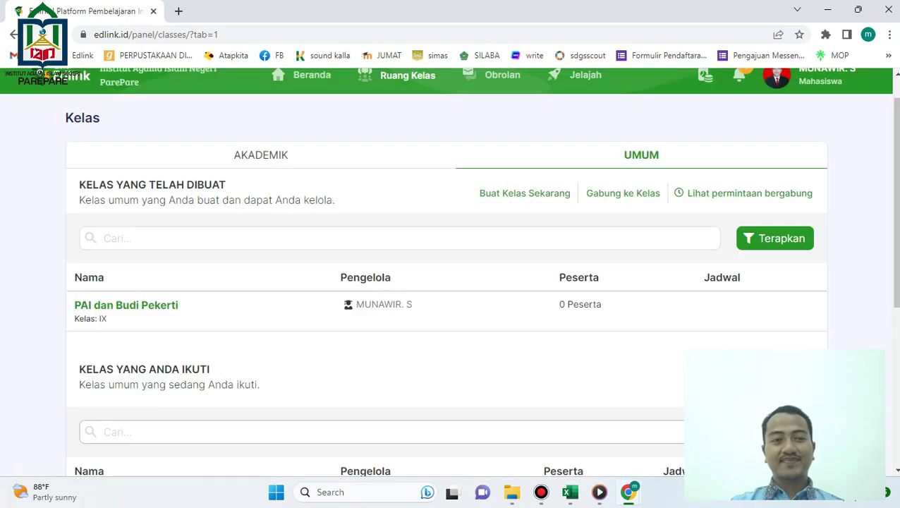
Examine the lists of created and joined classes under Umum, minimizing the screen recorder window that covers them.
drag(894, 202, 894, 234)
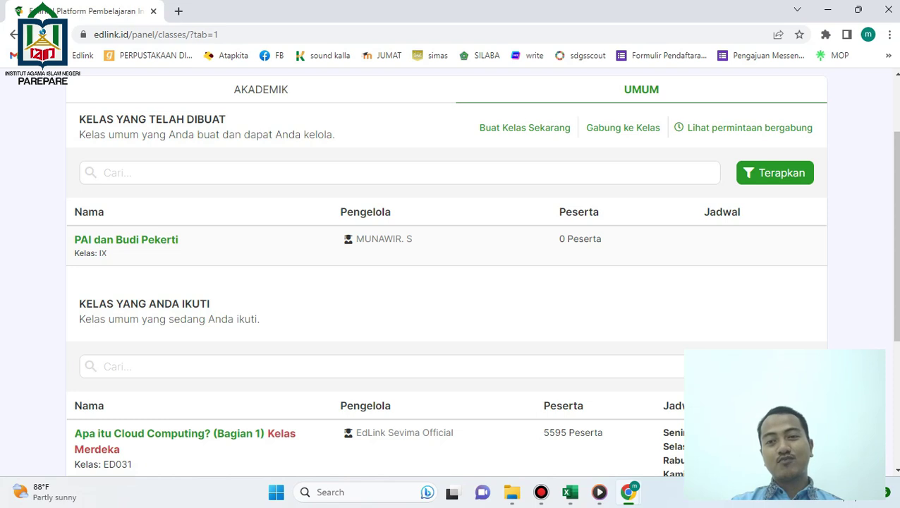
scroll(451, 282, up, 1)
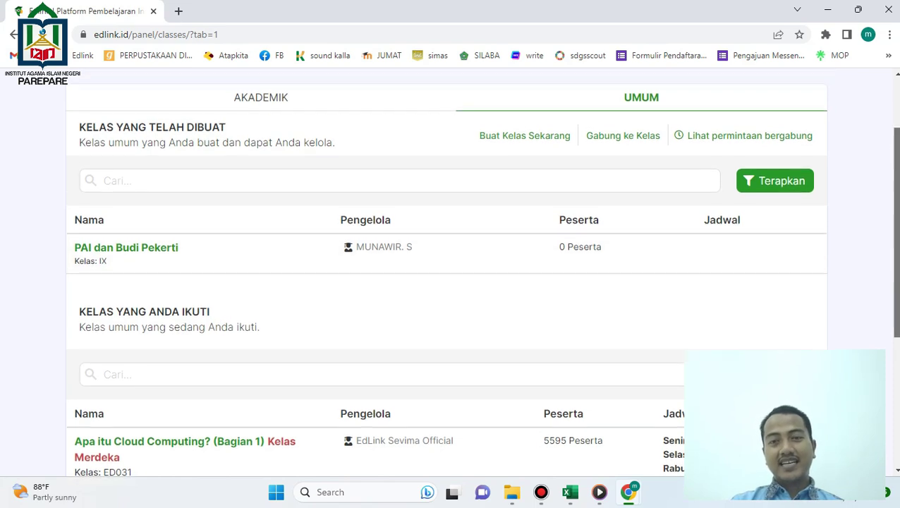
scroll(451, 282, down, 1)
scroll(451, 282, up, 1)
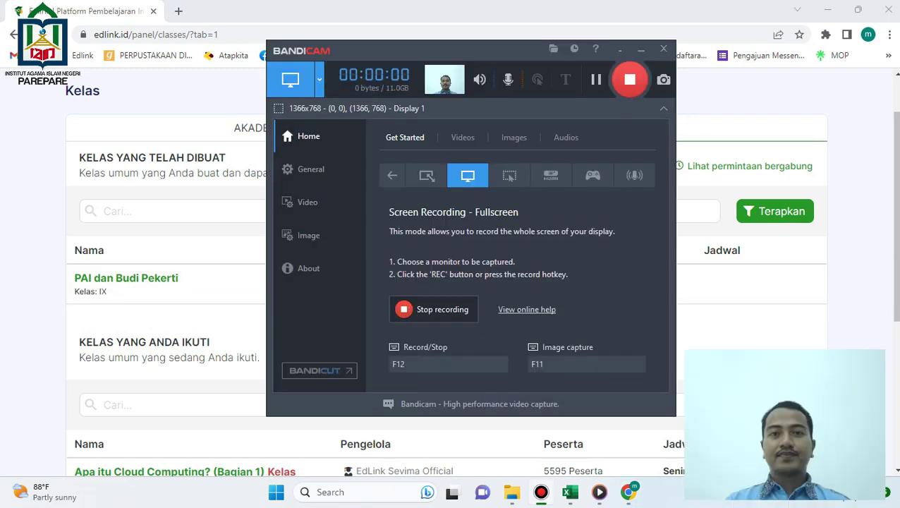
click(641, 49)
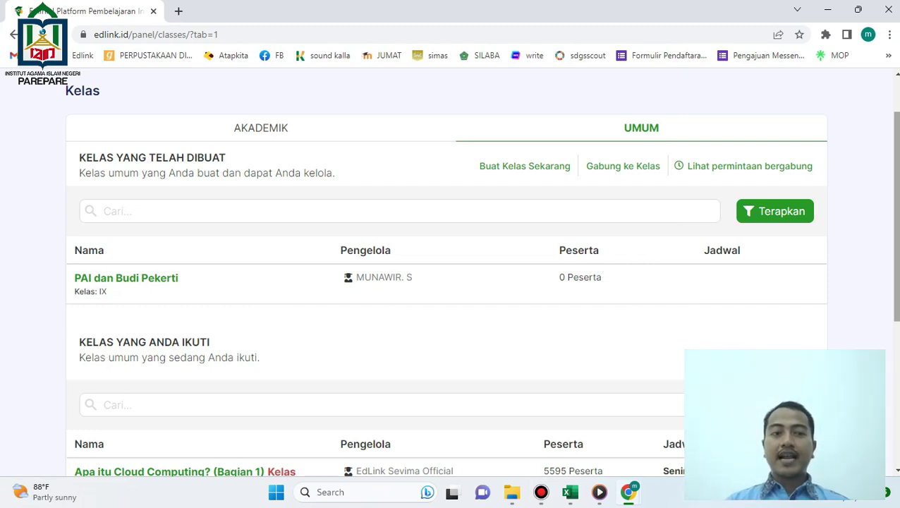
scroll(446, 275, up, 1)
scroll(448, 269, down, 1)
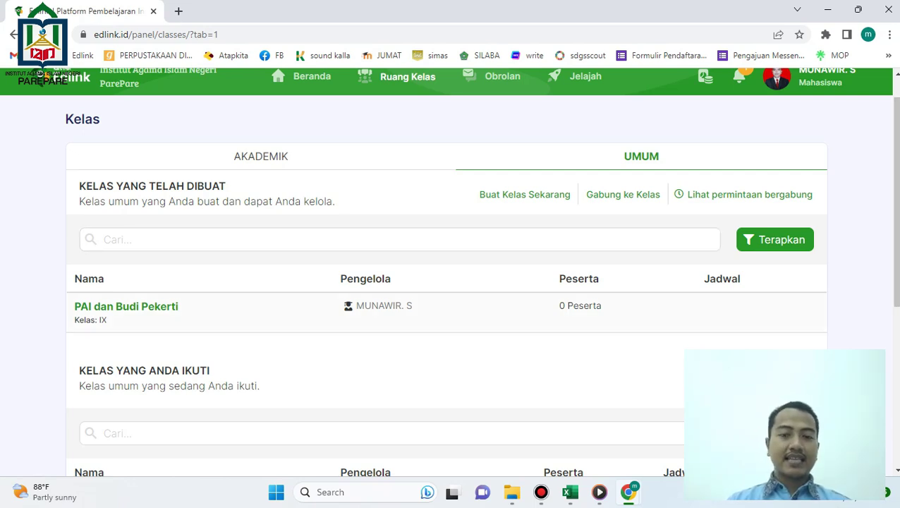
scroll(448, 272, down, 1)
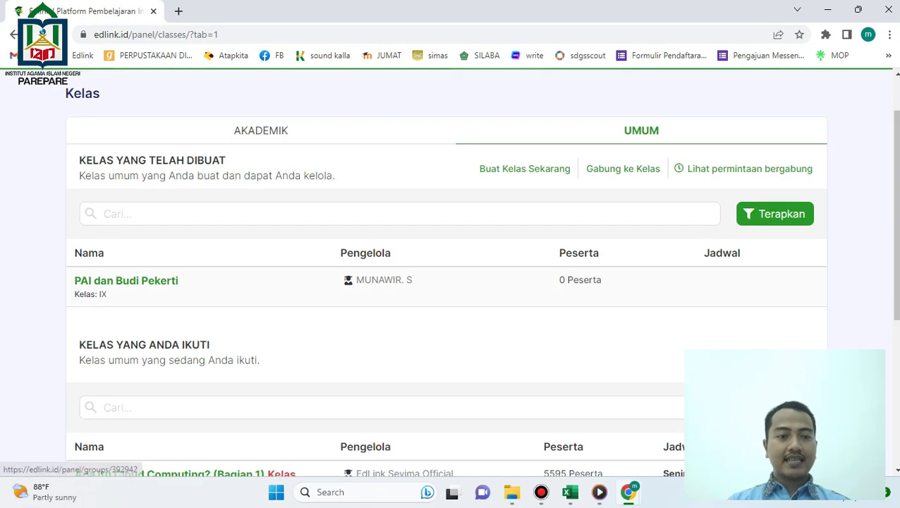
Open the PAI dan Budi Pekerti class and review its Diskusi page, sharing options and list of class sections.
click(126, 280)
drag(896, 250, 896, 232)
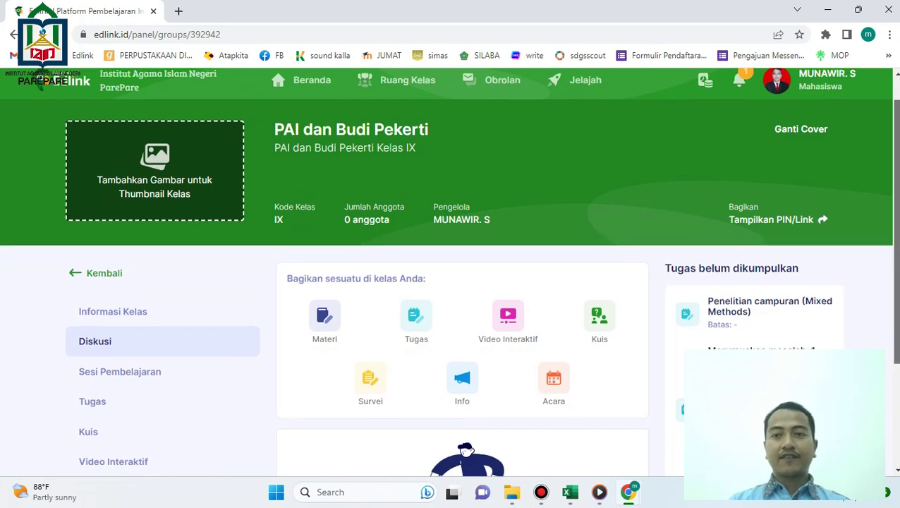
scroll(448, 271, down, 2)
scroll(449, 272, down, 1)
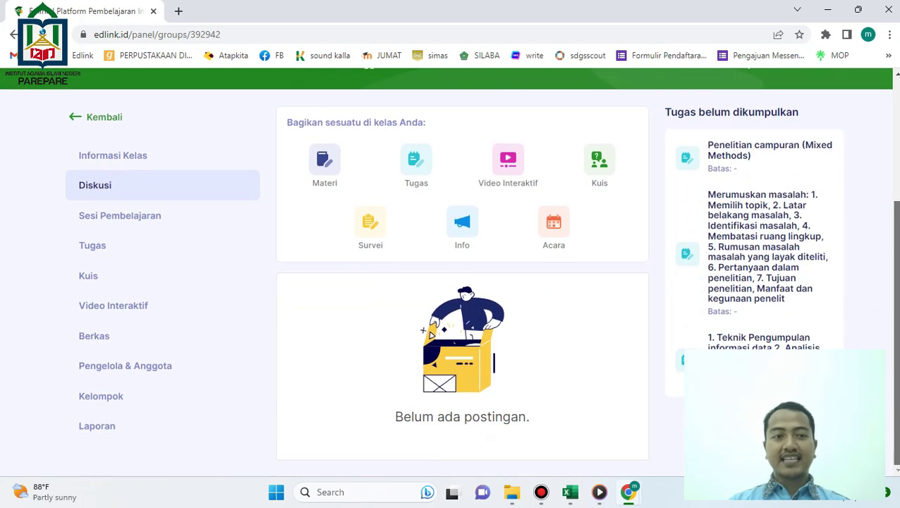
scroll(448, 271, up, 1)
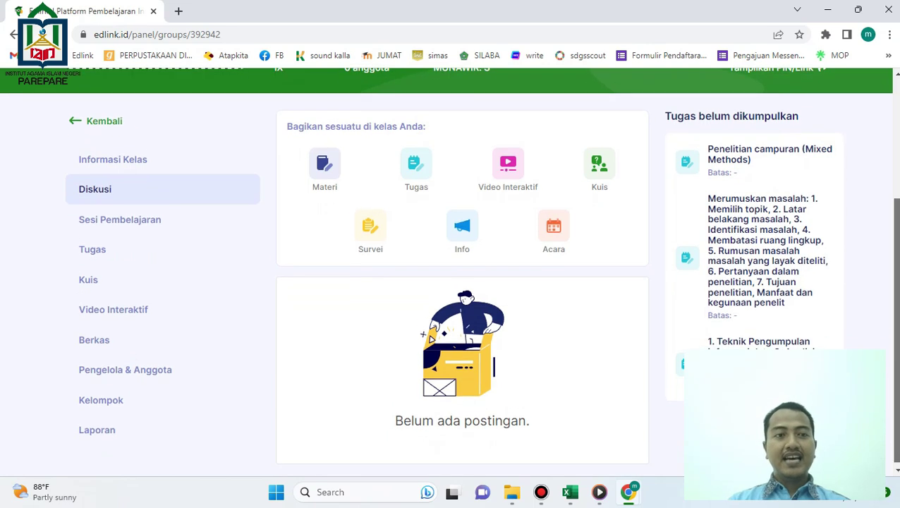
scroll(448, 271, down, 1)
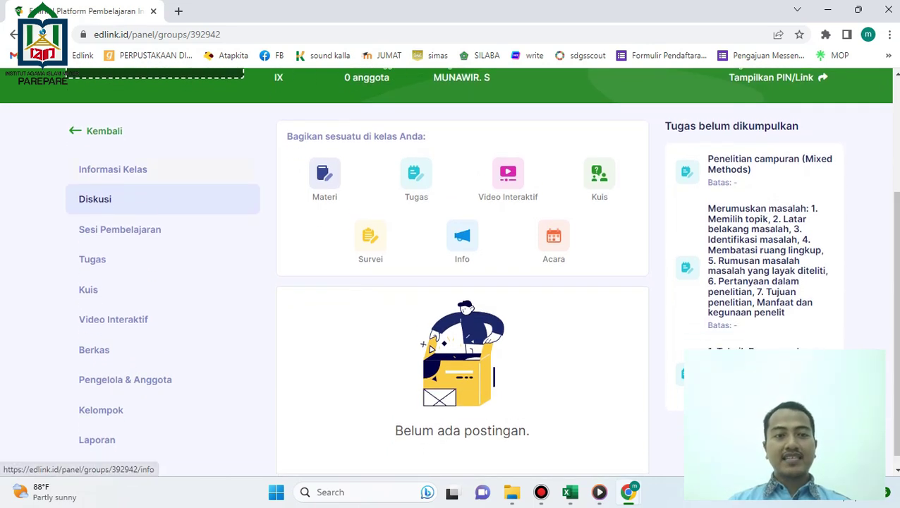
View the class's Informasi Kelas details, its Diskusi sharing options and its Sesi Pembelajaran page.
click(113, 167)
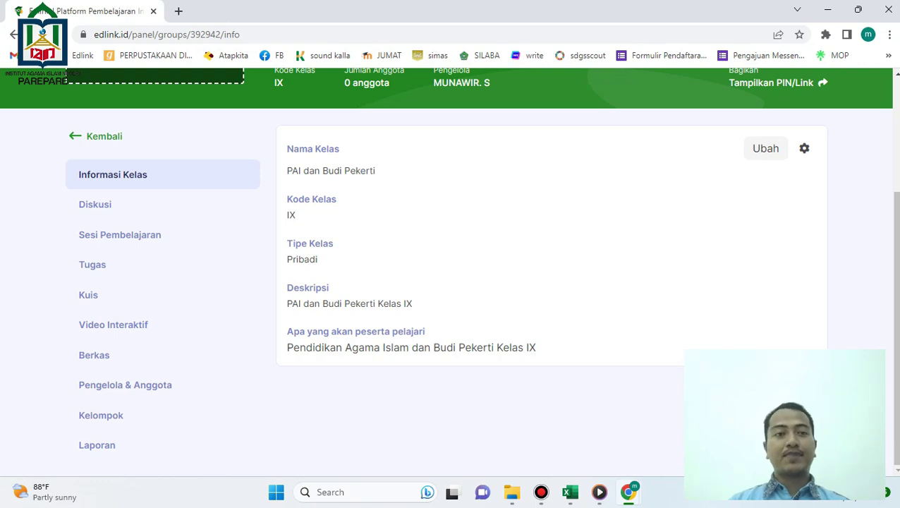
click(95, 205)
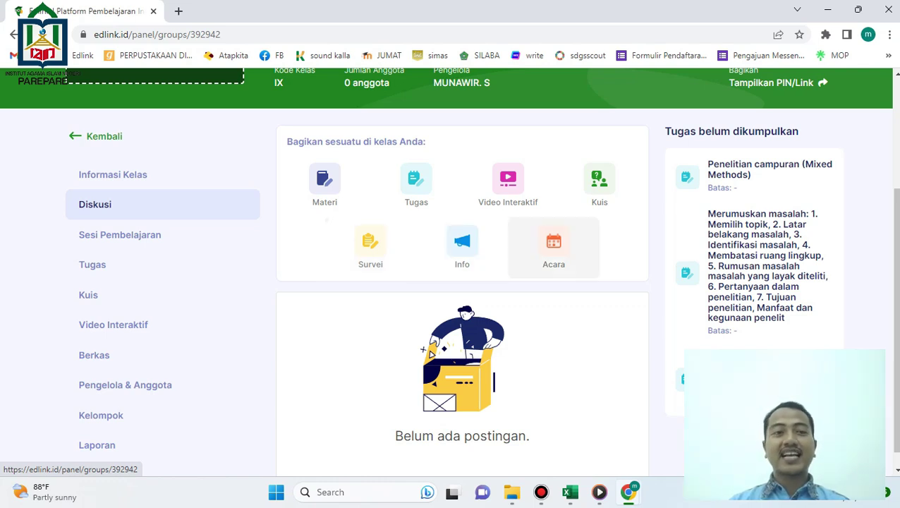
click(120, 235)
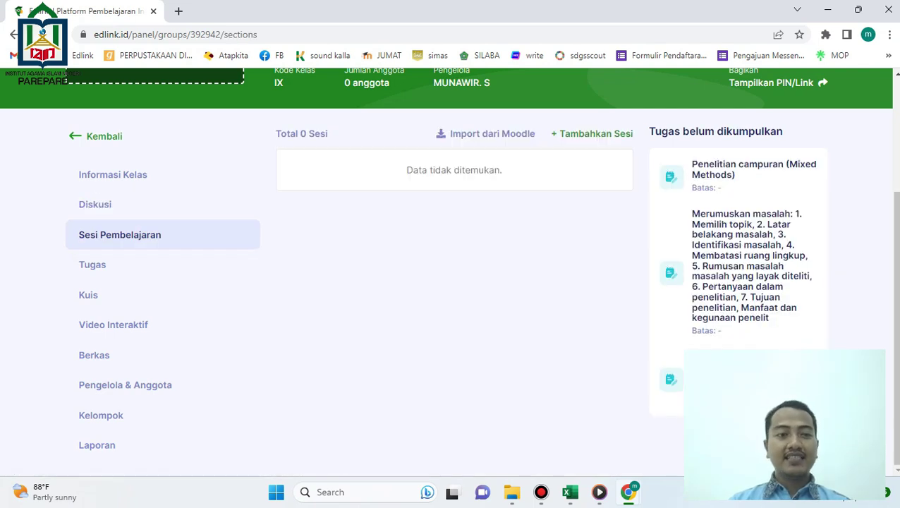
mouse_move(896, 328)
mouse_down()
mouse_move(896, 311)
mouse_move(896, 328)
mouse_up()
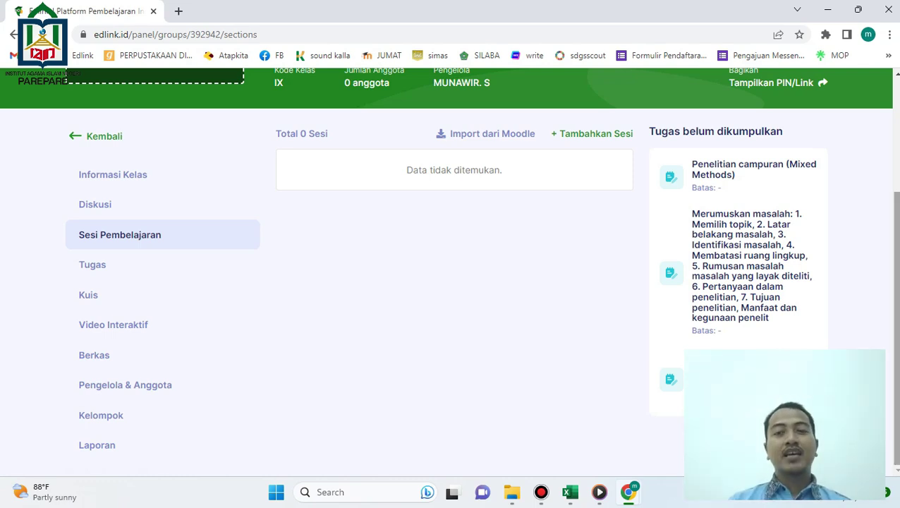
View the class's Tugas, Kuis, Video Interaktif and Berkas pages in turn.
click(93, 264)
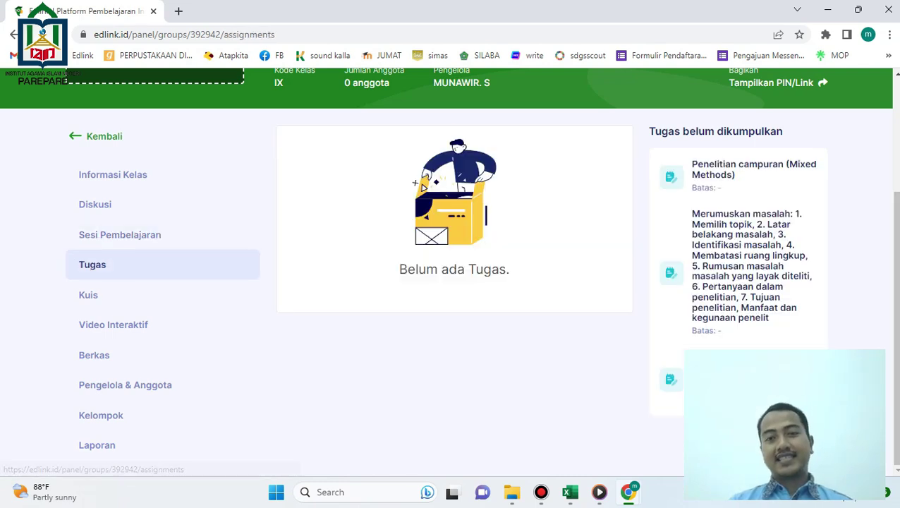
scroll(93, 265, up, 1)
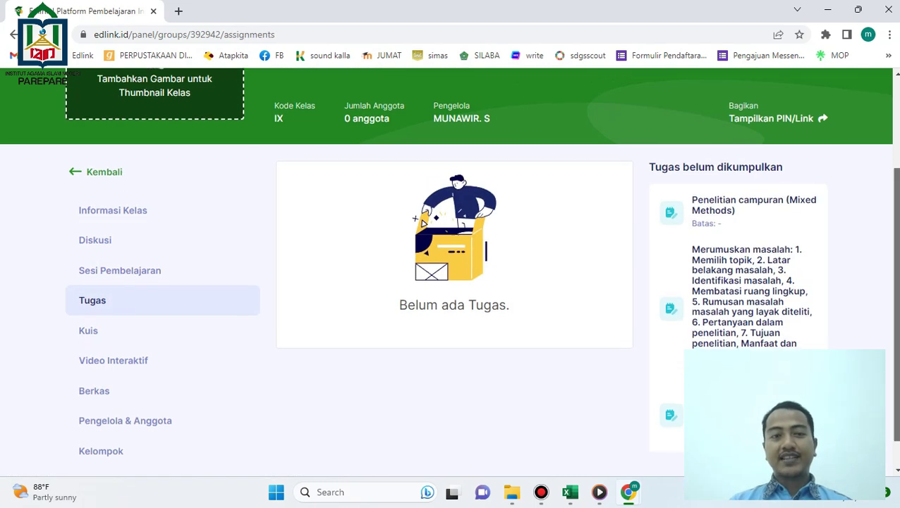
scroll(448, 265, down, 1)
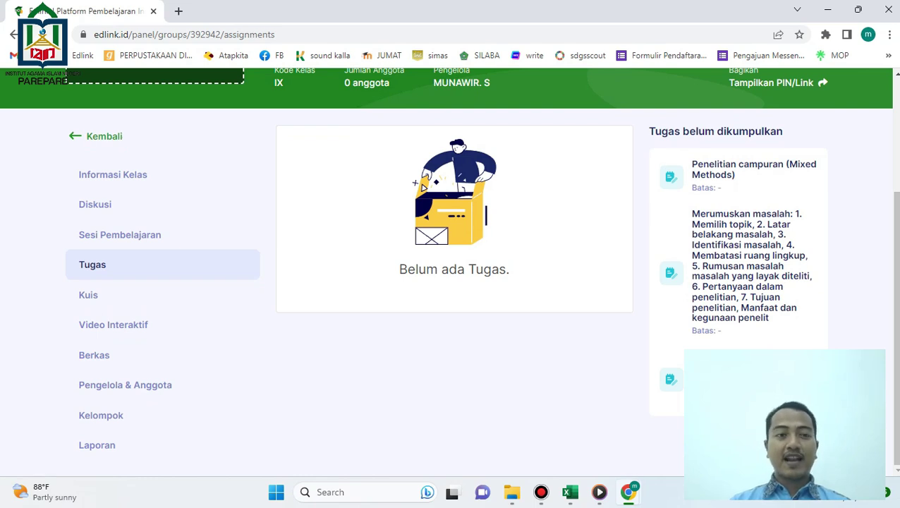
click(88, 294)
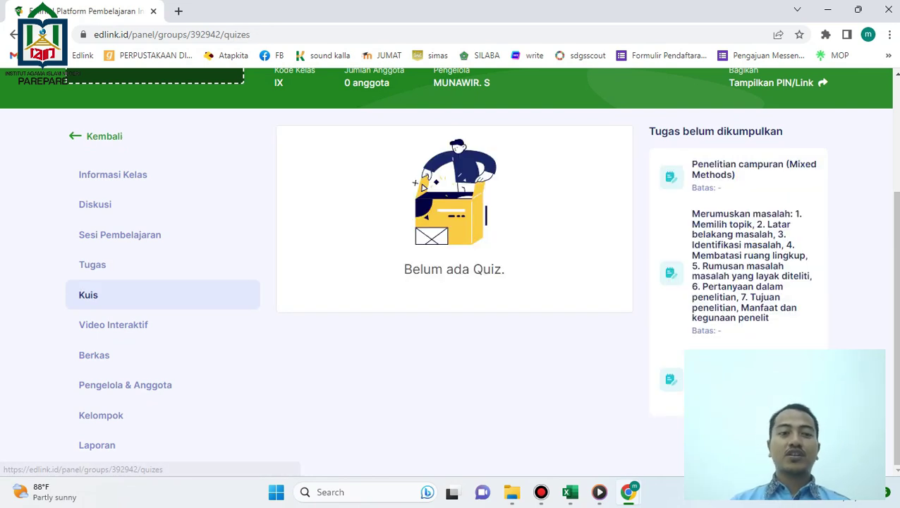
click(113, 324)
click(94, 355)
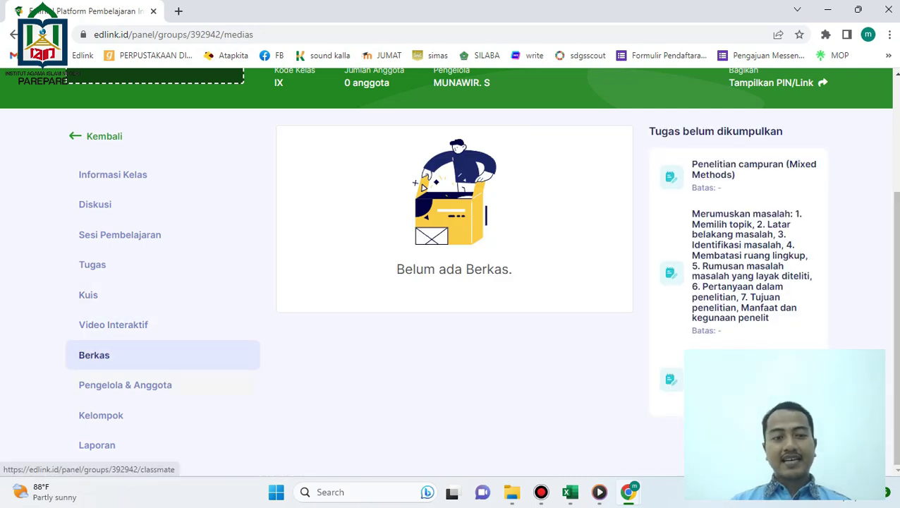
Examine the manager and join requests under Pengelola & Anggota, and open the class's Kelompok page.
click(125, 384)
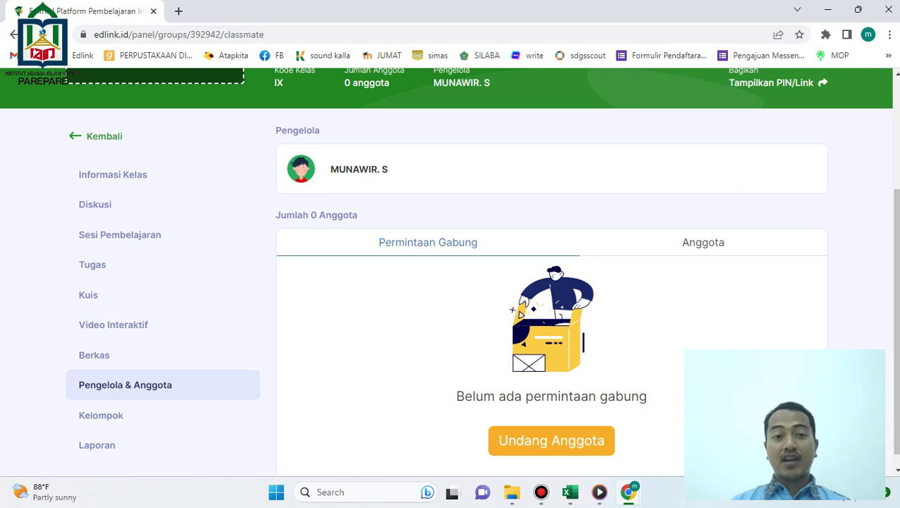
drag(330, 170, 389, 169)
scroll(446, 270, down, 1)
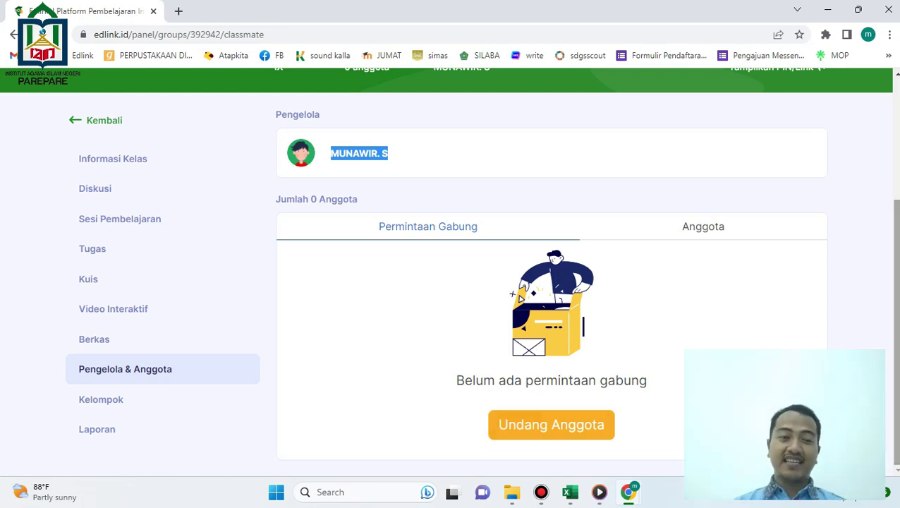
click(113, 396)
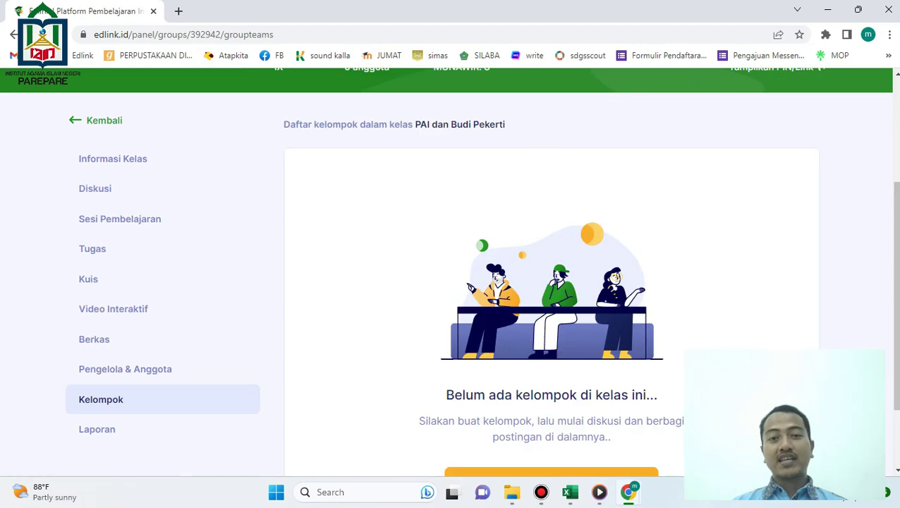
View the class's Kelompok page down to its group creation option, and open the Laporan page.
drag(895, 296, 895, 352)
scroll(479, 282, up, 2)
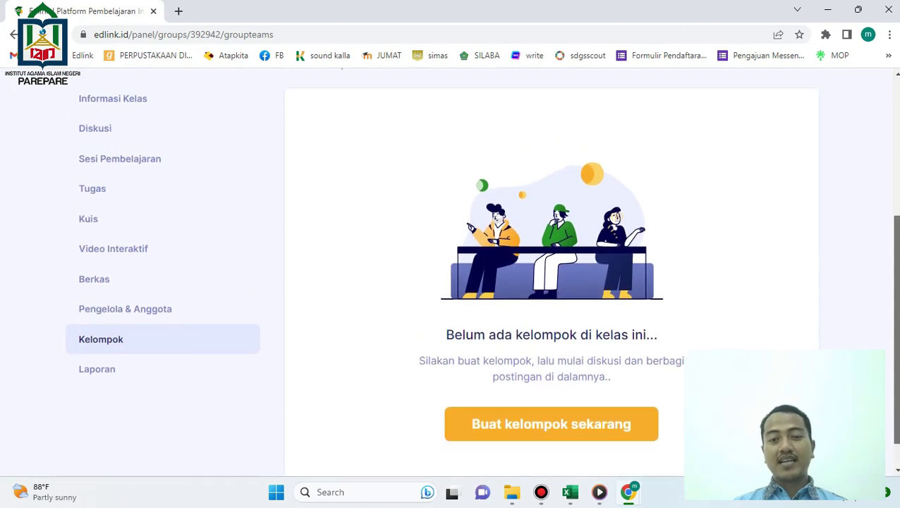
drag(895, 325, 895, 325)
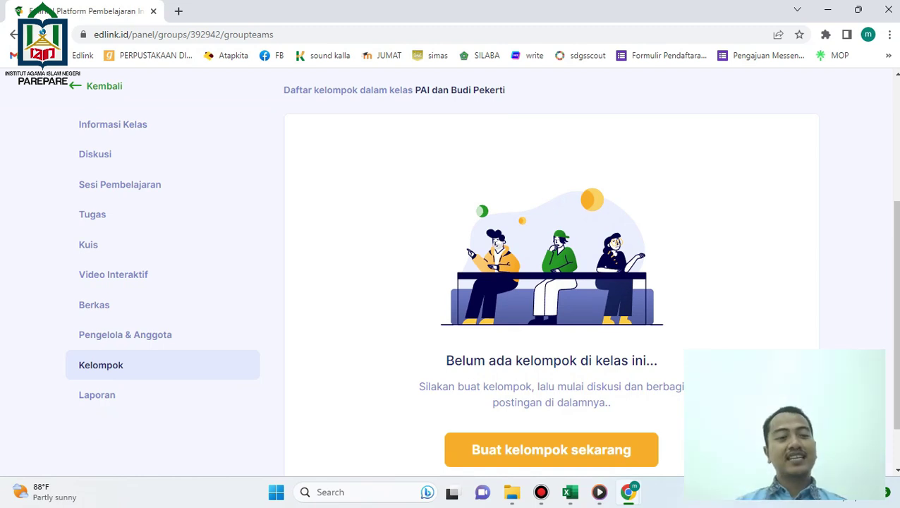
click(96, 394)
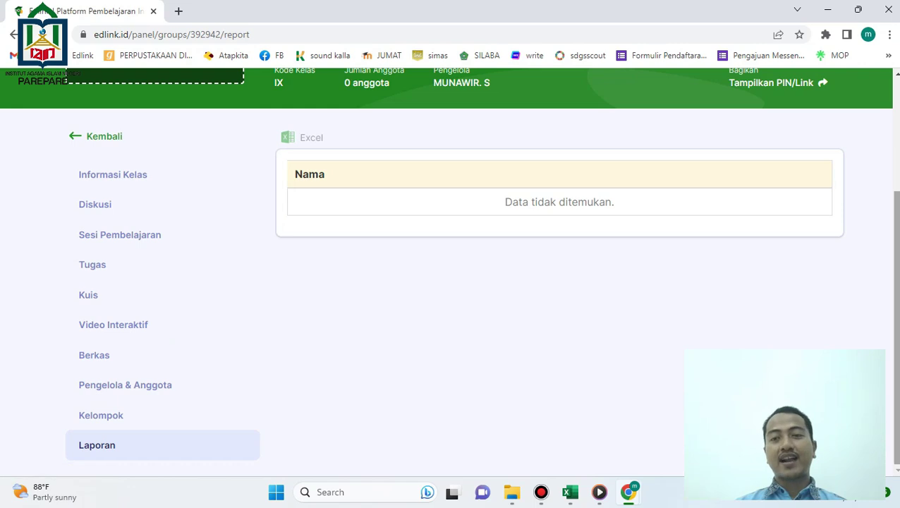
scroll(449, 268, up, 1)
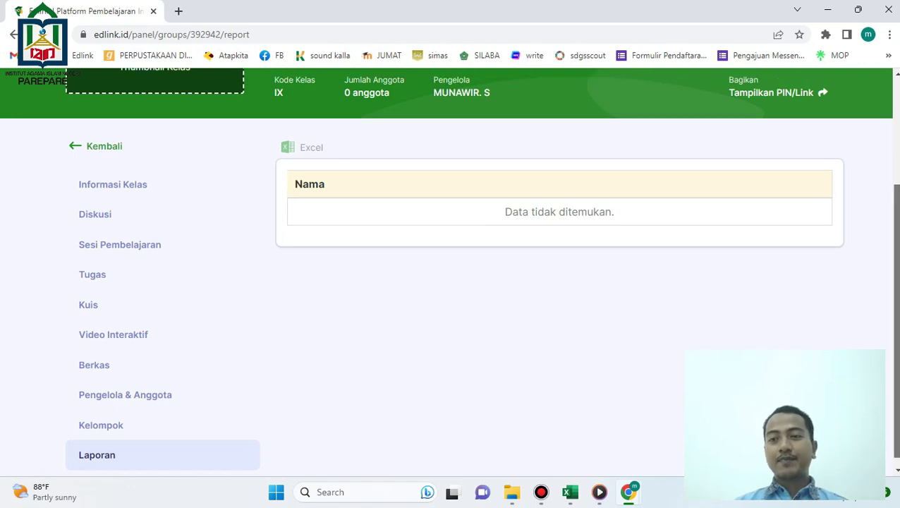
scroll(448, 267, down, 1)
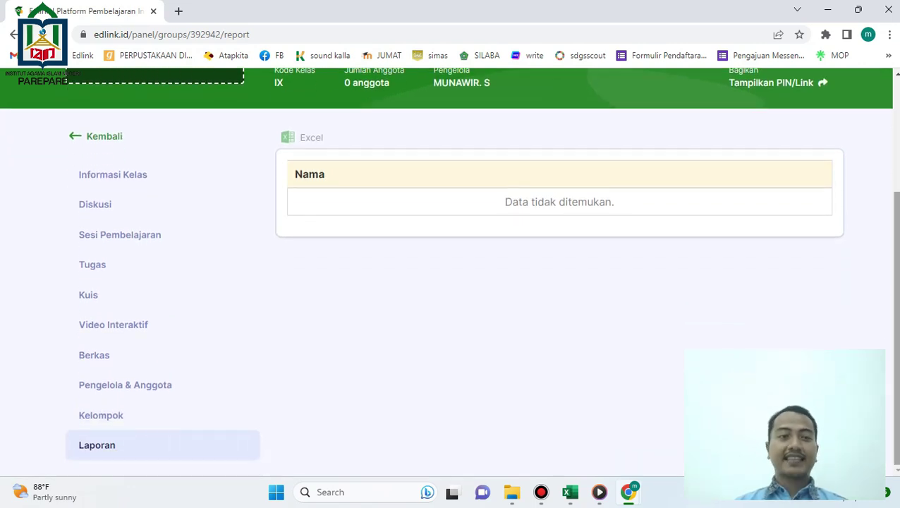
From Informasi Kelas, set the class thumbnail to Kelas VIII B (1).png from the personal Media Library.
click(113, 174)
scroll(449, 268, up, 3)
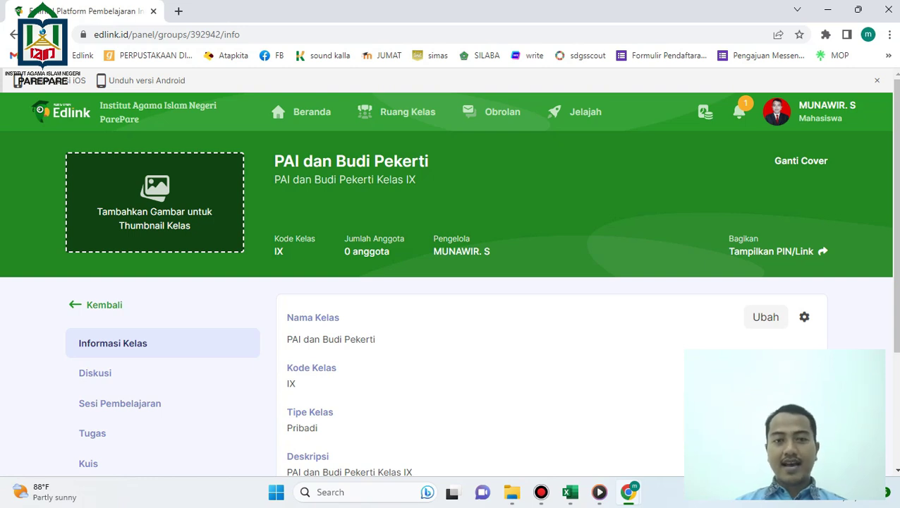
click(154, 202)
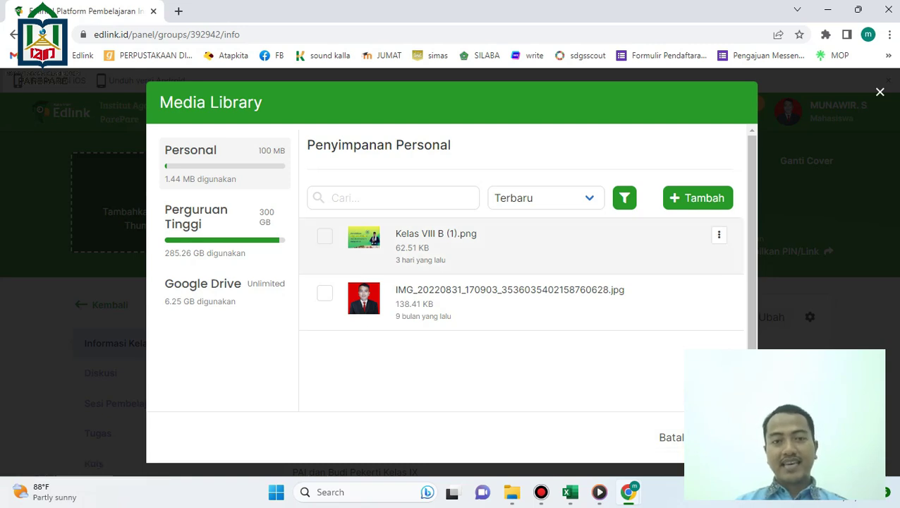
click(324, 236)
click(702, 437)
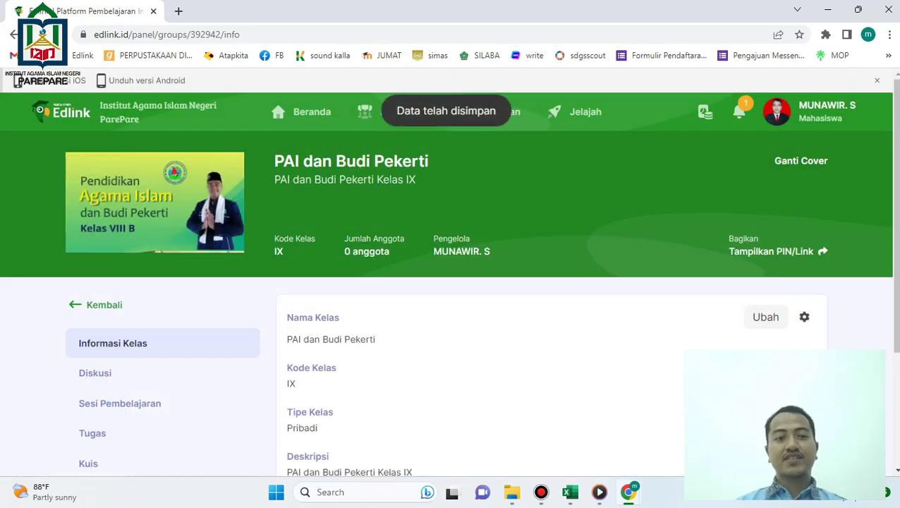
Open the class's Diskusi page and view its sharing options and posts area.
scroll(452, 282, down, 3)
click(95, 262)
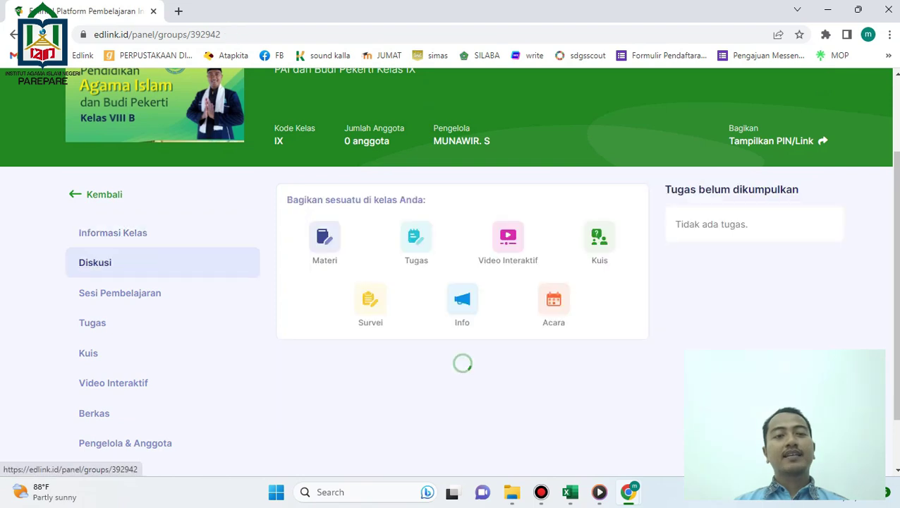
scroll(462, 303, down, 2)
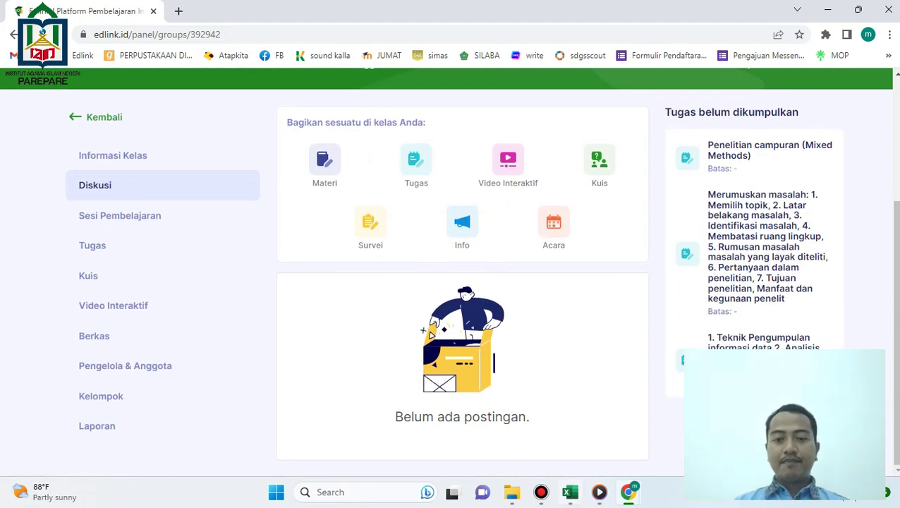
Close the extra Edlink login browser window and switch to the edlink tugas workbook in Excel.
click(570, 491)
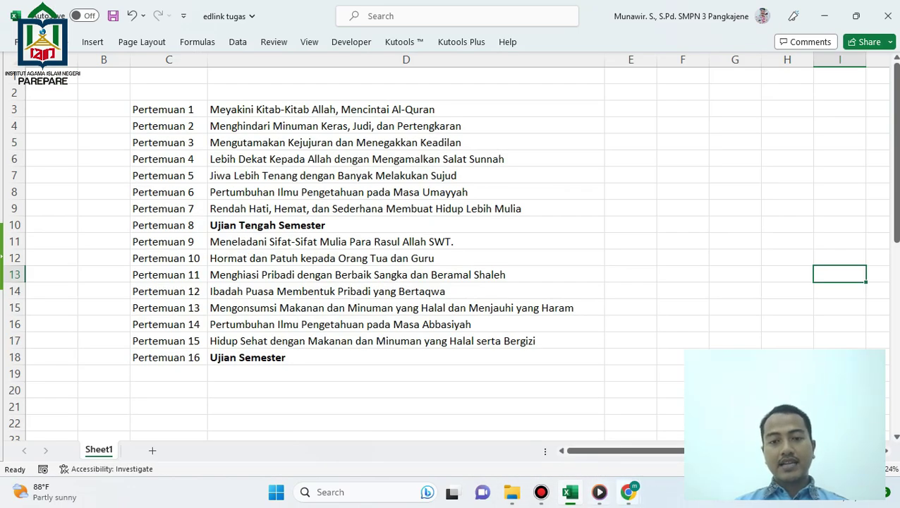
click(628, 492)
click(660, 423)
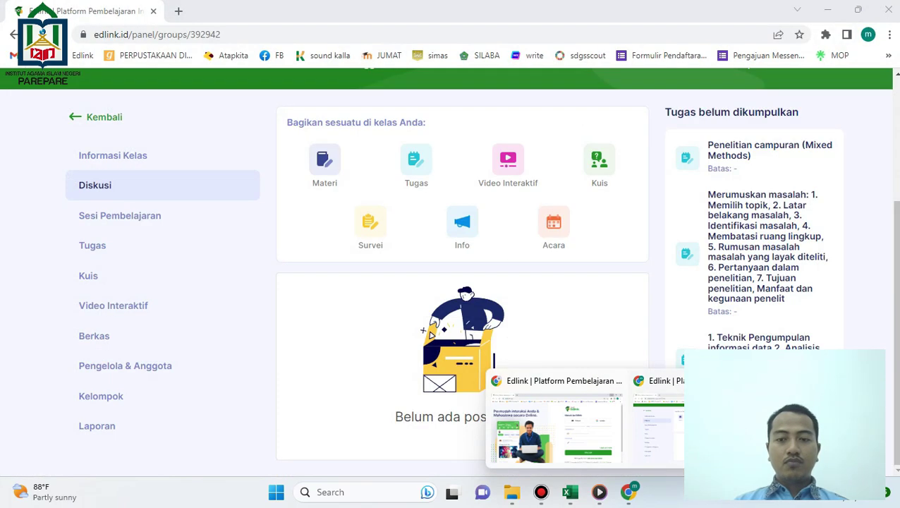
click(553, 423)
click(614, 381)
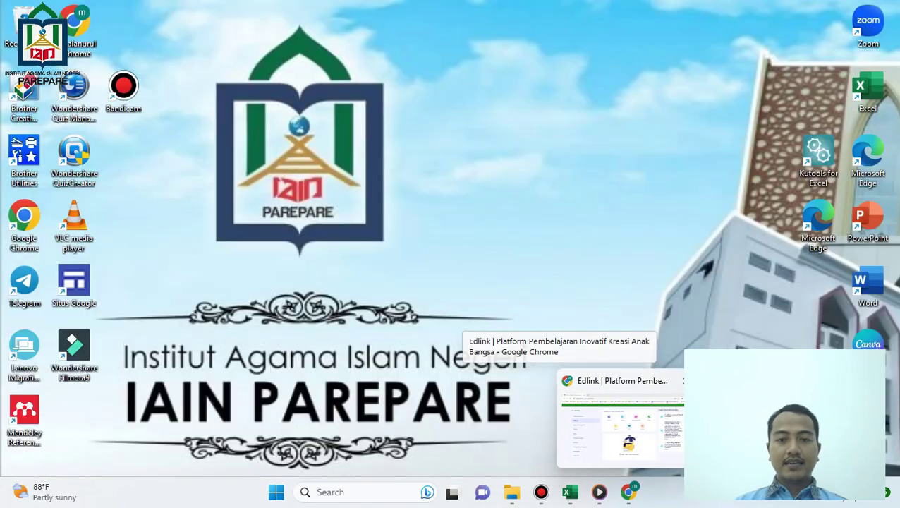
click(620, 416)
mouse_move(627, 491)
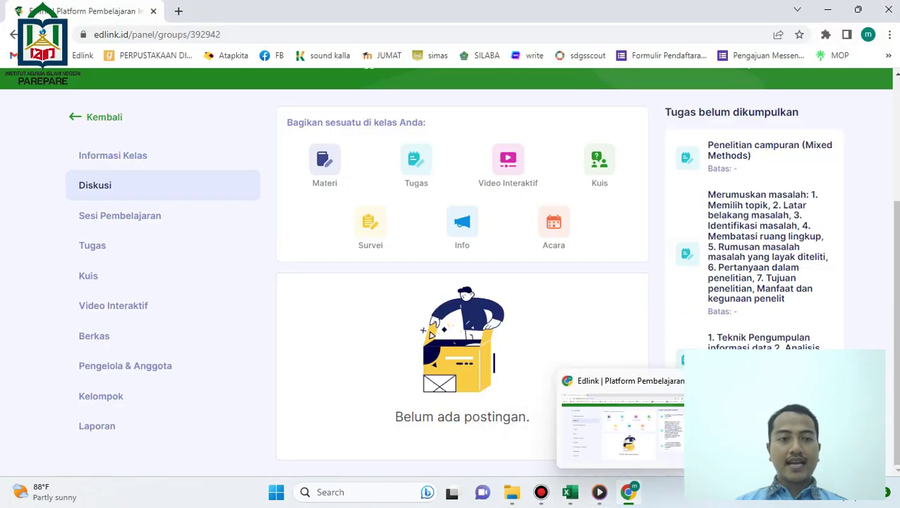
click(627, 492)
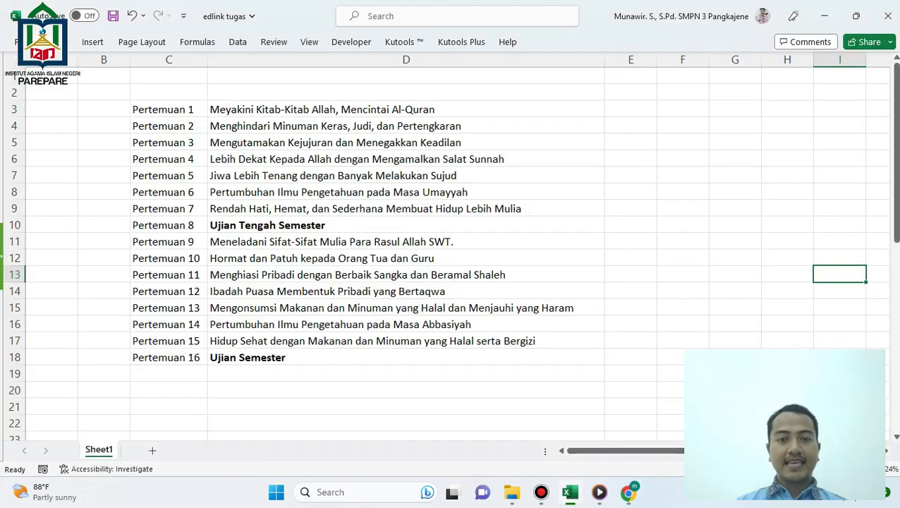
Examine the Pertemuan 1 to 16 meeting list, its topics and the mid-term and final exam rows in Sheet1.
drag(162, 109, 423, 357)
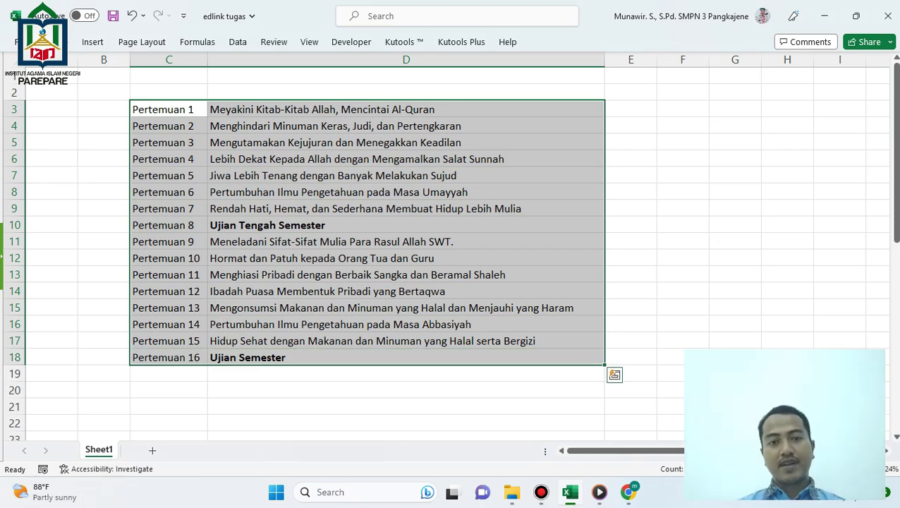
key(ctrl+c)
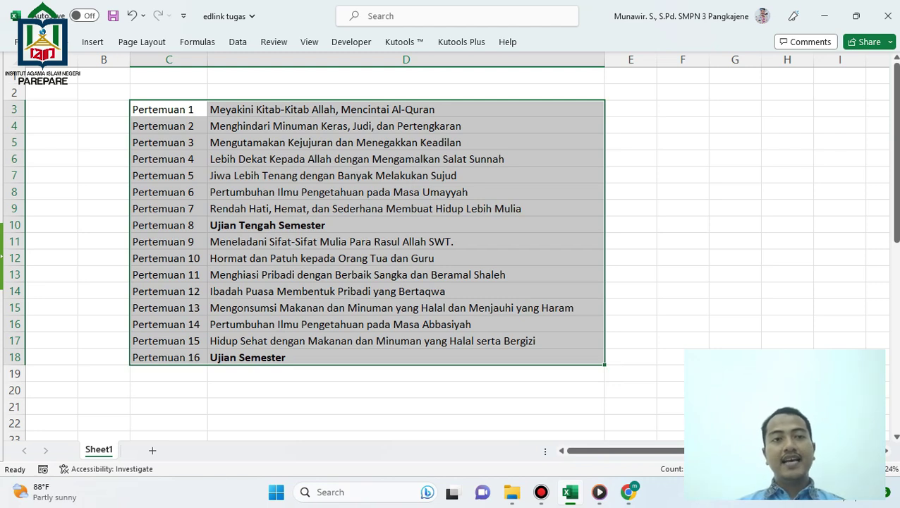
click(168, 109)
click(168, 357)
drag(321, 110, 353, 356)
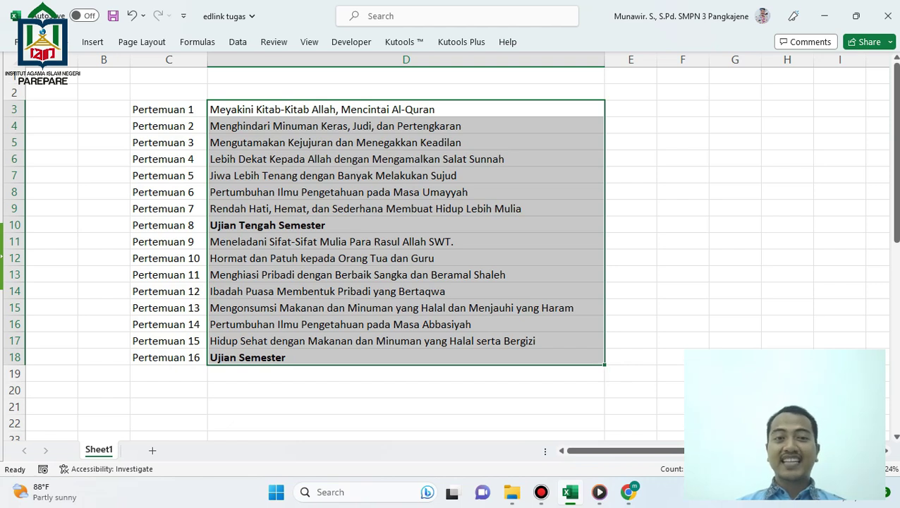
click(405, 225)
click(169, 242)
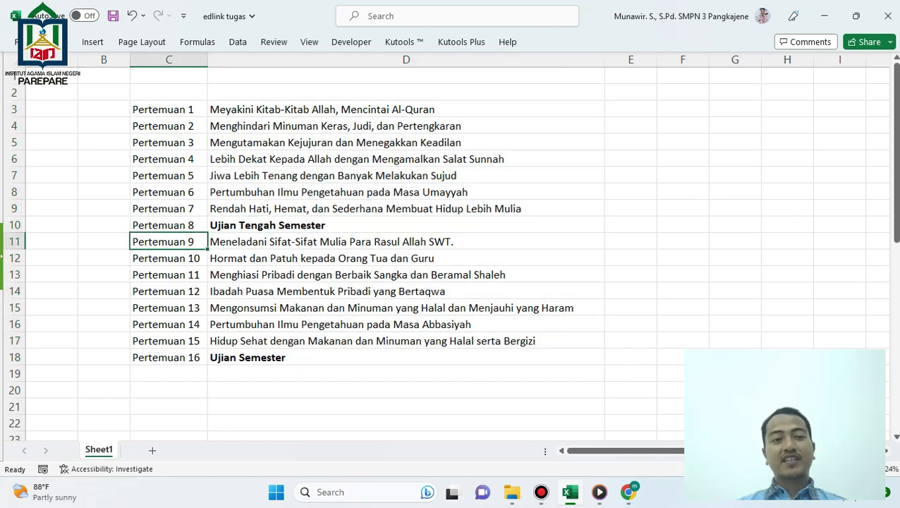
click(405, 341)
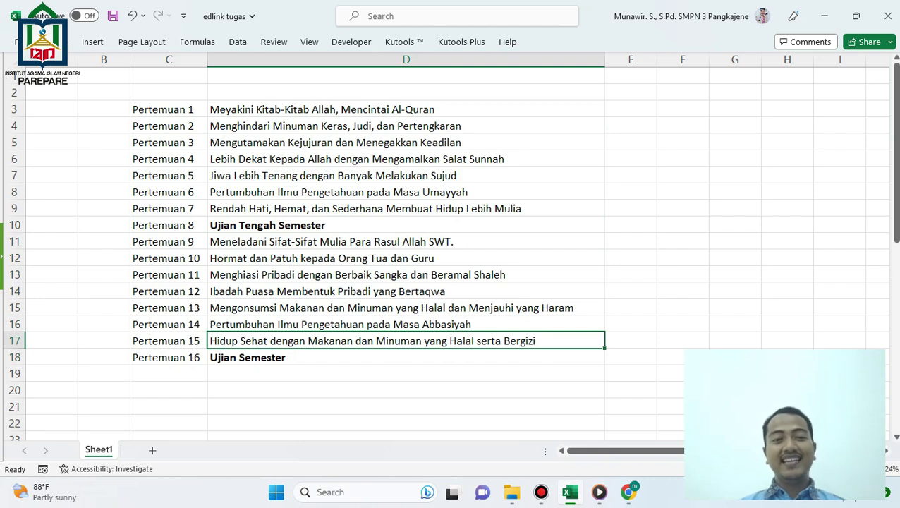
click(405, 357)
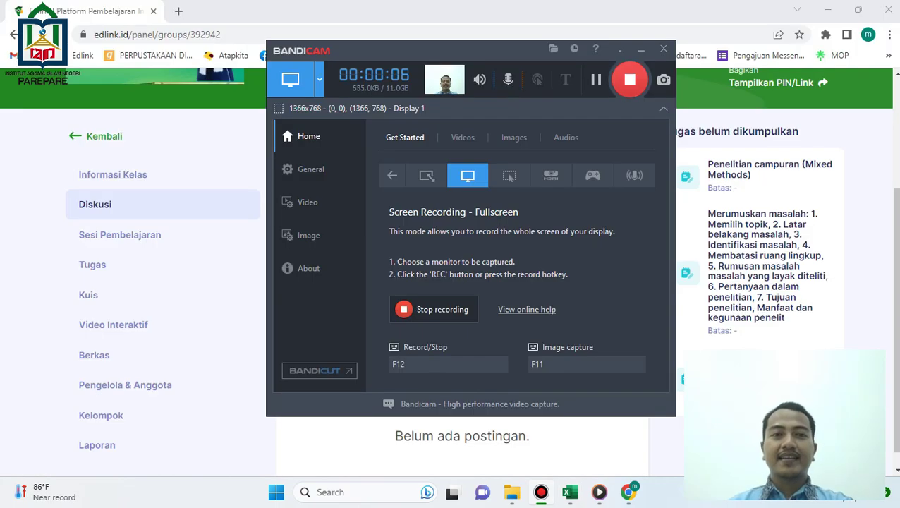
Minimize the Bandicam window over the Edlink class, and compare the class's Diskusi and Sesi Pembelajaran pages.
click(641, 50)
scroll(462, 271, up, 2)
scroll(462, 271, down, 2)
click(120, 234)
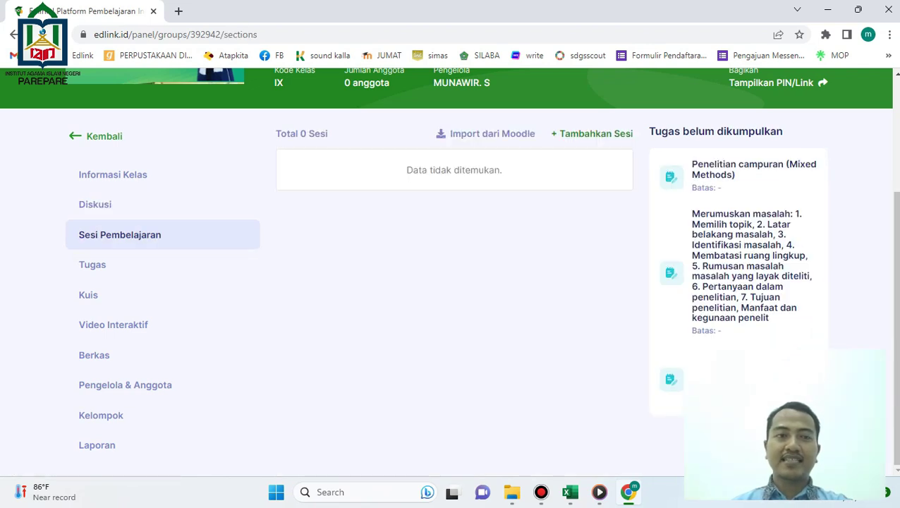
click(95, 204)
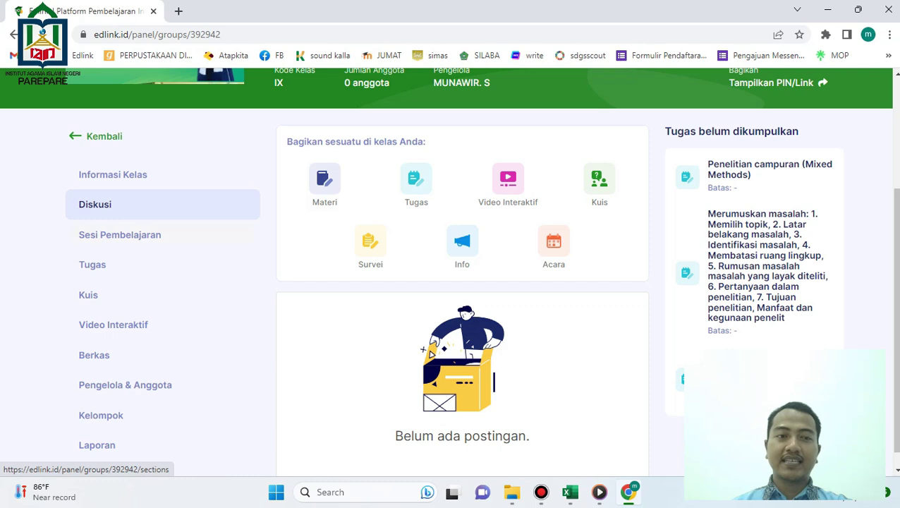
click(120, 234)
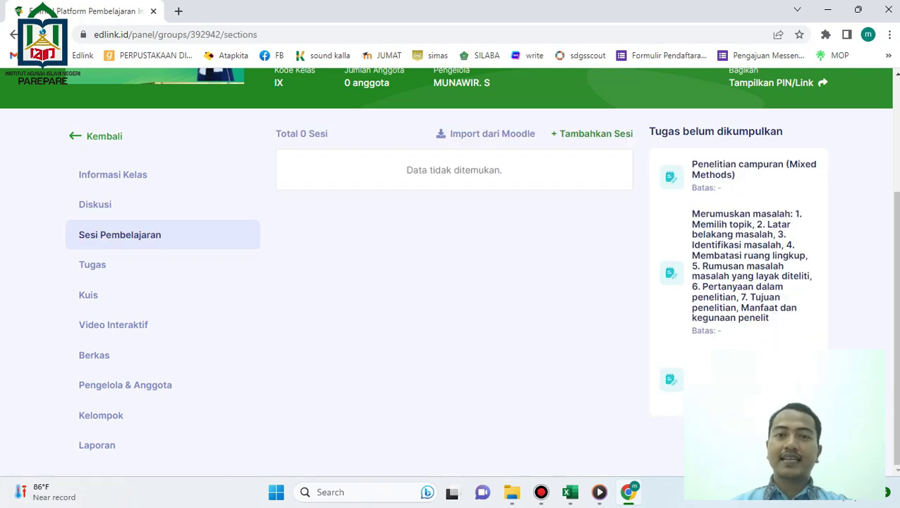
Start adding a learning session and set its date to 22/05/2023.
click(591, 134)
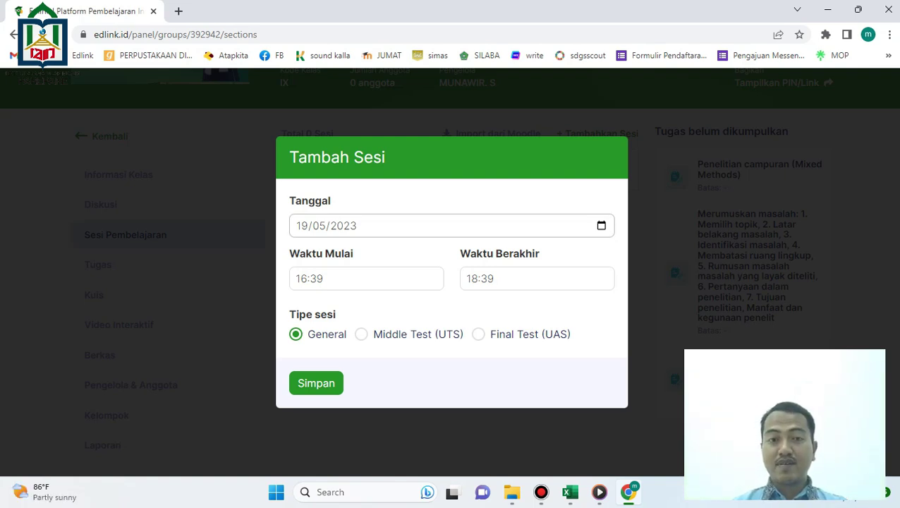
click(600, 226)
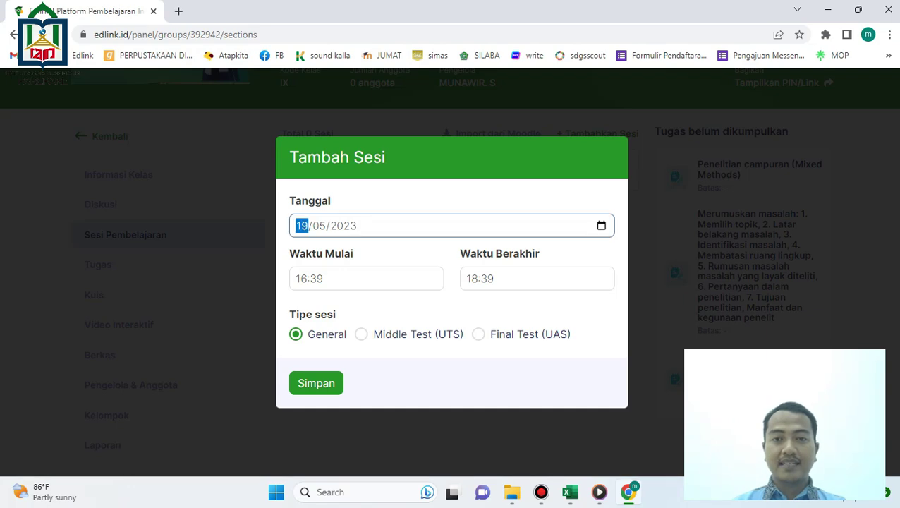
click(600, 226)
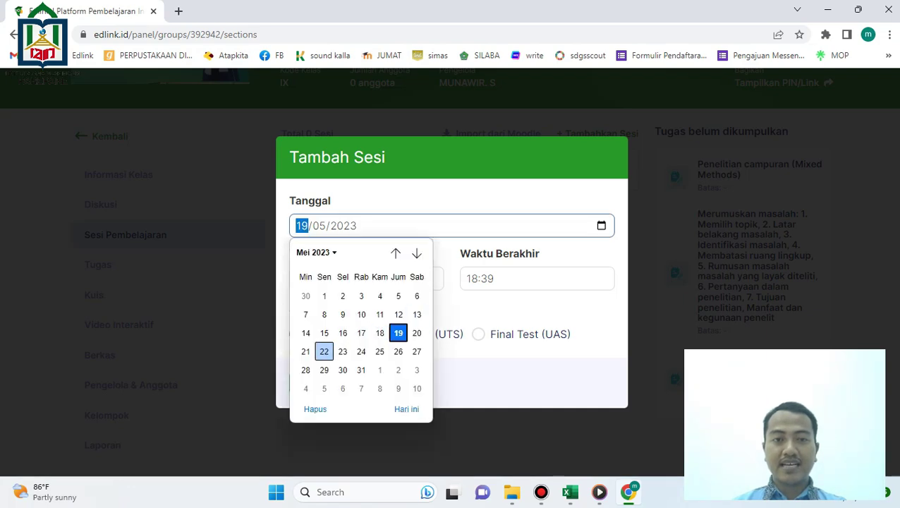
key(Return)
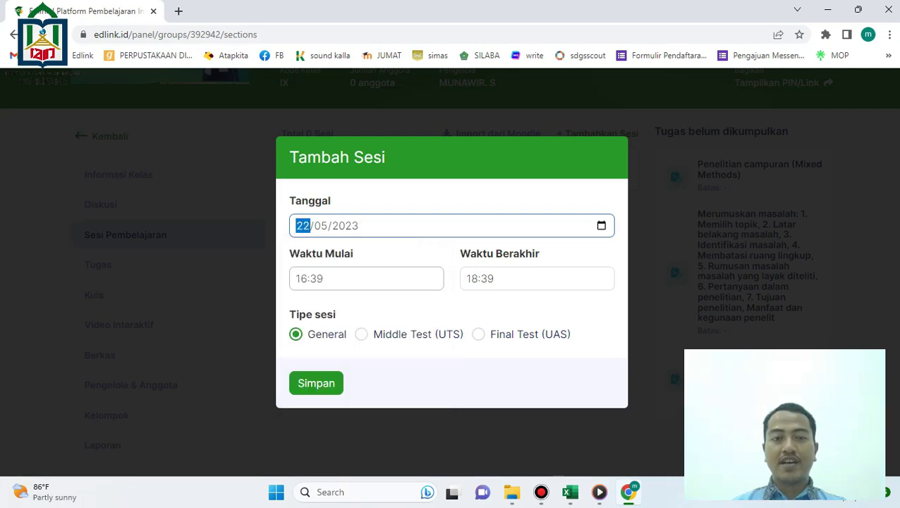
Set the session's start time to 08:30.
click(366, 279)
click(304, 314)
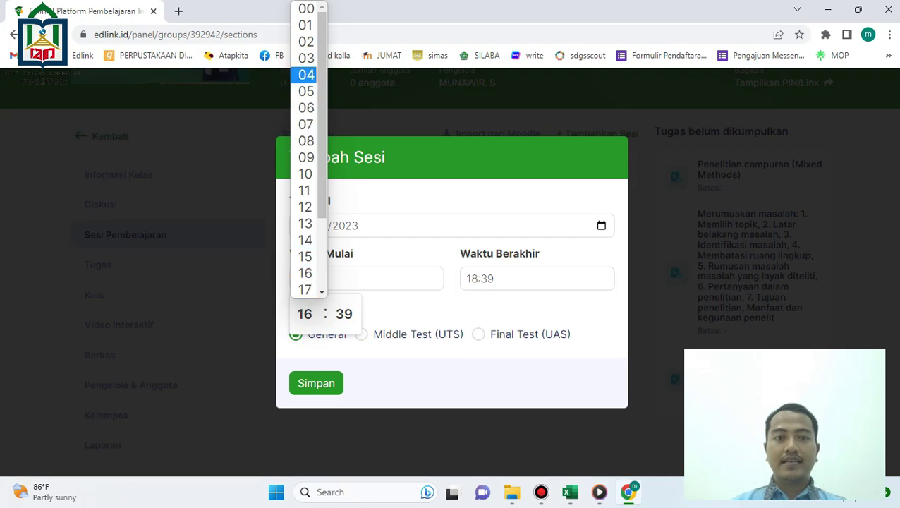
click(306, 141)
click(344, 314)
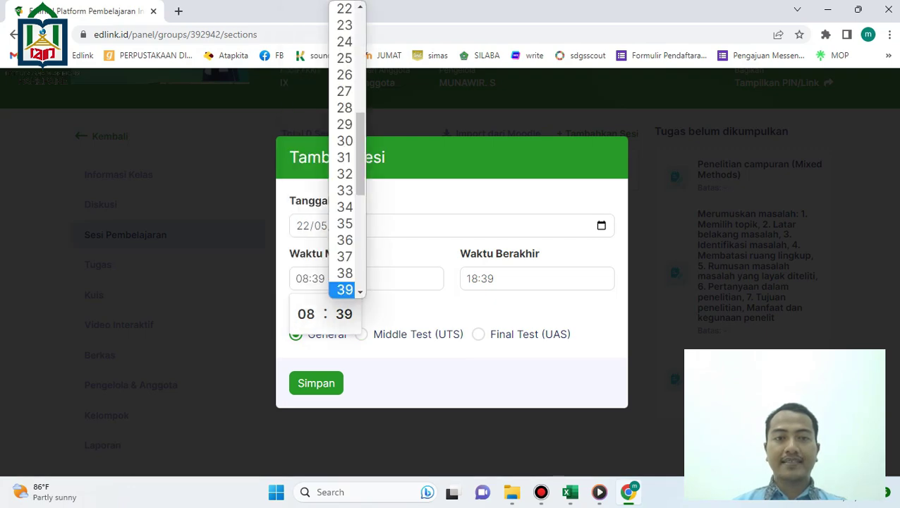
click(343, 140)
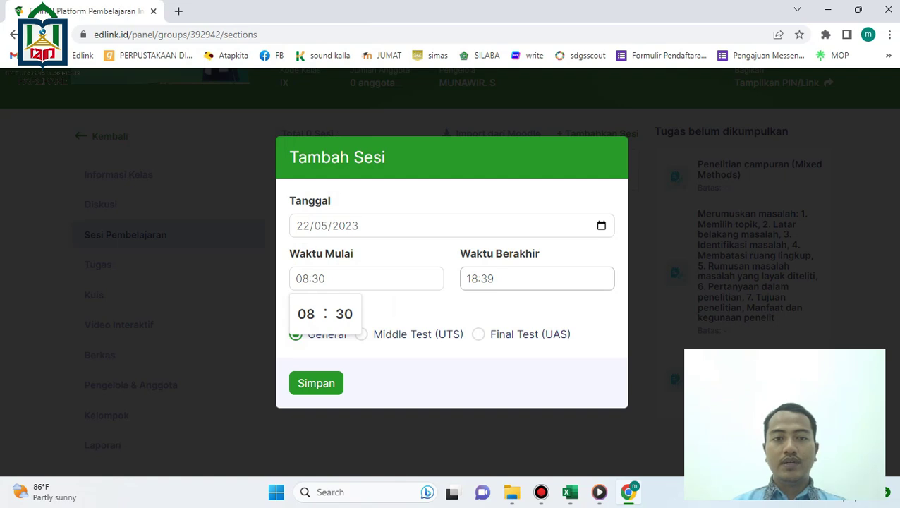
Set the session's end time to 09:10 and save the new General session.
click(519, 279)
click(475, 314)
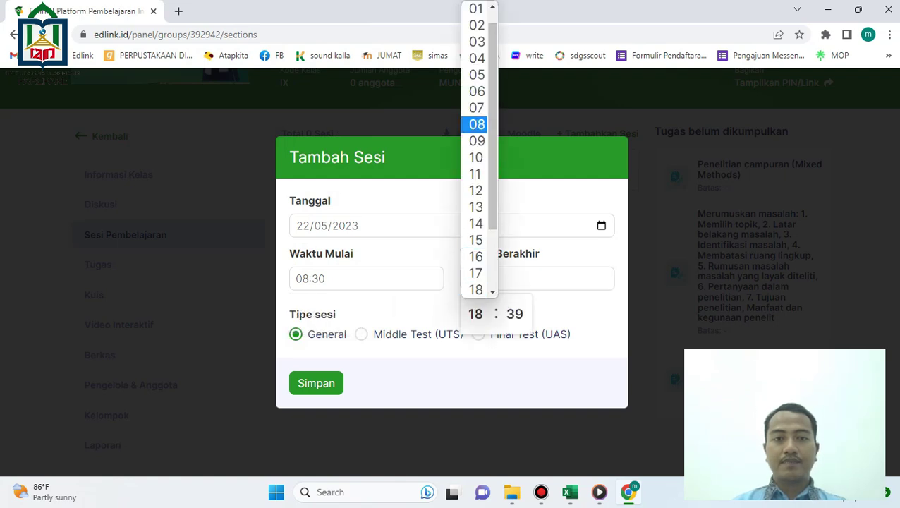
click(477, 140)
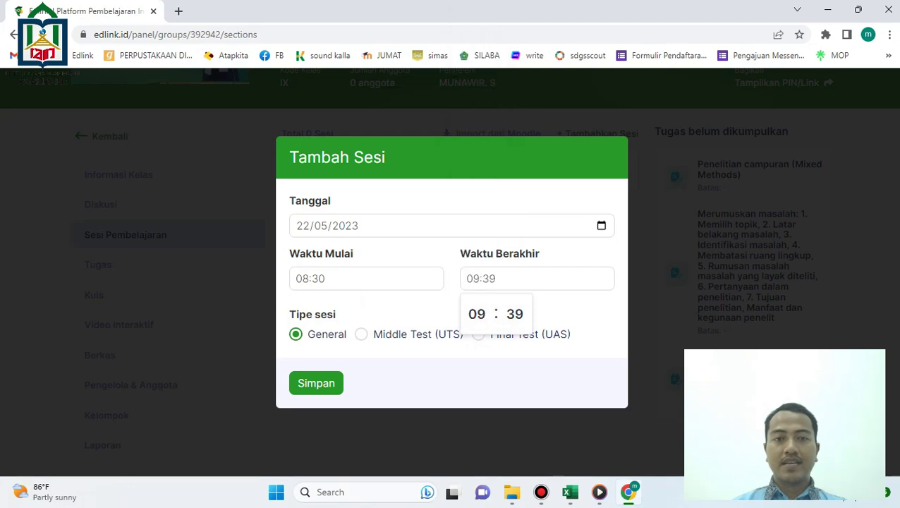
click(514, 314)
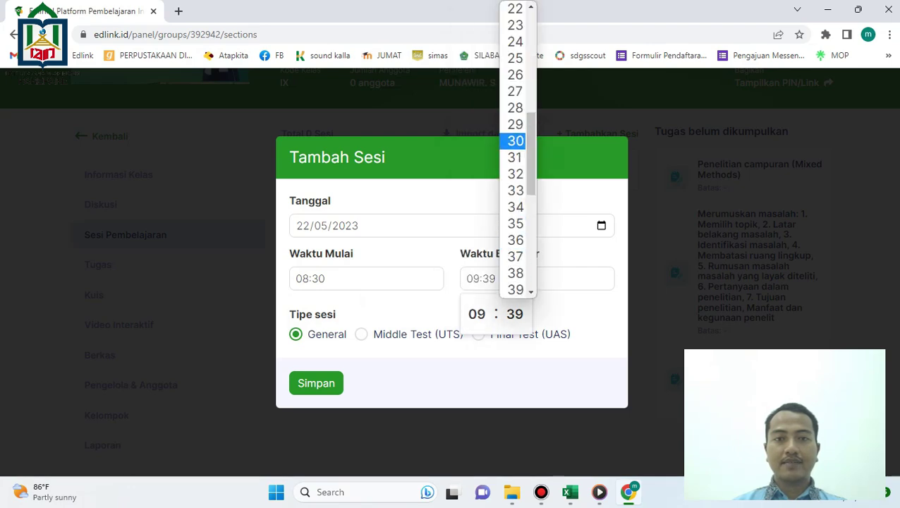
scroll(515, 122, up, 5)
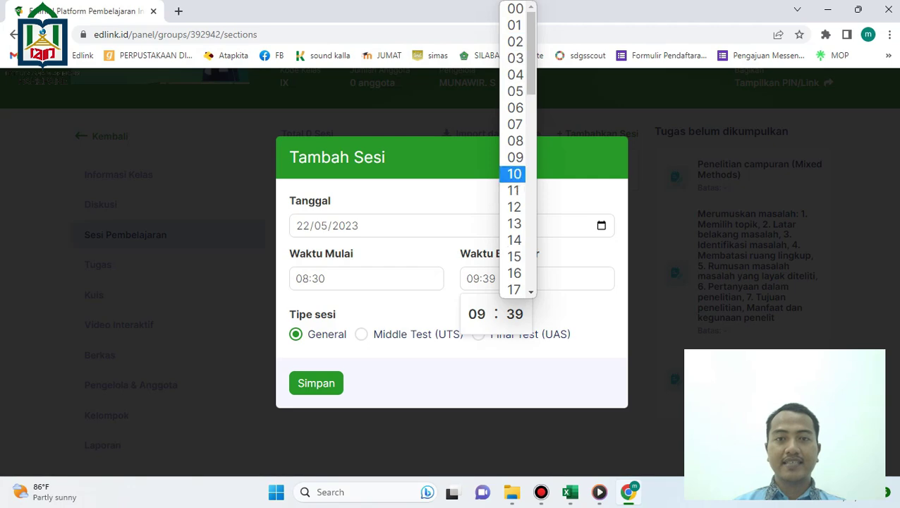
click(514, 173)
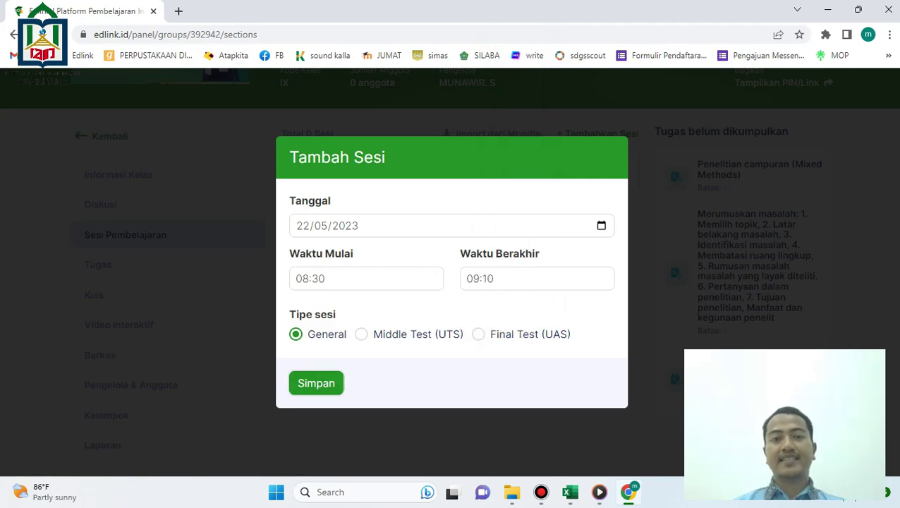
key(Return)
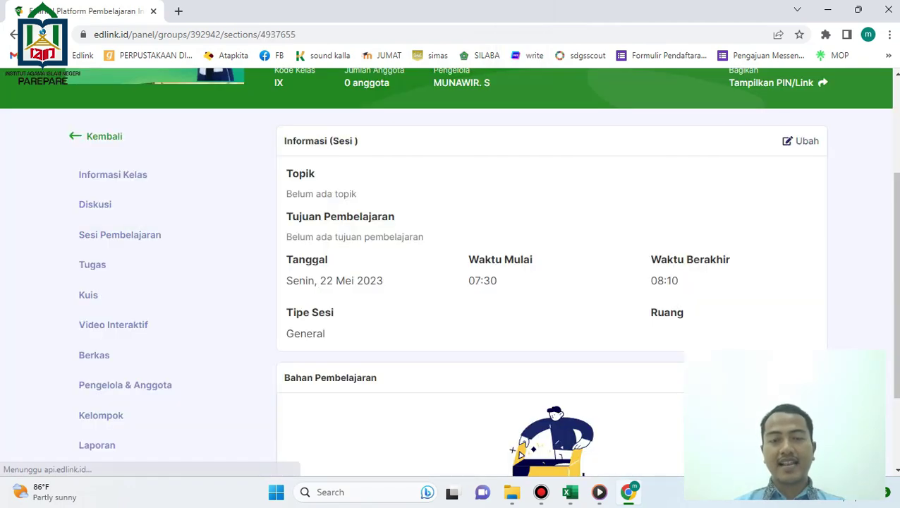
Review the new session's details and add a learning material of type Materi to it.
scroll(448, 272, down, 2)
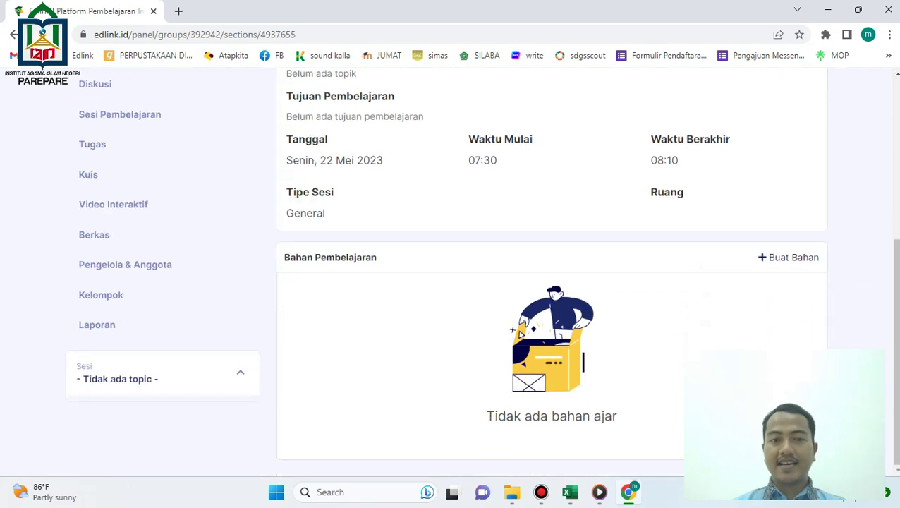
scroll(448, 271, up, 4)
scroll(449, 272, down, 3)
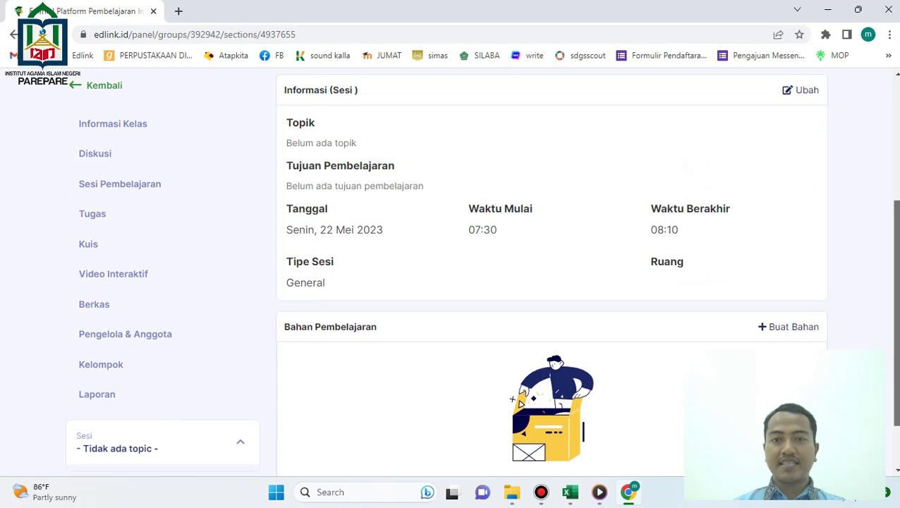
scroll(448, 272, up, 1)
scroll(448, 271, down, 2)
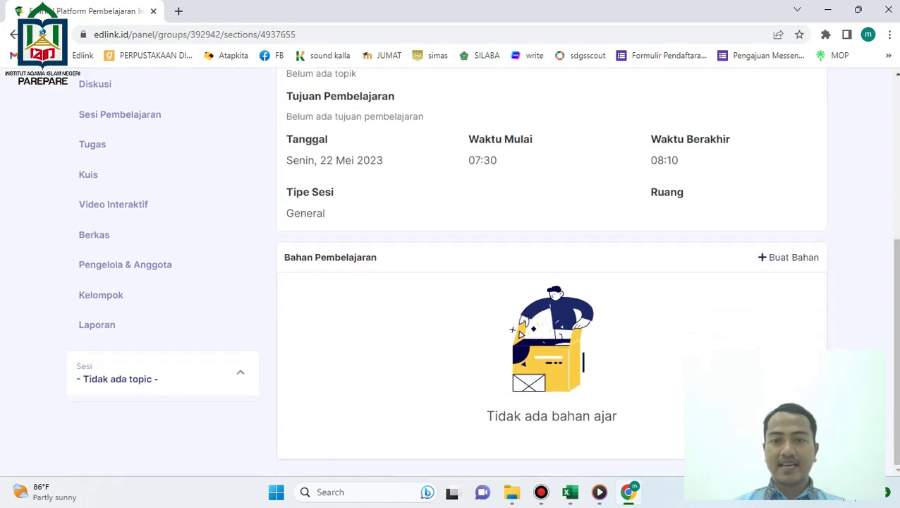
click(788, 258)
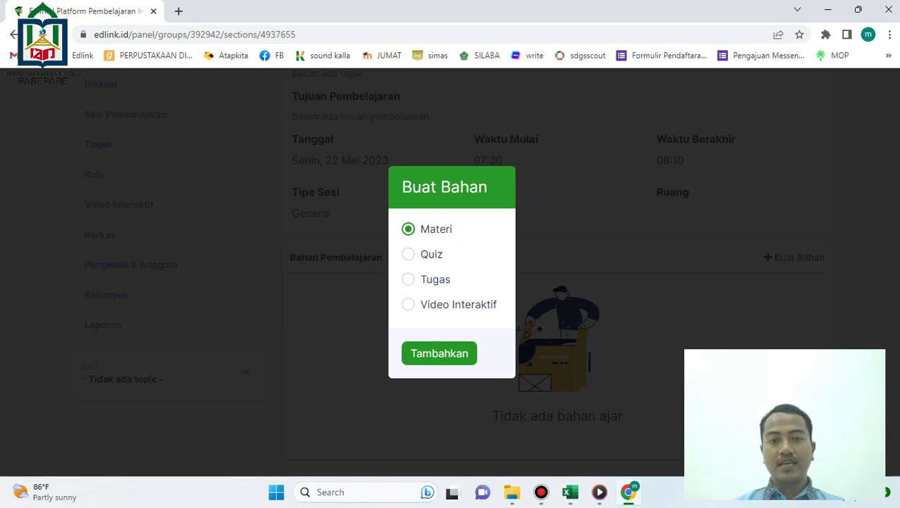
click(439, 354)
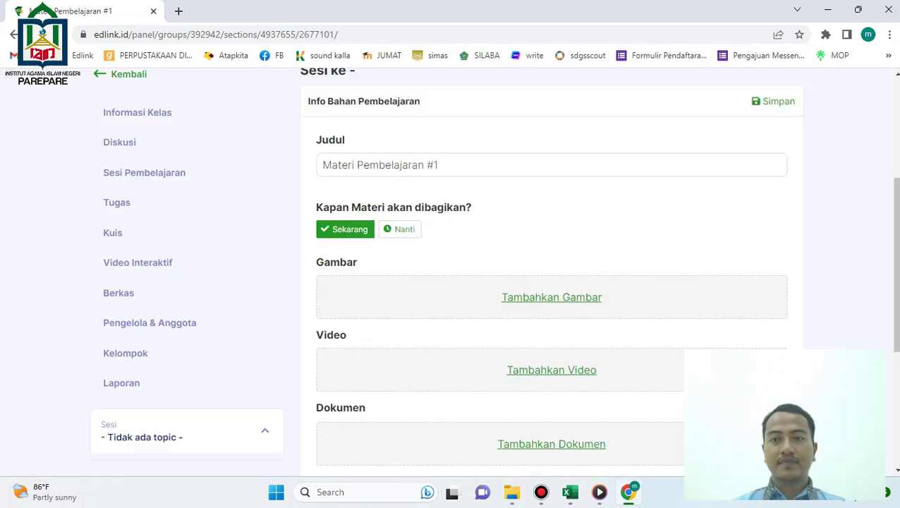
Replace the material's title with "Meyakini Kitab-Kitab Allah, Mencintai Al-Quran".
drag(896, 239, 896, 234)
click(465, 177)
drag(451, 178, 176, 184)
text(Meyakini Kitab-Kitab Allah, Mencintai Al-Quran)
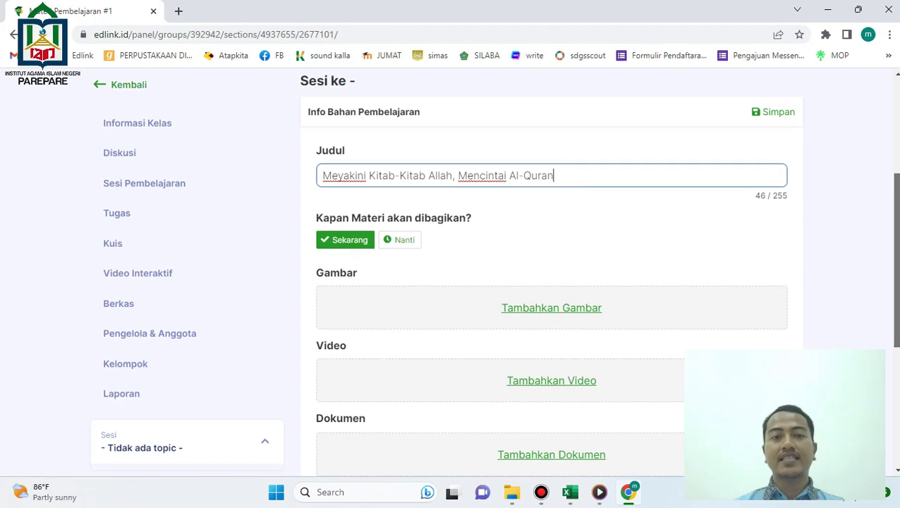
Enter "Meyakini Kitab-Kitab Allah, Mencintai Al-Quran" as the material's note and save the material.
scroll(493, 275, down, 3)
scroll(493, 275, down, 1)
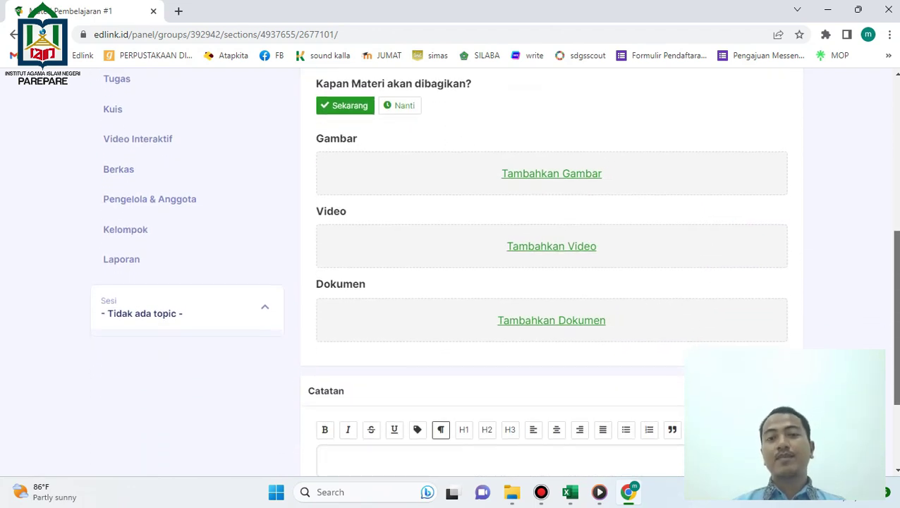
scroll(494, 275, down, 2)
click(493, 319)
text(Meyakini Kitab-Kitab Allah, Mencintai Al-Quran)
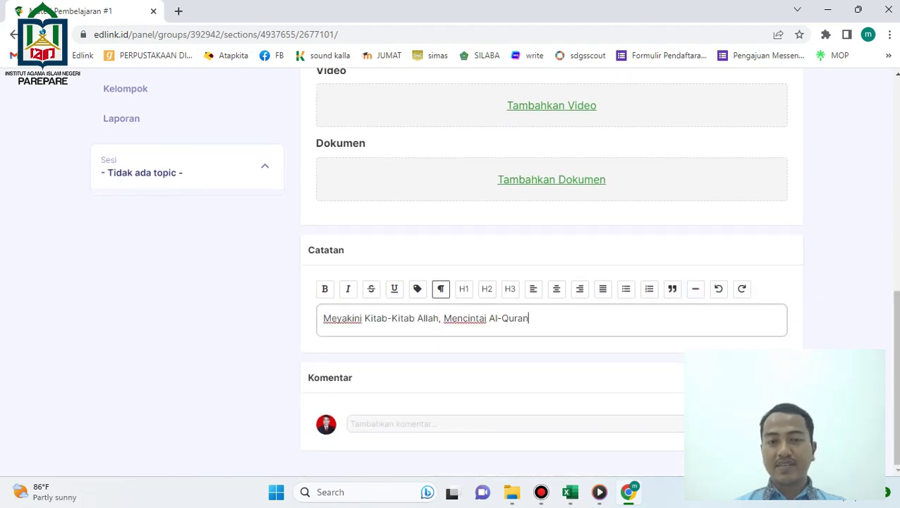
scroll(493, 275, up, 6)
scroll(493, 275, up, 1)
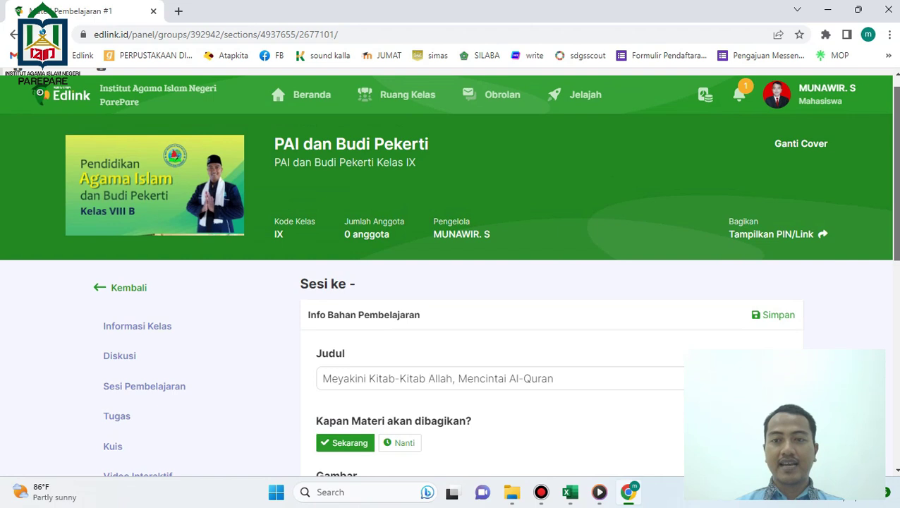
click(774, 315)
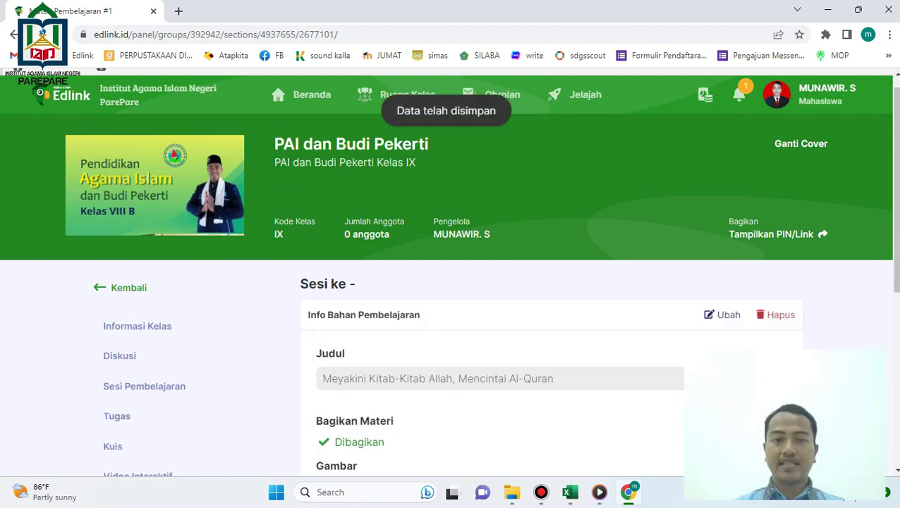
Return to the session list, open the session's date and time for editing, and save them.
click(128, 287)
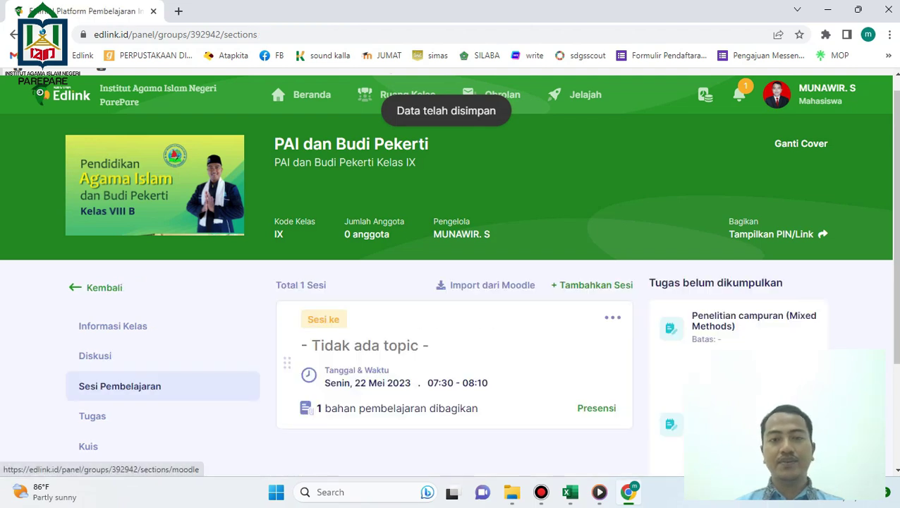
scroll(448, 271, down, 1)
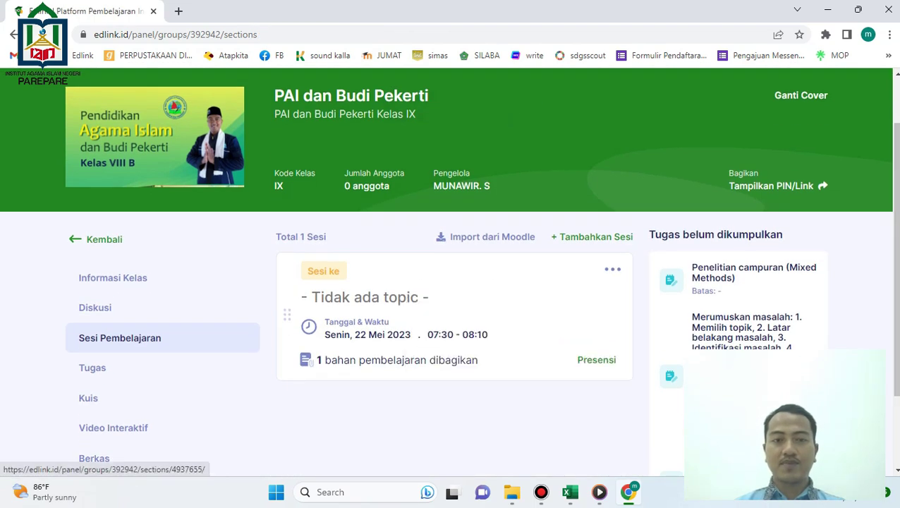
click(612, 269)
click(612, 269)
click(612, 269)
click(612, 268)
click(612, 269)
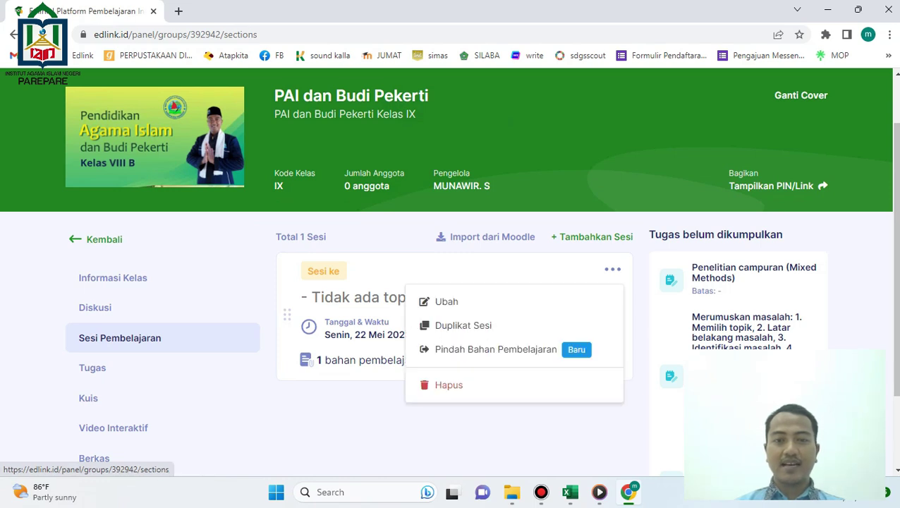
click(446, 301)
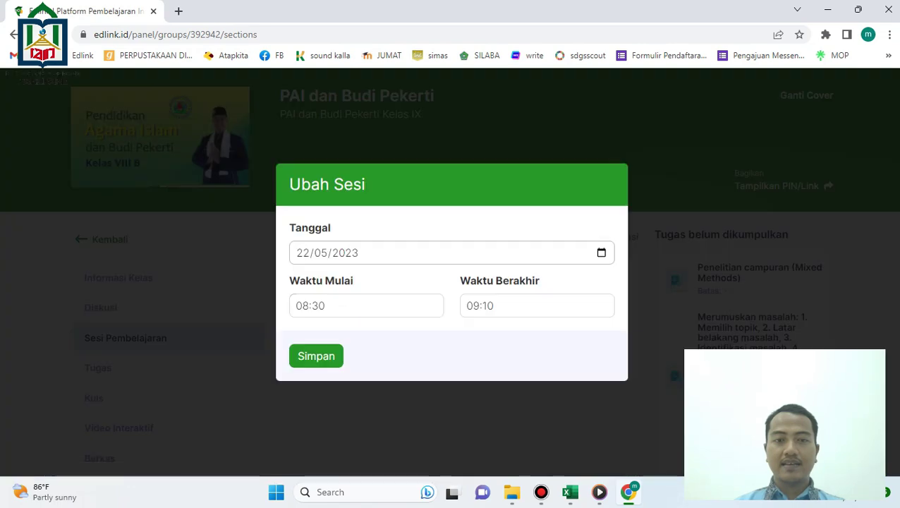
click(316, 356)
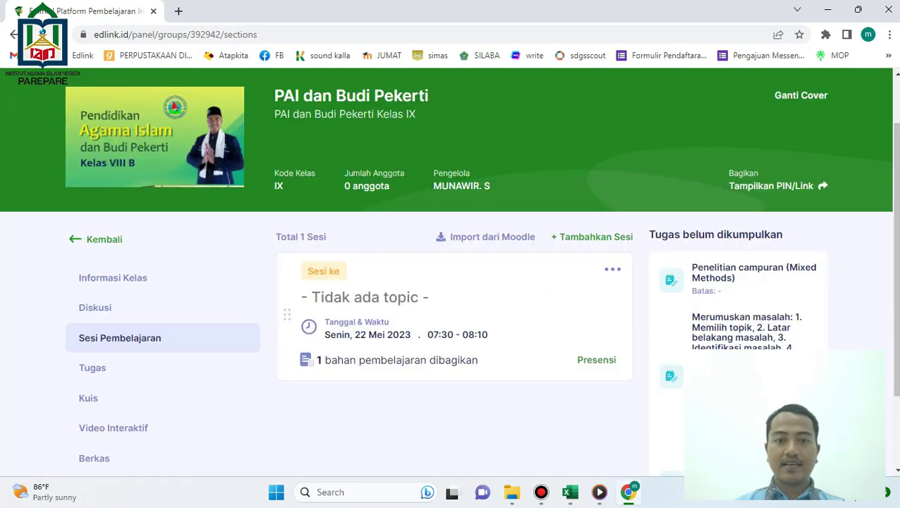
Open the untitled session's information for editing and set its topic to "Pertemuan 1".
click(364, 298)
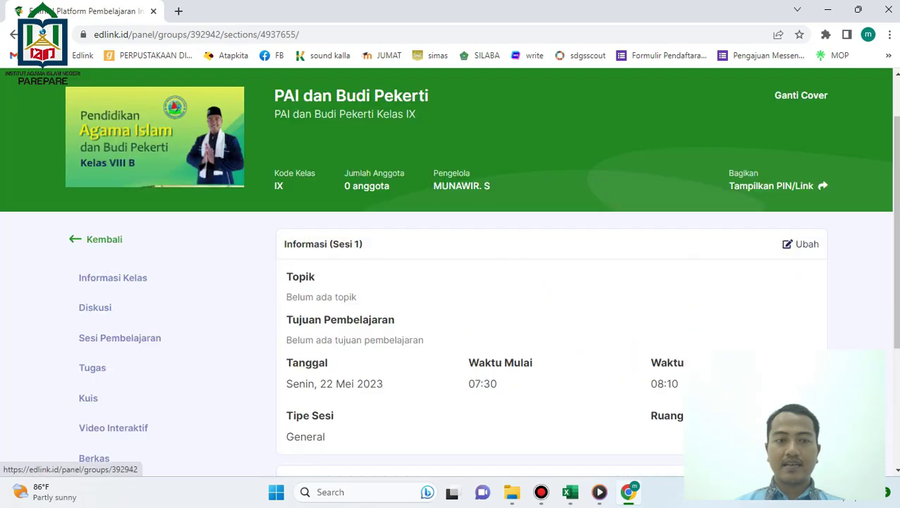
click(800, 244)
click(551, 301)
text(Pertemuan )
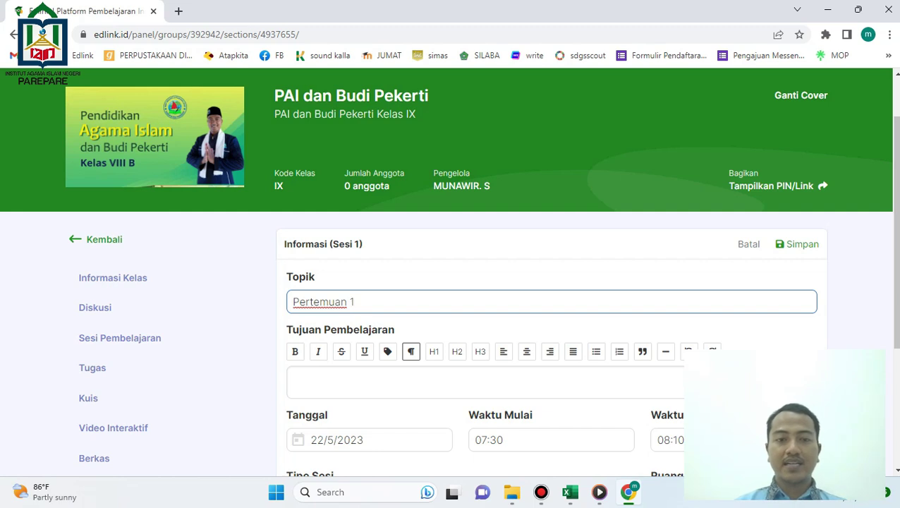
text(1)
Enter "Meyakini Kitab-Kitab Allah, Mencintai Al-Quran" as the session's learning objective and save the session information.
scroll(451, 282, down, 2)
click(551, 271)
text(Meyakini Kitab-Kitab Allah, Mencintai Al-Quran)
scroll(176, 310, down, 2)
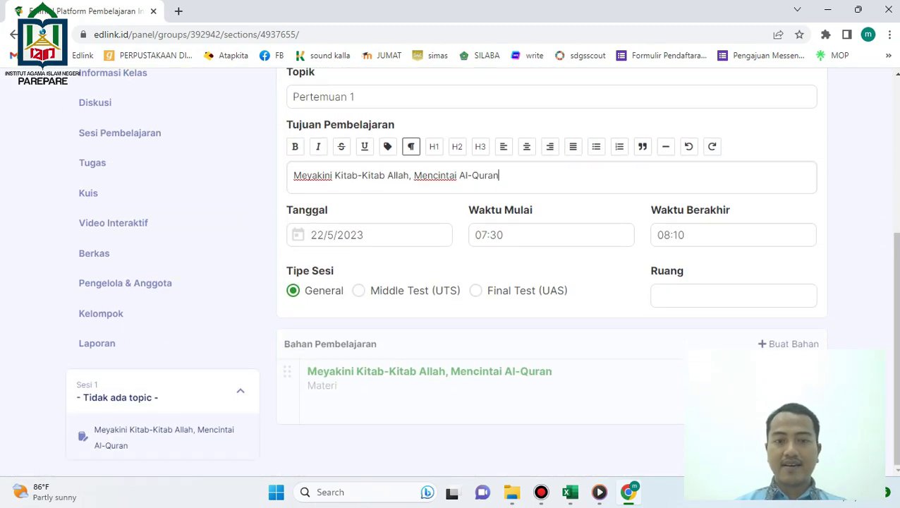
scroll(452, 282, up, 5)
click(797, 309)
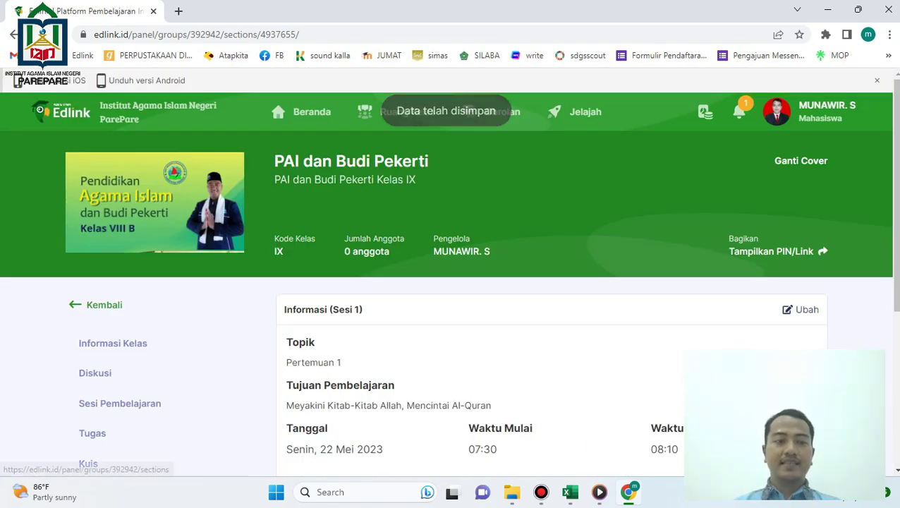
Return to the class's session list, then switch to Excel and copy the Pertemuan 2 topic from cell D4.
click(120, 402)
scroll(451, 282, down, 3)
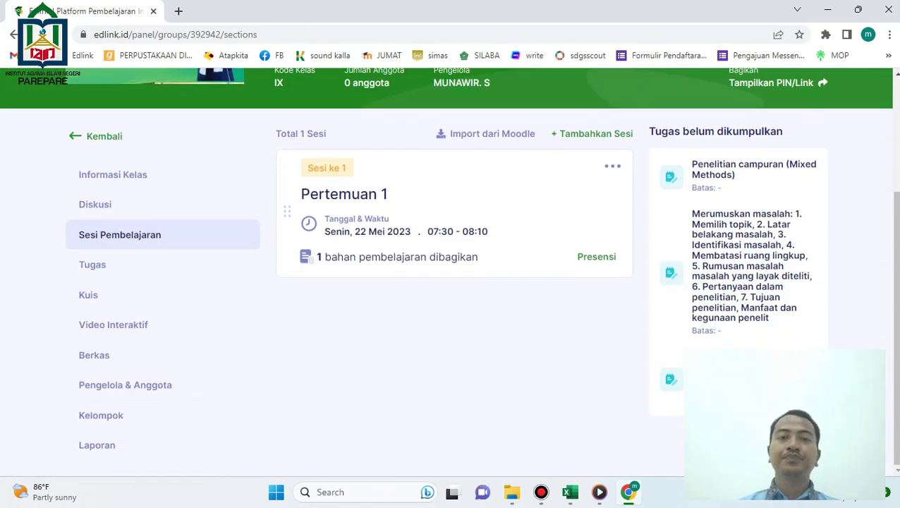
click(569, 492)
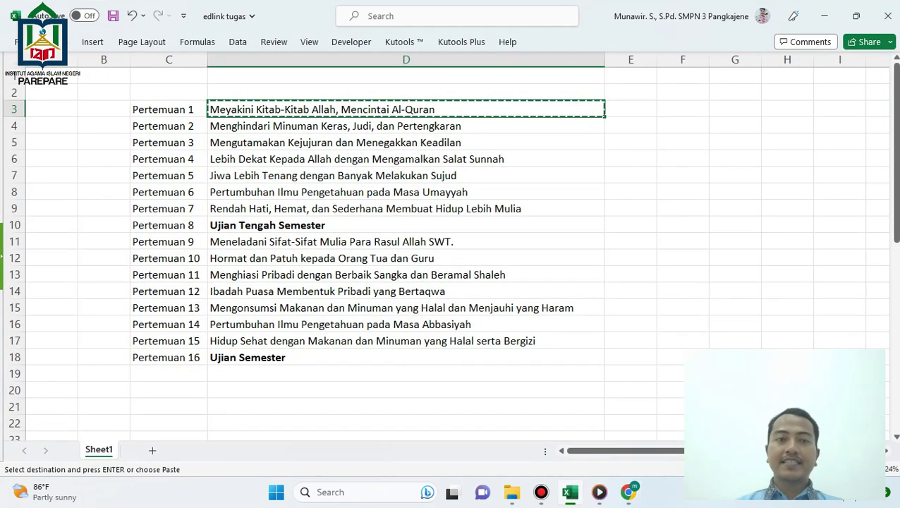
click(406, 126)
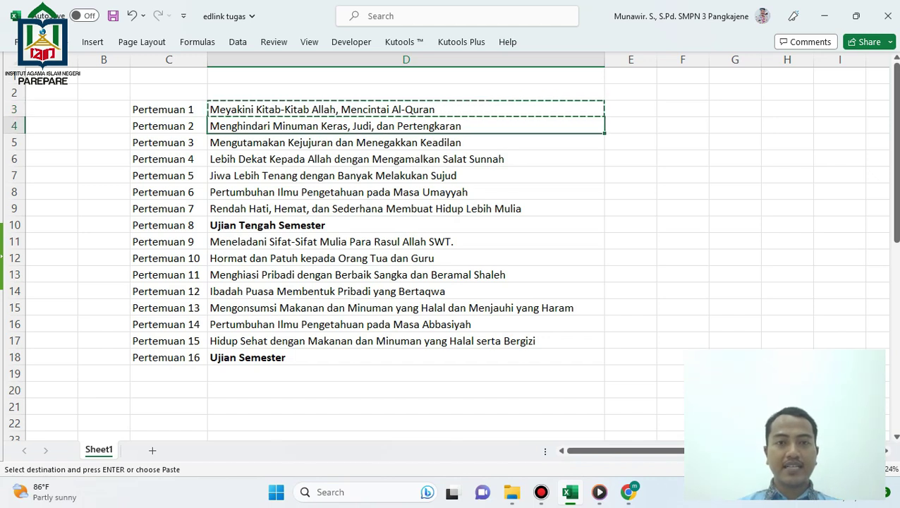
key(ctrl+c)
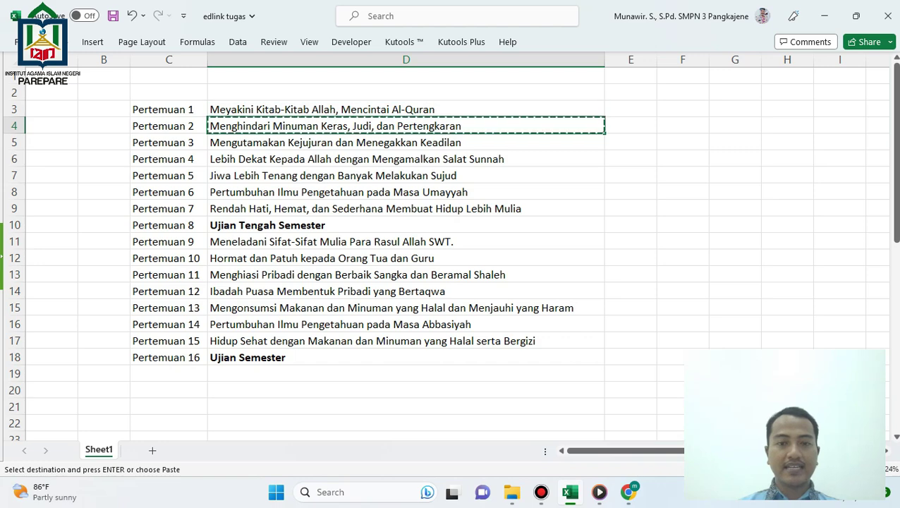
Switch back to Edlink in Chrome, start adding another session, and set its date to 29/05/2023.
key(alt+Tab)
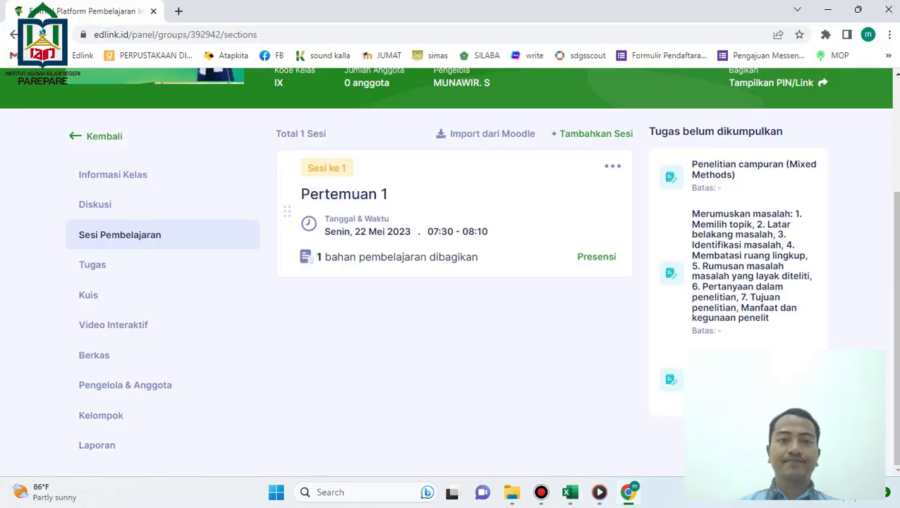
click(592, 134)
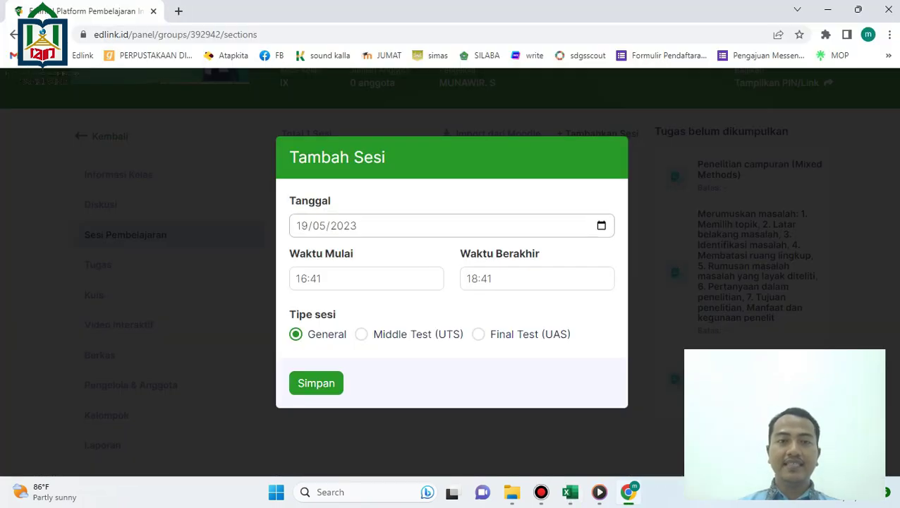
click(601, 226)
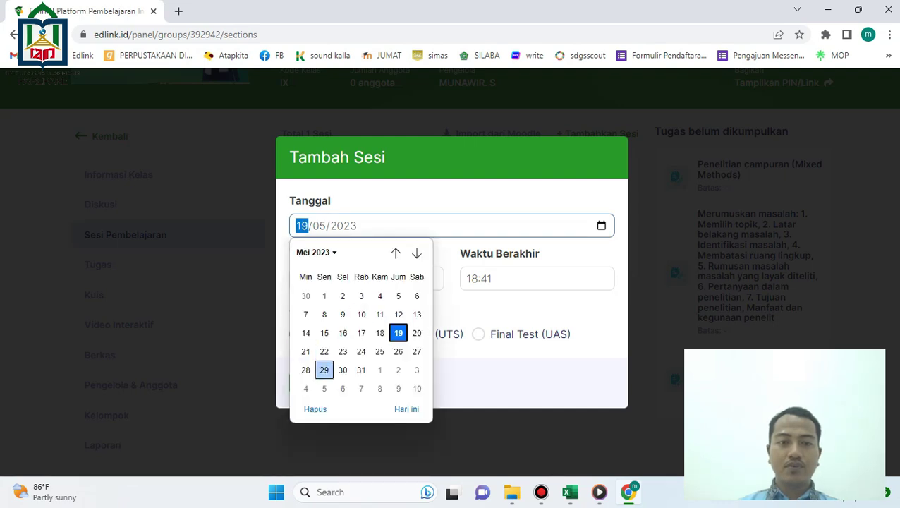
click(324, 370)
Set the new session's start time to 08:30.
click(338, 279)
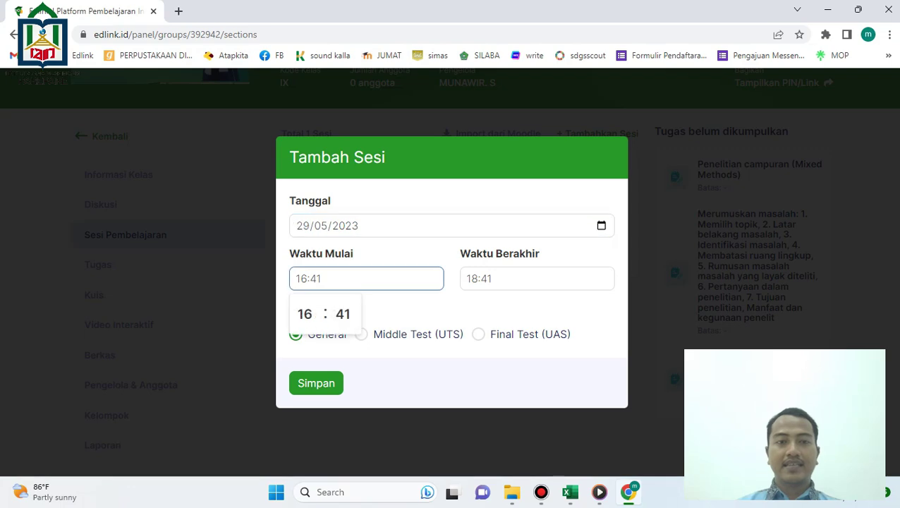
click(305, 314)
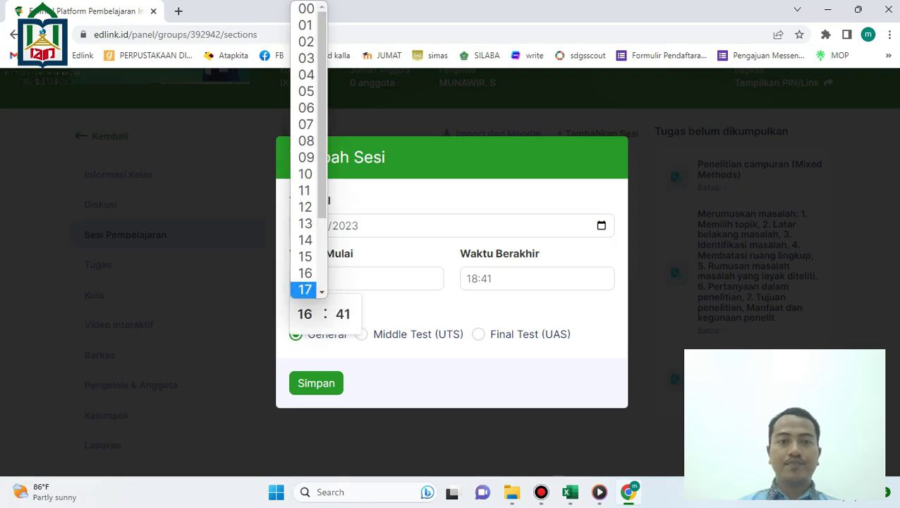
click(306, 141)
click(342, 314)
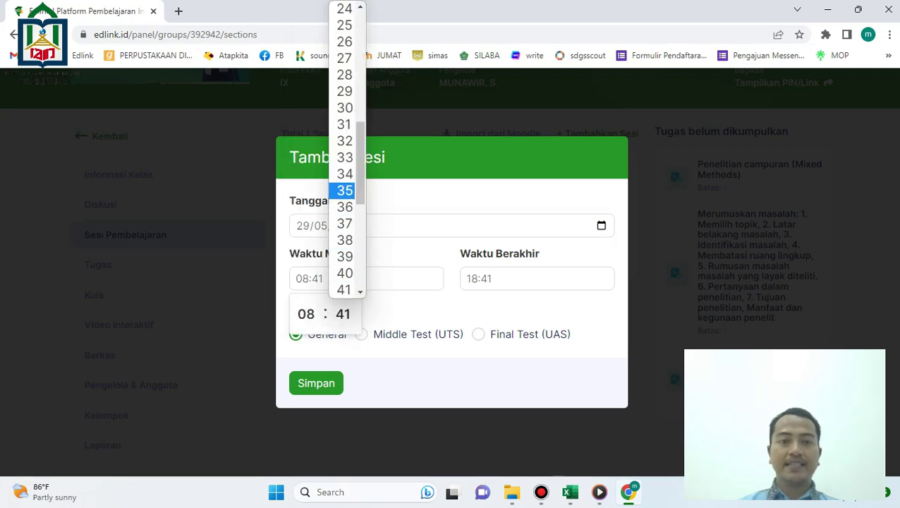
click(344, 108)
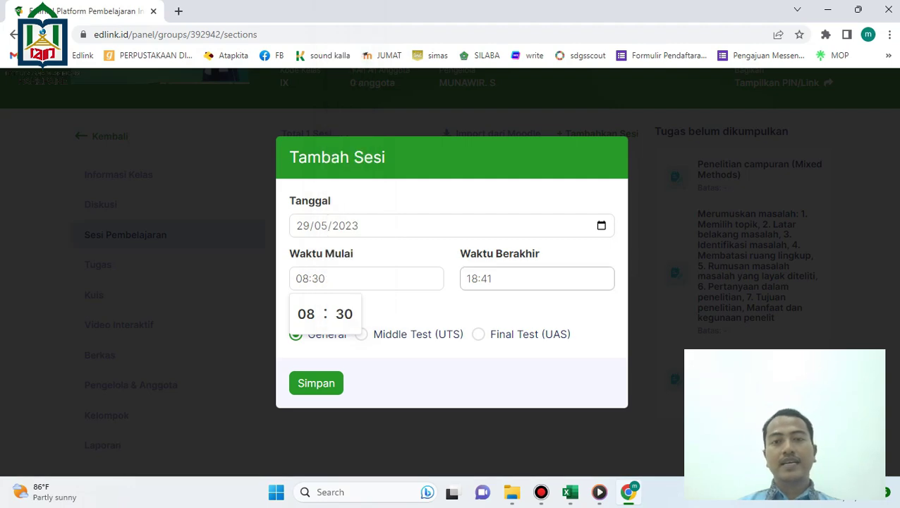
Set the session's end time to 09:10, keep the General session type, and save the new session.
click(504, 278)
click(475, 314)
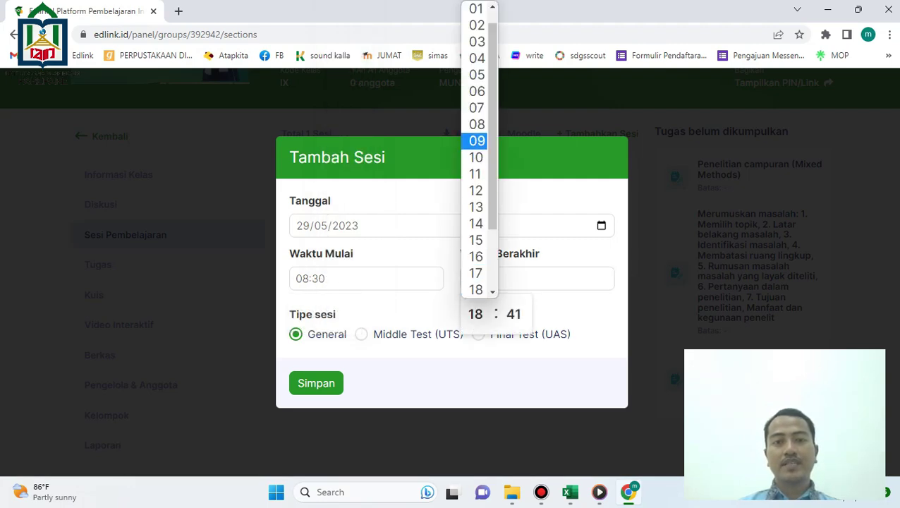
click(476, 140)
click(513, 314)
scroll(515, 164, up, 8)
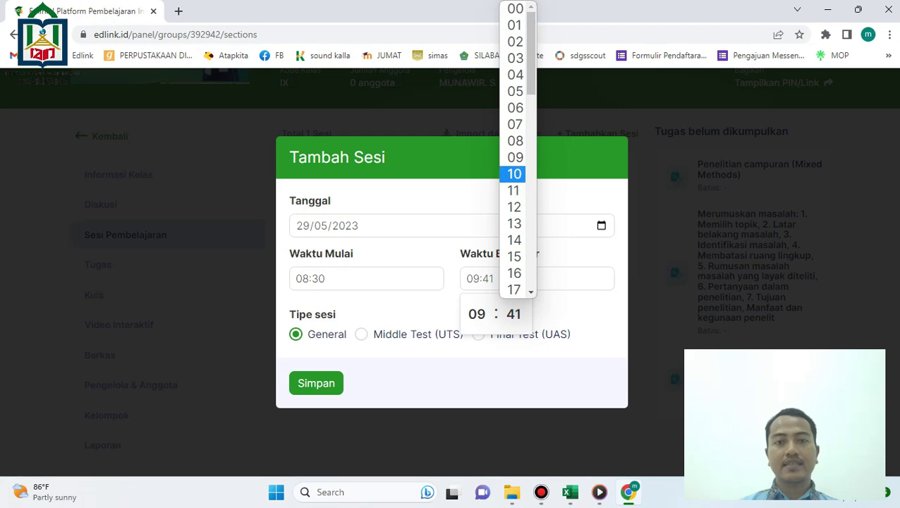
click(514, 173)
click(296, 335)
click(315, 382)
key(Return)
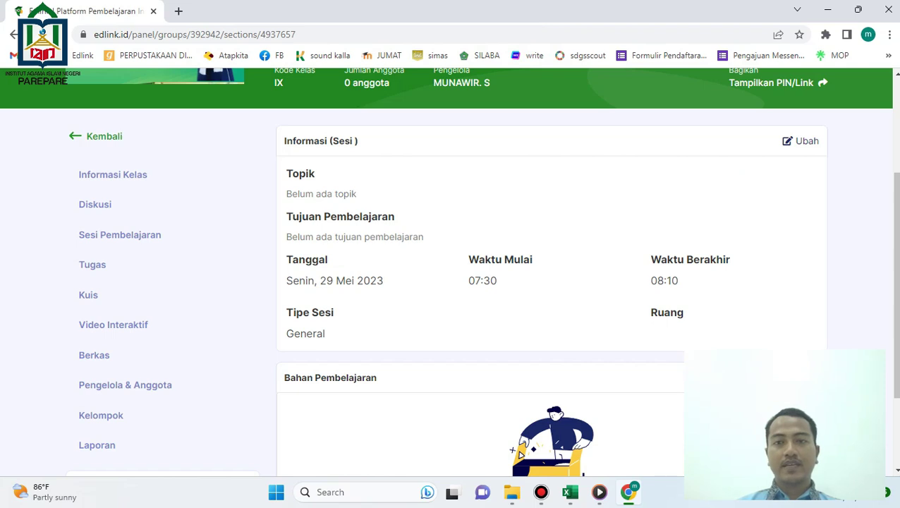
Open the new session's information for editing and set its topic to "Pertemuan 2".
click(800, 141)
click(552, 198)
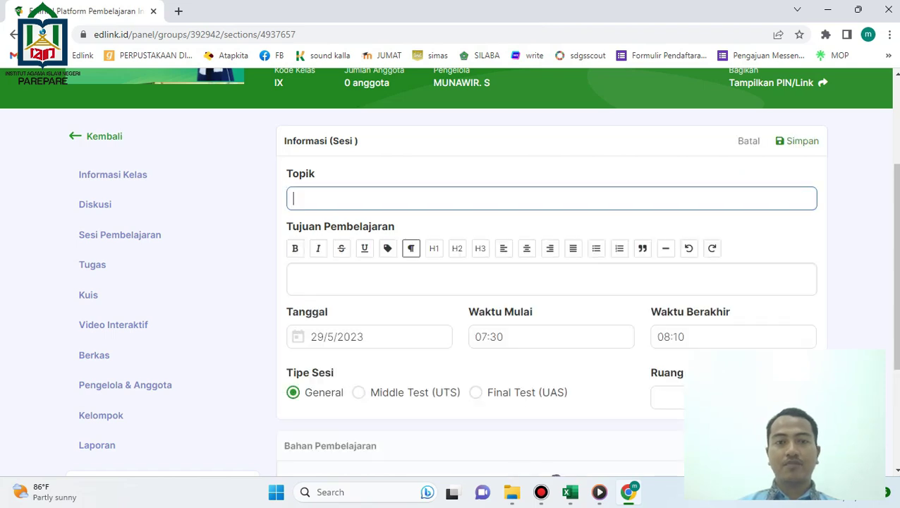
text(Pertemuan)
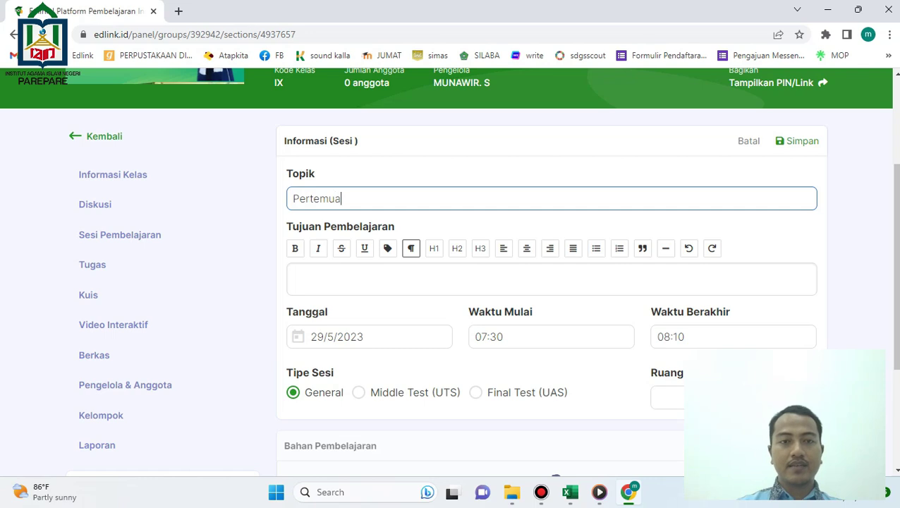
Enter "Menghindari Minuman Keras, Judi, dan Pertengkaran" as the session's learning objective and save the session information.
click(387, 279)
text(Menghindari Minuman Keras, Judi, dan Pertengkaran)
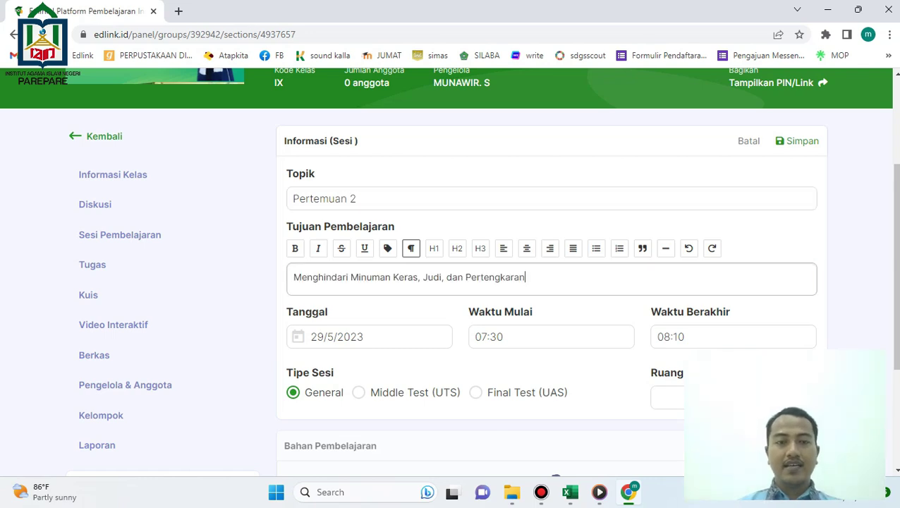
scroll(550, 282, down, 3)
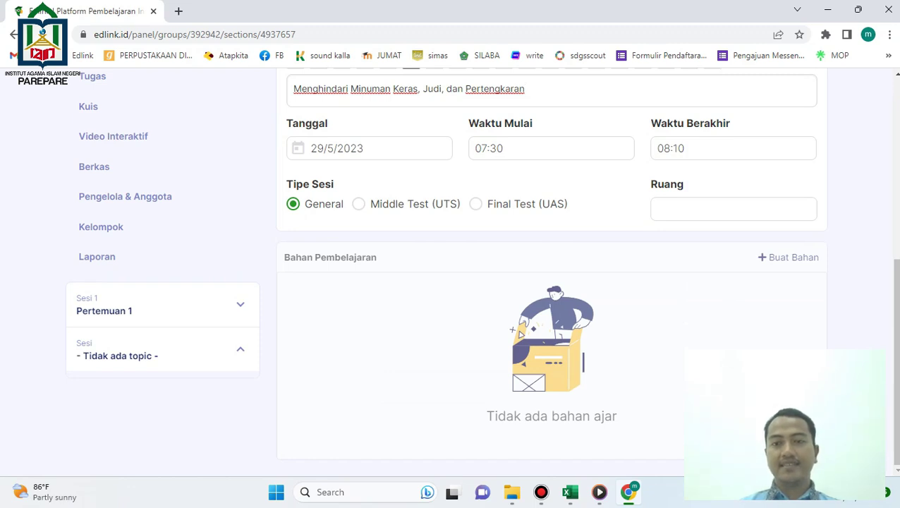
scroll(482, 266, up, 3)
scroll(483, 265, down, 3)
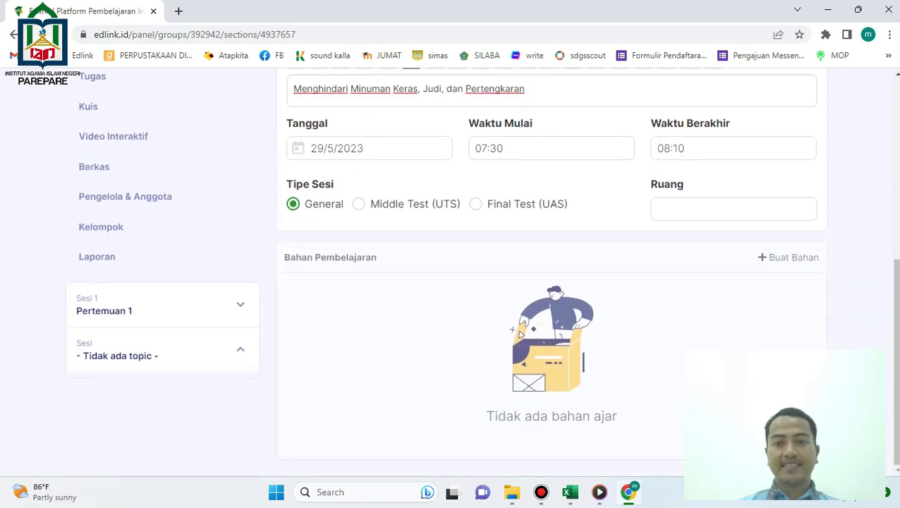
scroll(482, 266, up, 1)
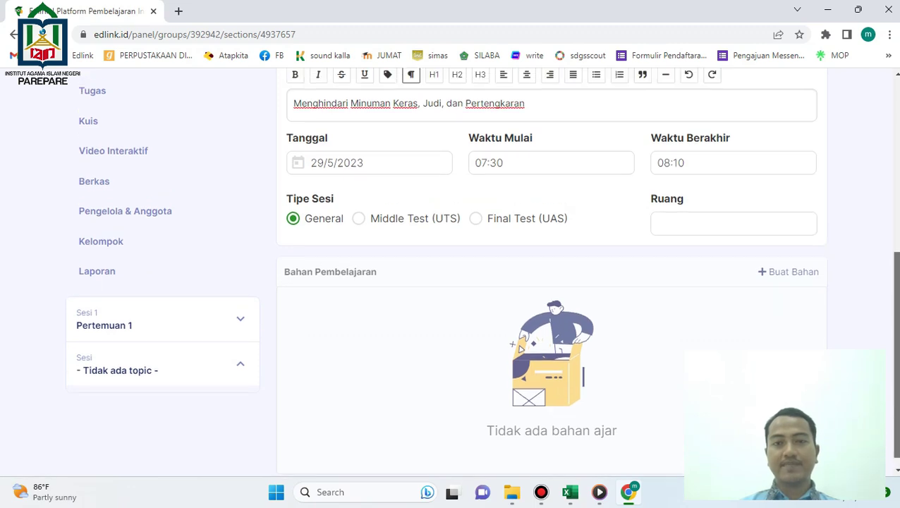
scroll(482, 270, up, 2)
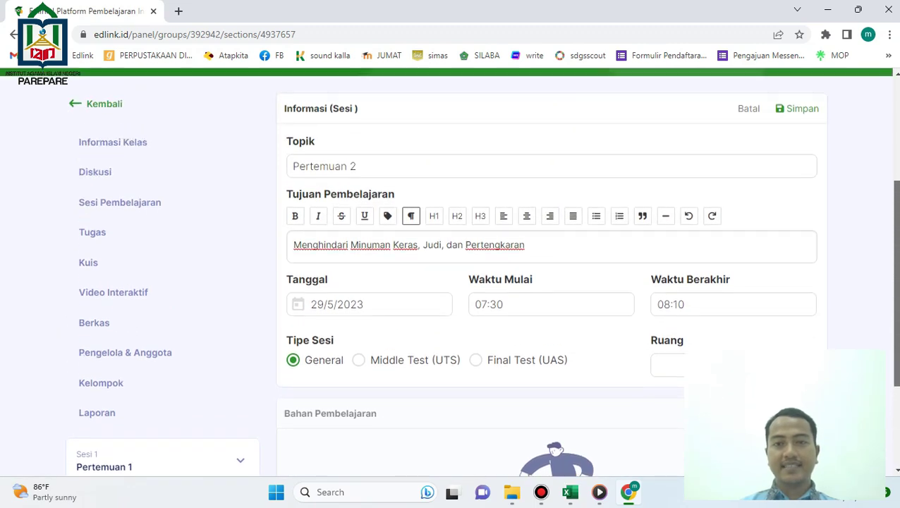
scroll(747, 261, down, 3)
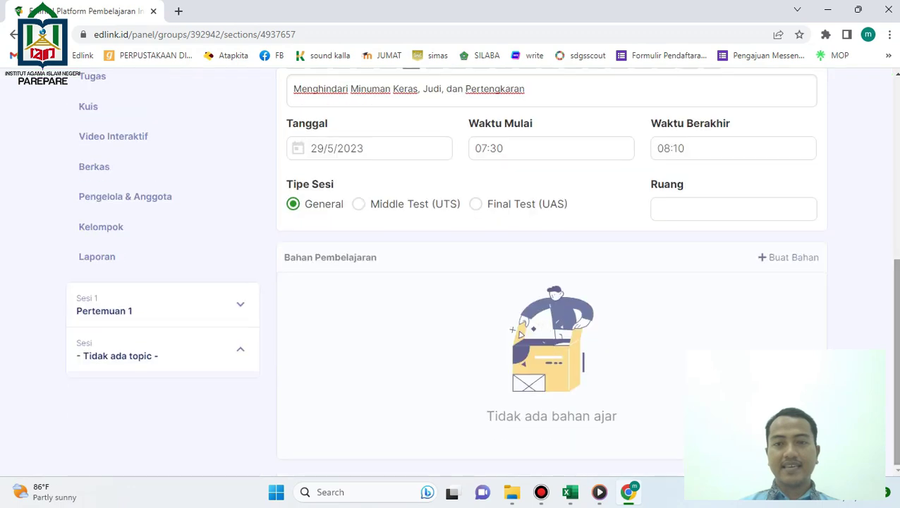
scroll(747, 260, up, 5)
click(798, 221)
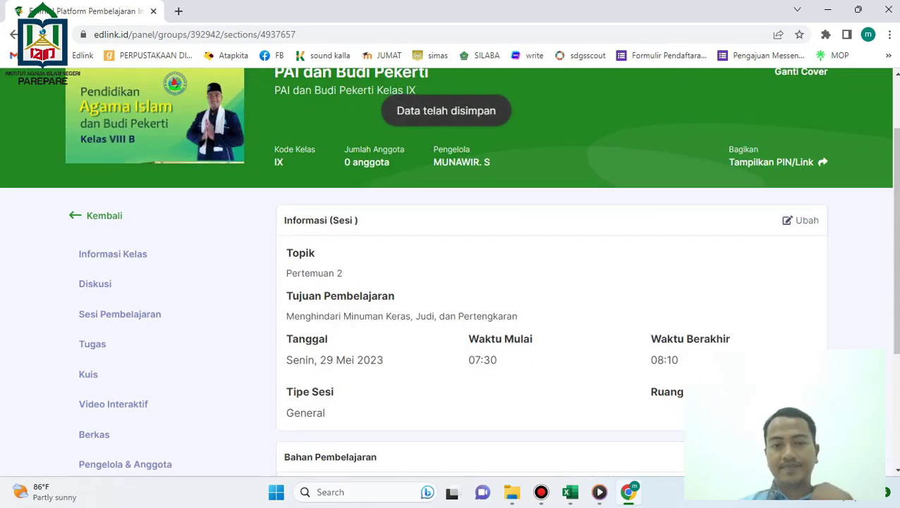
Return to the class's session list, examine the options for moving Pertemuan 2's learning materials to another session, and cancel the move.
click(119, 313)
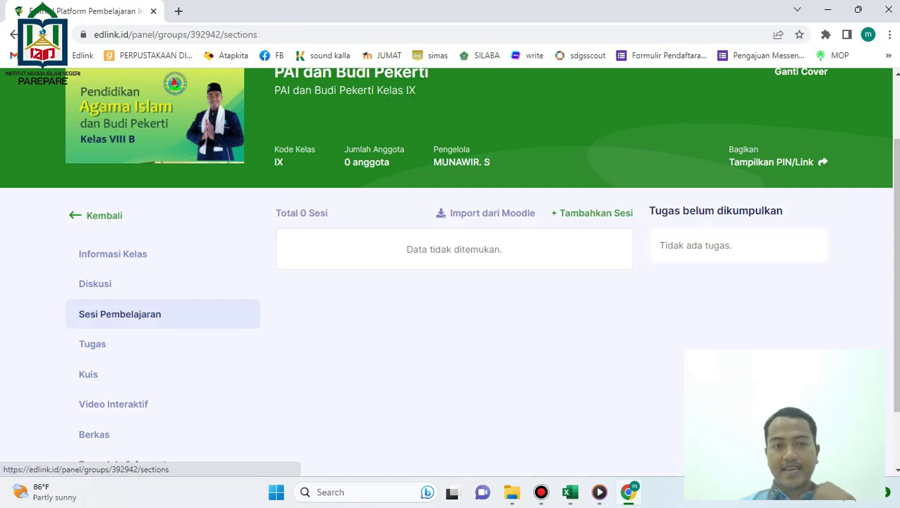
scroll(448, 282, down, 1)
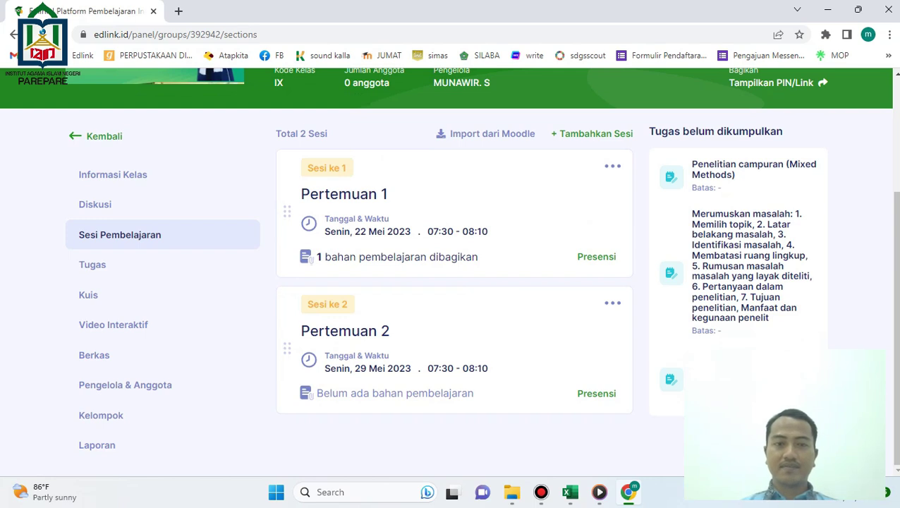
click(613, 303)
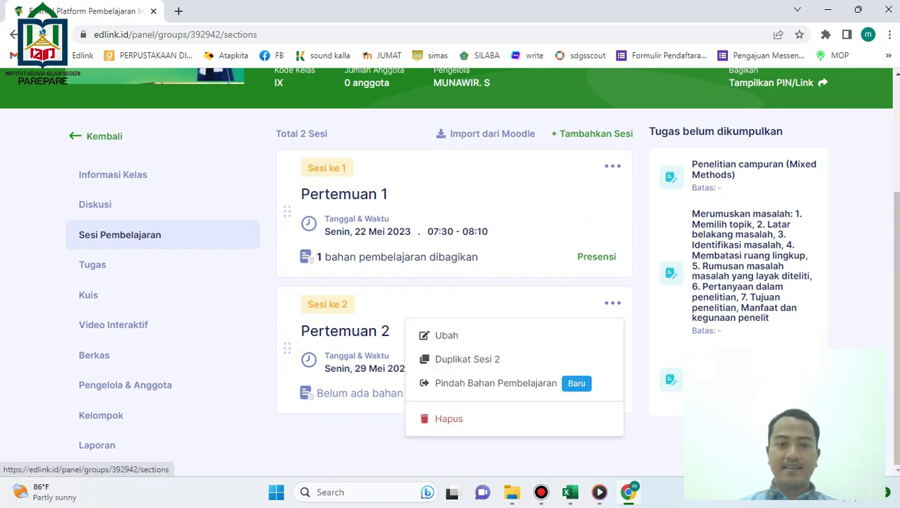
click(447, 336)
click(612, 302)
click(612, 302)
click(612, 303)
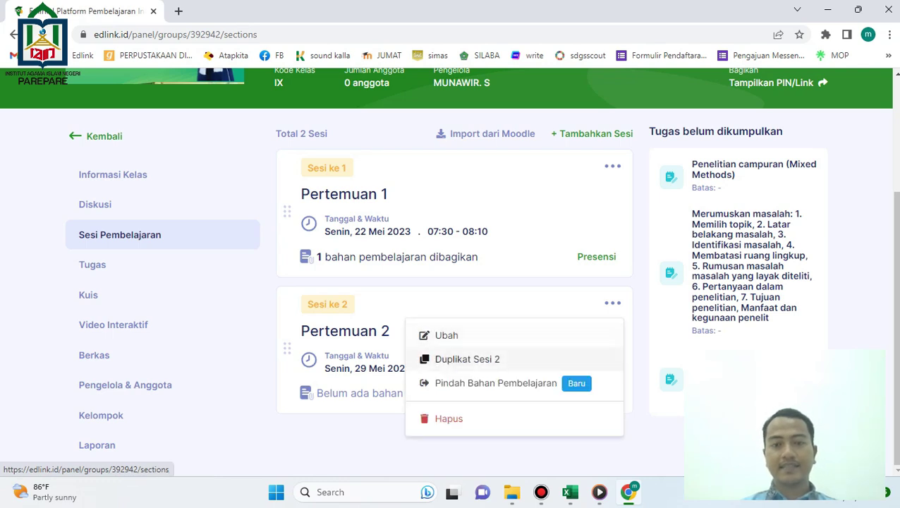
click(496, 383)
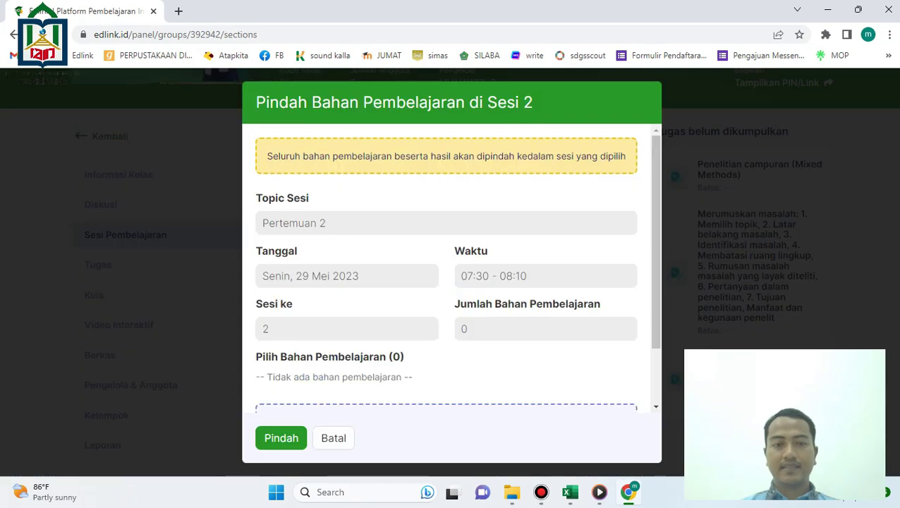
scroll(456, 299, down, 1)
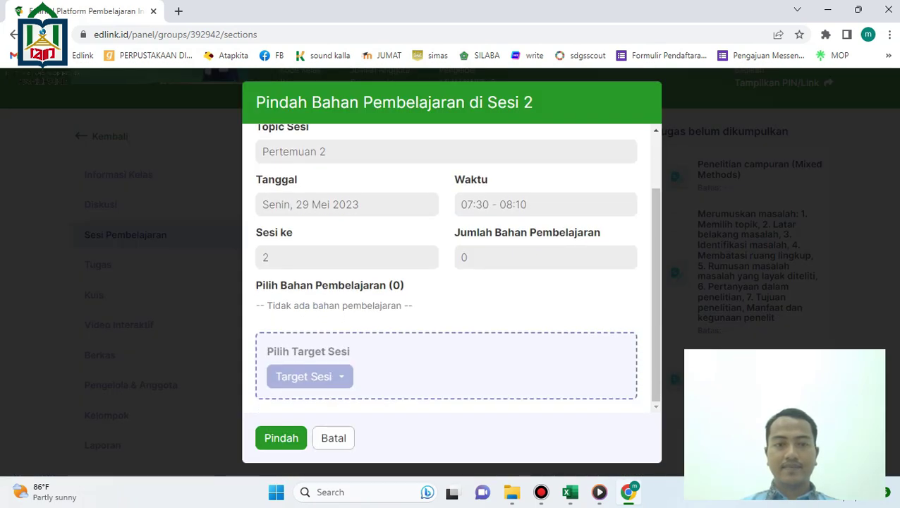
click(333, 438)
Open the date and time of the Pertemuan 2 session for editing and save them without changes.
click(612, 303)
click(612, 304)
click(612, 304)
click(446, 335)
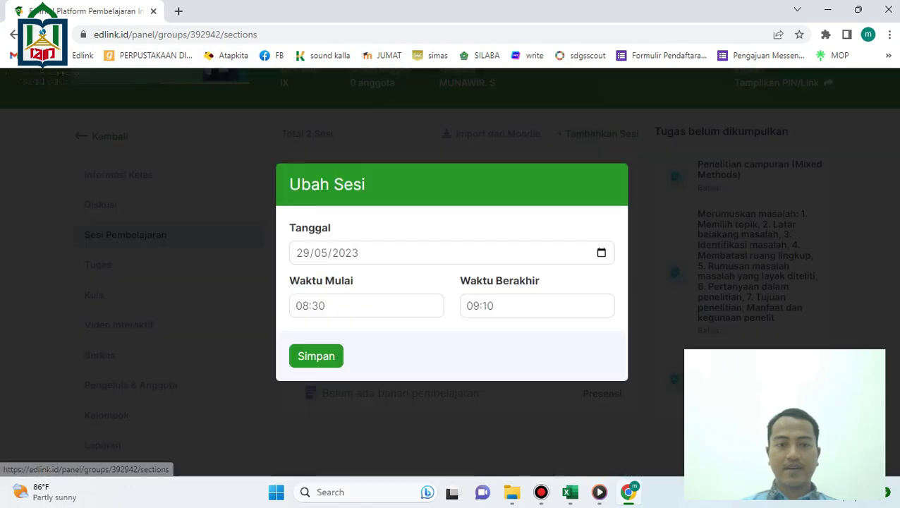
click(316, 355)
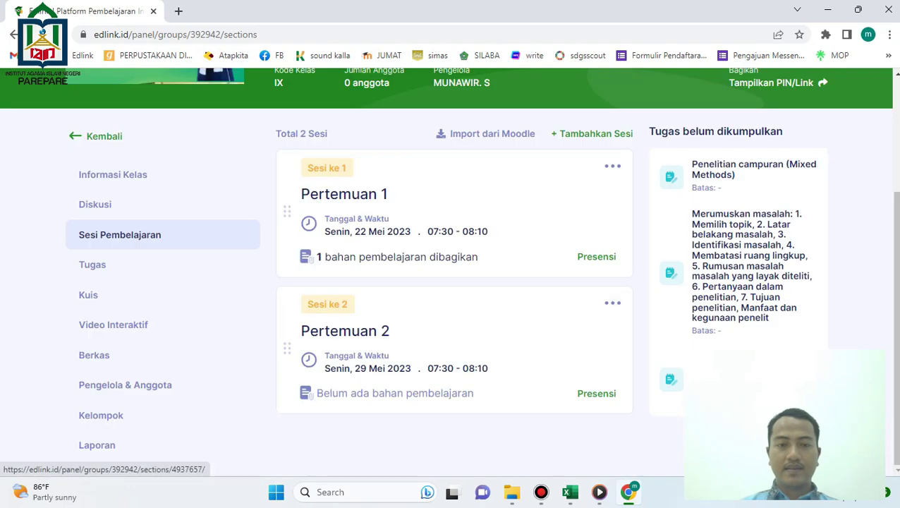
Open the Pertemuan 2 session and add a Materi item titled "Menghindari Minuman Keras, Judi, dan Pertengkaran".
click(345, 331)
scroll(345, 331, down, 2)
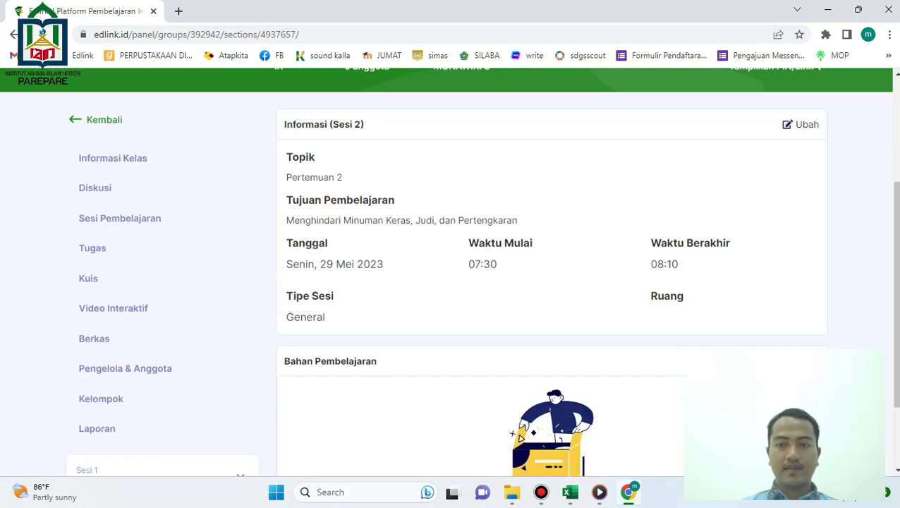
click(787, 257)
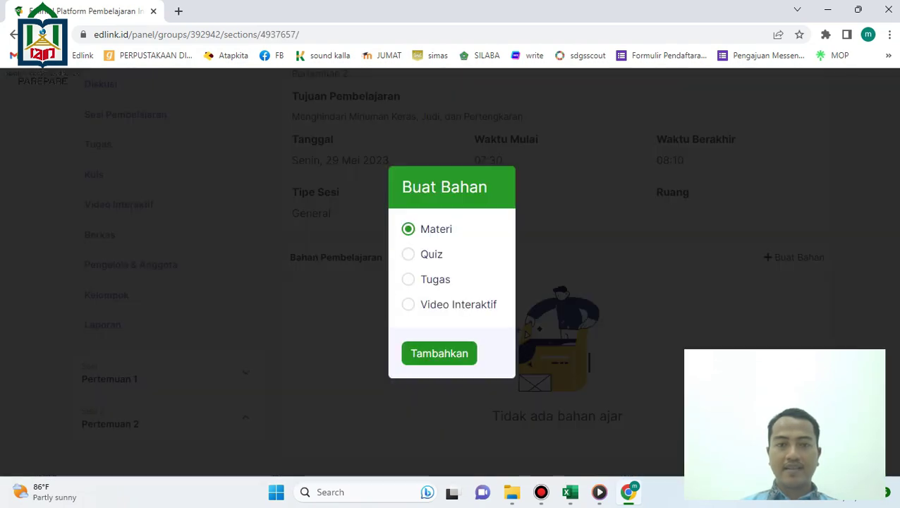
click(439, 353)
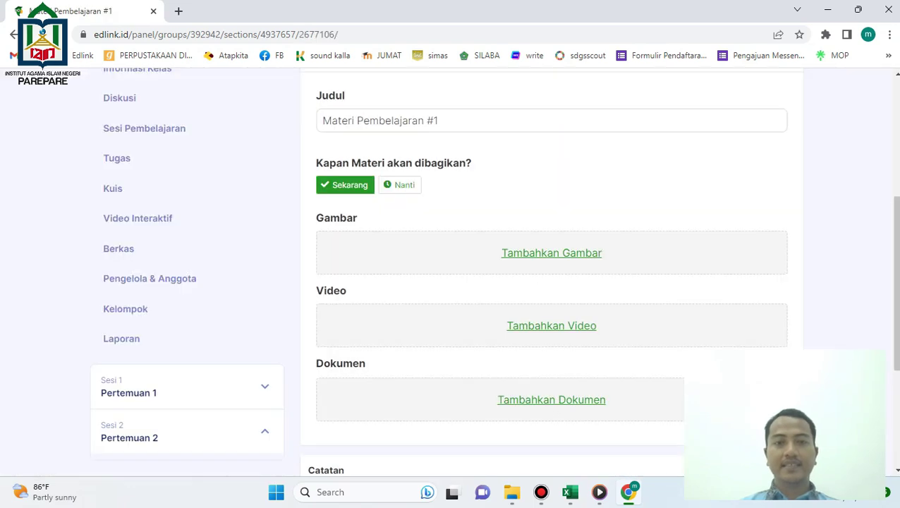
click(493, 120)
key(ctrl+a)
text(Menghindari Minuman Keras, Judi, dan Pertengkaran)
Enter "Menghindari Minuman Keras, Judi, dan Pertengkaran" as the material's note and save the material.
scroll(551, 272, down, 2)
scroll(552, 272, down, 2)
click(551, 319)
text(Menghindari Minuman Keras, Judi, dan Pertengkaran)
scroll(551, 272, up, 5)
scroll(452, 282, up, 2)
click(773, 332)
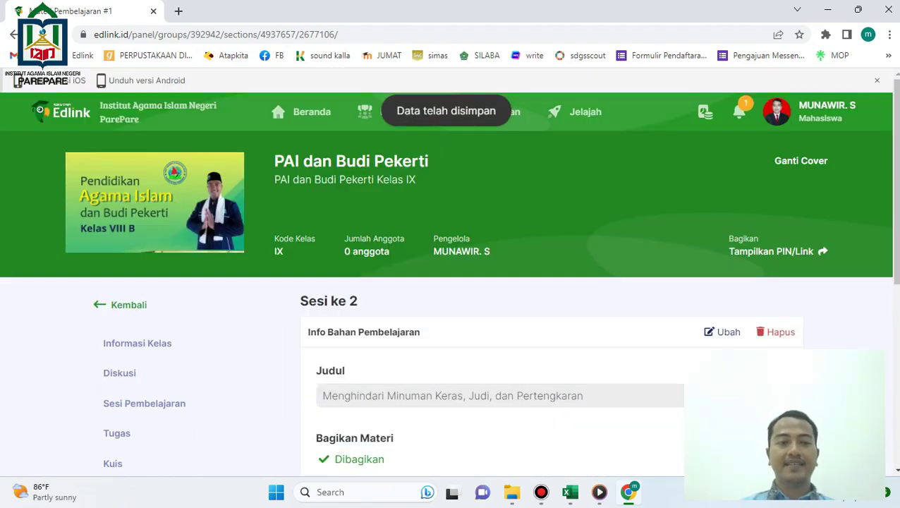
Return to the class's session list, then switch to Excel and copy the Pertemuan 3 topic from cell D5.
scroll(451, 282, down, 2)
click(144, 293)
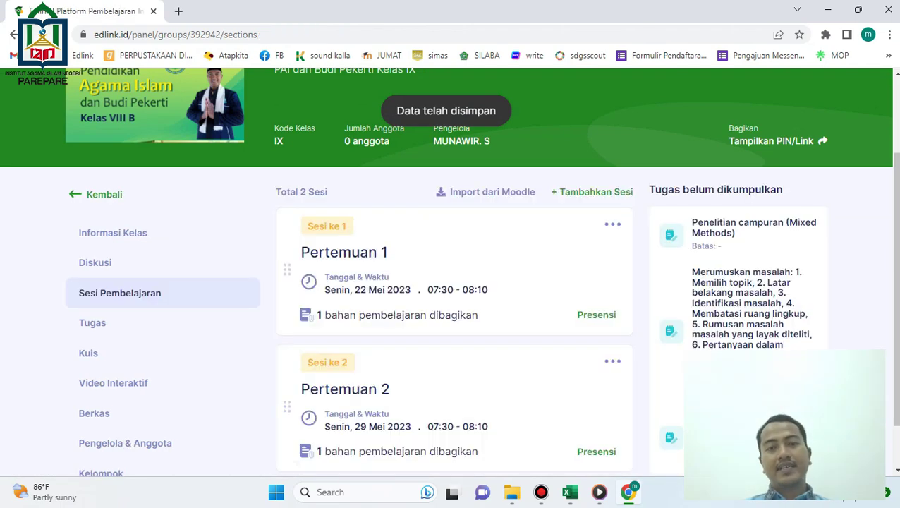
scroll(451, 282, down, 1)
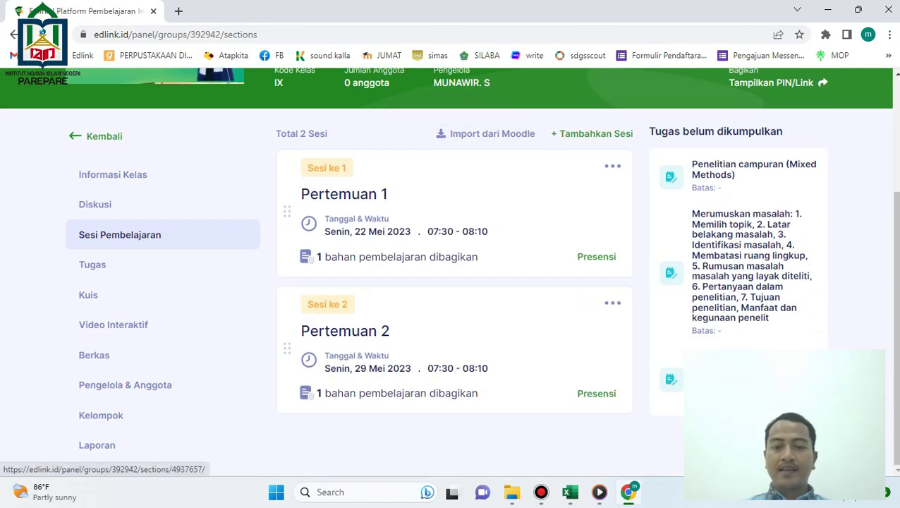
click(570, 492)
click(405, 146)
key(ctrl+c)
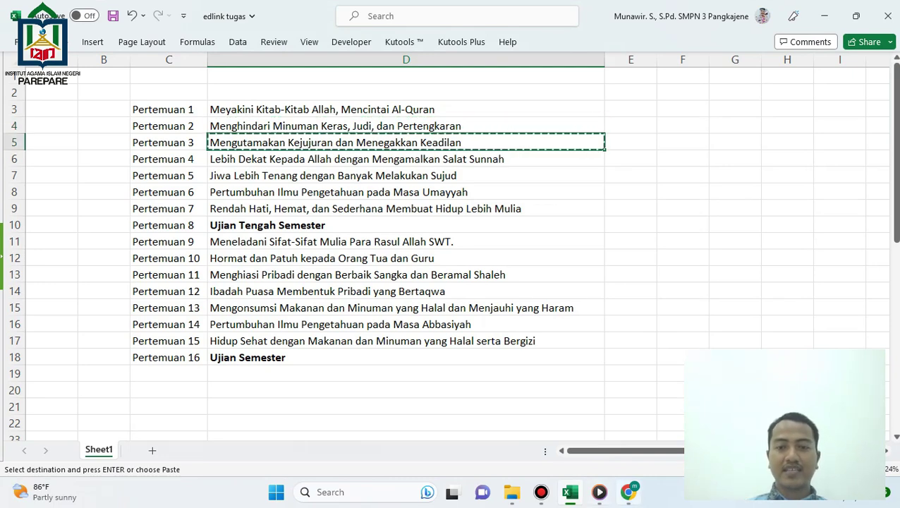
Switch back to Edlink in Chrome, start adding a third session, and set its date to 05/06/2023.
key(alt+Tab)
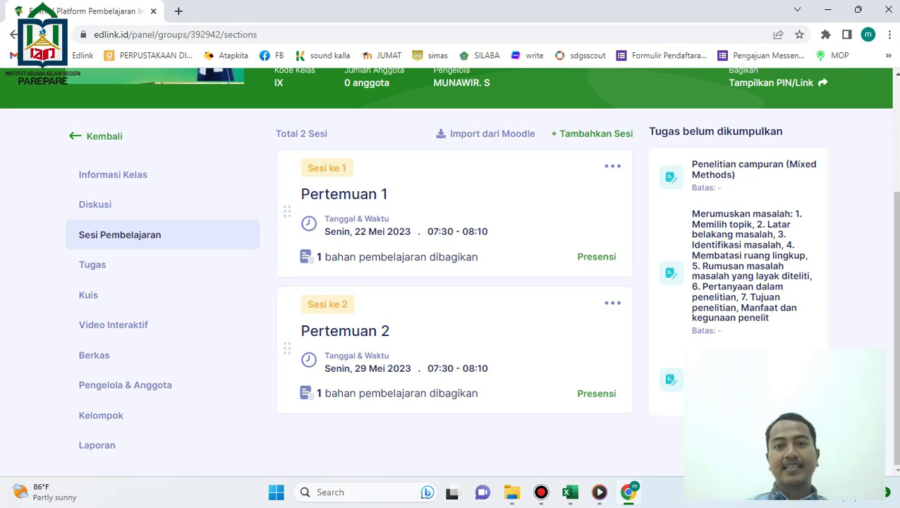
click(592, 133)
click(301, 226)
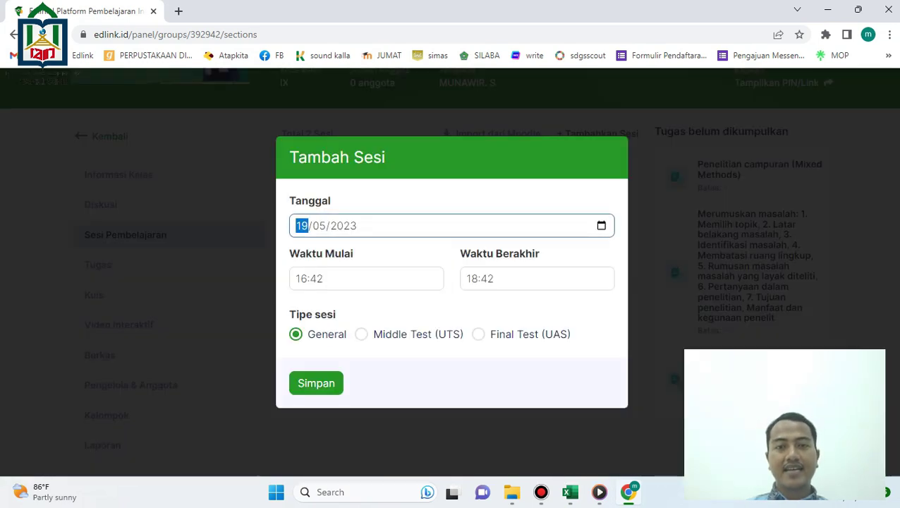
click(601, 226)
click(324, 385)
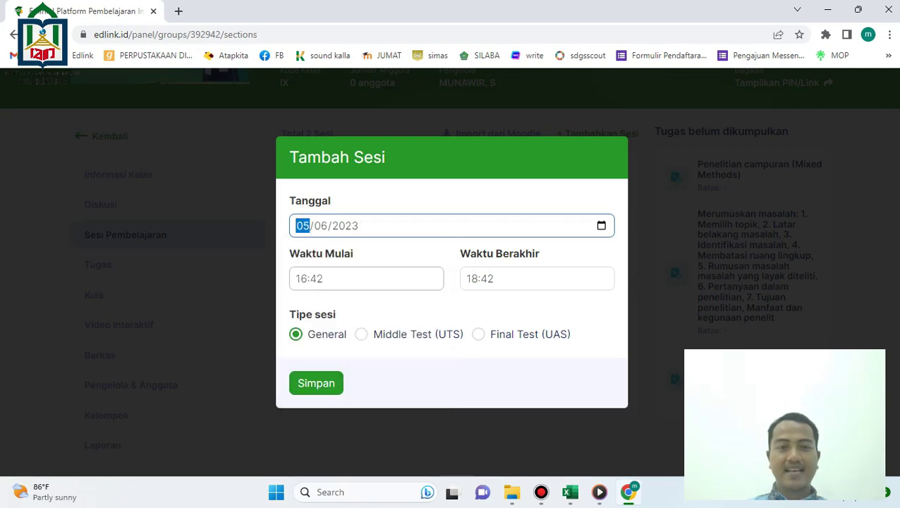
Set the new session's start time to 08:30.
click(366, 279)
click(304, 314)
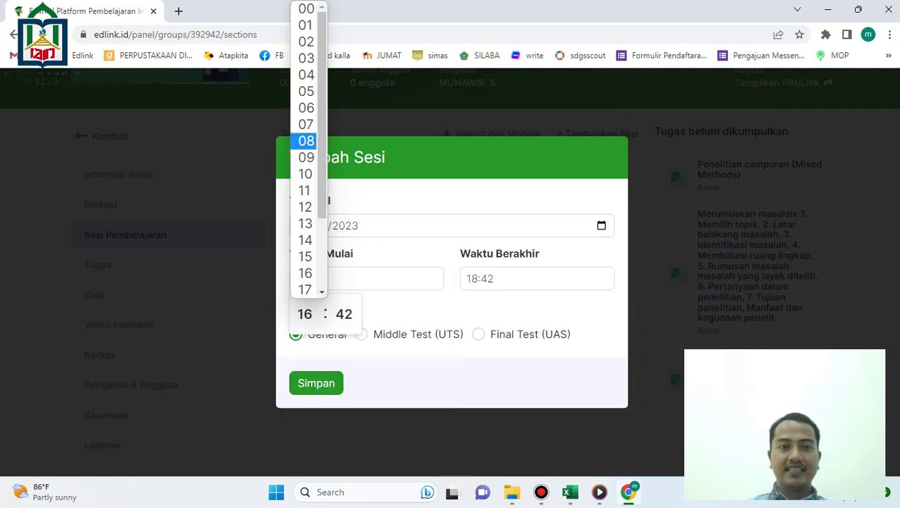
click(304, 141)
click(344, 314)
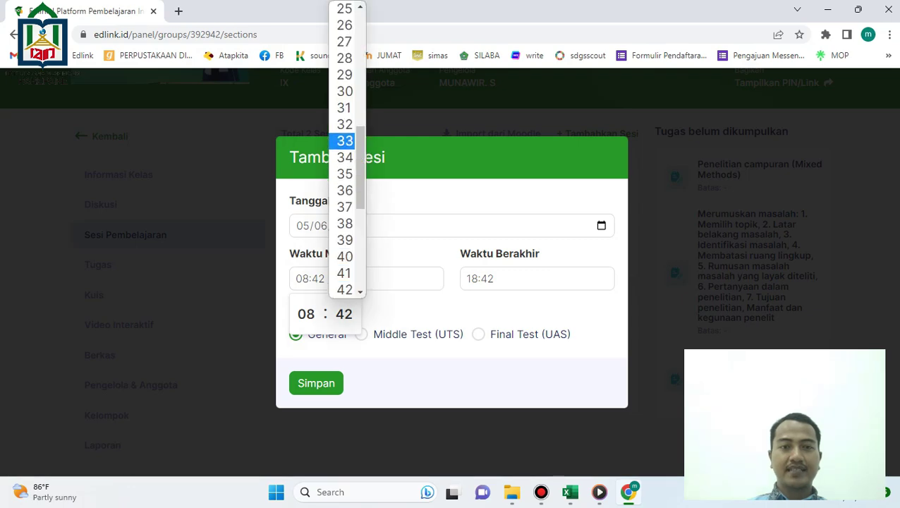
click(344, 91)
Set the 05/06/2023 session's end time to 09:10 and save the new session.
click(536, 278)
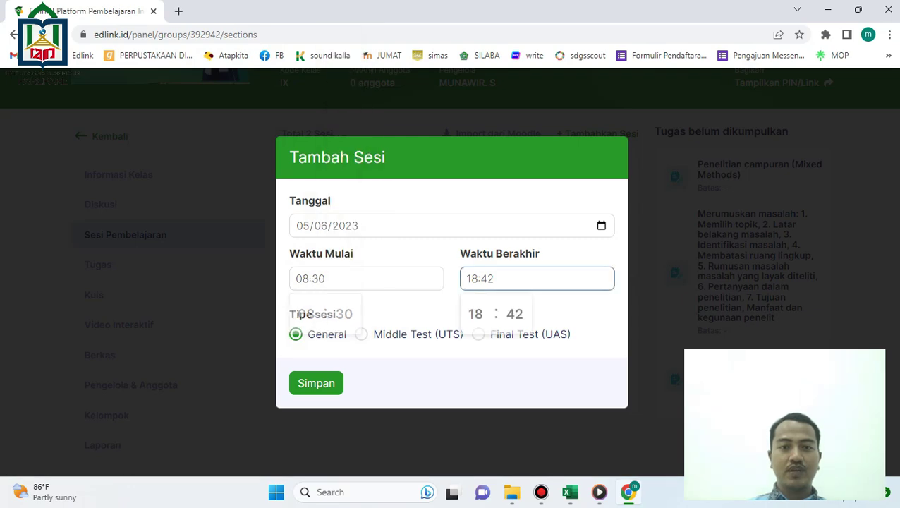
click(476, 313)
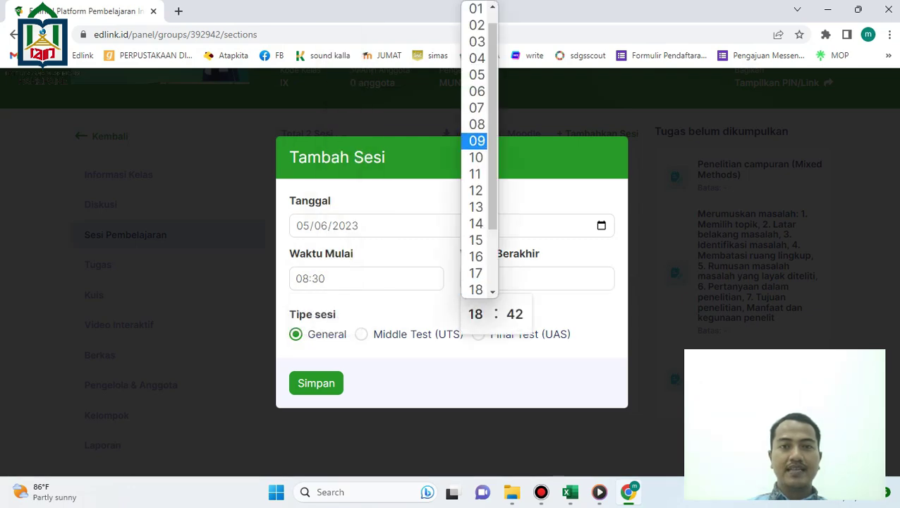
click(477, 140)
click(514, 314)
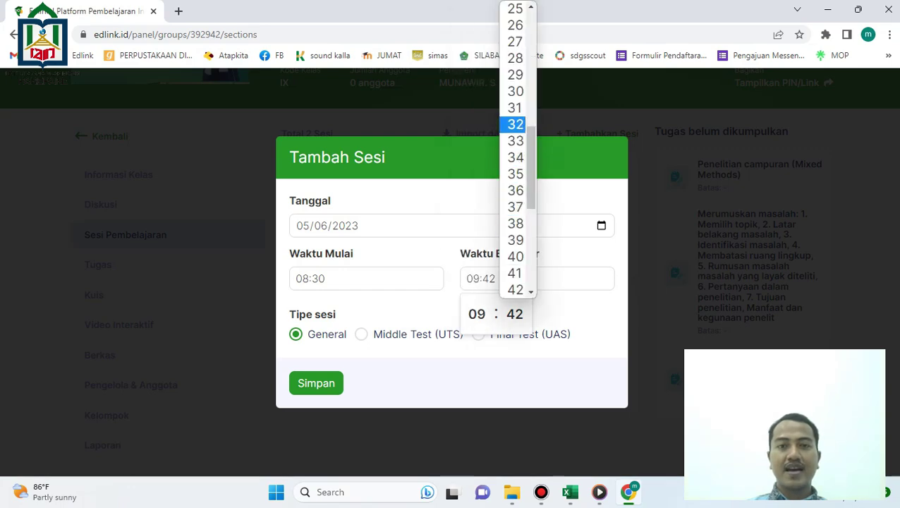
scroll(514, 124, up, 6)
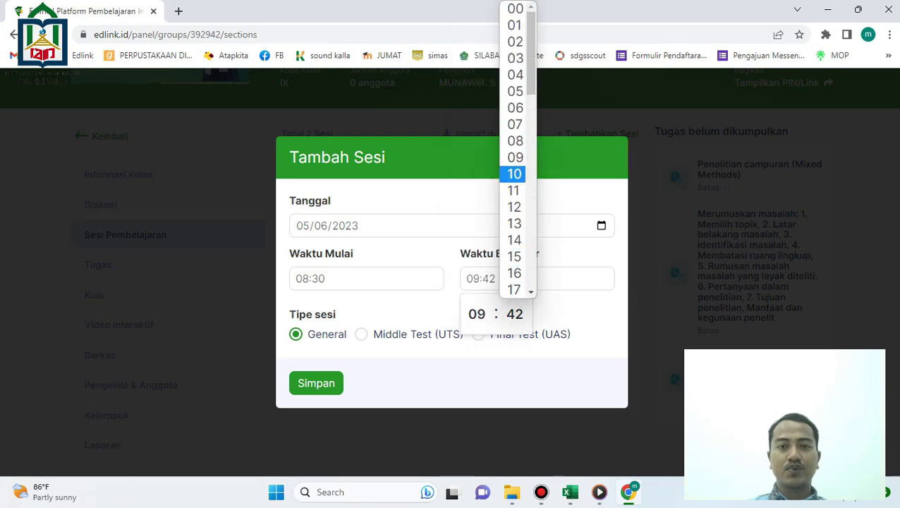
click(514, 173)
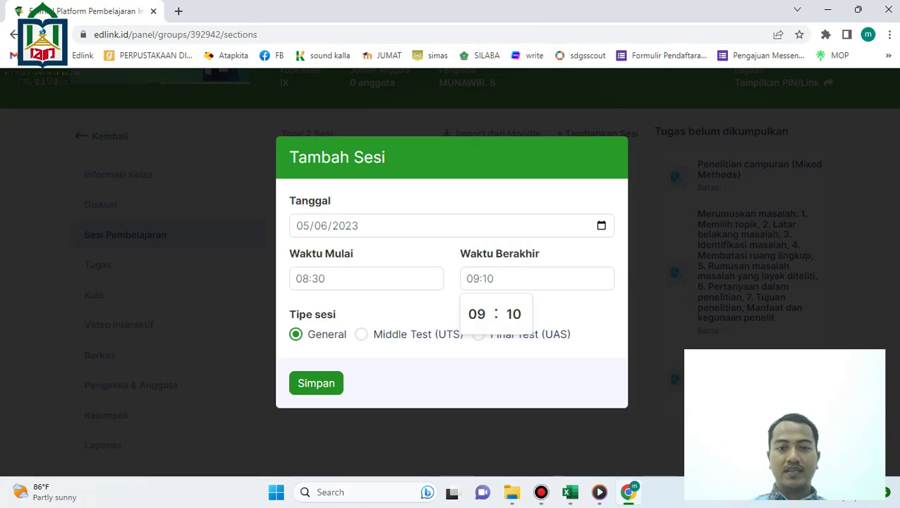
click(316, 383)
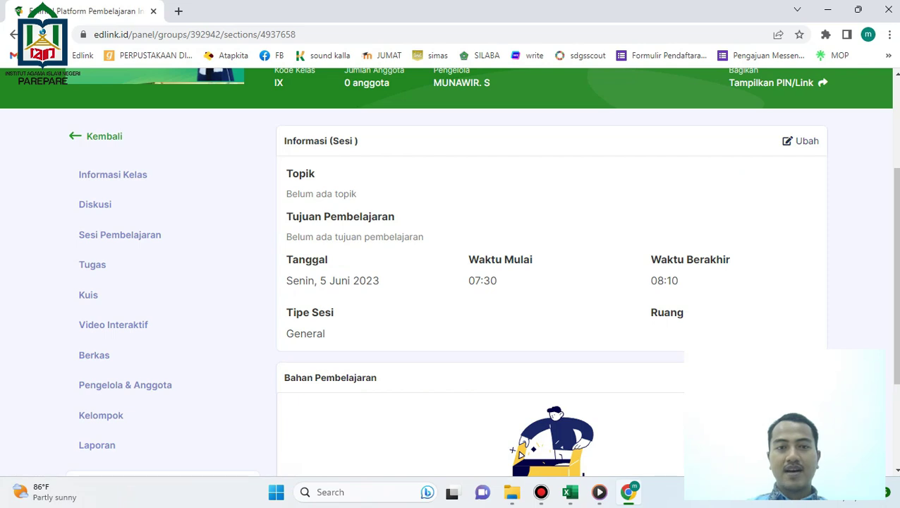
Enter "Mengutamakan Kejujuran dan Menegakkan Keadilan" as both the third session's topic and its learning objective, and save the session information.
click(800, 141)
click(310, 198)
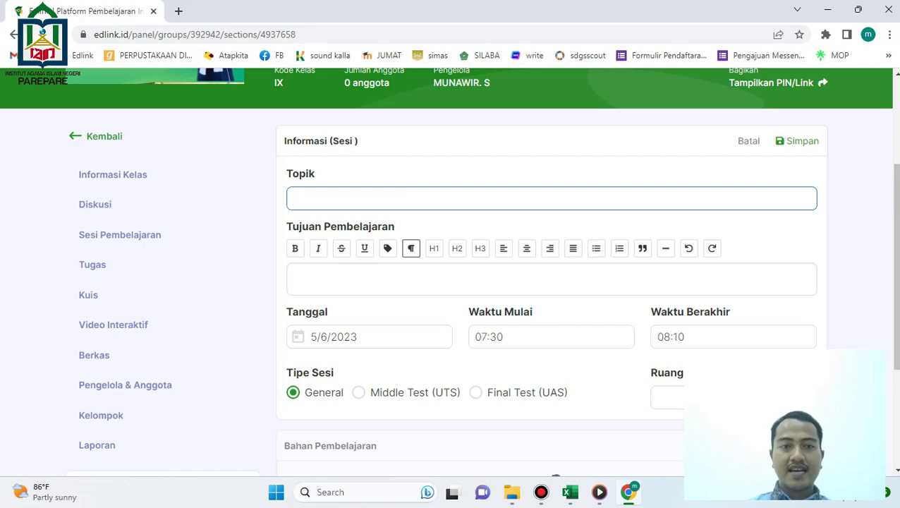
text(Mengutamakan Kejujuran dan Menegakkan Keadilan)
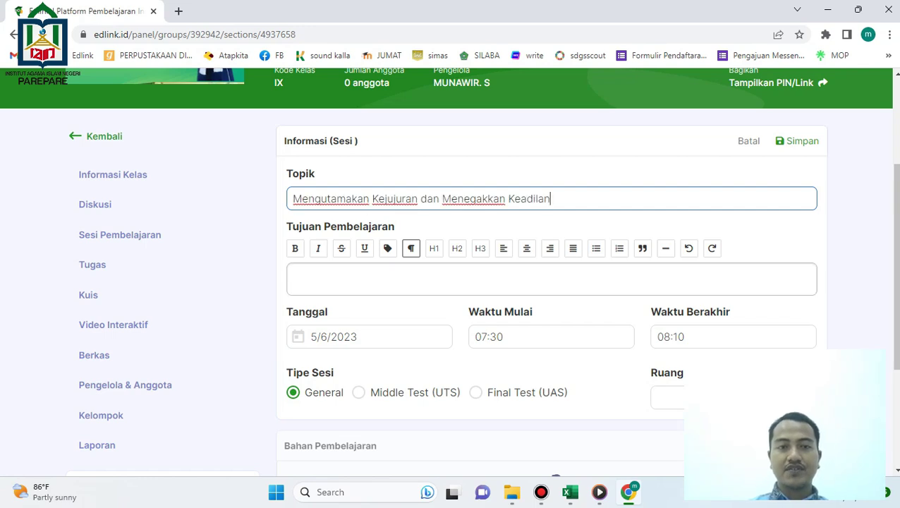
click(311, 279)
text(Mengutamakan Kejujuran dan Menegakkan Keadilan)
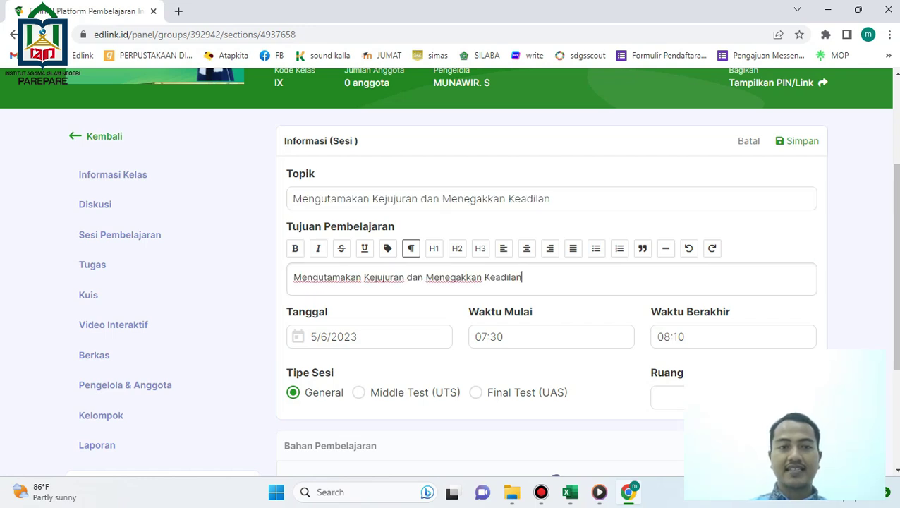
scroll(482, 266, down, 3)
click(733, 210)
scroll(482, 272, up, 3)
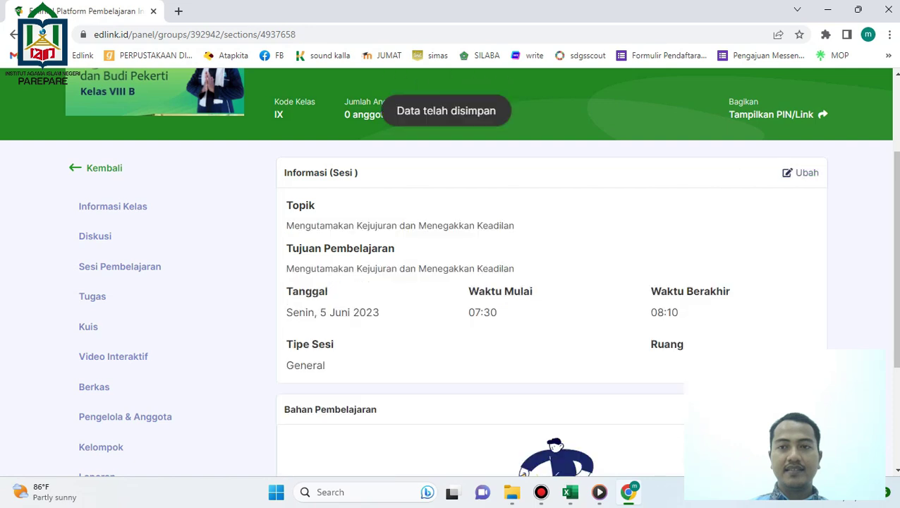
Add a Materi item to the third session and title it "Mengutamakan Kejujuran dan Menegakkan Keadilan".
scroll(482, 271, down, 3)
click(795, 225)
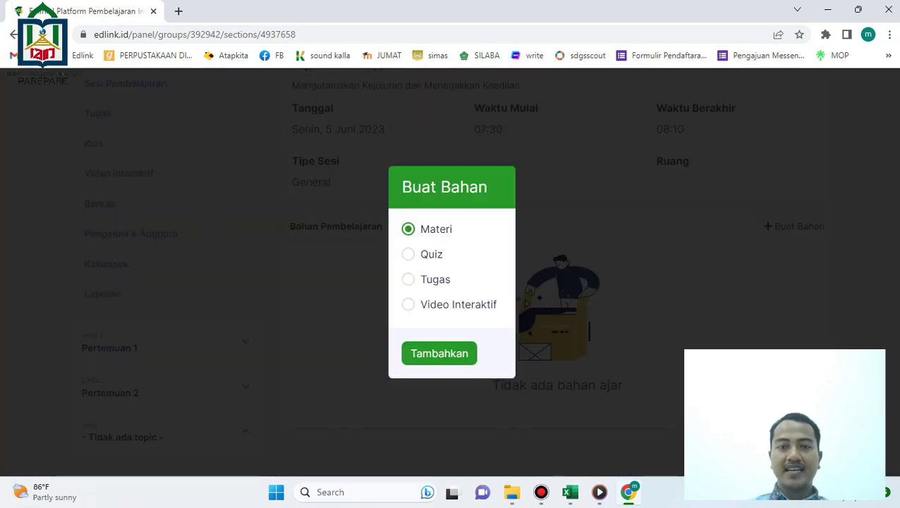
click(439, 353)
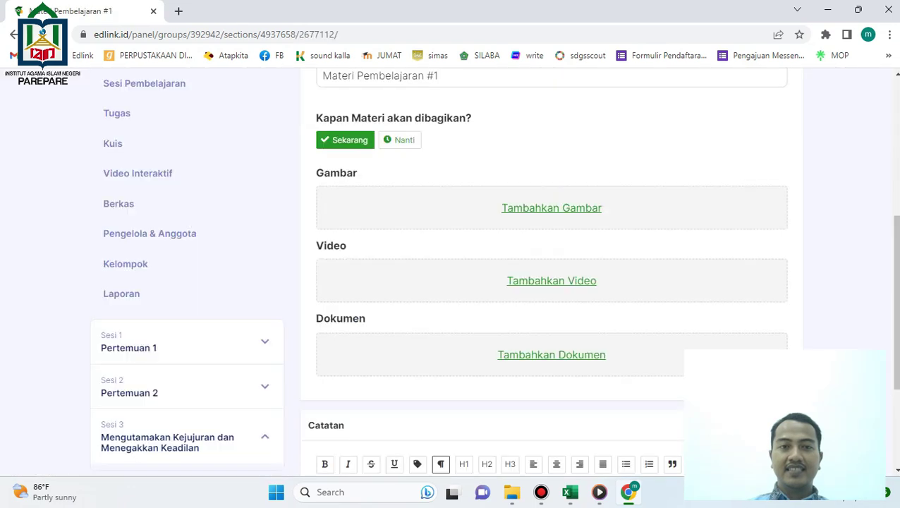
scroll(551, 268, up, 2)
drag(442, 186, 172, 193)
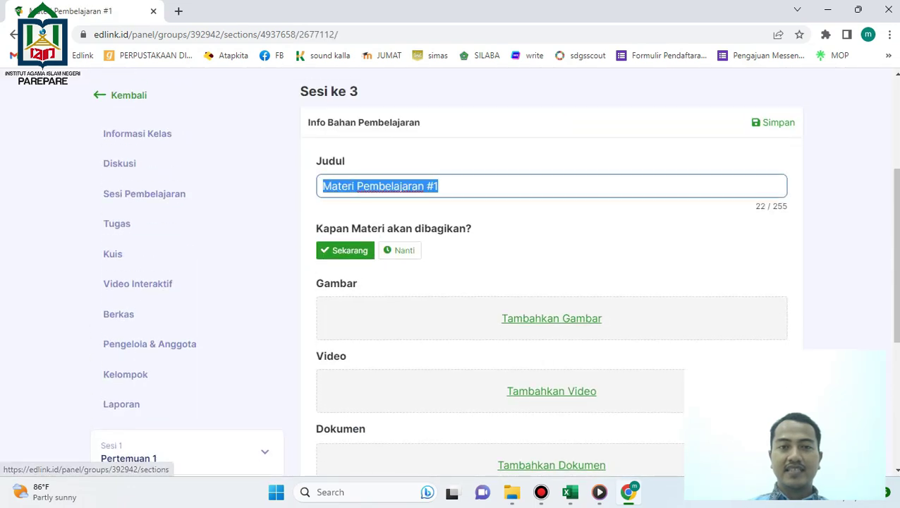
text(Mengutamakan Kejujuran dan Menegakkan Keadilan)
Enter "Mengutamakan Kejujuran dan Menegakkan Keadilan" as the material's note and save the material.
scroll(550, 275, down, 4)
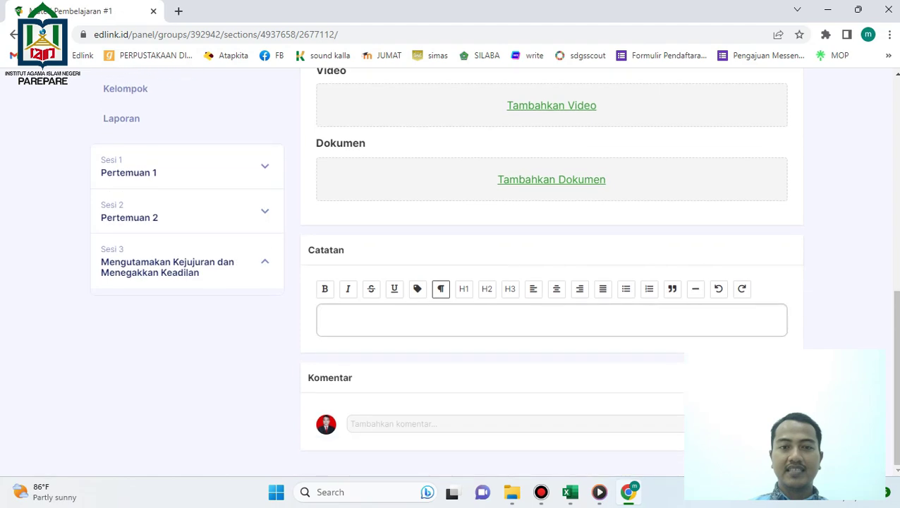
text(Mengutamakan Kejujuran dan Menegakkan Keadilan)
scroll(494, 275, up, 6)
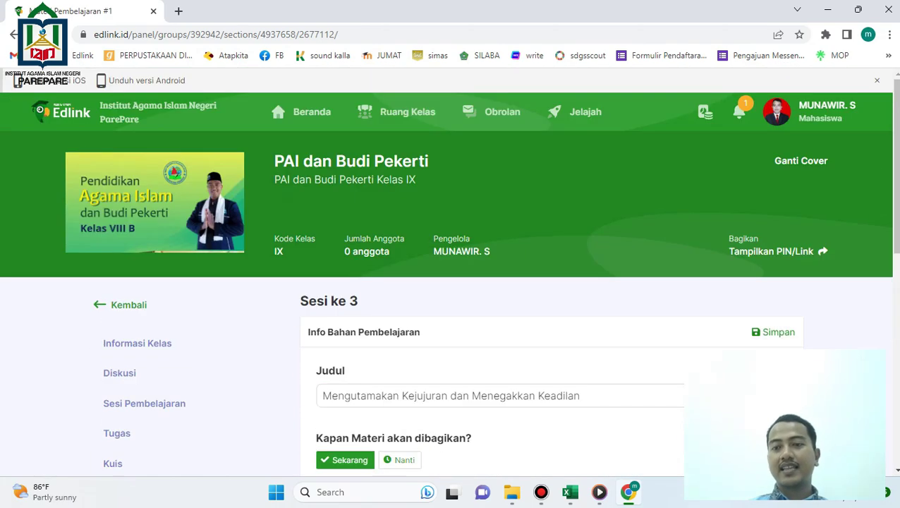
click(773, 332)
scroll(451, 282, down, 3)
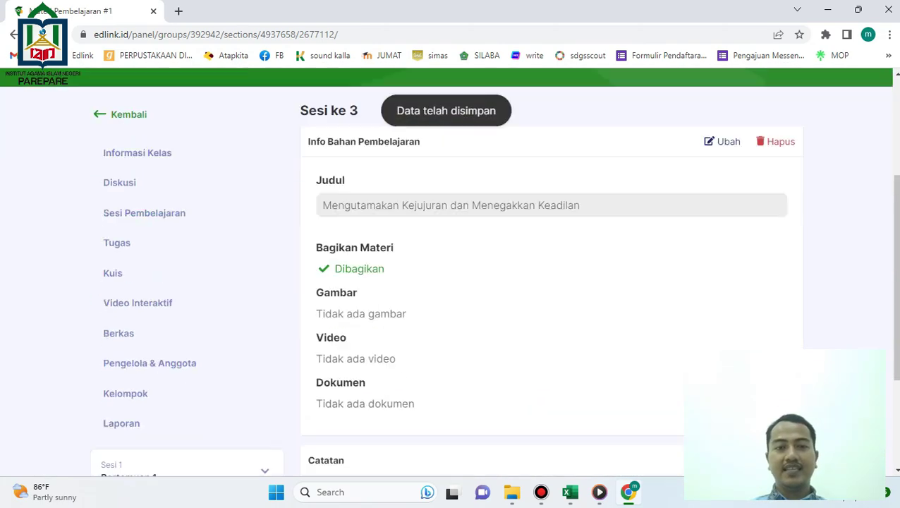
Return to the class's session list, then switch to Excel and copy the Pertemuan 4 topic from cell D6.
click(121, 85)
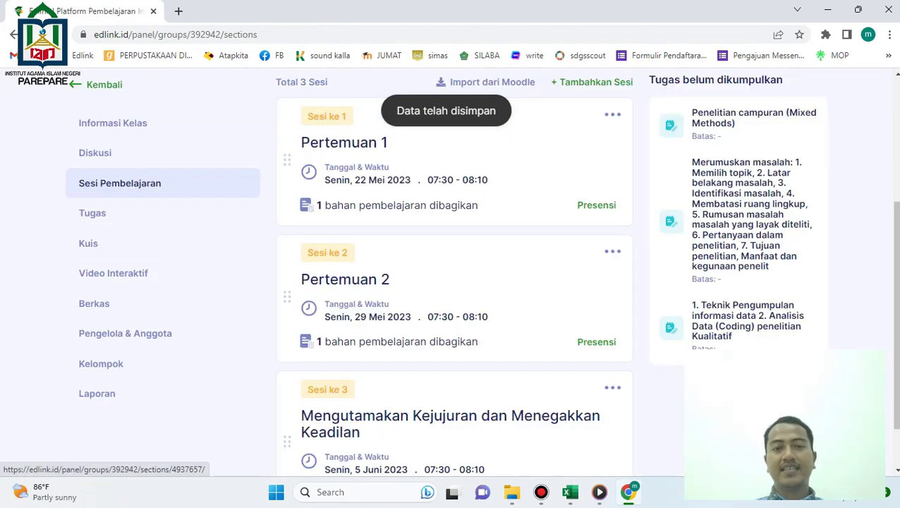
scroll(451, 282, down, 2)
key(alt+Tab)
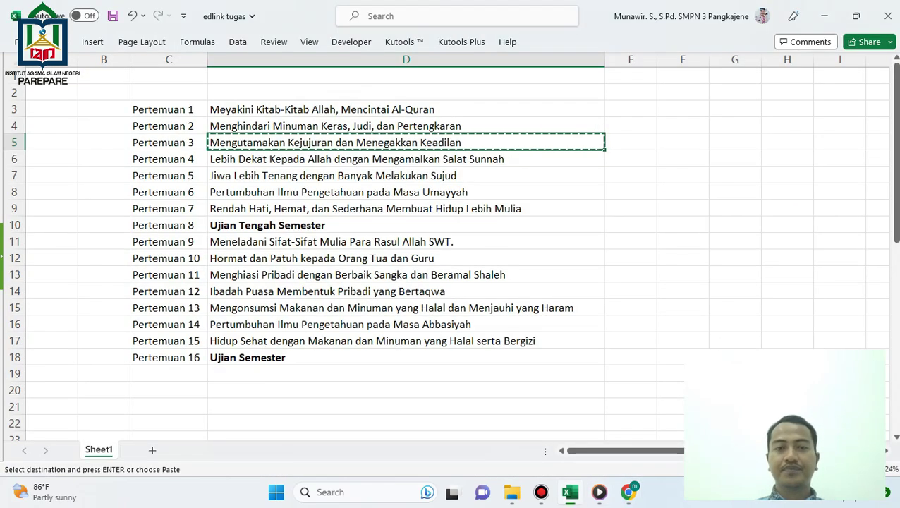
key(Down)
key(ctrl+c)
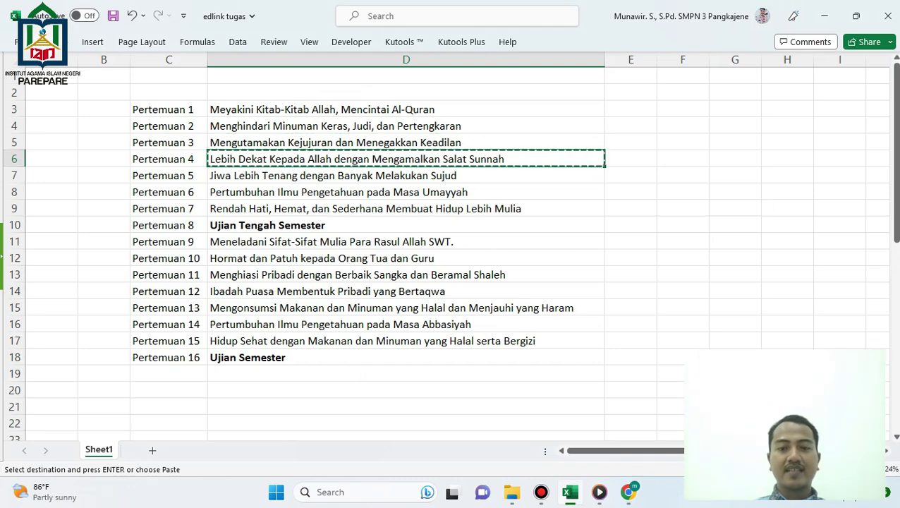
Switch back to Edlink in Chrome, start adding a fourth session, and set its date to 12/06/2023.
key(alt+Tab)
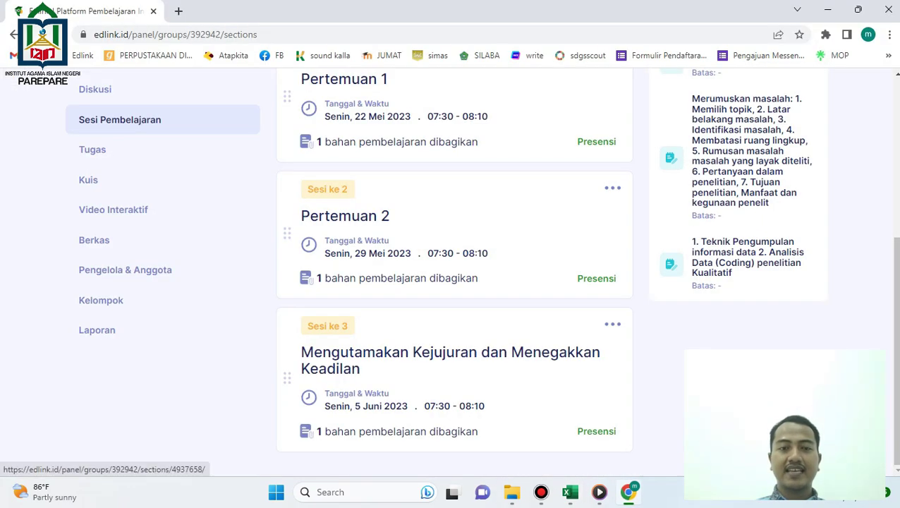
scroll(452, 282, up, 4)
click(592, 302)
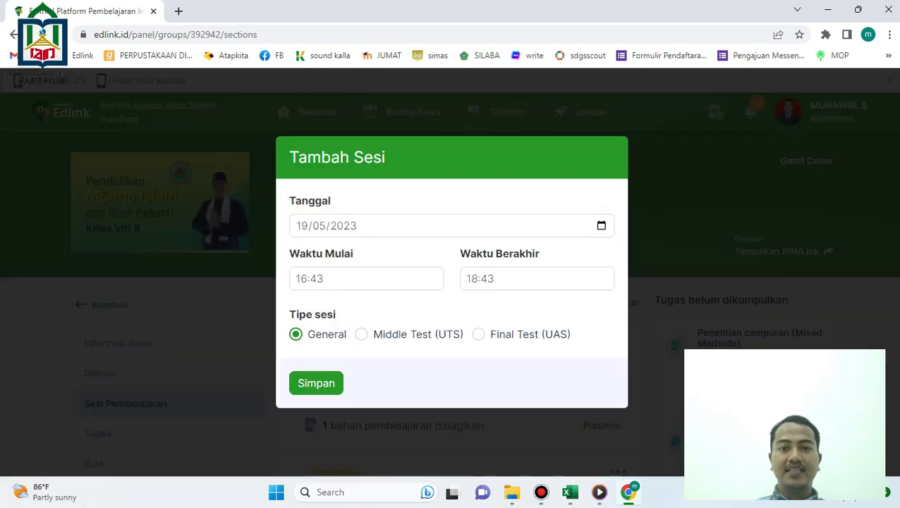
click(302, 226)
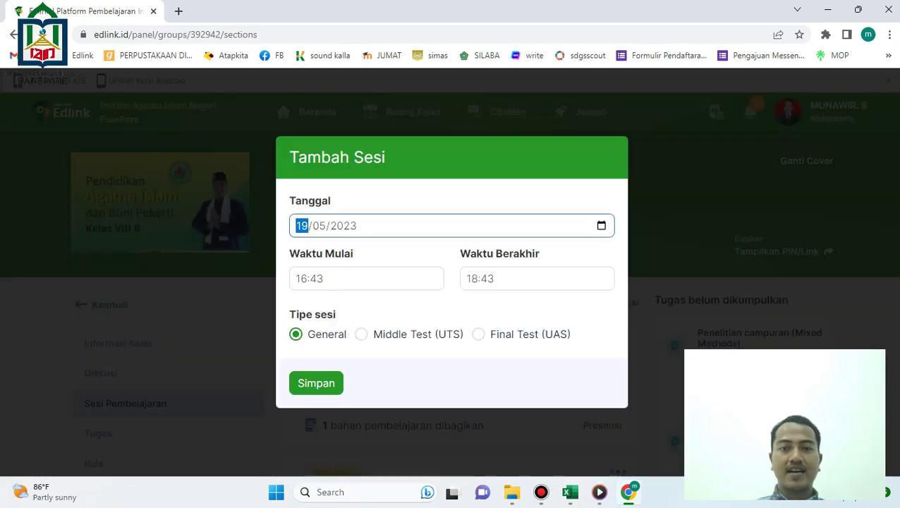
click(601, 226)
click(416, 252)
click(324, 333)
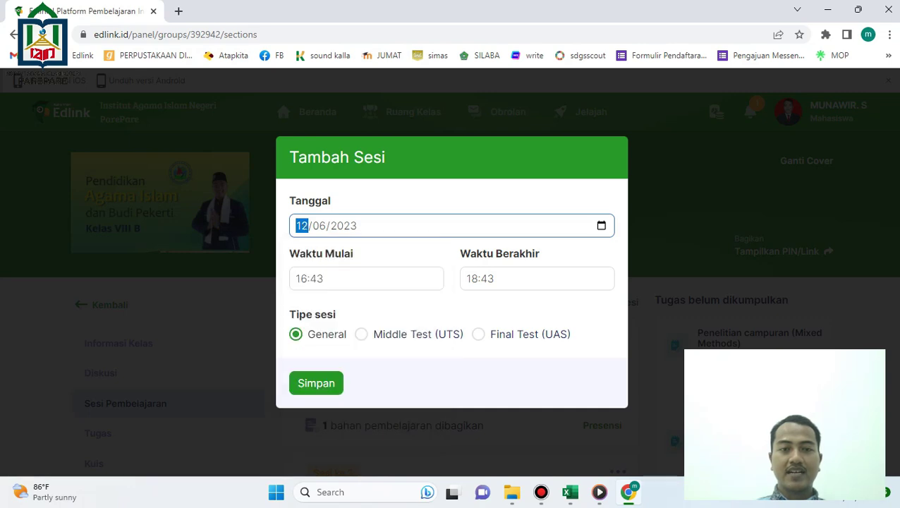
Set the fourth session's start time to 08:30.
click(339, 278)
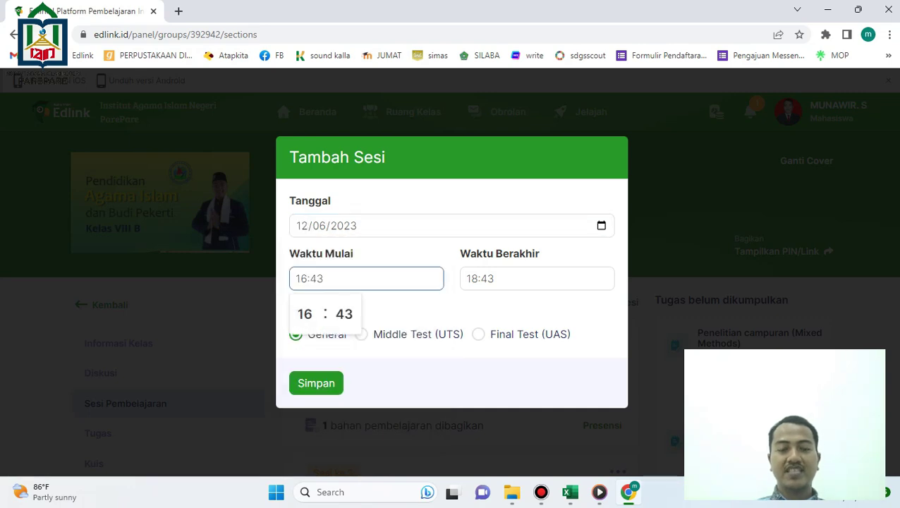
click(306, 313)
click(306, 140)
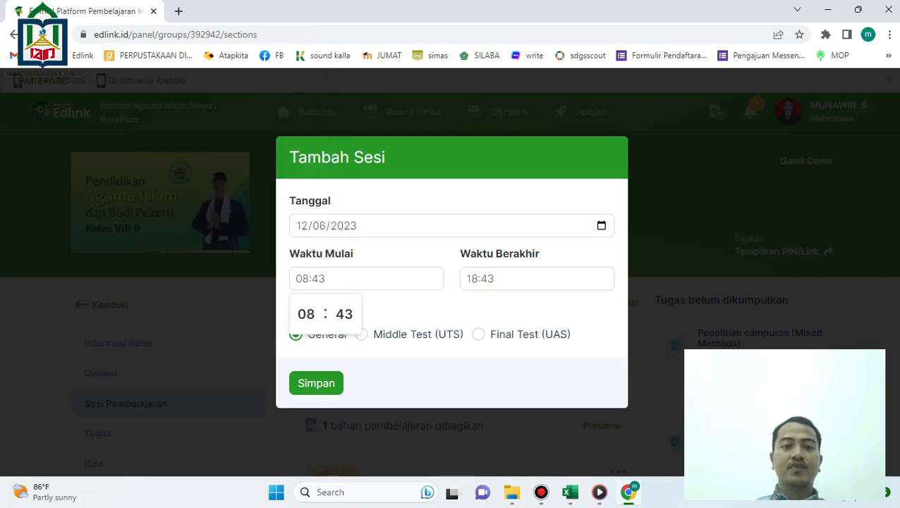
click(344, 314)
click(341, 74)
Set the fourth session's end time to 09:10 and save the new session.
click(536, 278)
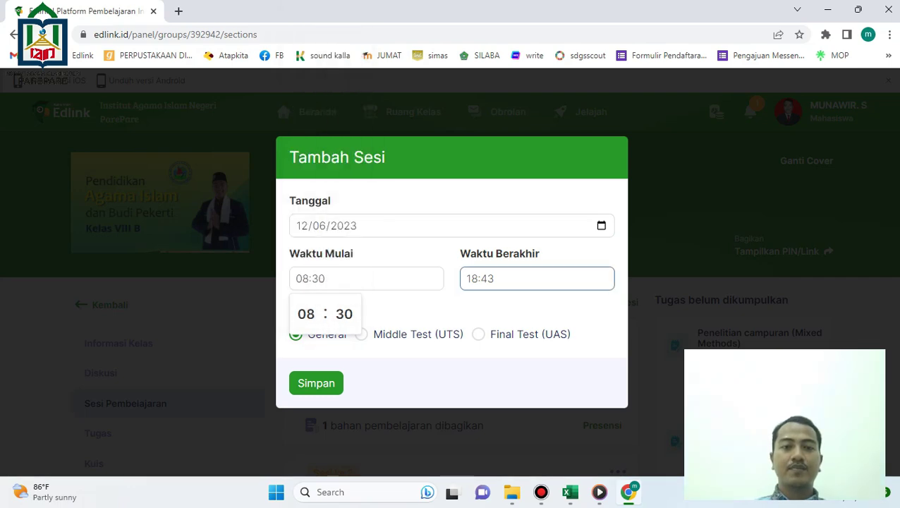
click(476, 314)
click(477, 141)
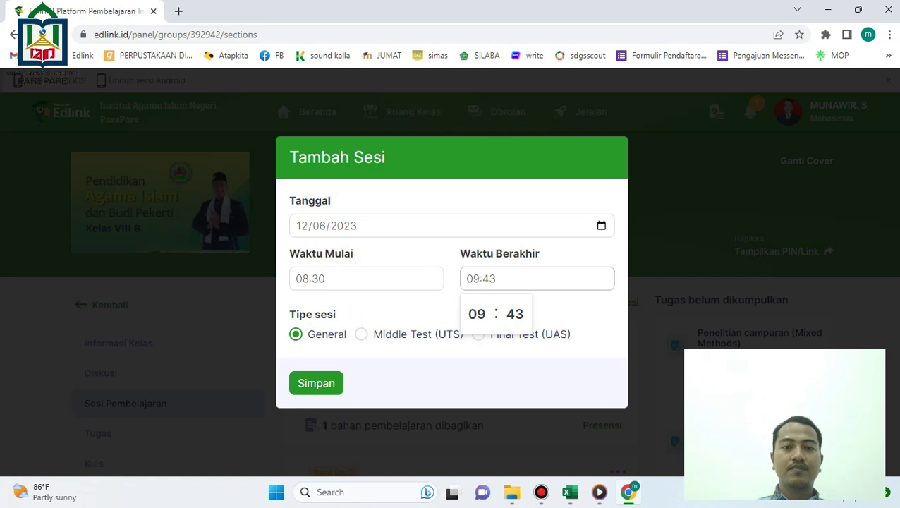
click(515, 314)
scroll(515, 108, up, 5)
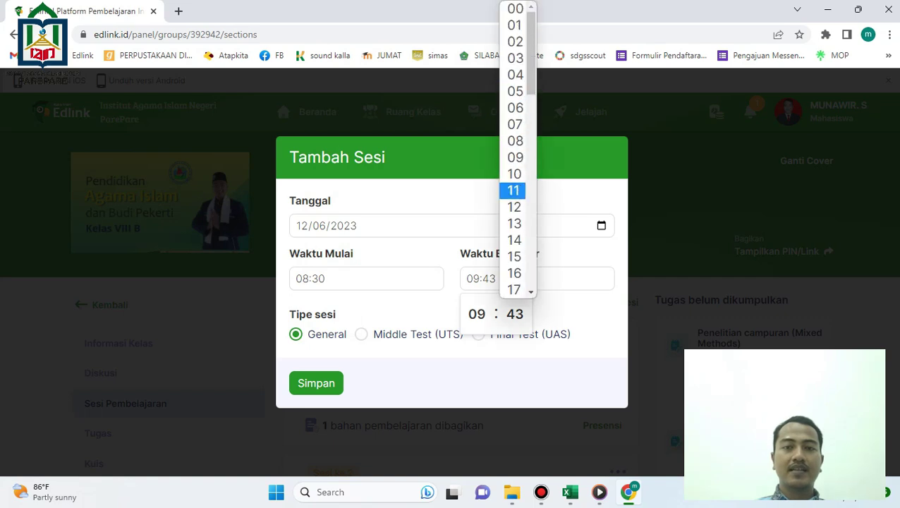
click(513, 174)
click(316, 383)
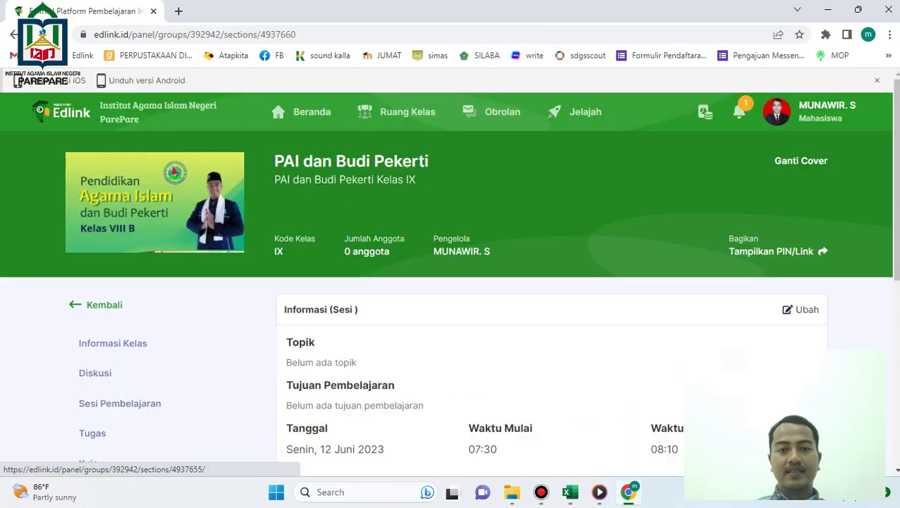
Enter "Lebih Dekat Kepada Allah dengan Mengamalkan Salat Sunnah" as both the fourth session's topic and its learning objective, and save the session information.
scroll(316, 383, down, 6)
scroll(551, 271, up, 3)
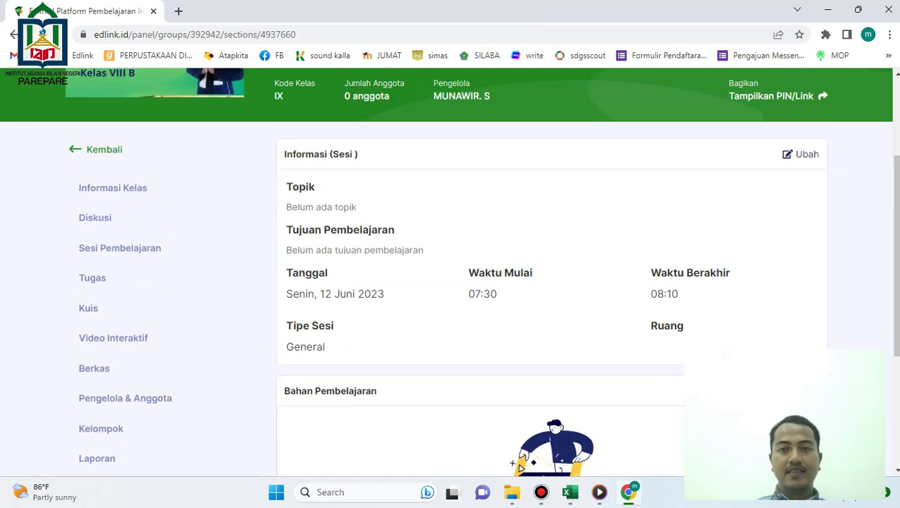
click(801, 154)
click(551, 211)
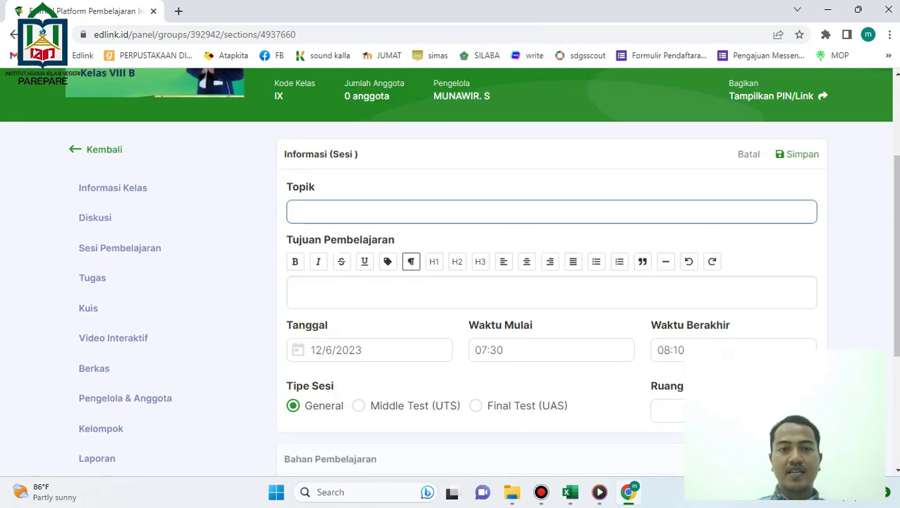
text(Lebih Dekat Kepada Allah dengan Mengamalkan Salat Sunnah)
click(364, 291)
text(Lebih Dekat Kepada Allah dengan Mengamalkan Salat Sunnah)
scroll(550, 282, down, 1)
scroll(550, 282, down, 2)
scroll(550, 282, up, 3)
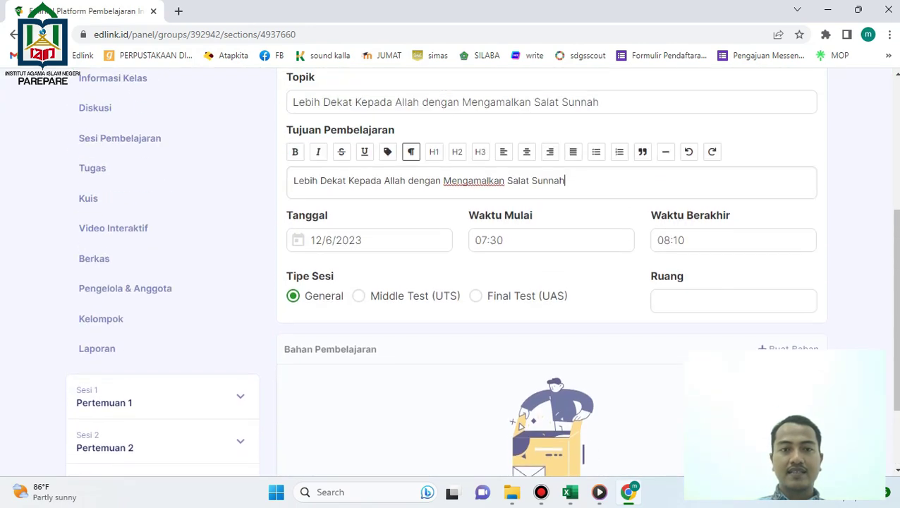
click(797, 154)
Add a Materi item to session four's learning materials and title it "Lebih Dekat Kepada Allah dengan Mengamalkan Salat Sunnah".
scroll(797, 211, down, 3)
click(796, 171)
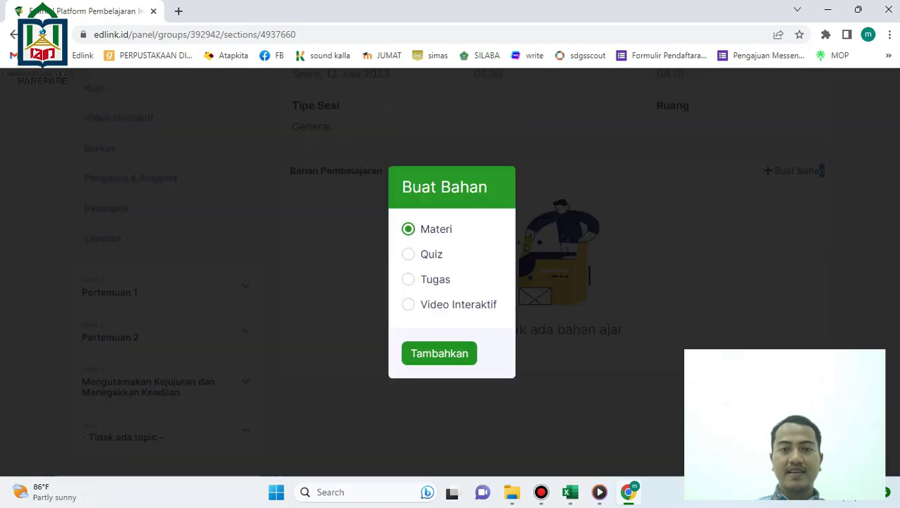
click(439, 352)
scroll(451, 282, up, 5)
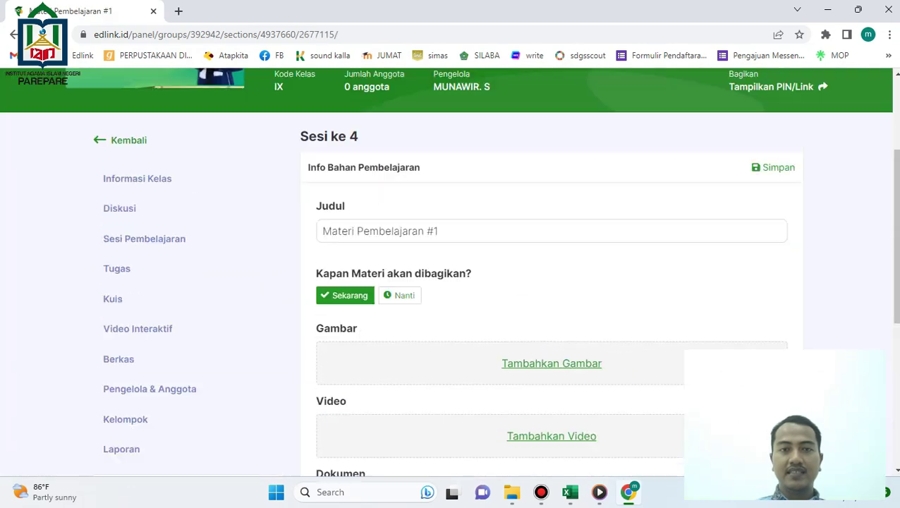
click(378, 351)
key(ctrl+a)
text(Lebih Dekat Kepada Allah dengan Mengamalkan Salat Sunnah)
Enter "Lebih Dekat Kepada Allah dengan Mengamalkan Salat Sunnah" in the text area below session four's material attachments and save the material.
scroll(451, 282, down, 5)
scroll(451, 282, down, 1)
click(423, 319)
text(Lebih Dekat Kepada Allah dengan Mengamalkan Salat Sunnah)
scroll(451, 282, up, 6)
click(773, 277)
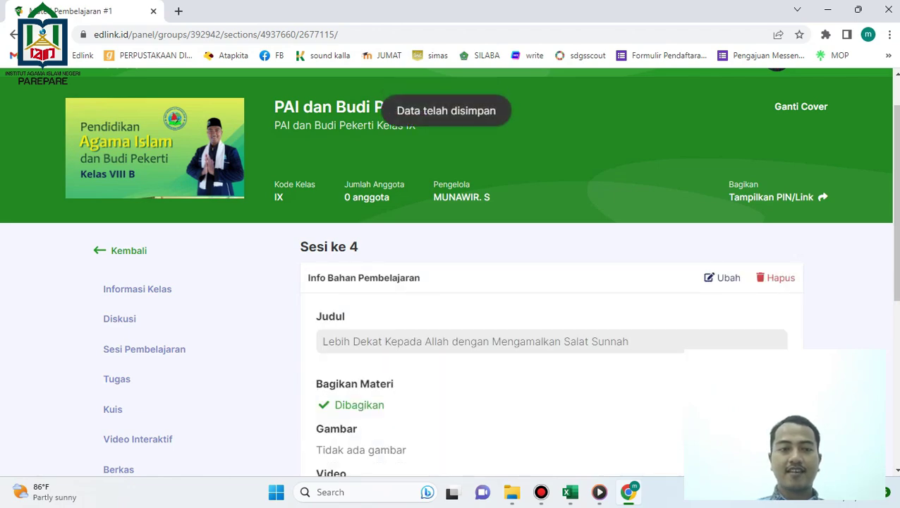
Return to the learning session list, switch to Excel, and copy the Pertemuan 5 topic "Jiwa Lebih Tenang dengan Banyak Melakukan Sujud".
click(144, 349)
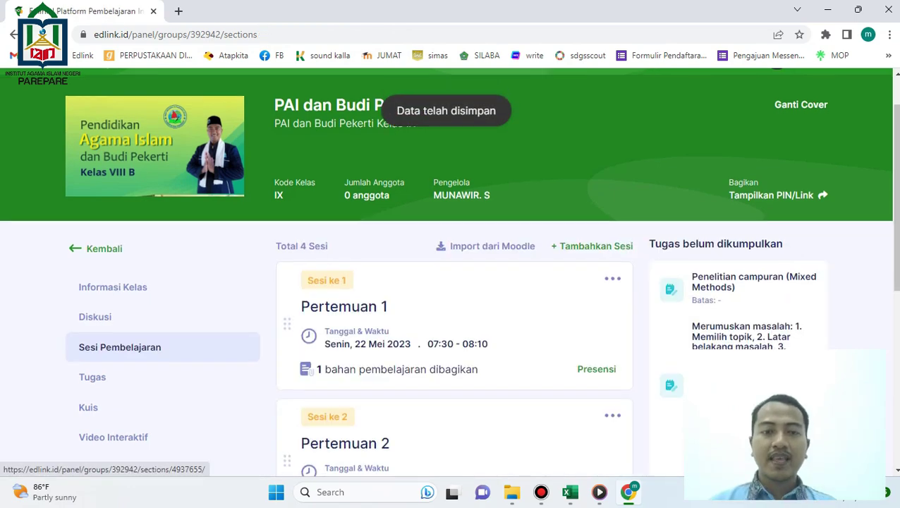
scroll(451, 282, down, 5)
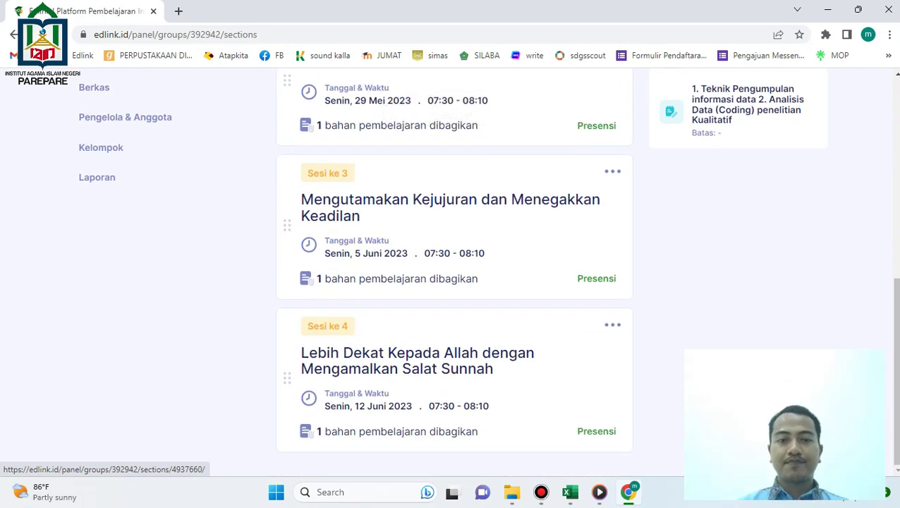
click(569, 492)
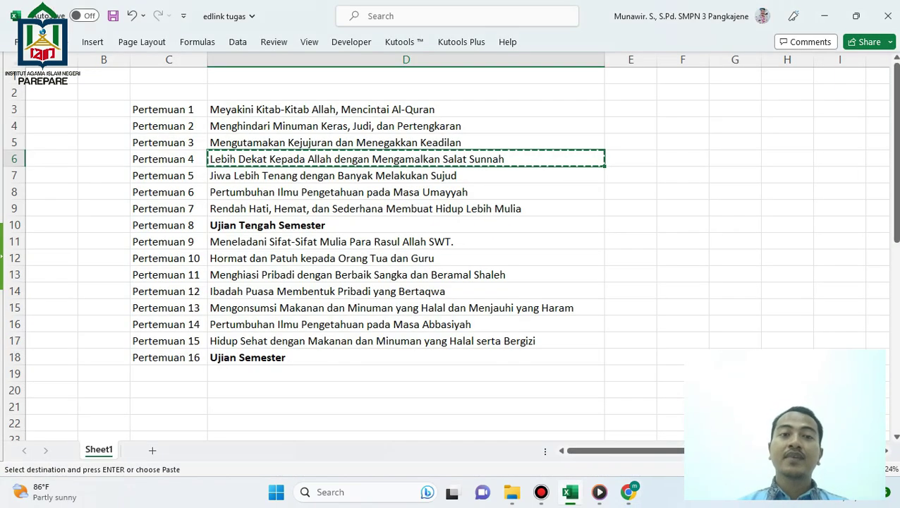
click(405, 176)
key(ctrl+c)
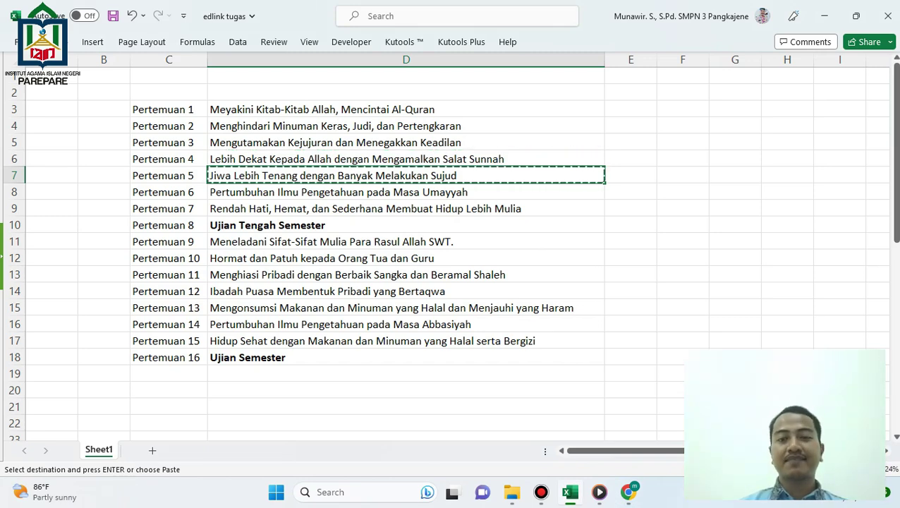
Switch back to Edlink in Chrome, start adding a fifth session, and set its date to 19/06/2023.
key(alt+Tab)
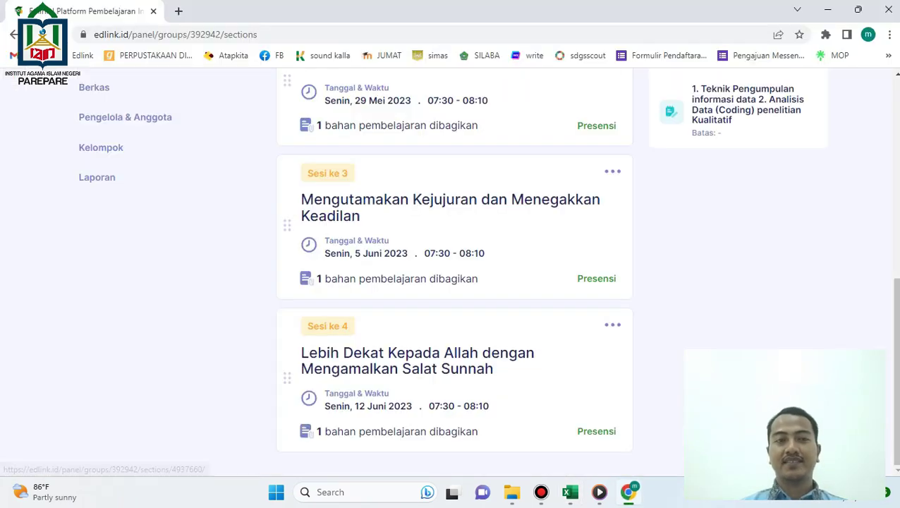
scroll(452, 282, up, 5)
click(591, 196)
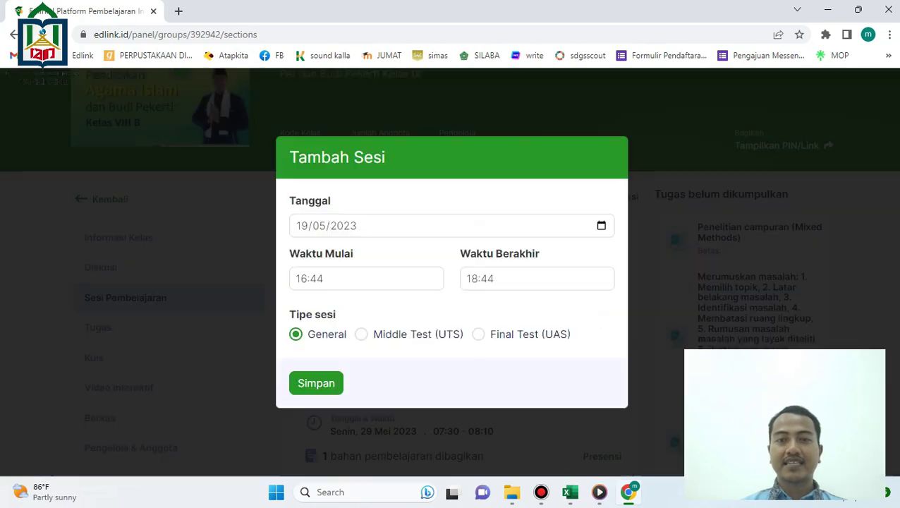
click(302, 226)
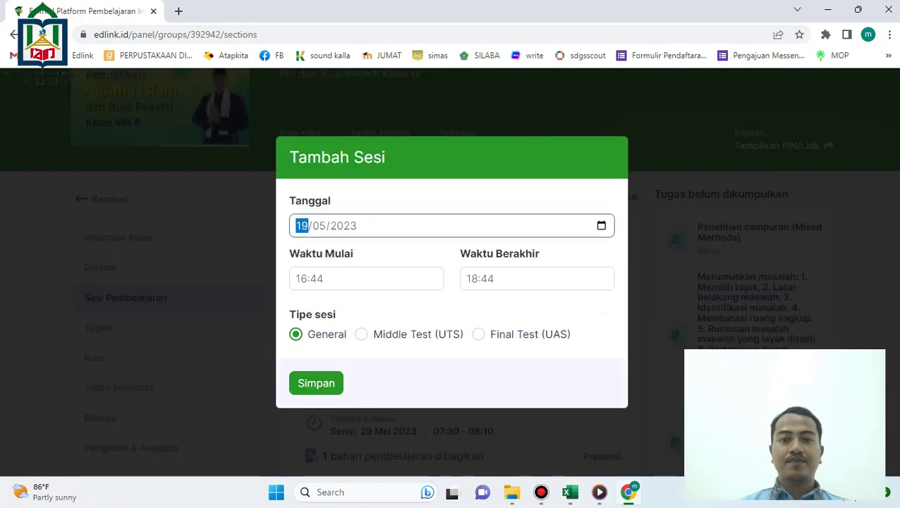
click(602, 226)
click(416, 252)
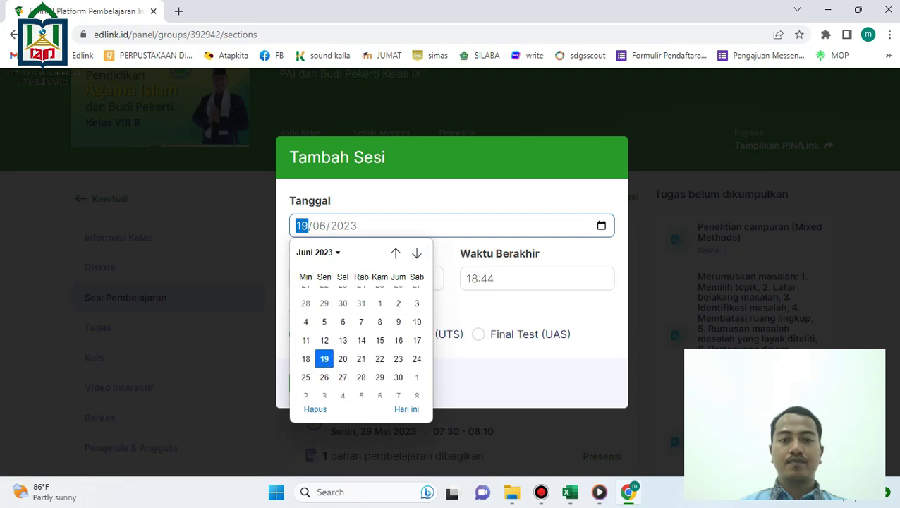
click(324, 351)
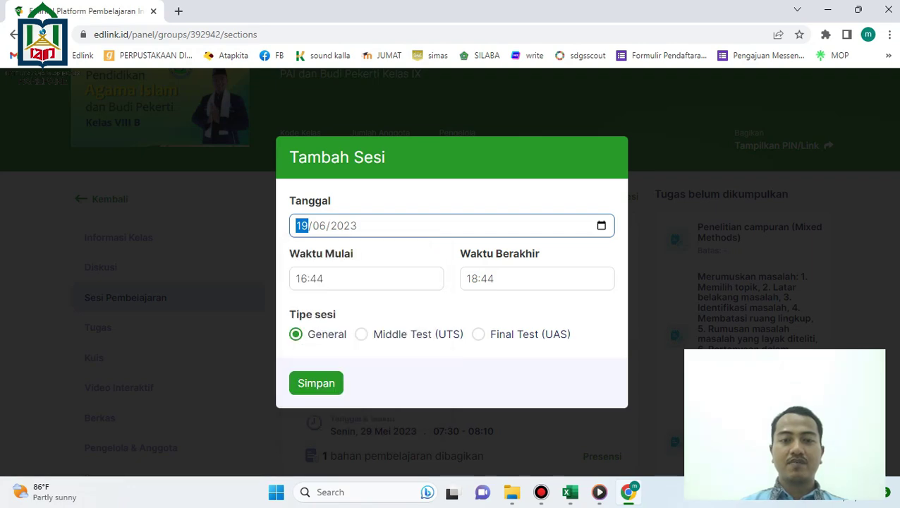
Set the fifth session's start time to 08:30.
click(352, 279)
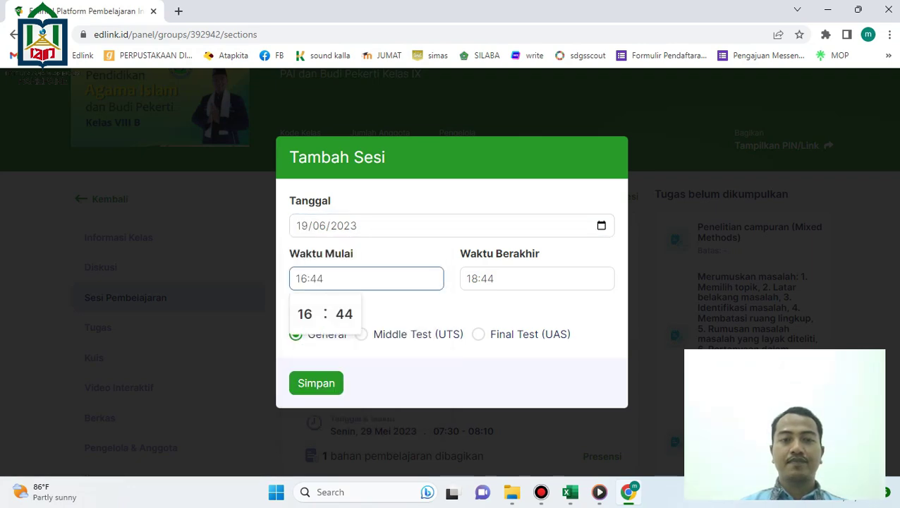
click(305, 315)
click(305, 141)
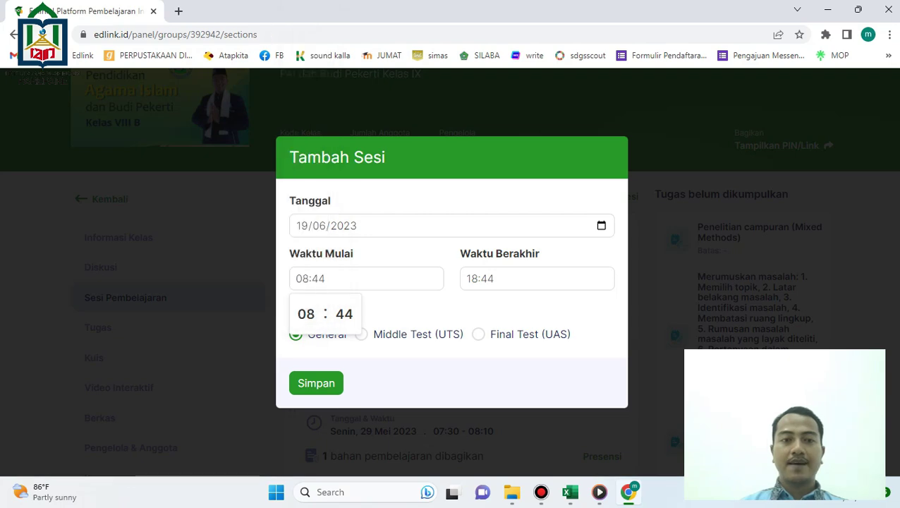
click(344, 314)
click(344, 58)
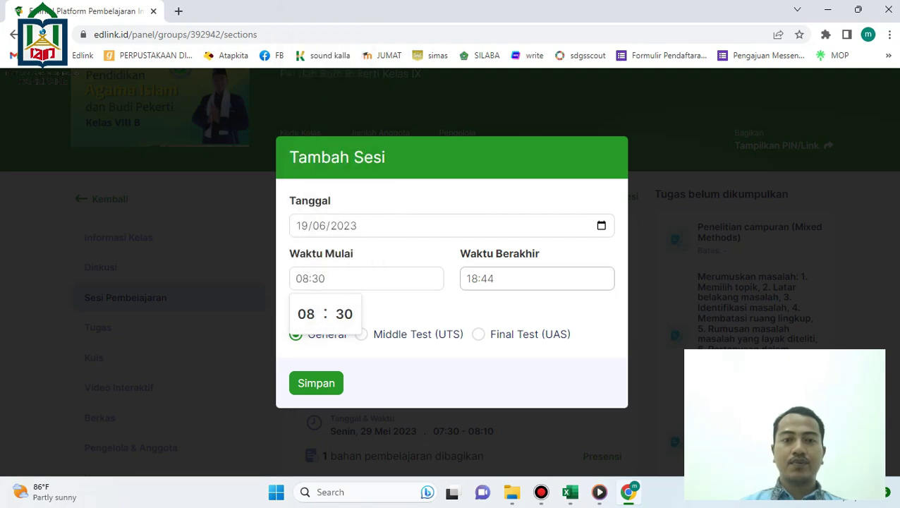
Set the fifth session's end time to 09:10 and save the new session.
click(523, 279)
click(476, 314)
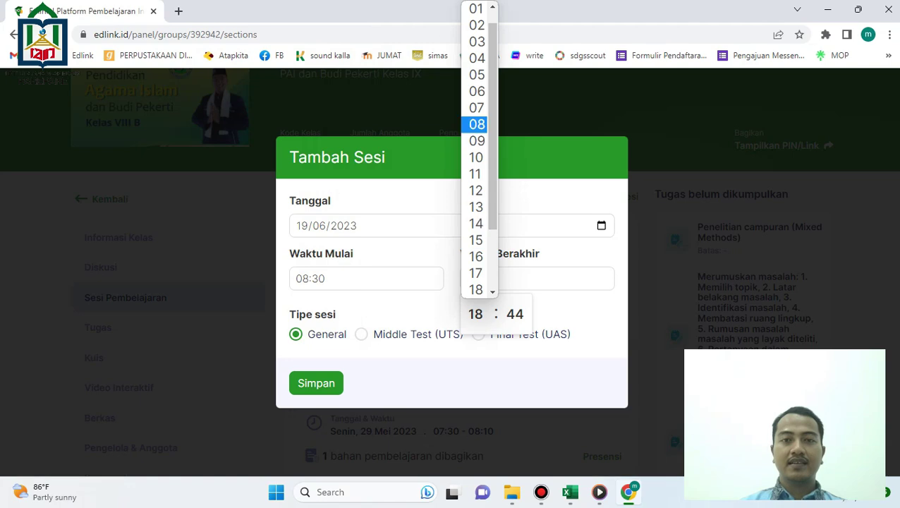
click(476, 141)
click(515, 314)
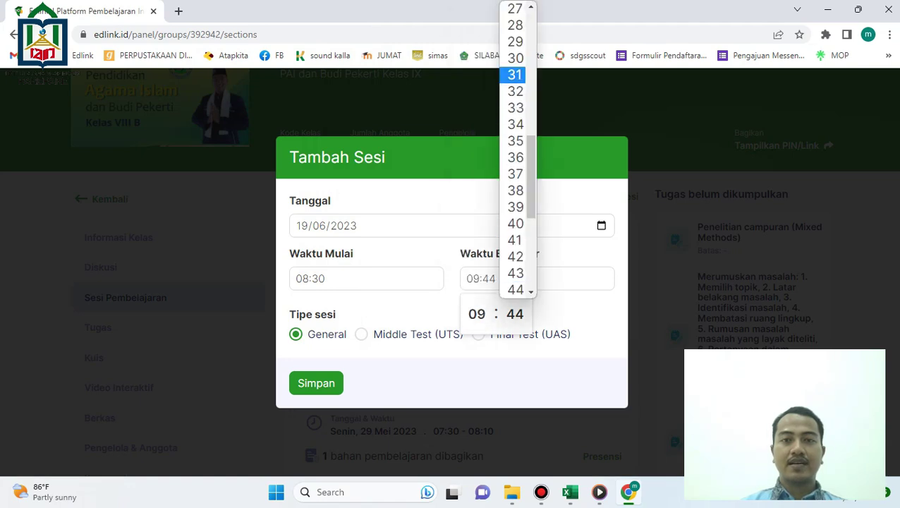
scroll(515, 74, up, 6)
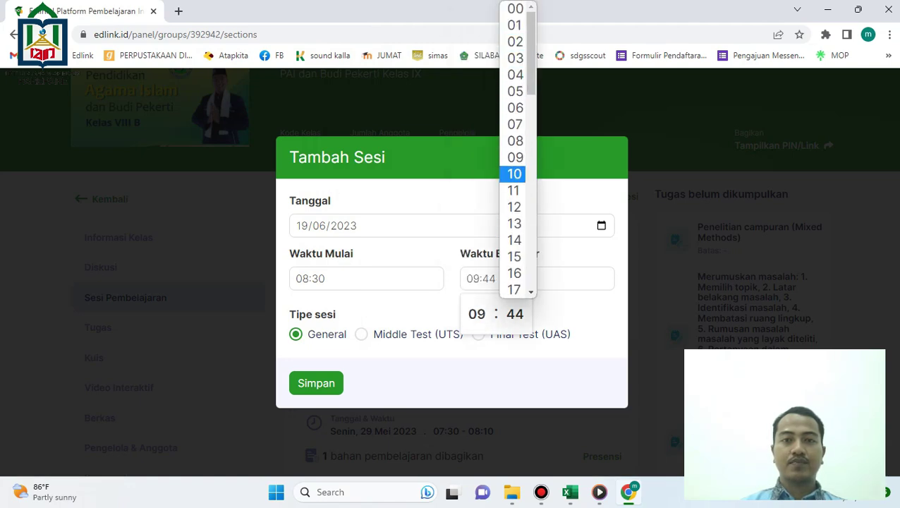
click(514, 173)
click(315, 383)
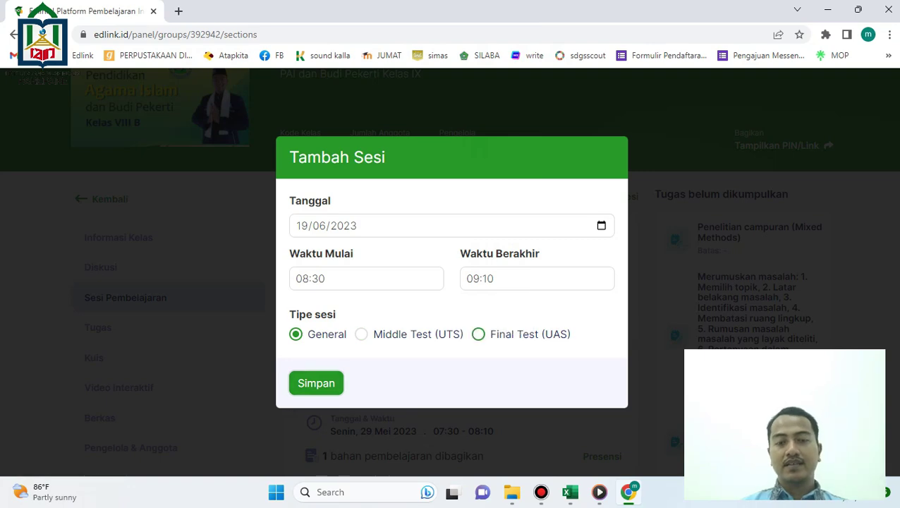
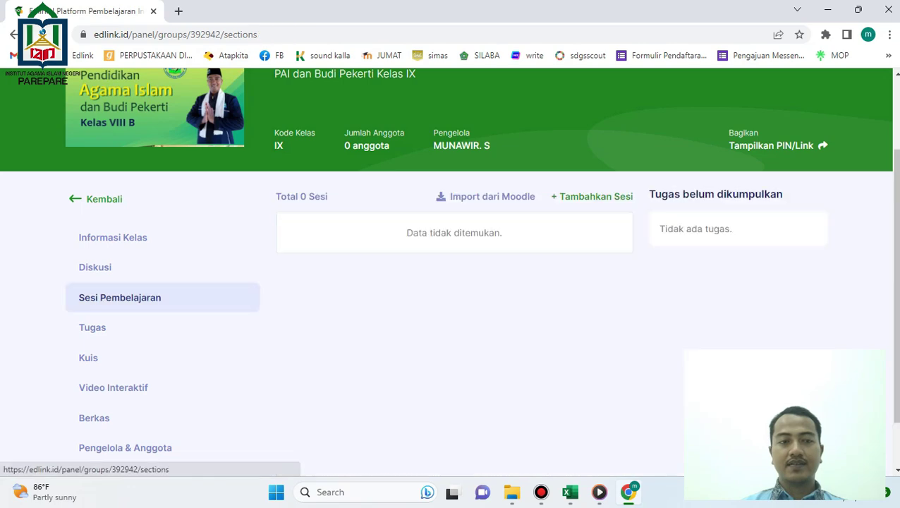
Reopen the fifth session's schedule for editing and save its existing date and times again.
scroll(454, 282, down, 7)
click(612, 341)
click(447, 374)
click(611, 342)
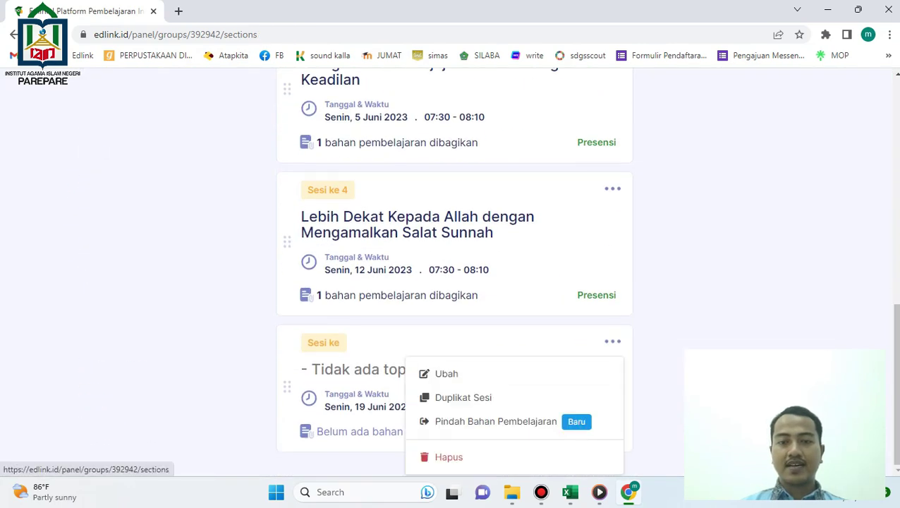
click(445, 373)
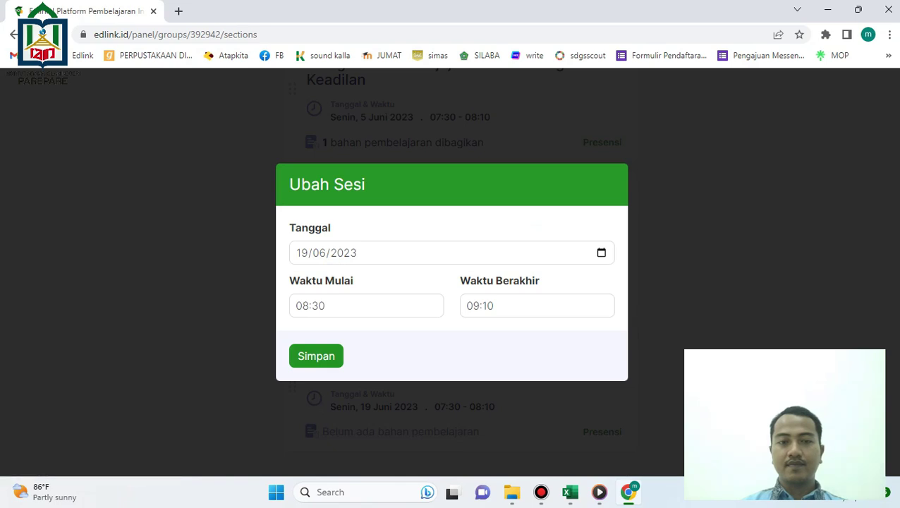
click(316, 355)
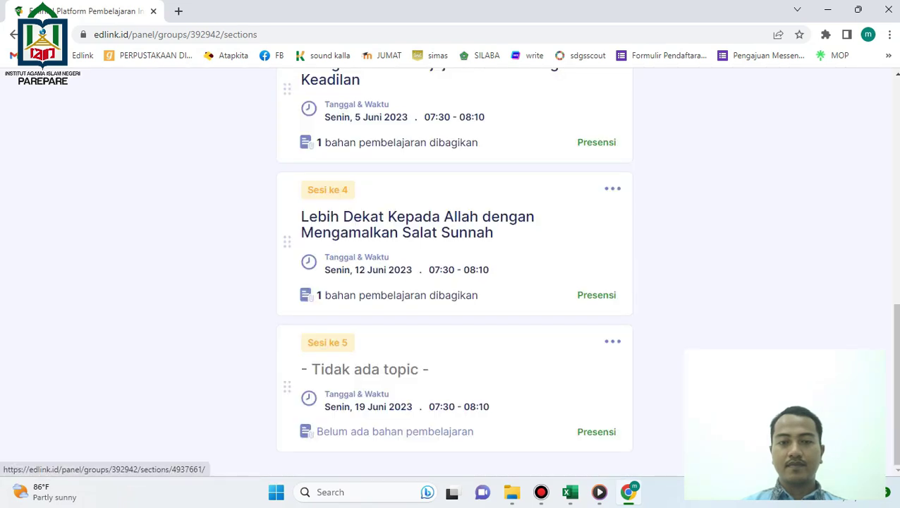
click(612, 341)
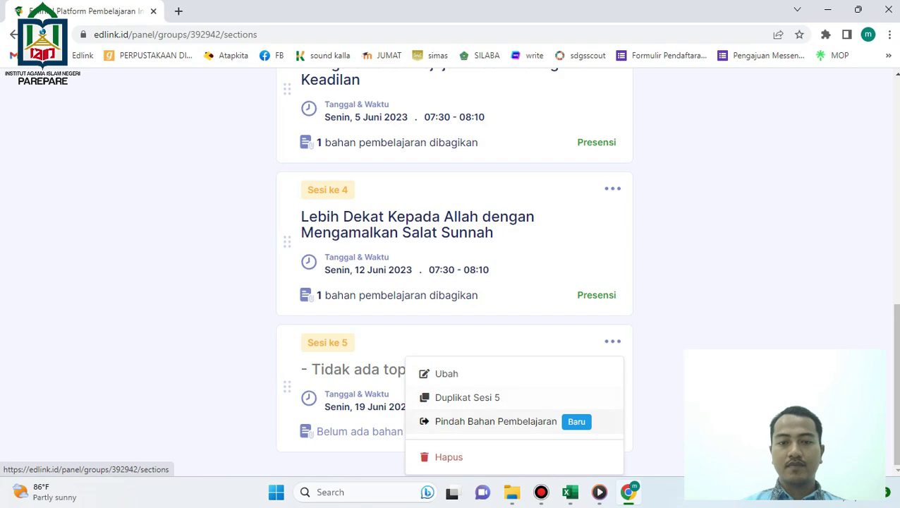
click(446, 374)
click(315, 354)
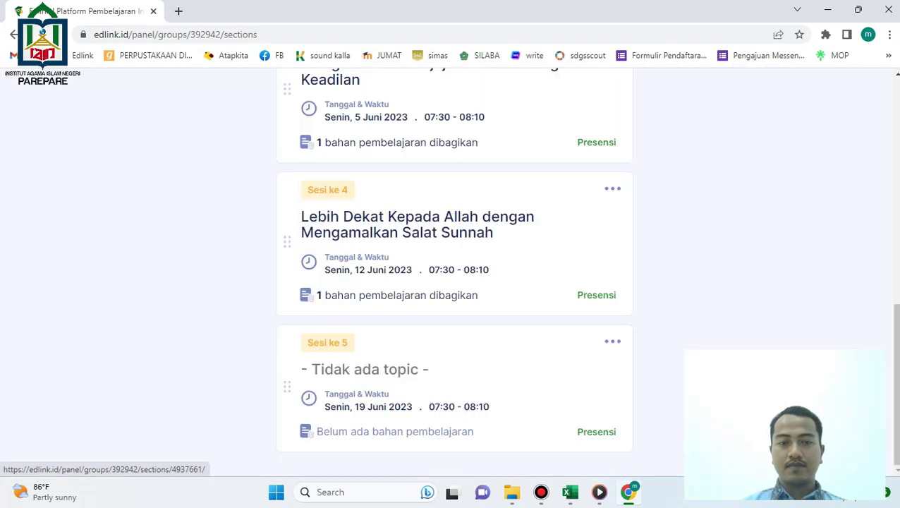
Open the fifth session, enter "Jiwa Lebih Tenang dengan Banyak Melakukan Sujud" as both its topic and learning objective, and save the session information.
click(364, 369)
scroll(365, 370, down, 2)
scroll(364, 369, up, 5)
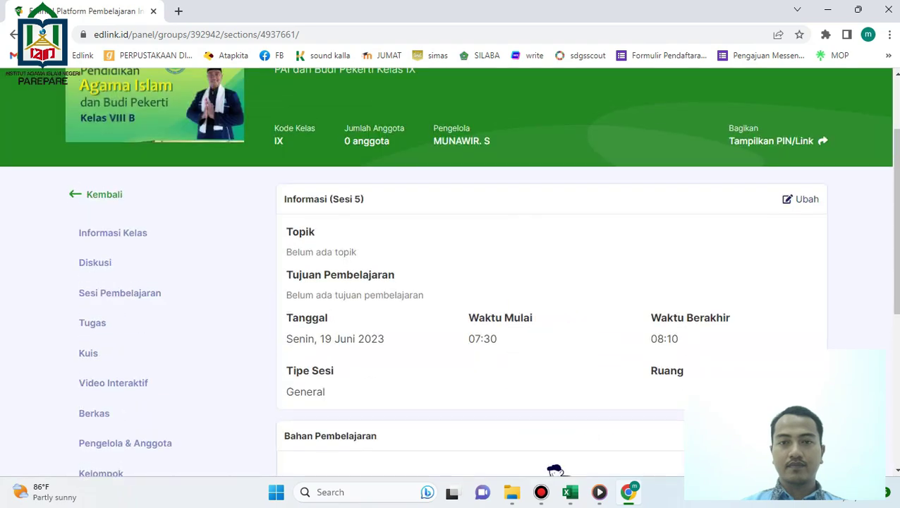
click(800, 199)
click(551, 257)
text(Jiwa Lebih Tenang dengan Banyak Melakukan Sujud)
click(551, 337)
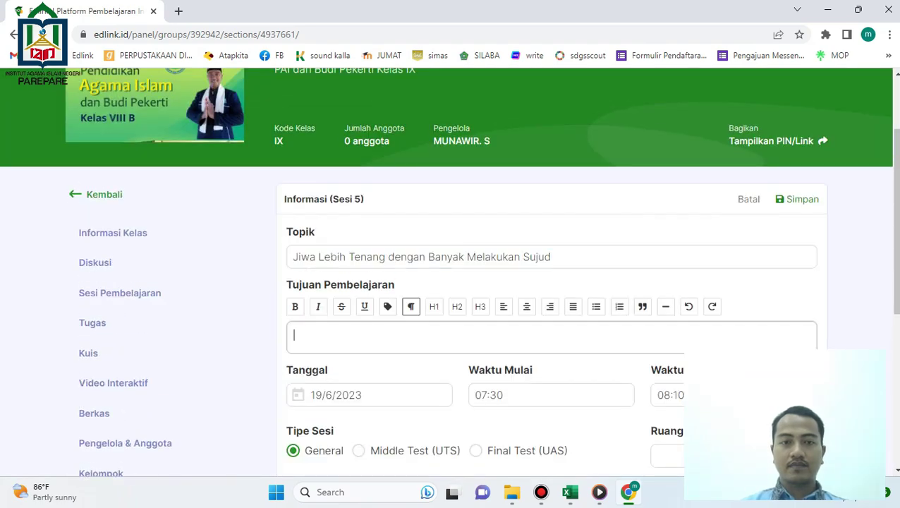
text(Jiwa Lebih Tenang dengan Banyak Melakukan Sujud)
scroll(551, 337, down, 5)
scroll(452, 282, up, 5)
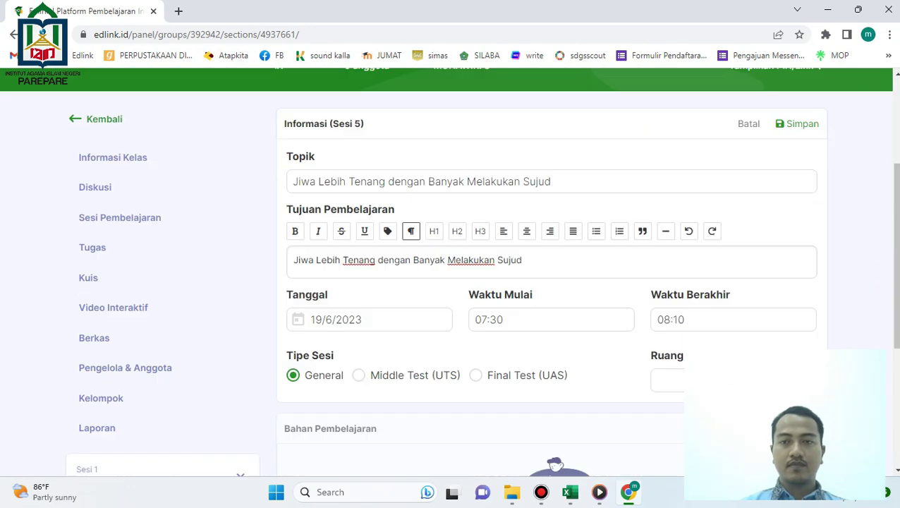
click(800, 198)
Add a Materi item to session five's learning materials and title it "Jiwa Lebih Tenang dengan Banyak Melakukan Sujud".
scroll(452, 282, down, 3)
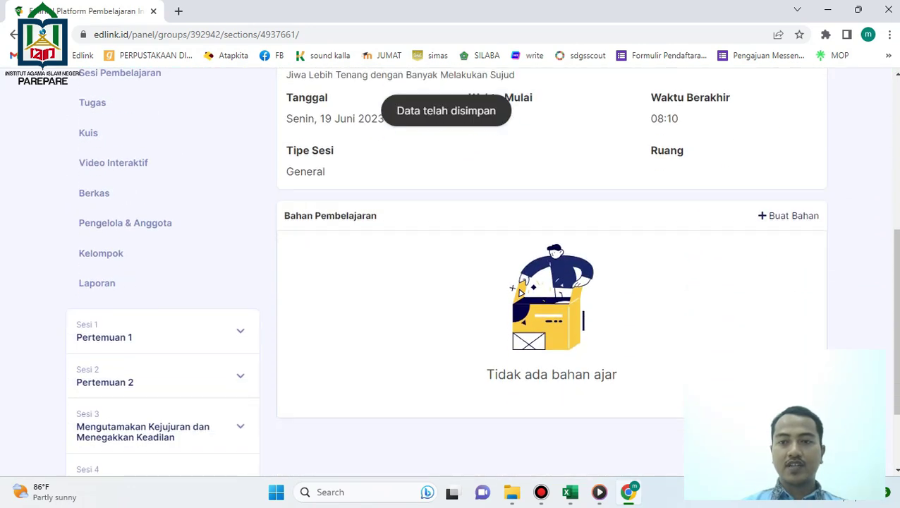
click(788, 215)
click(440, 351)
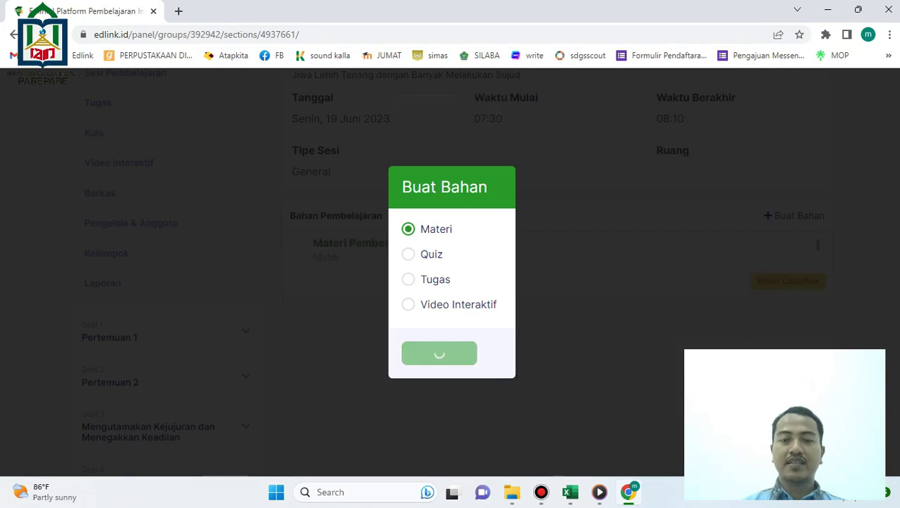
scroll(451, 282, up, 3)
click(363, 285)
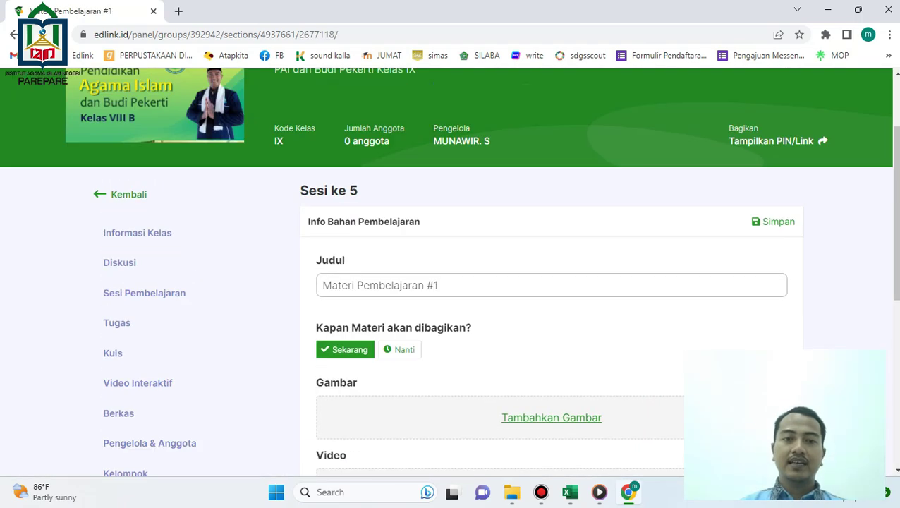
key(ctrl+a)
text(Jiwa Lebih Tenang dengan Banyak Melakukan Sujud)
Enter "Jiwa Lebih Tenang dengan Banyak Melakukan Sujud" in the text area below session five's material attachments and save the material.
scroll(451, 282, down, 5)
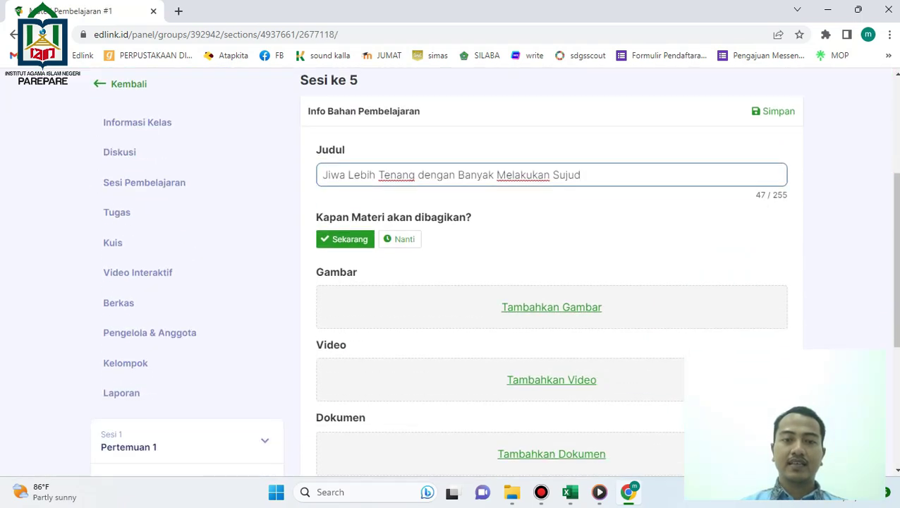
click(423, 320)
text(Jiwa Lebih Tenang dengan Banyak Melakukan Sujud)
scroll(452, 282, up, 5)
click(772, 167)
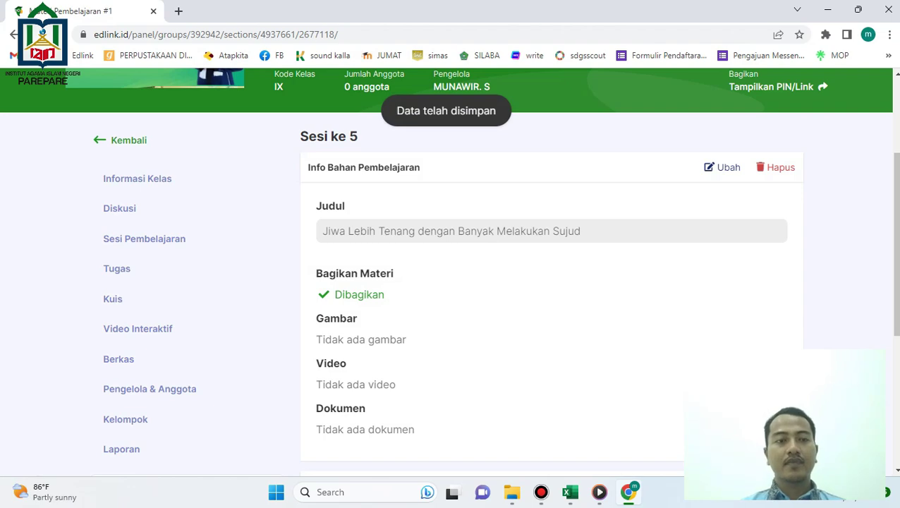
Return to the session list, copy the Pertemuan 6 topic "Pertumbuhan Ilmu Pengetahuan pada Masa Umayyah" from Excel, and switch back to Edlink.
click(144, 238)
scroll(451, 282, down, 5)
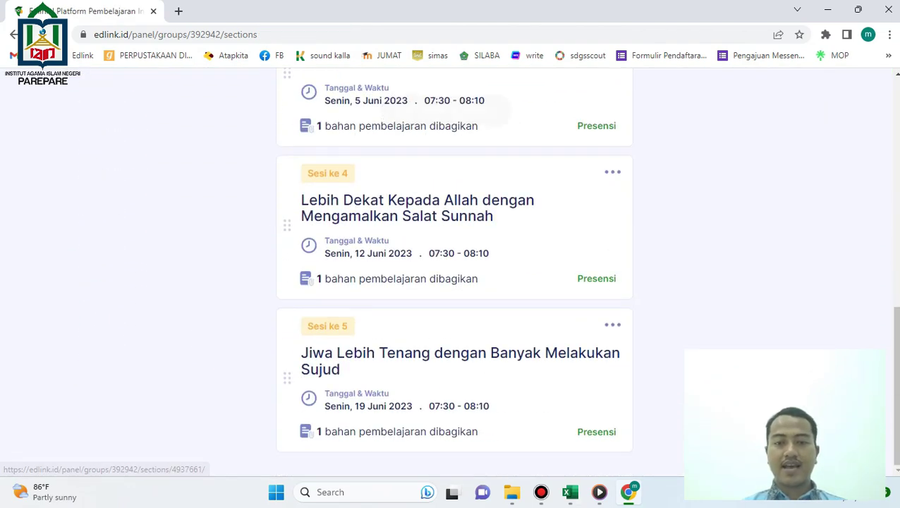
key(alt+Tab)
key(Down)
key(ctrl+c)
key(alt+Tab)
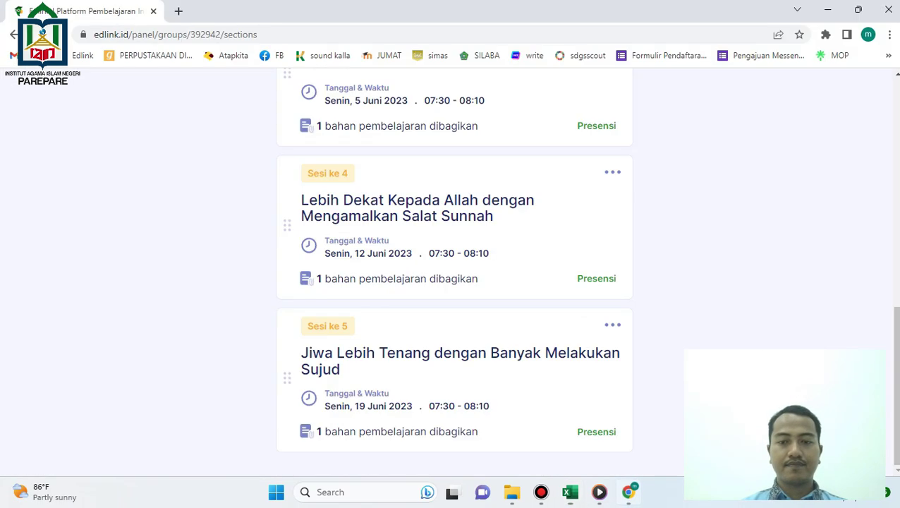
Start adding a new learning session and set its date to 26 June 2023.
scroll(451, 282, up, 6)
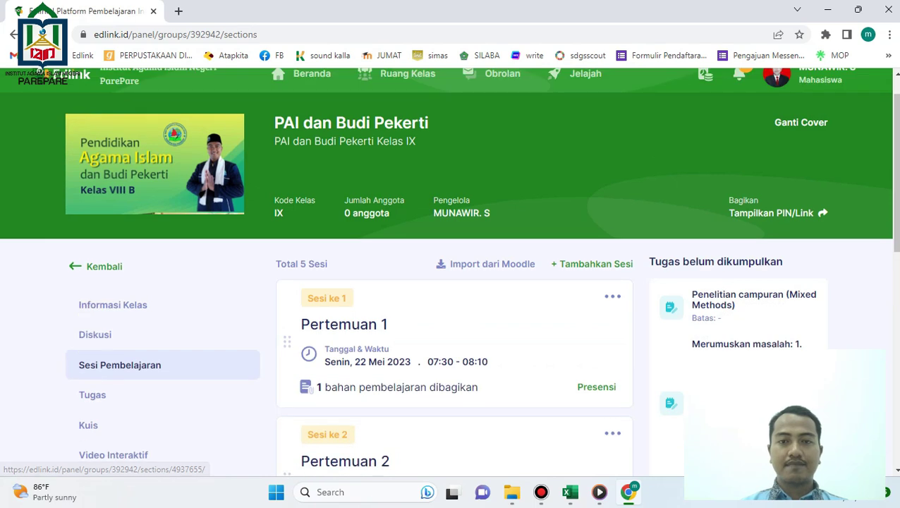
click(591, 264)
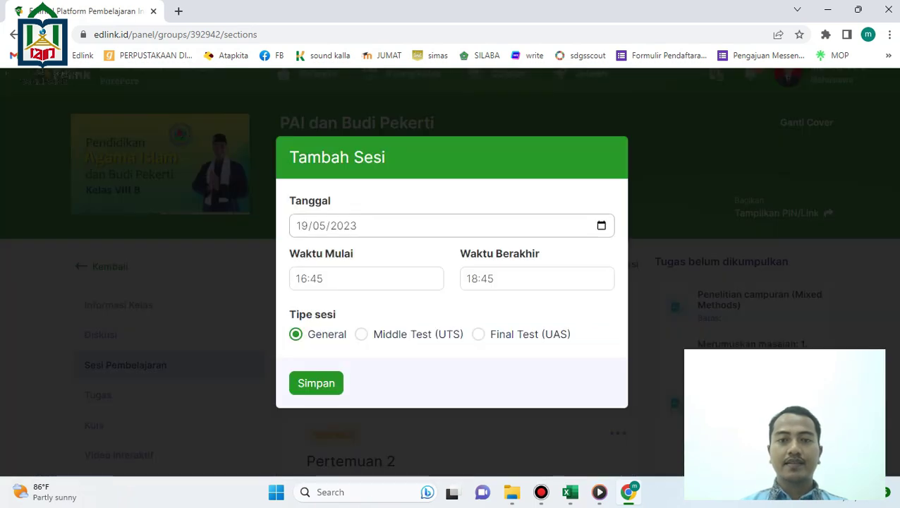
click(600, 226)
click(416, 252)
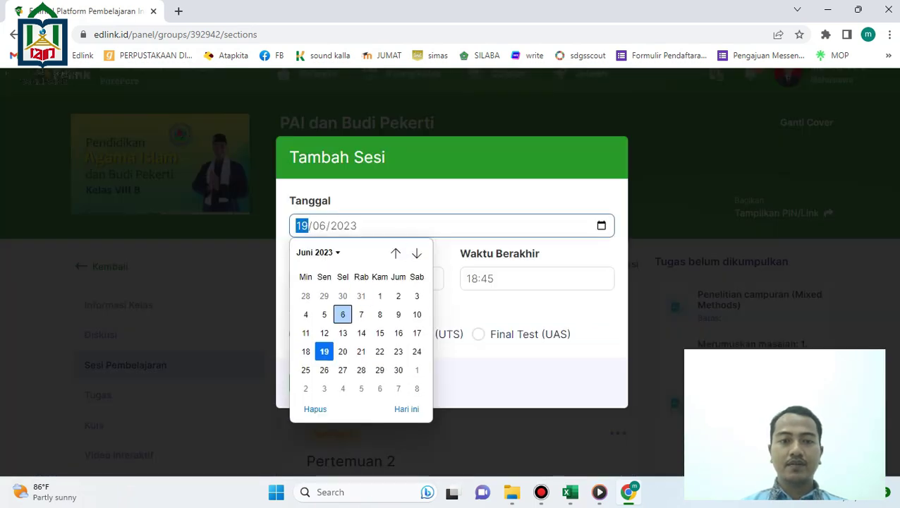
click(324, 370)
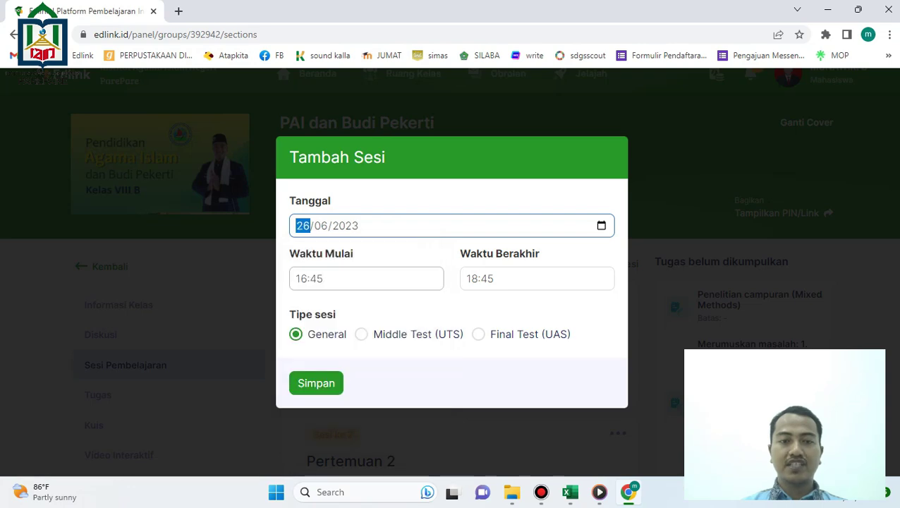
Set the new session's start time to 08:30 and end time to 09:10, and save the session.
click(353, 279)
click(305, 313)
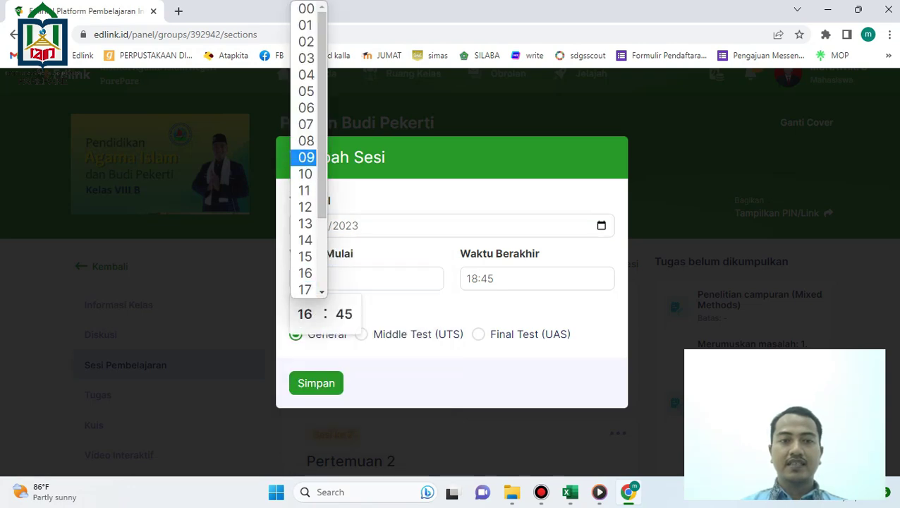
click(305, 140)
click(344, 313)
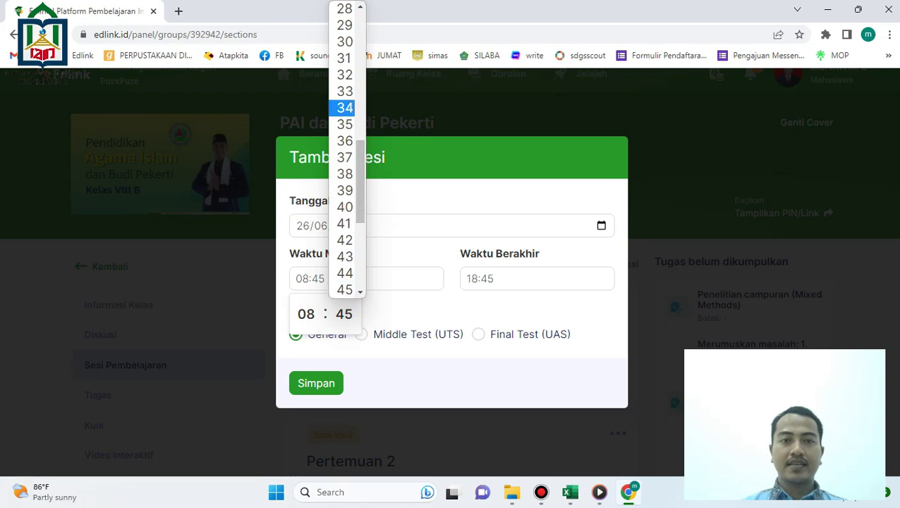
click(344, 41)
click(466, 278)
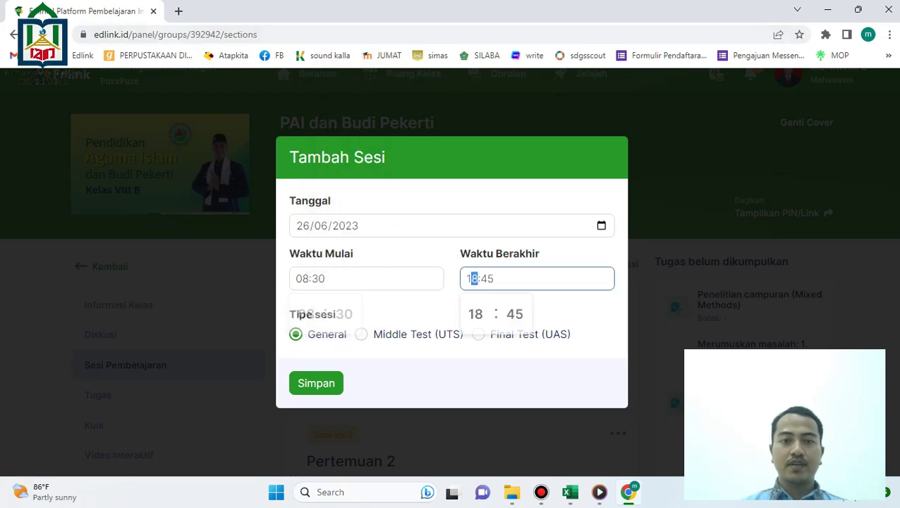
click(475, 313)
click(476, 141)
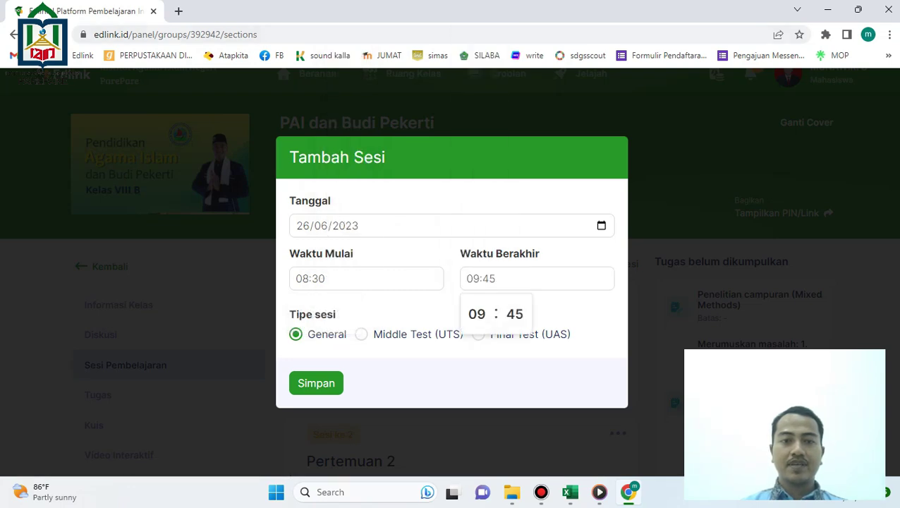
click(514, 313)
scroll(515, 85, up, 5)
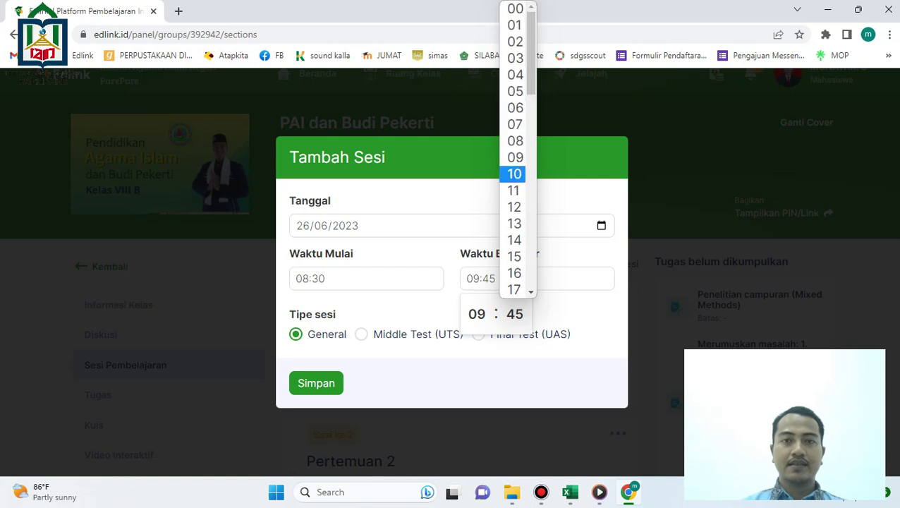
click(515, 173)
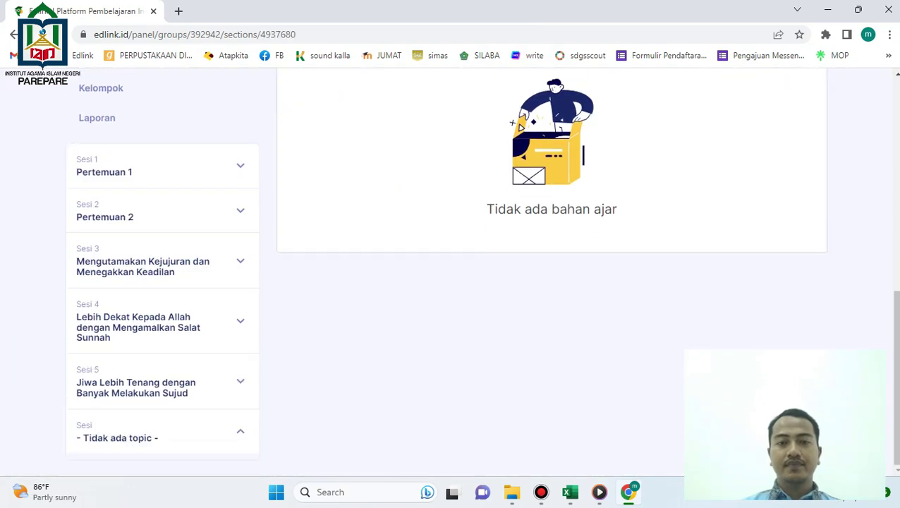
Edit the new session's information, enter "Pertumbuhan Ilmu Pengetahuan pada Masa Umayyah" as both topic and learning objective, and save it.
scroll(452, 282, up, 5)
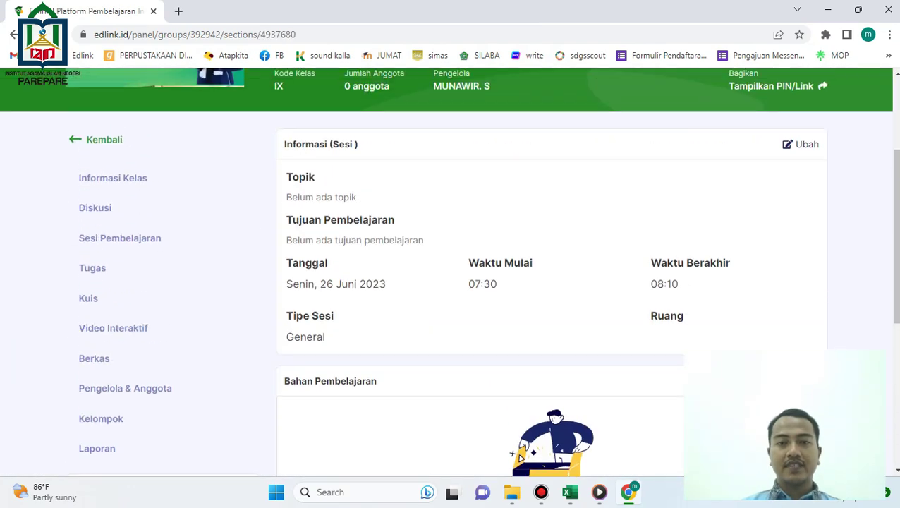
click(800, 145)
click(551, 201)
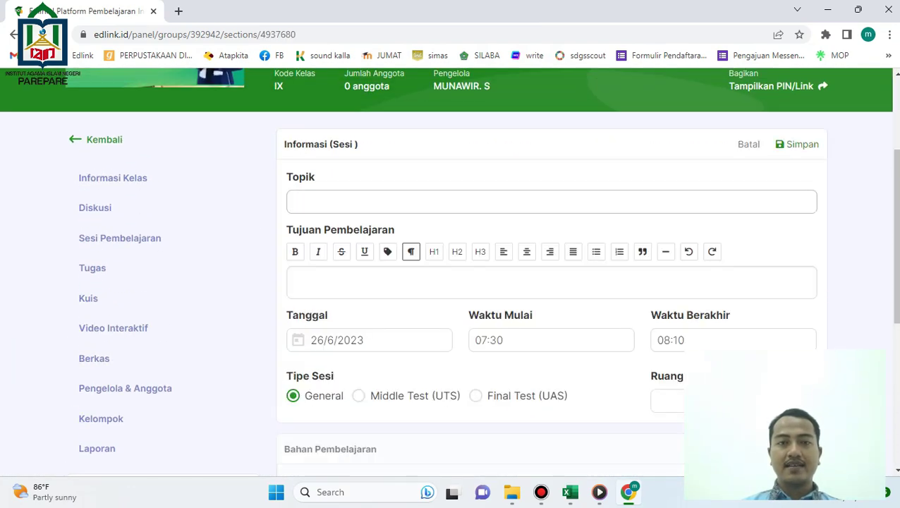
text(Pertumbuhan Ilmu Pengetahuan pada Masa Umayyah)
click(551, 282)
text(Pertumbuhan Ilmu Pengetahuan pada Masa Umayyah)
scroll(520, 305, down, 3)
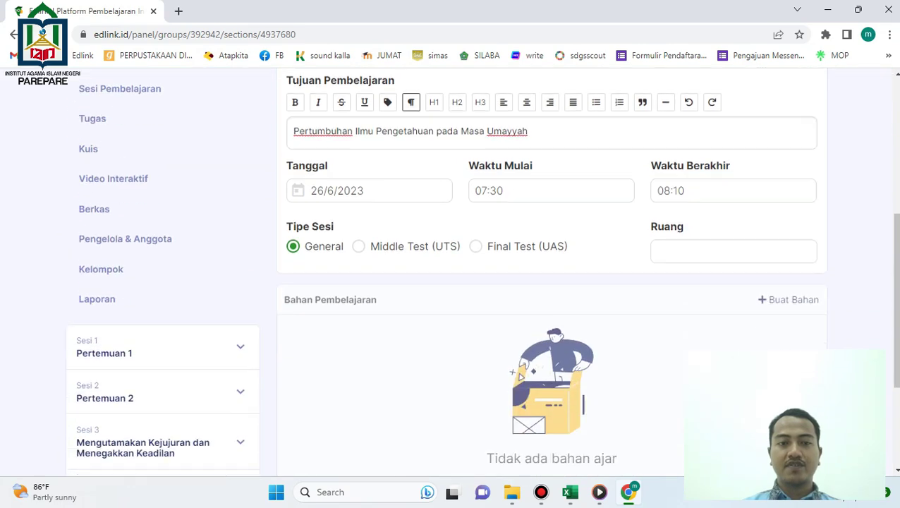
scroll(549, 282, up, 3)
click(778, 144)
Add a Materi item to session six's learning materials and title it "Pertumbuhan Ilmu Pengetahuan pada Masa Umayyah".
scroll(549, 282, down, 3)
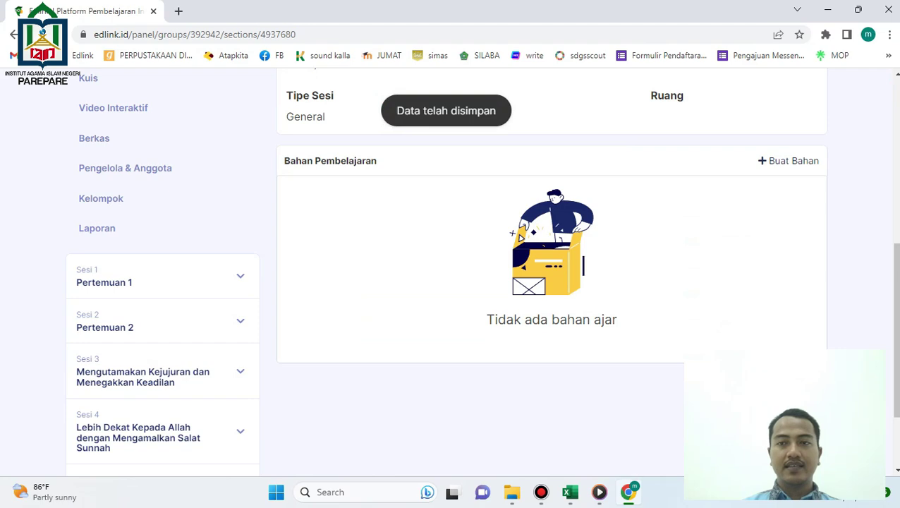
click(788, 161)
click(439, 353)
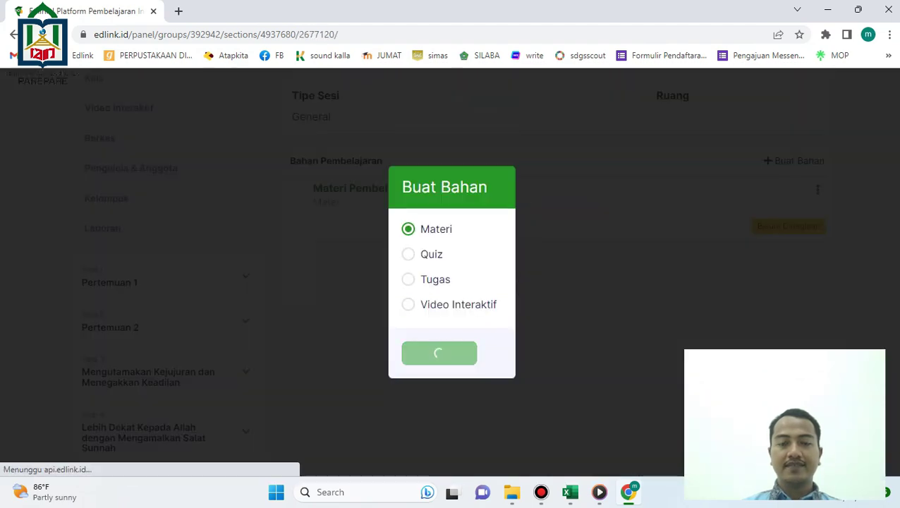
scroll(550, 275, up, 5)
drag(440, 341, 320, 341)
text(Pertumbuhan Ilmu Pengetahuan pada Masa Umayyah)
Enter "Pertumbuhan Ilmu Pengetahuan pada Masa Umayyah" as the note of session six's material and save the material.
scroll(451, 338, down, 5)
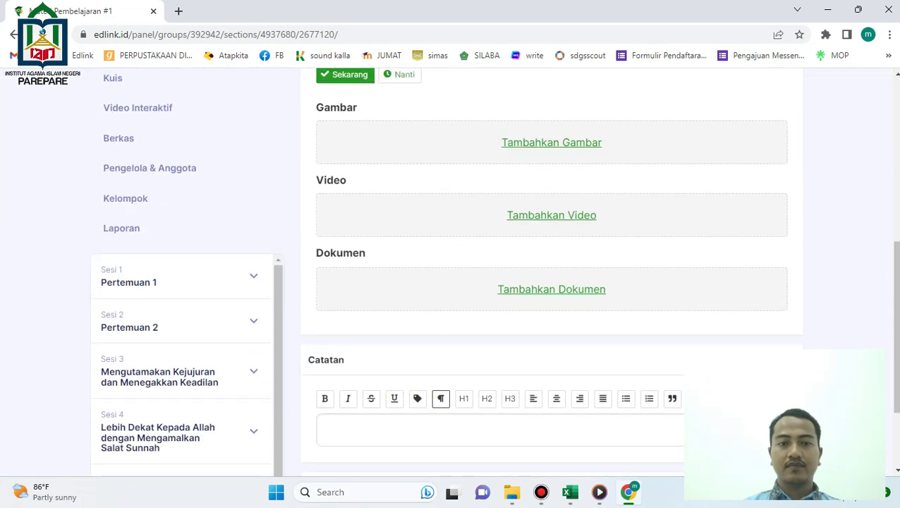
click(416, 429)
text(Pertumbuhan Ilmu Pengetahuan pada Masa Umayyah)
scroll(493, 282, down, 2)
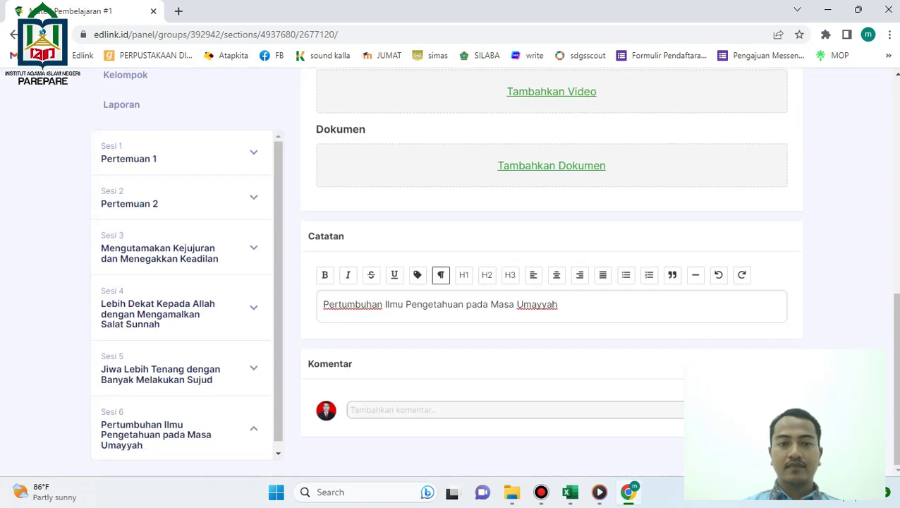
scroll(494, 282, up, 6)
click(773, 264)
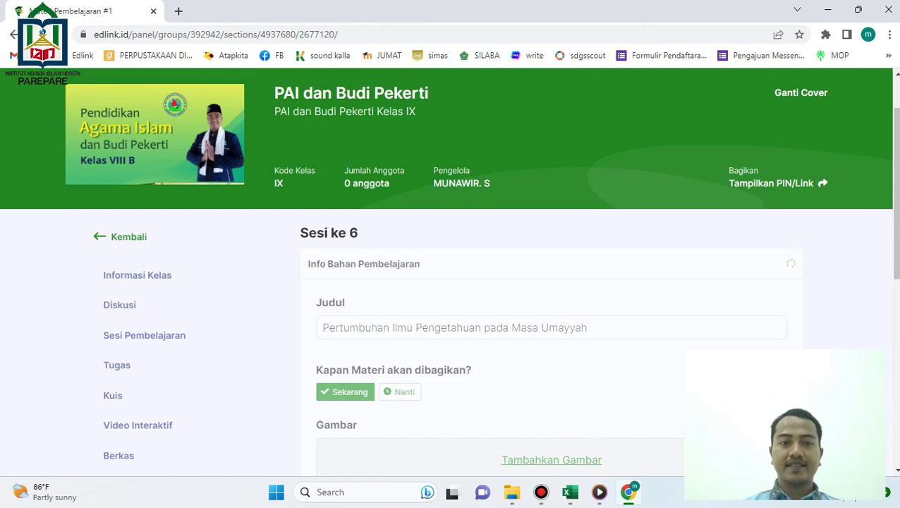
Return to the session list and review the topics, dates and shared materials of all sessions.
click(144, 335)
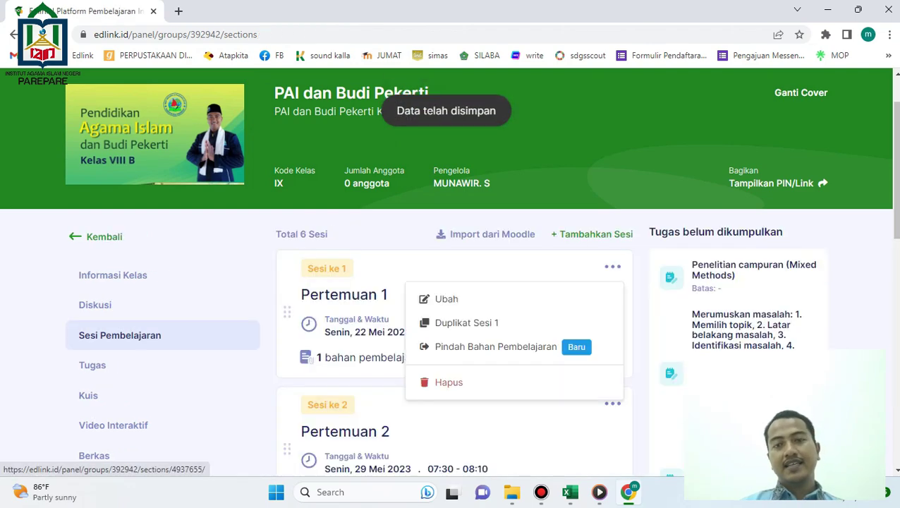
scroll(454, 303, down, 1)
scroll(452, 282, down, 2)
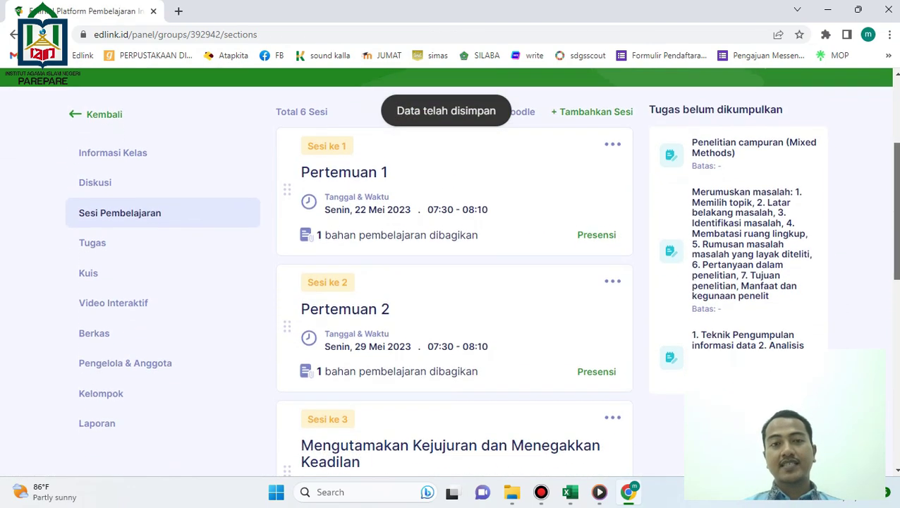
scroll(452, 282, down, 3)
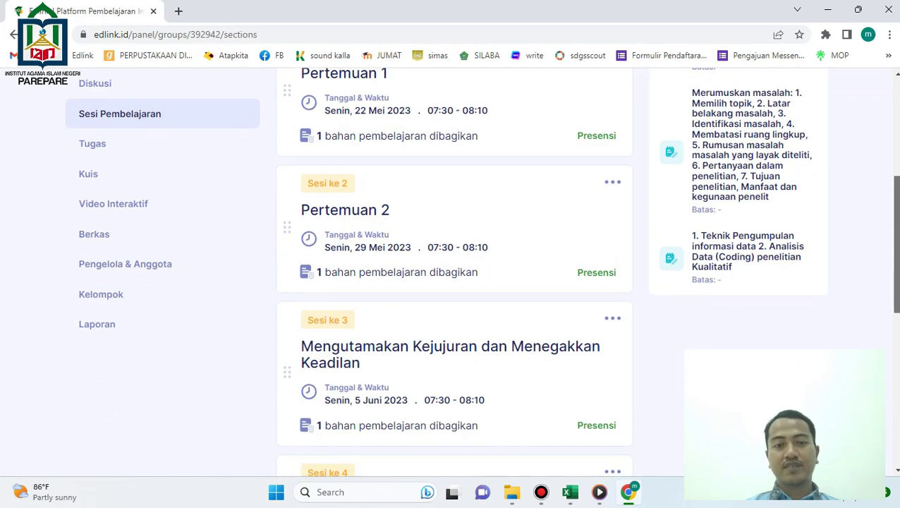
scroll(451, 282, down, 4)
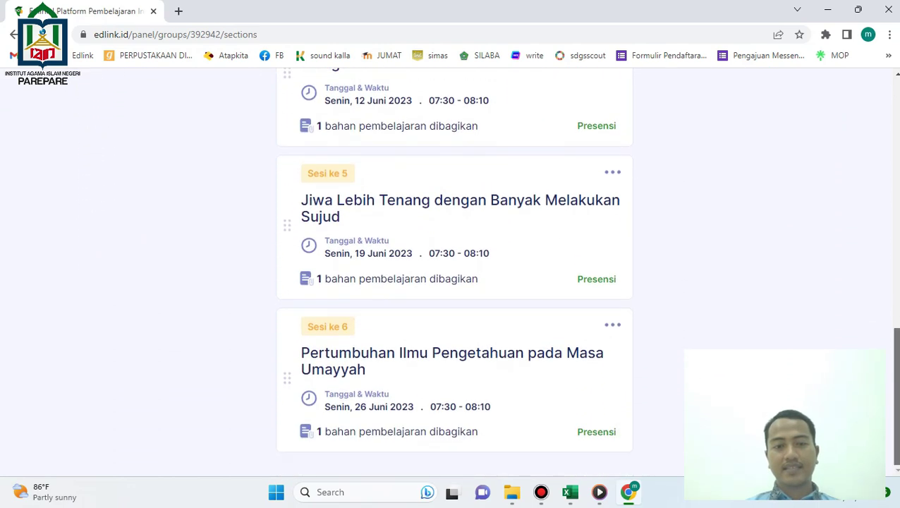
scroll(451, 282, up, 8)
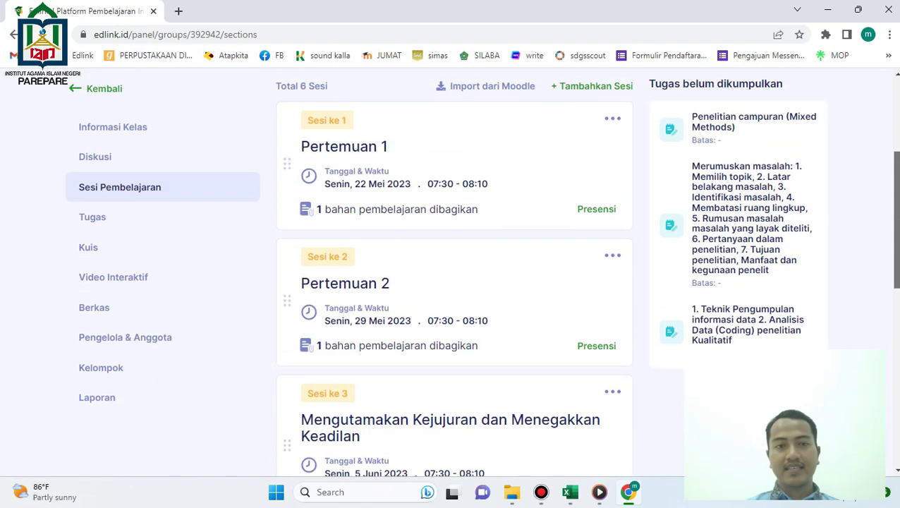
scroll(451, 282, down, 7)
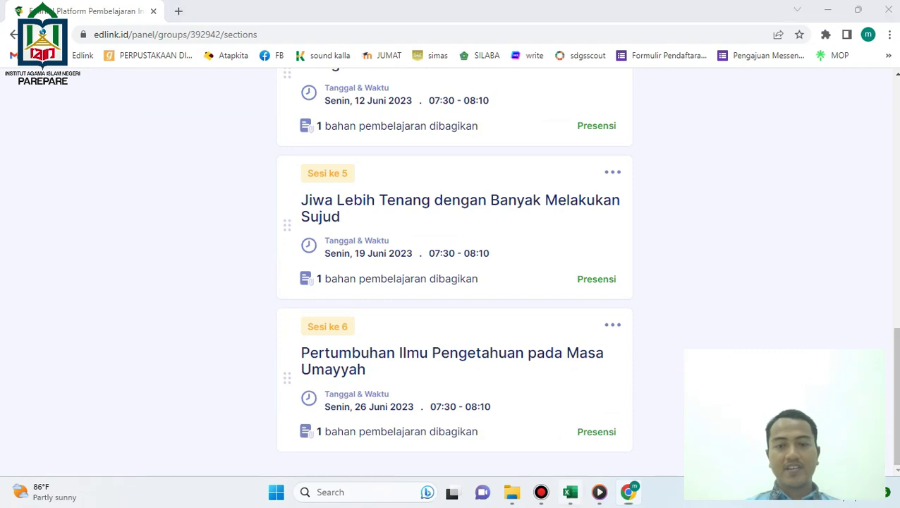
Copy the next topic, "Rendah Hati, Hemat, dan Sederhana Membuat Hidup Lebih Mulia", from Excel and switch back to Edlink.
key(alt+Tab)
click(406, 208)
key(ctrl+c)
key(alt+Tab)
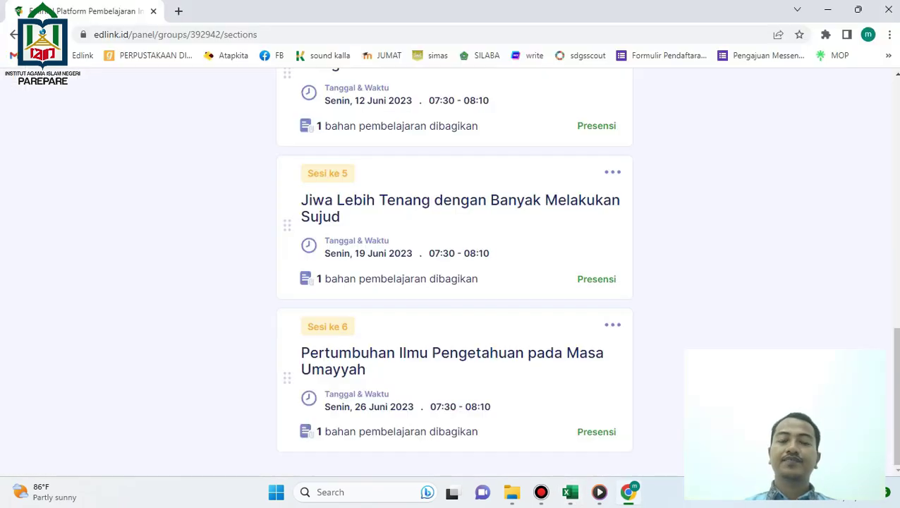
Add another learning session dated 26 June 2023, keeping the default times and the General type, and save it.
scroll(454, 272, up, 10)
click(591, 302)
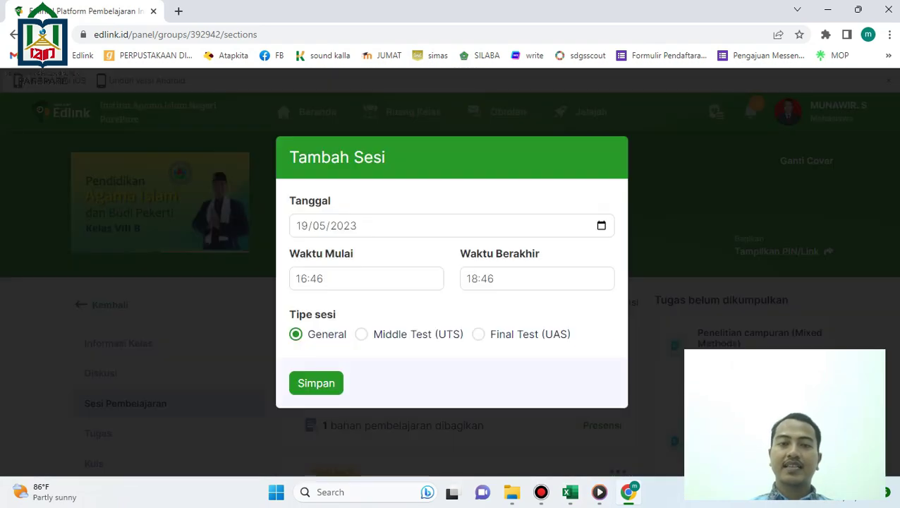
click(600, 225)
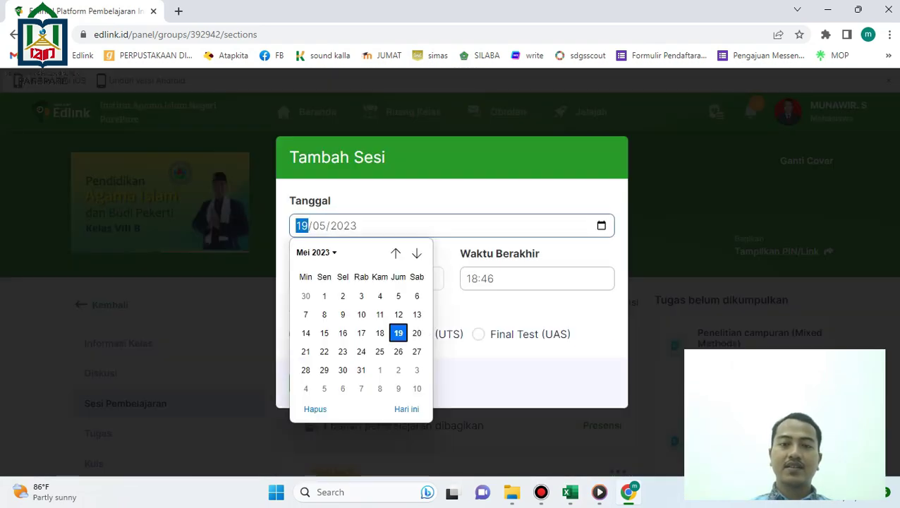
click(417, 252)
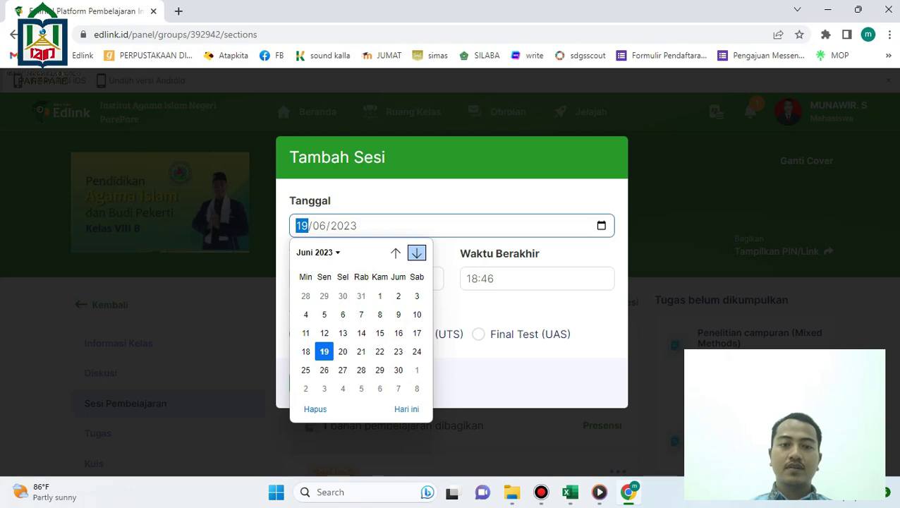
click(324, 370)
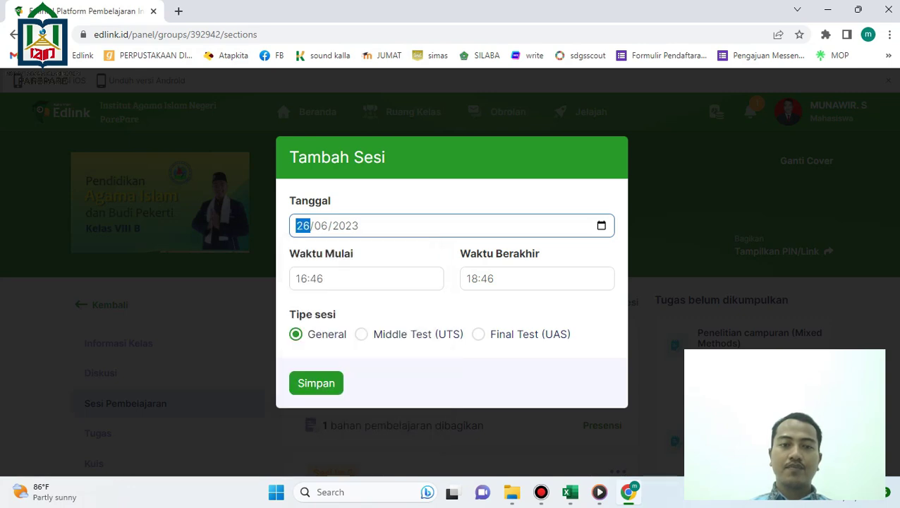
click(316, 382)
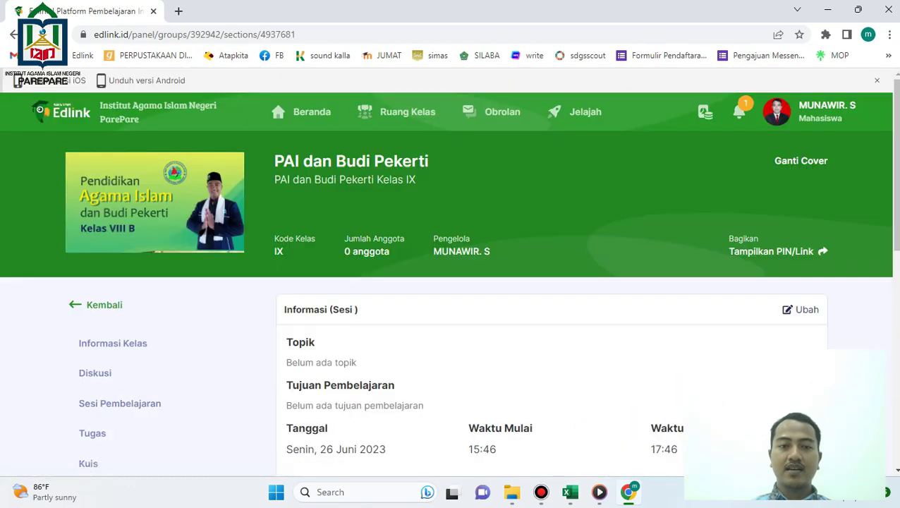
Open the seventh session's information for editing and set its start time to 08:30.
scroll(451, 282, down, 3)
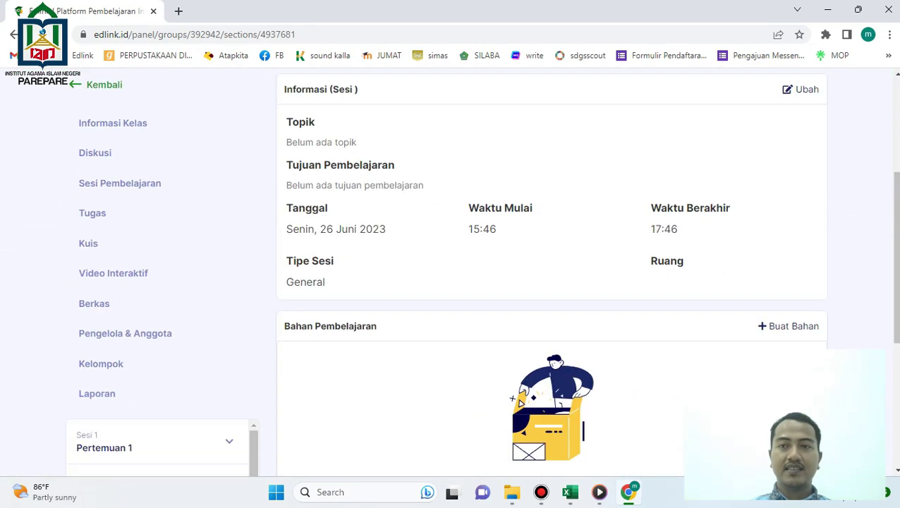
click(800, 89)
click(536, 285)
click(484, 320)
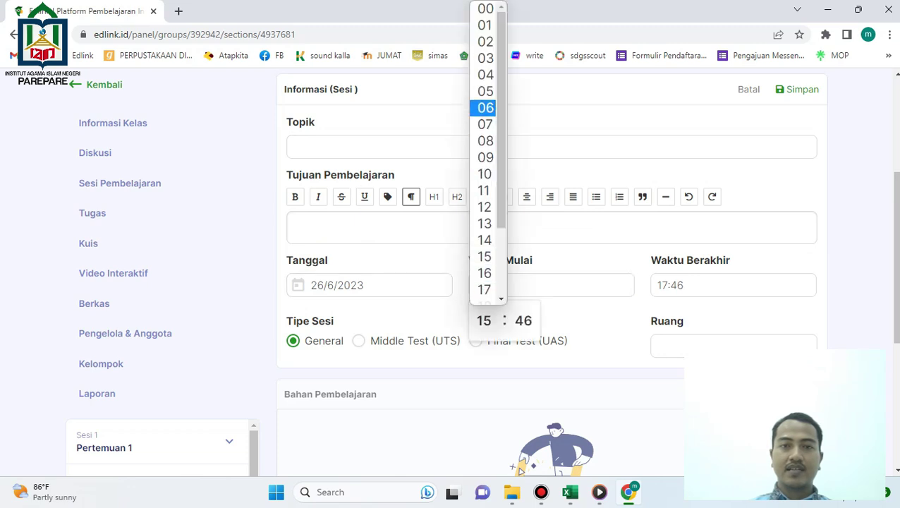
click(484, 141)
click(523, 320)
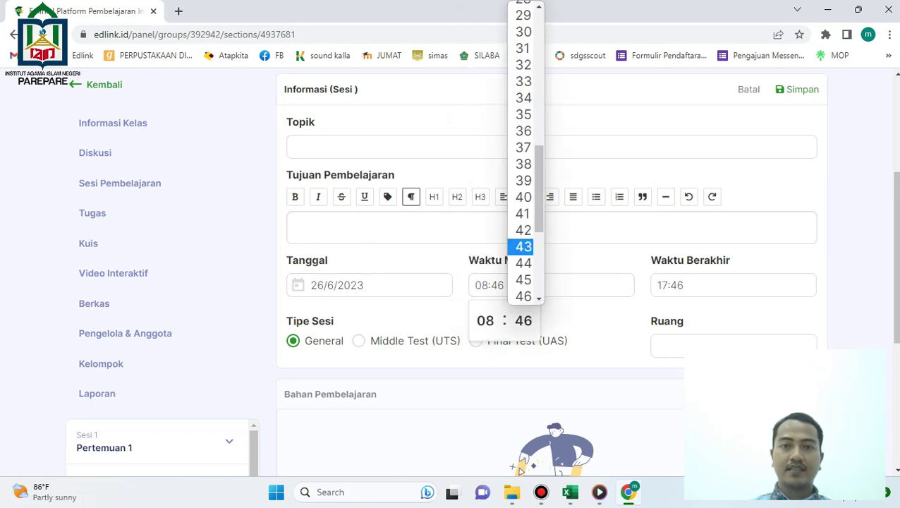
click(523, 30)
Set the seventh session's end time to 09:10.
click(734, 284)
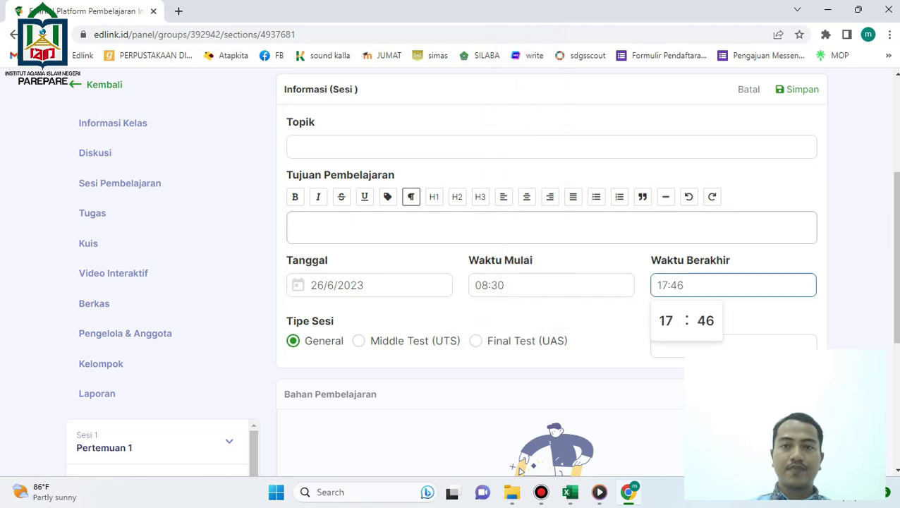
click(666, 320)
click(667, 147)
click(705, 321)
scroll(705, 176, up, 5)
click(705, 173)
Set the seventh session's topic and learning objective to "Rendah Hati, Hemat, dan Sederhana Membuat Hidup Lebih Mulia" and save the session information.
click(395, 227)
scroll(387, 196, up, 3)
click(394, 256)
key(ctrl+v)
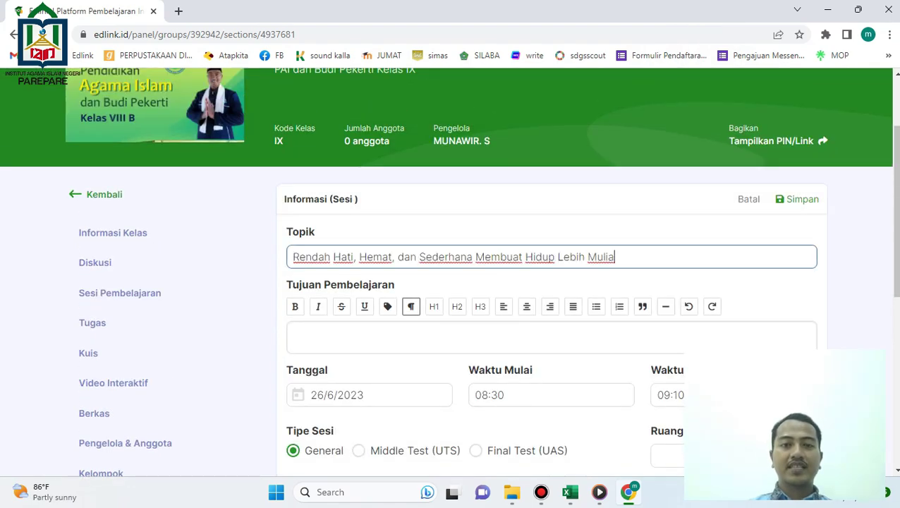
scroll(395, 257, down, 2)
click(395, 227)
key(ctrl+v)
scroll(479, 275, down, 3)
scroll(479, 275, up, 4)
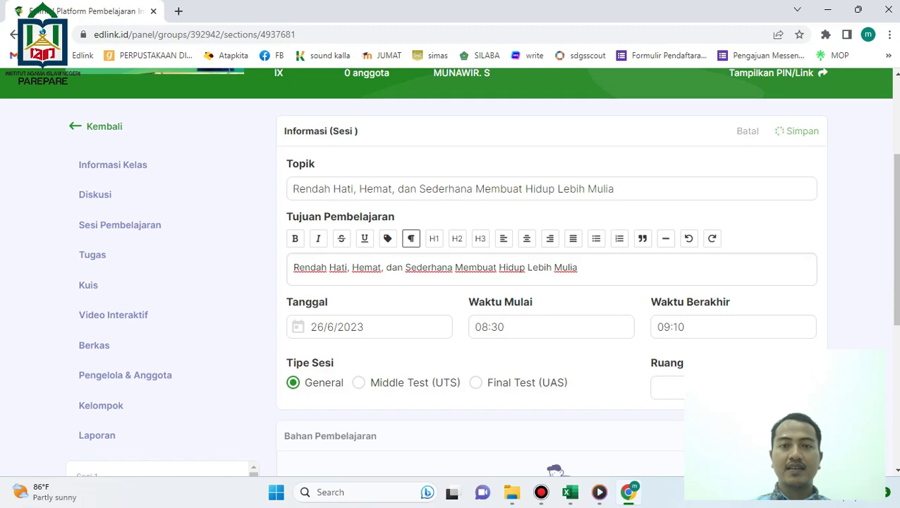
Add a Materi item to the seventh session and title it "Rendah Hati, Hemat, dan Sederhana Membuat Hidup Lebih Mulia".
scroll(479, 275, down, 4)
click(787, 147)
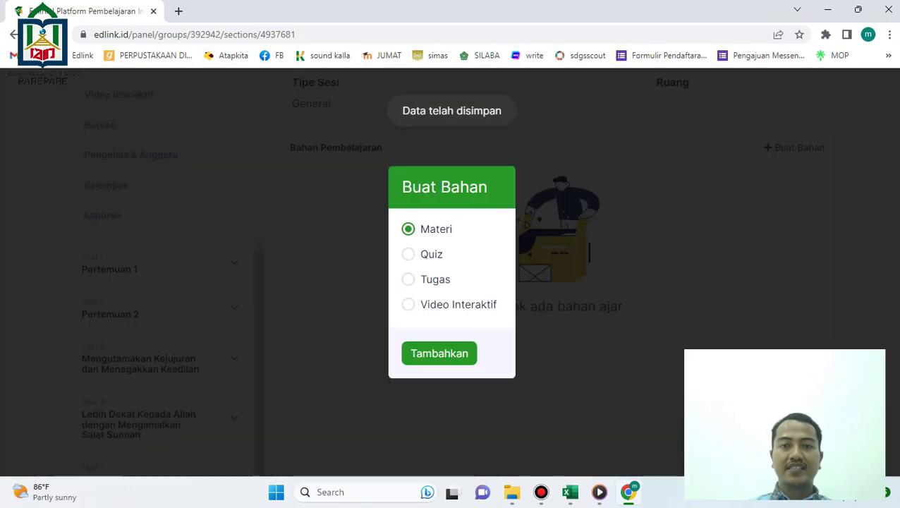
click(438, 352)
scroll(441, 331, up, 5)
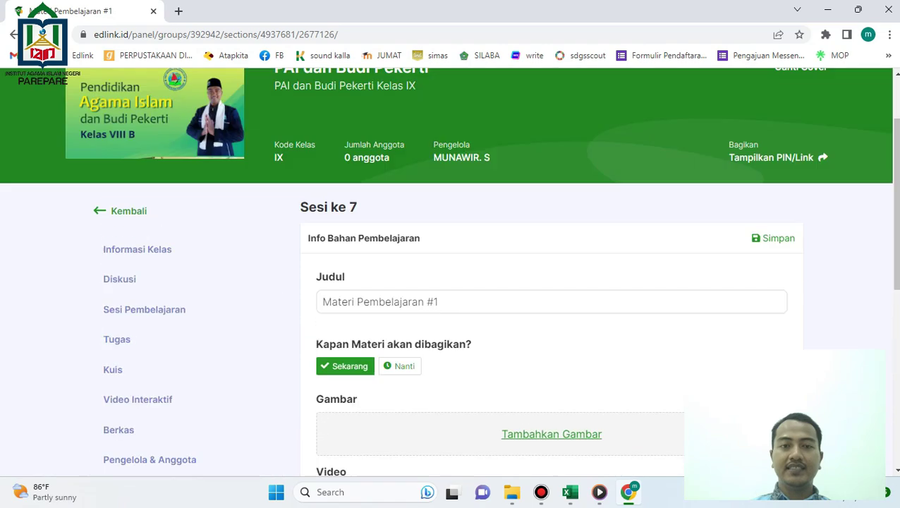
drag(439, 327, 317, 328)
text(Rendah Hati, Hemat, dan Sederhana Membuat Hidup Lebih Mulia)
Enter "Rendah Hati, Hemat, dan Sederhana Membuat Hidup Lebih Mulia" as the material's note and save the material.
scroll(440, 275, down, 6)
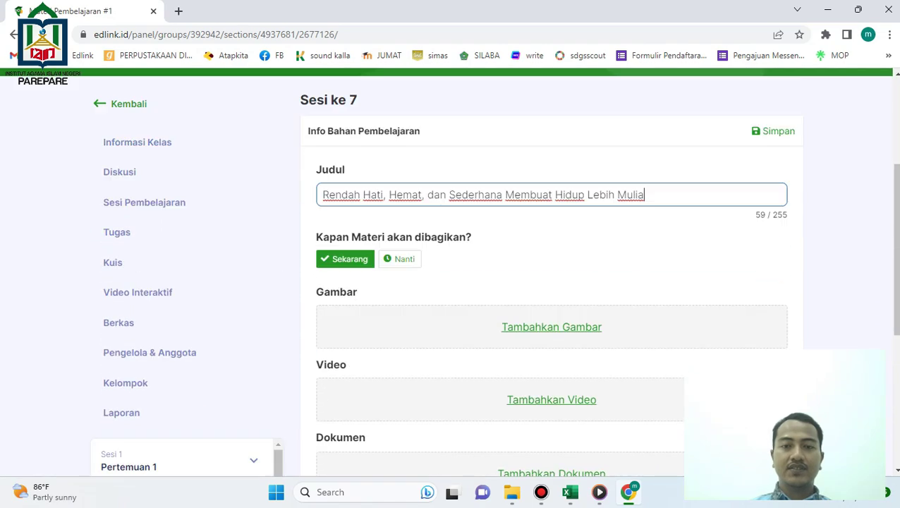
click(440, 306)
text(Rendah Hati, Hemat, dan Sederhana Membuat Hidup Lebih Mulia)
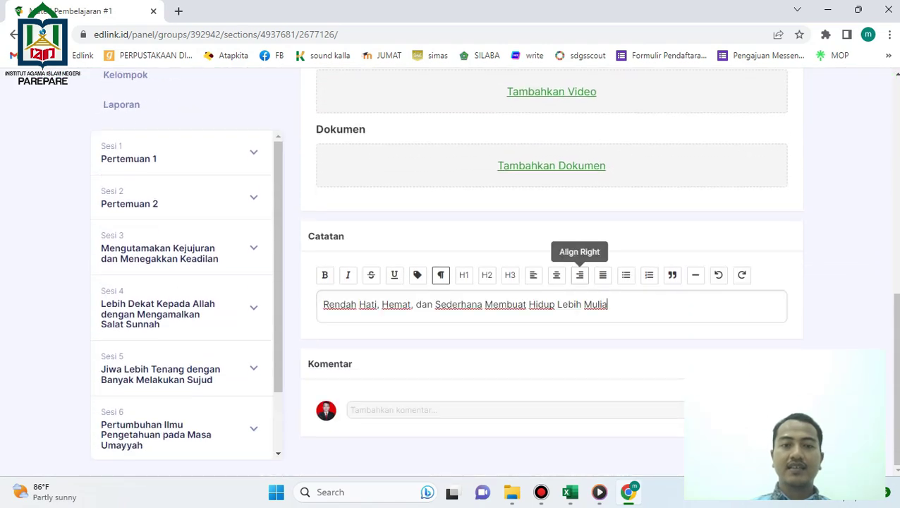
scroll(487, 274, up, 6)
scroll(487, 274, up, 1)
click(773, 264)
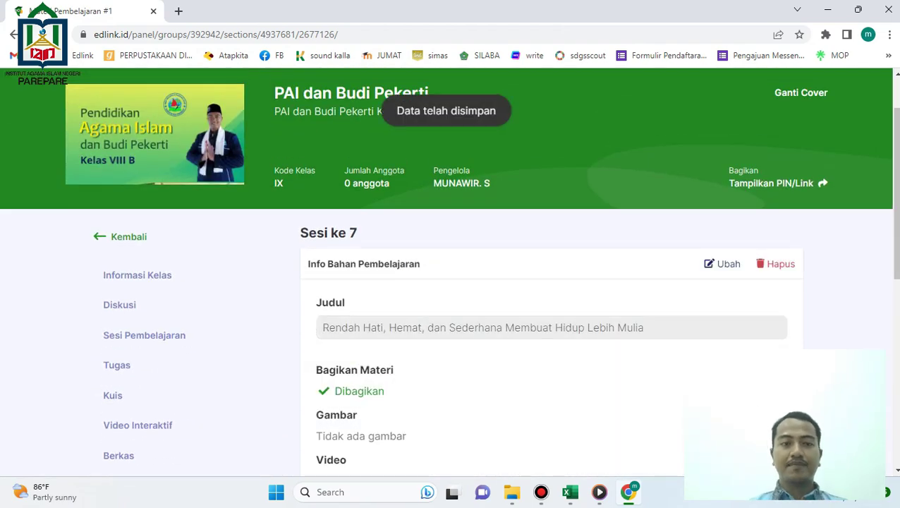
Return to the class's learning session list and review the topics, dates and times of all the sessions.
click(144, 335)
scroll(455, 311, down, 8)
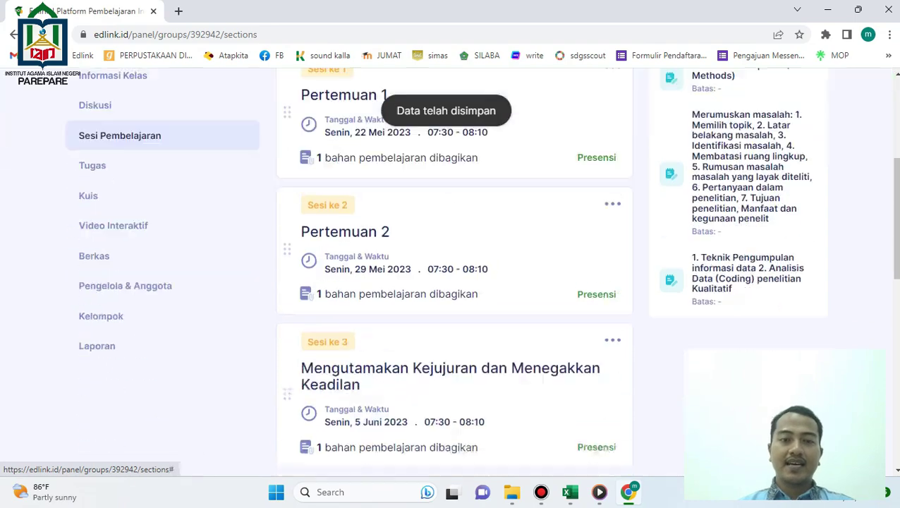
scroll(451, 282, down, 4)
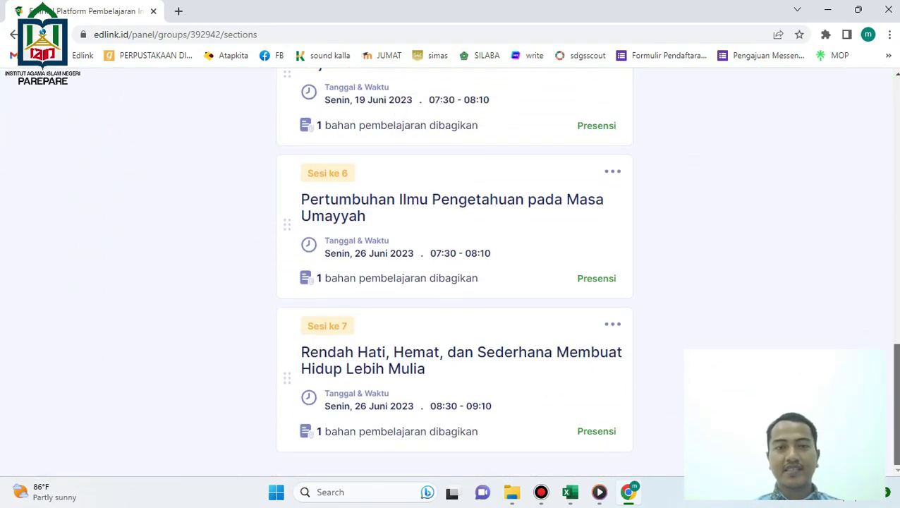
scroll(451, 282, up, 10)
scroll(451, 282, down, 6)
scroll(451, 282, down, 4)
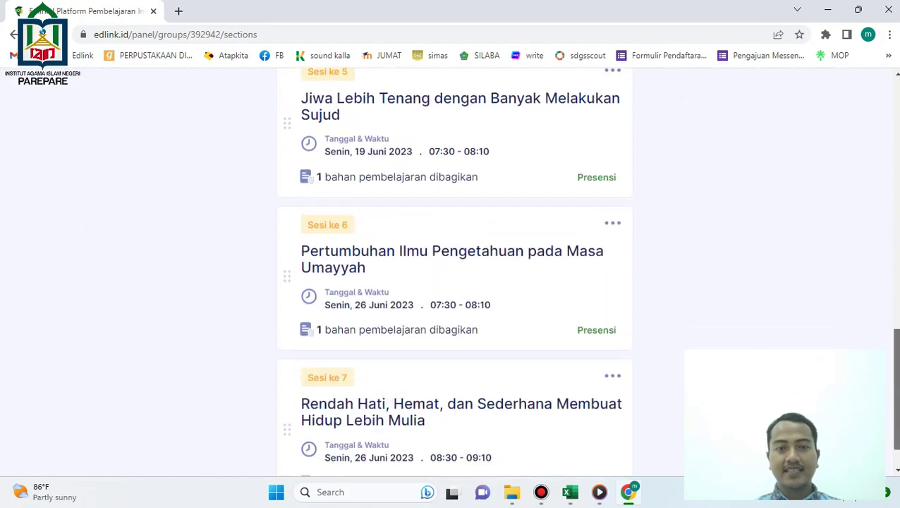
scroll(451, 282, up, 8)
scroll(451, 282, up, 5)
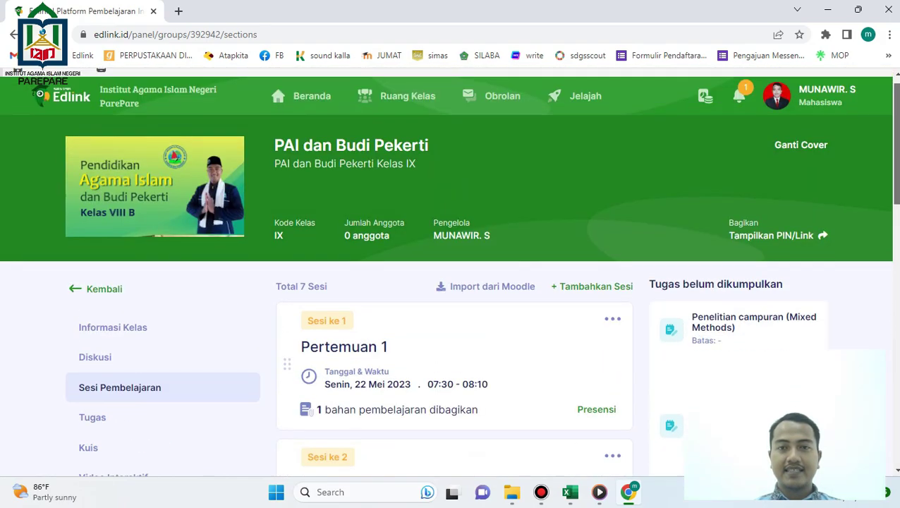
scroll(451, 282, down, 10)
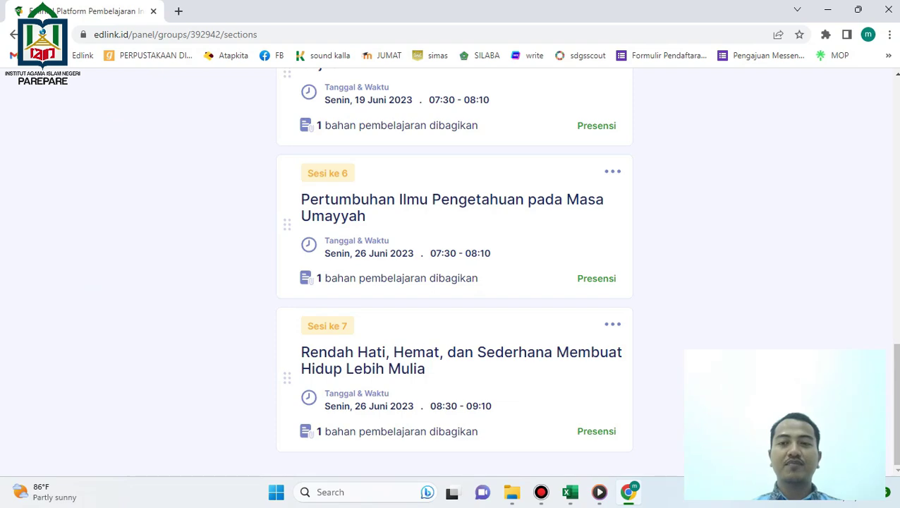
key(alt+Tab)
key(Down)
key(alt+Tab)
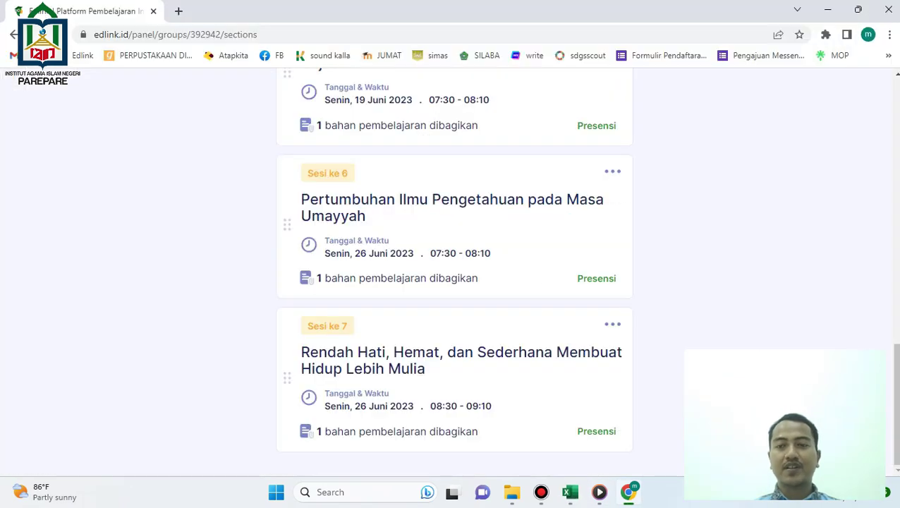
click(540, 492)
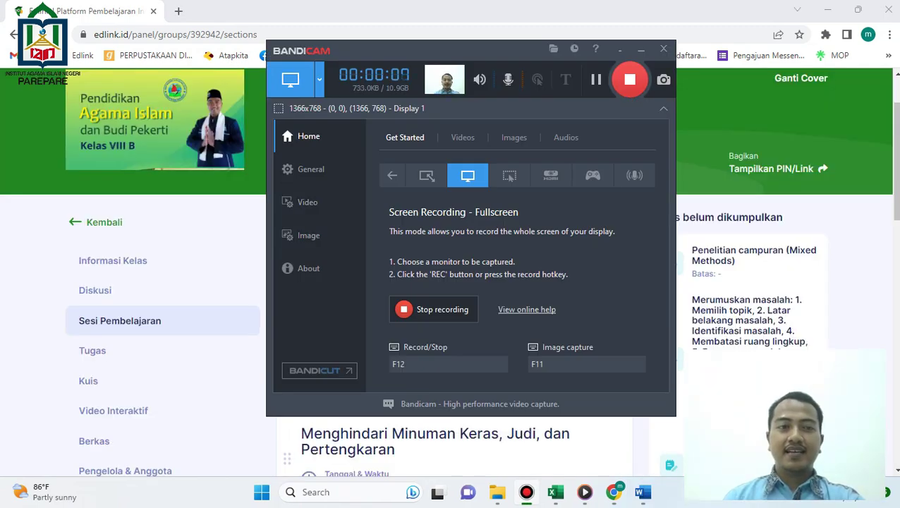
click(641, 50)
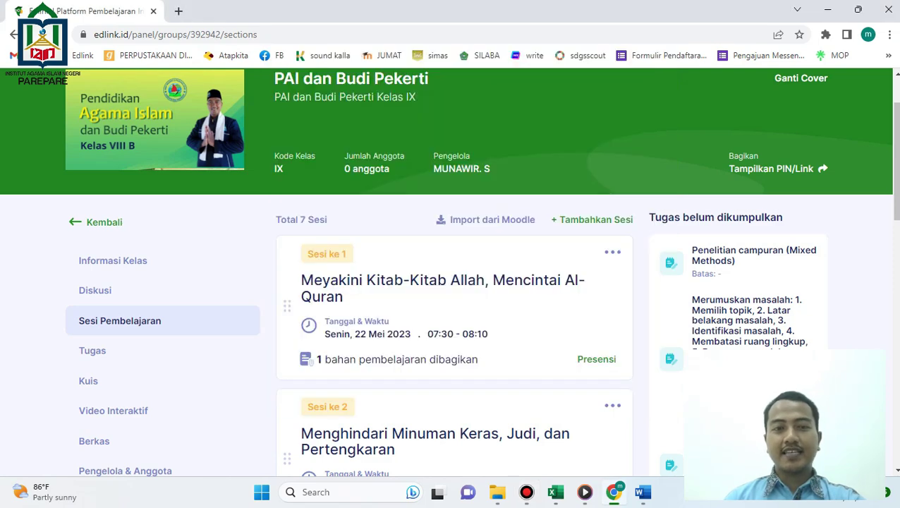
Switch to the "edlink tugas" workbook in Excel to check the meeting list, and close the "example" workbook.
scroll(454, 317, down, 2)
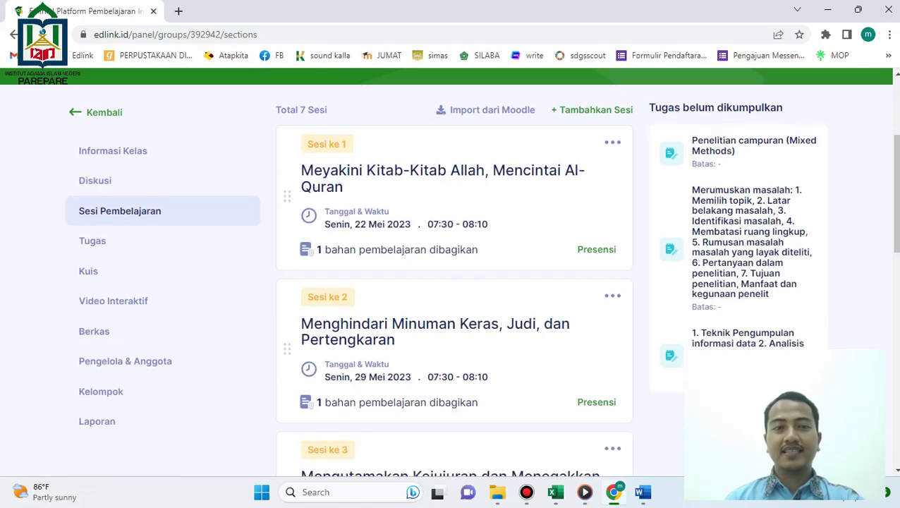
scroll(454, 317, down, 6)
scroll(454, 318, down, 4)
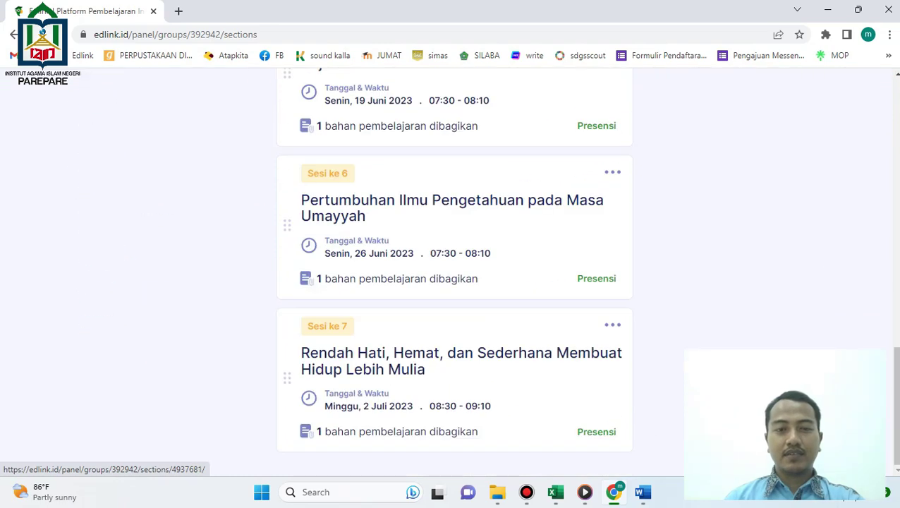
click(555, 492)
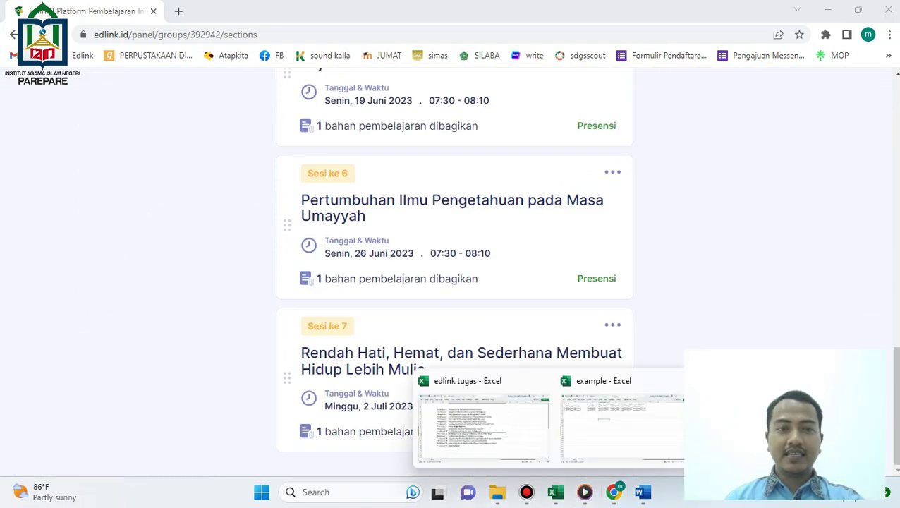
click(483, 421)
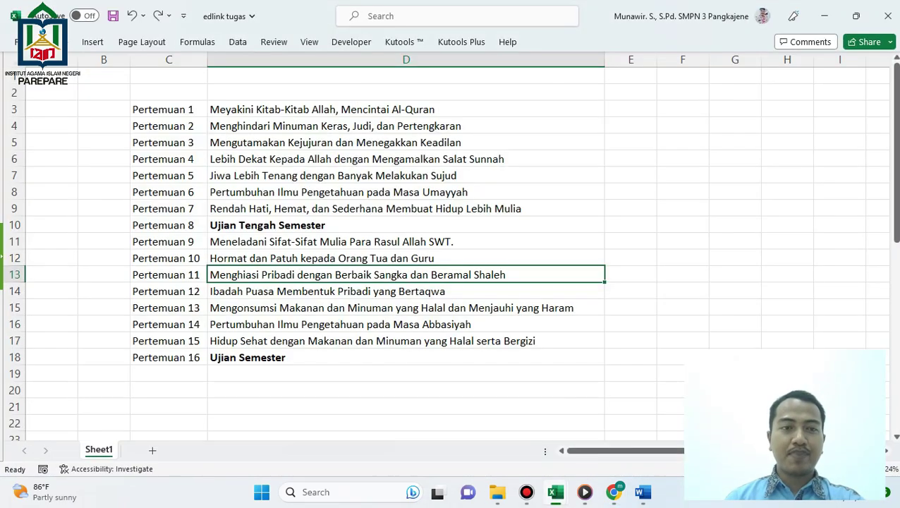
mouse_move(555, 492)
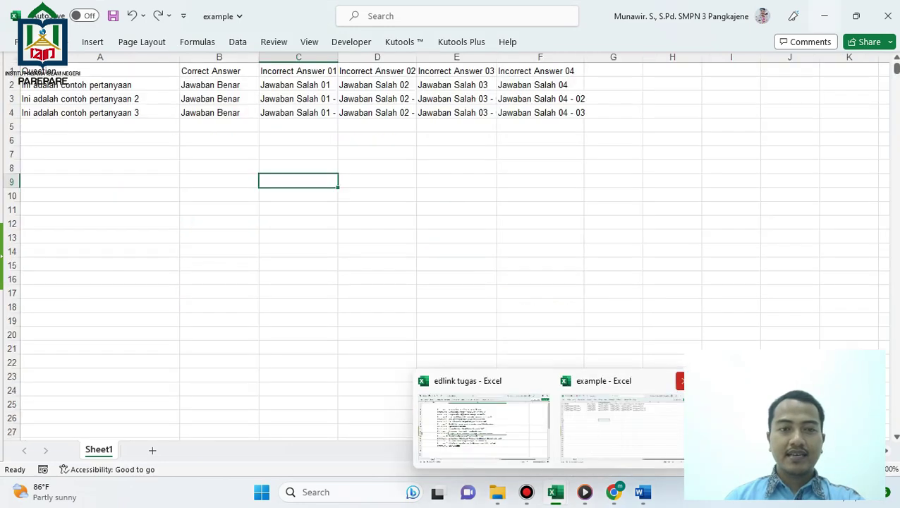
click(680, 380)
key(Tab)
key(Return)
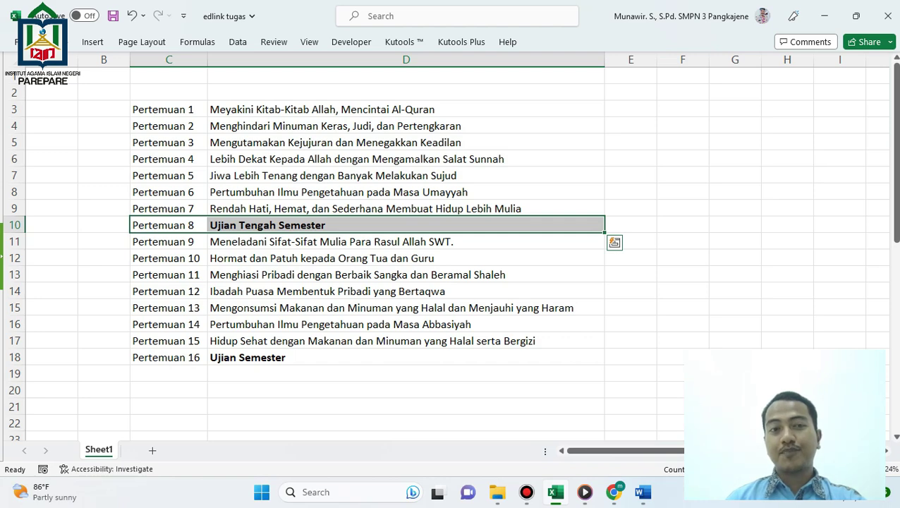
Switch back to Edlink and start a new learning session dated 10 July 2023 with the Middle Test (UTS) type.
click(613, 492)
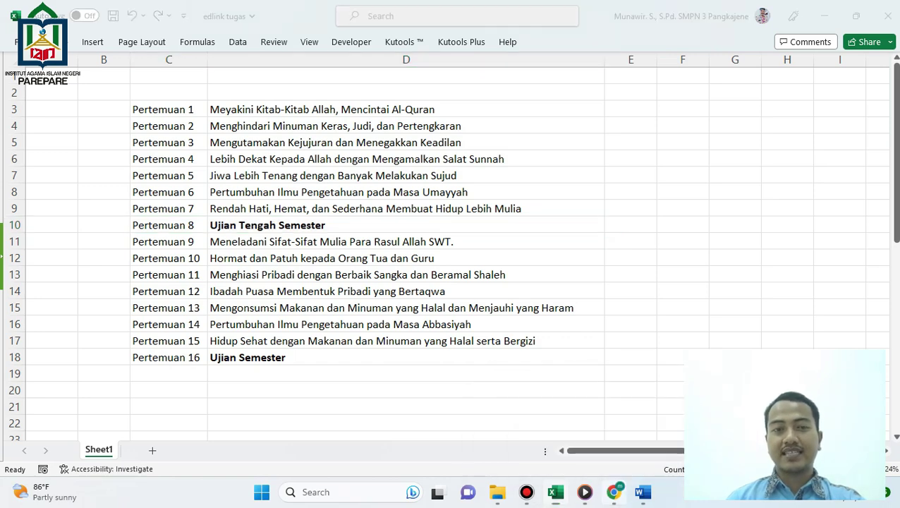
scroll(451, 339, up, 10)
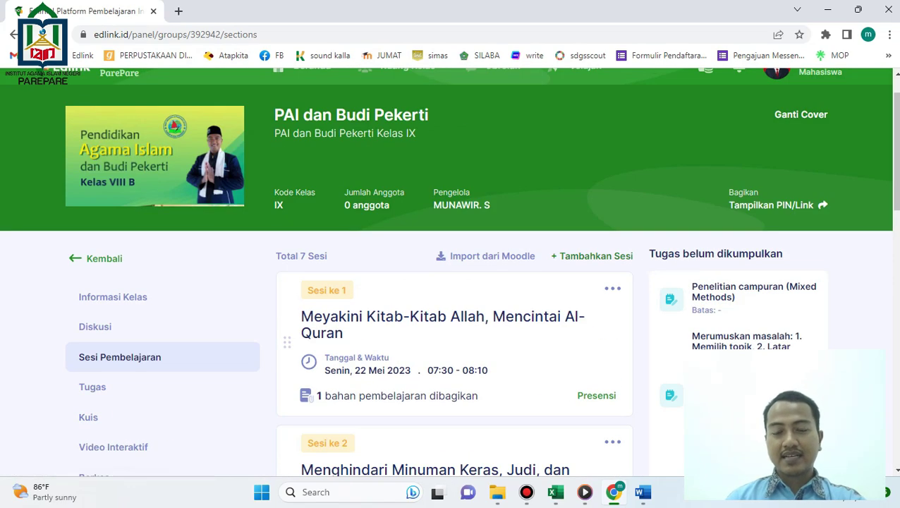
click(591, 256)
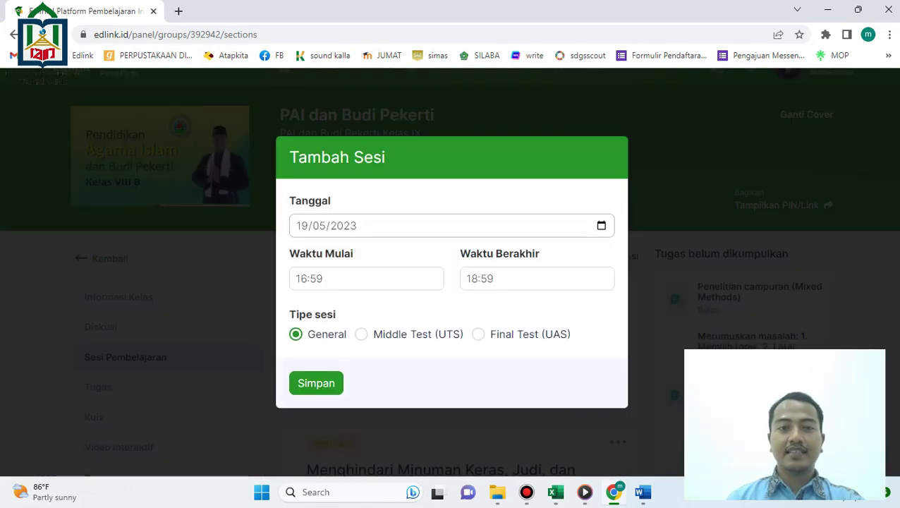
click(602, 225)
click(416, 253)
click(416, 253)
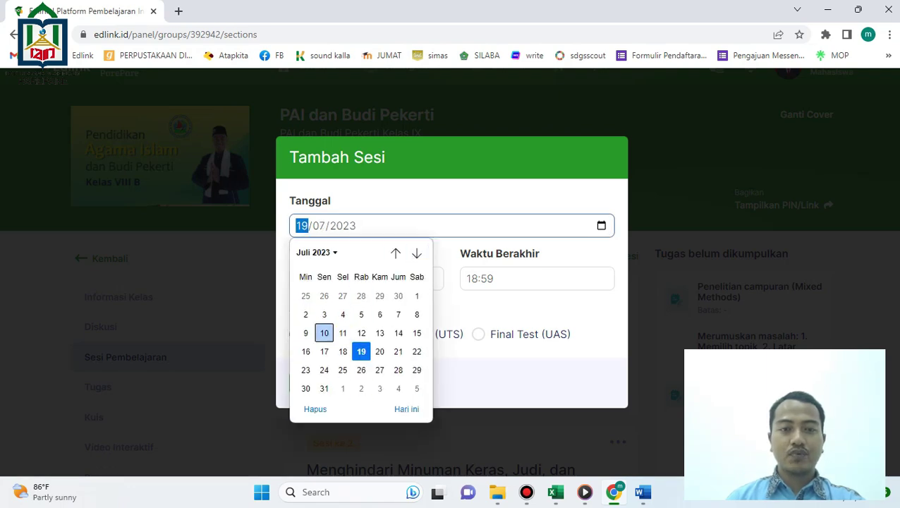
click(361, 351)
click(360, 334)
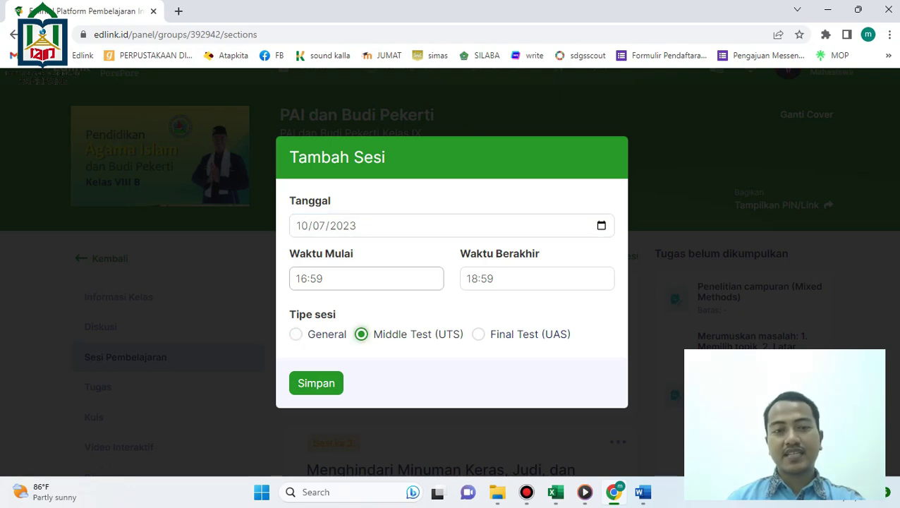
Set the new midterm session's start time to 08:30.
click(366, 278)
click(305, 313)
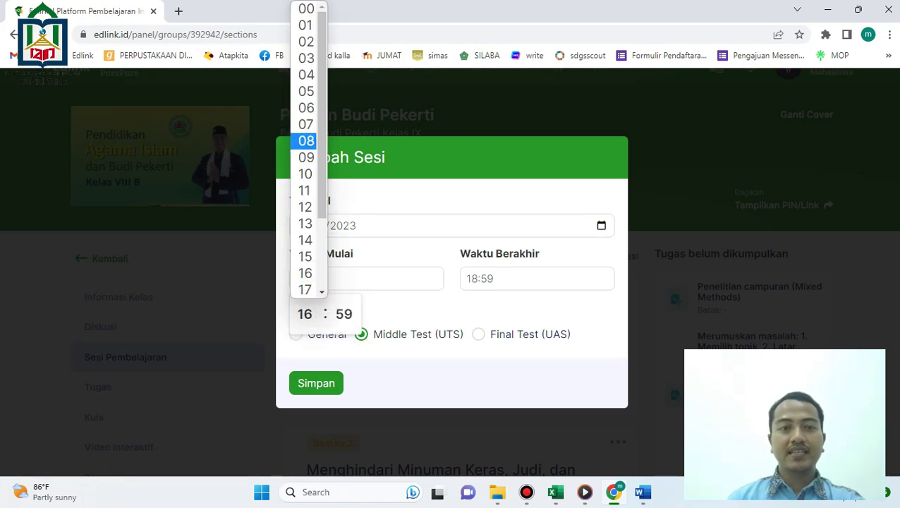
click(304, 140)
click(343, 314)
scroll(343, 108, up, 10)
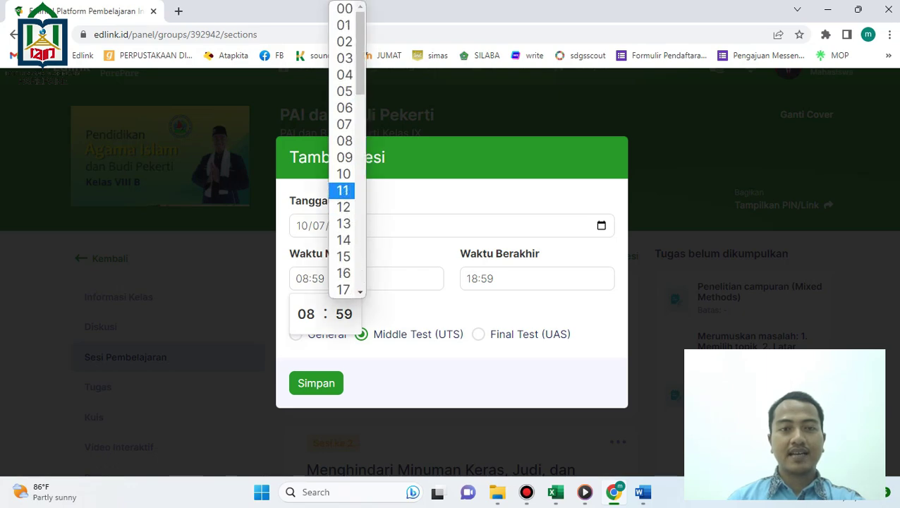
scroll(344, 169, down, 6)
click(344, 64)
Set the midterm session's end time to 10:10 and save the session.
click(494, 277)
click(476, 313)
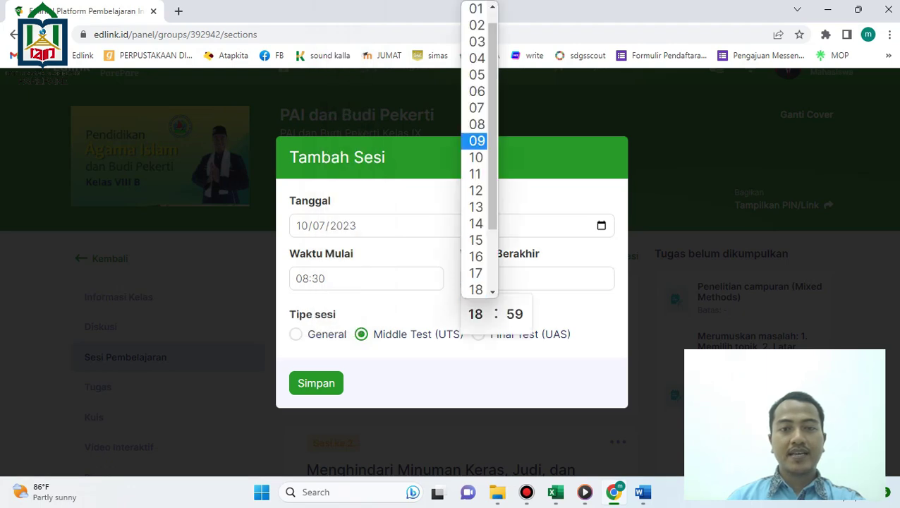
click(474, 154)
click(515, 313)
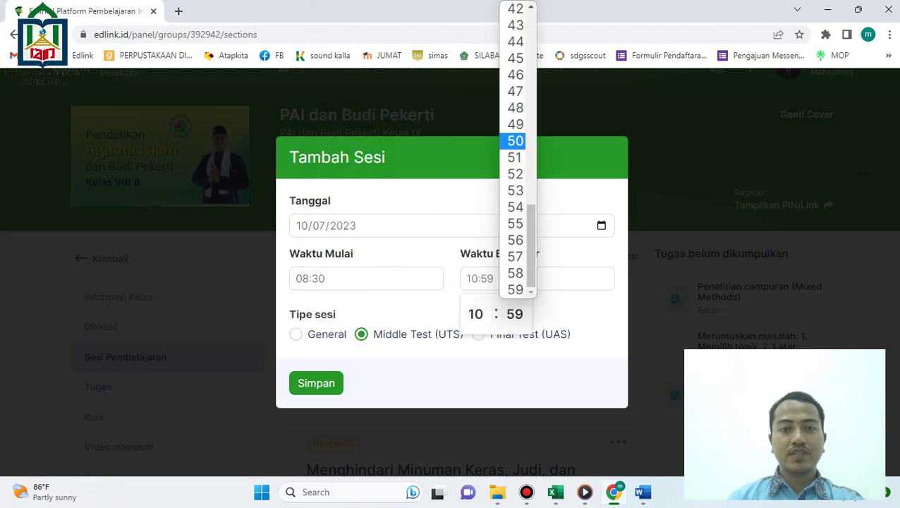
scroll(514, 155, up, 9)
click(514, 174)
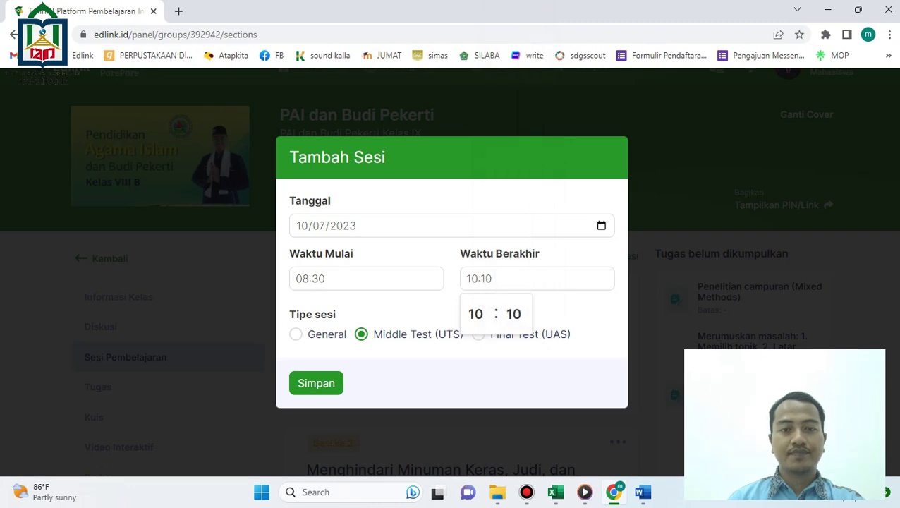
click(316, 382)
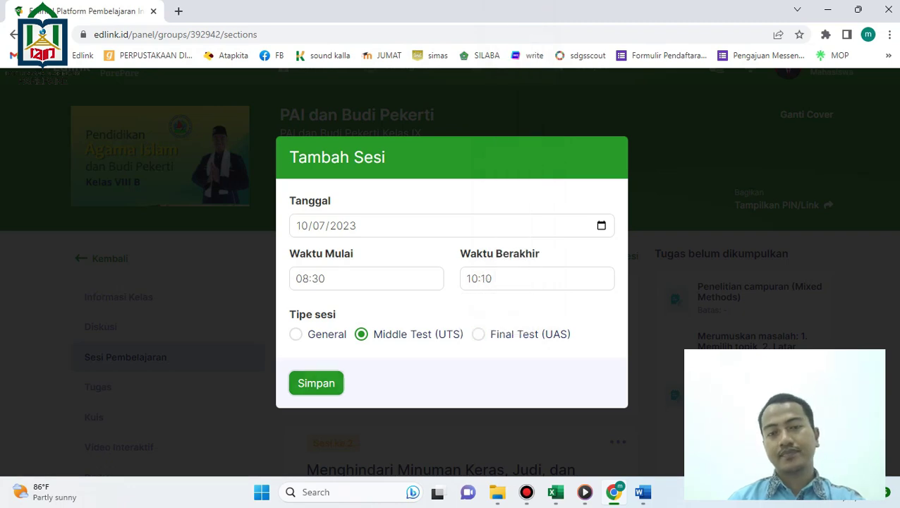
key(Return)
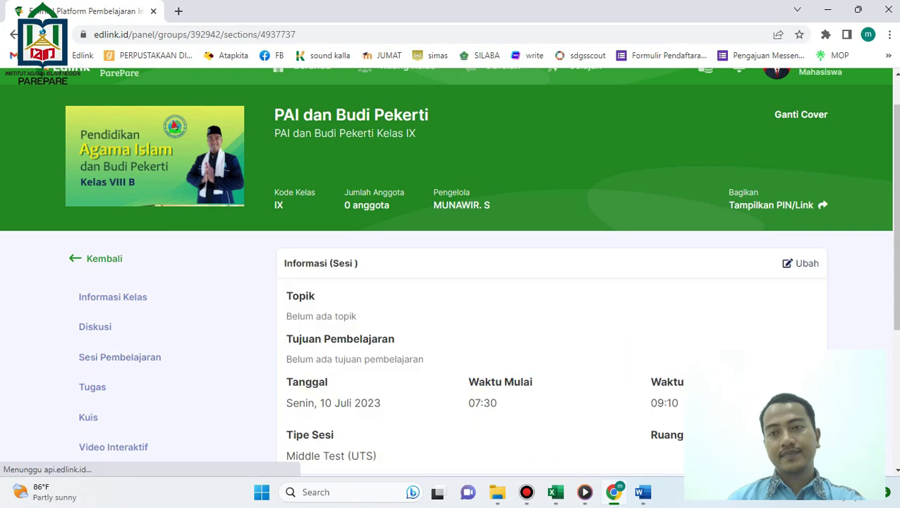
Edit the midterm session's information, entering "Ujian Tengah Semester" as both the topic and the learning objective, and save it.
scroll(451, 272, down, 6)
scroll(451, 271, up, 5)
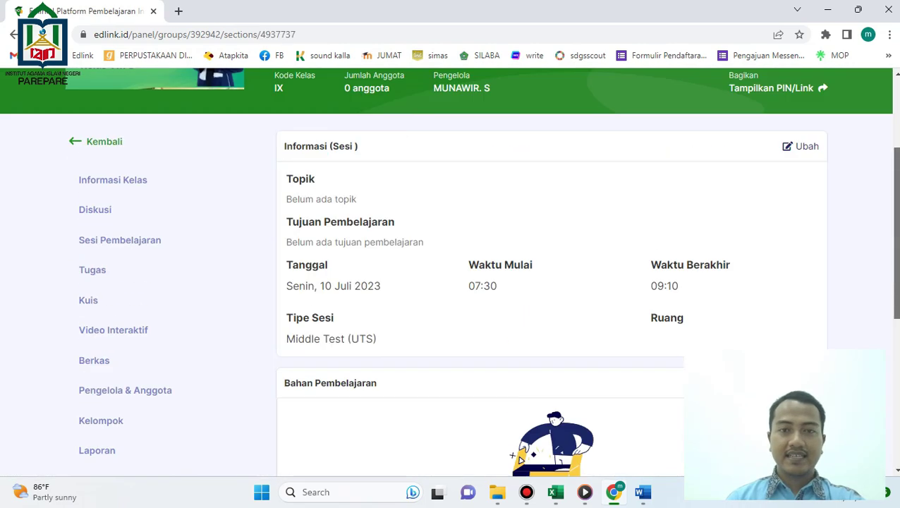
click(800, 150)
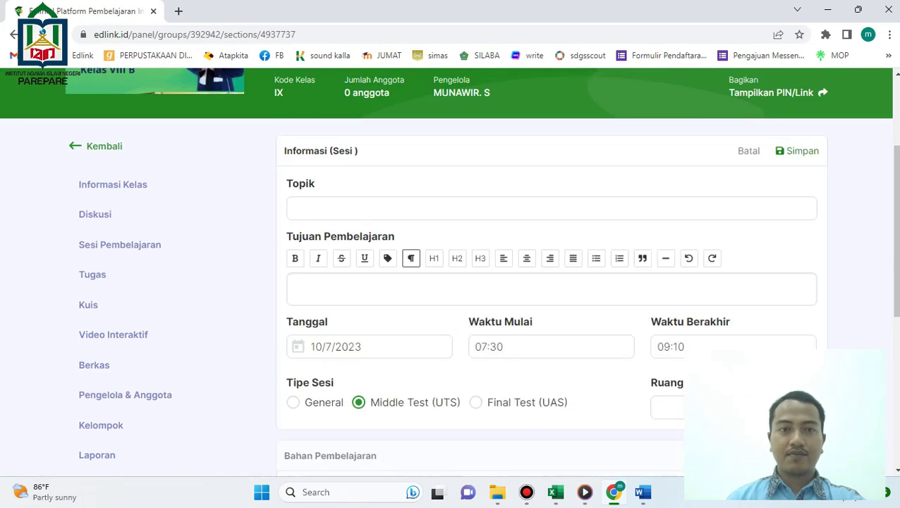
click(552, 208)
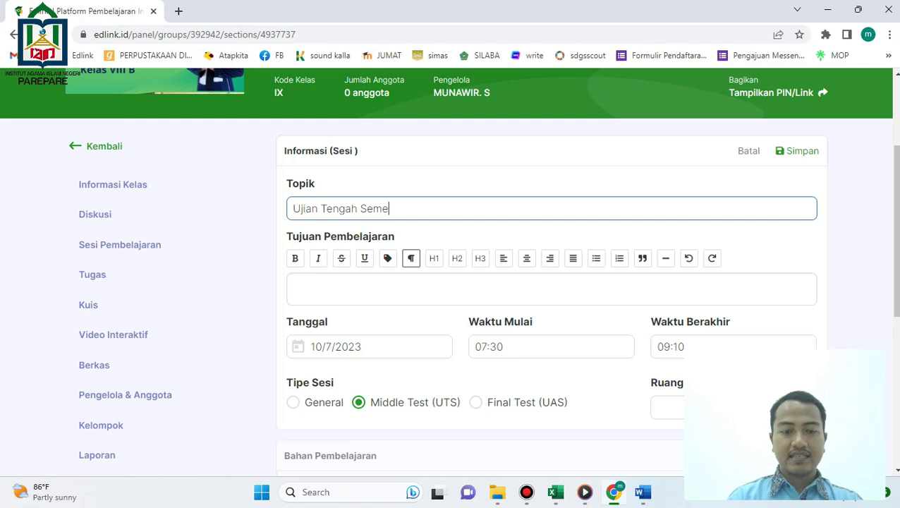
key(ctrl+a)
key(ctrl+c)
click(293, 287)
key(ctrl+v)
scroll(449, 271, down, 3)
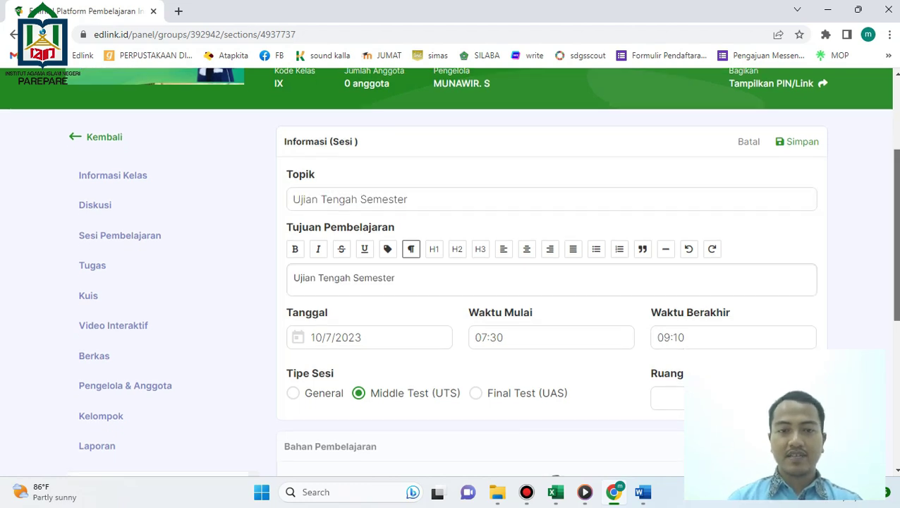
scroll(448, 271, up, 3)
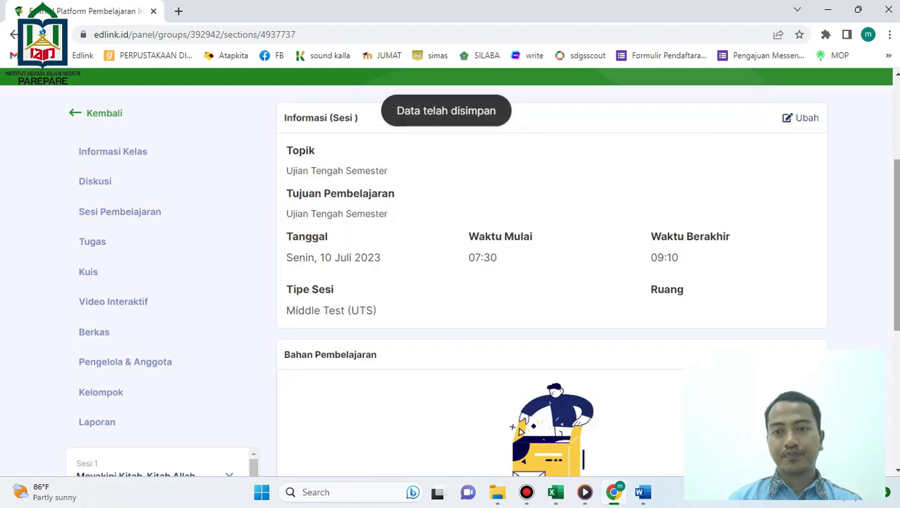
Create the Middle Test quiz in the session's learning materials and title it "Ujian Tengah Semester".
scroll(448, 271, down, 3)
scroll(448, 271, down, 1)
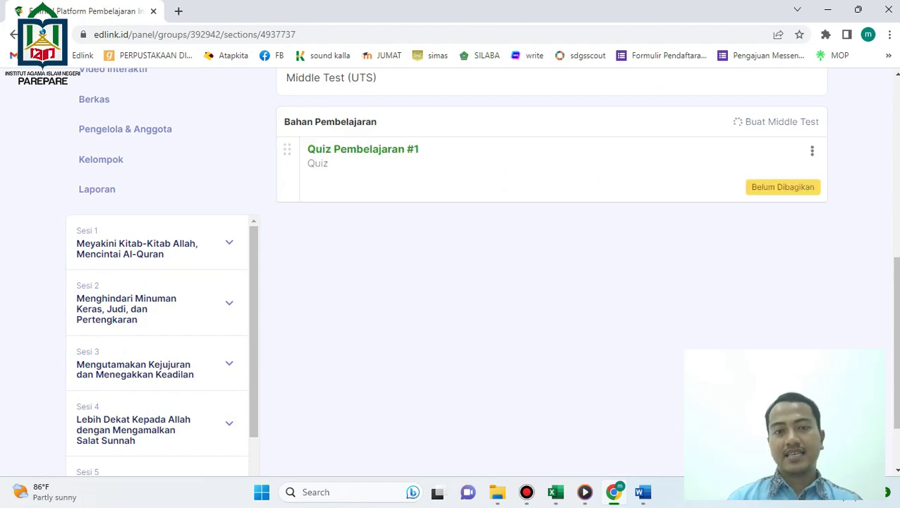
drag(895, 288, 895, 208)
triple_click(282, 213)
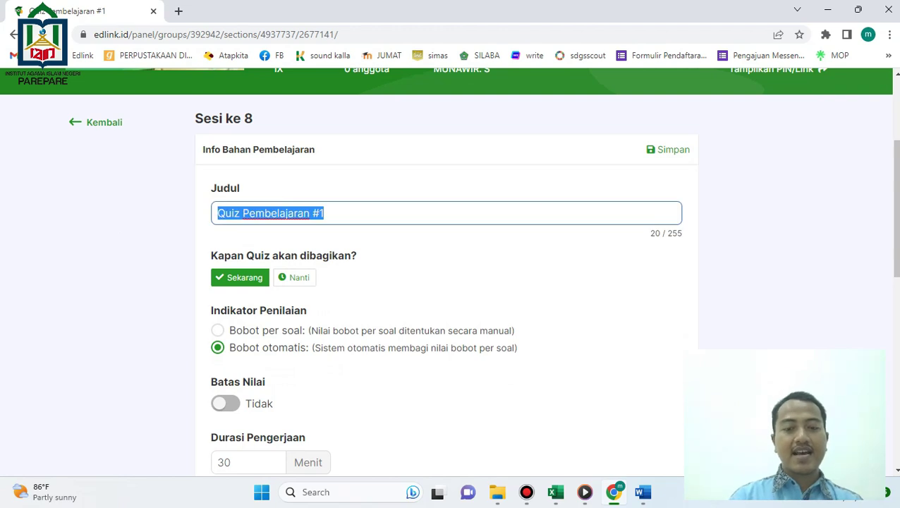
text(Ujian Tengah Semester)
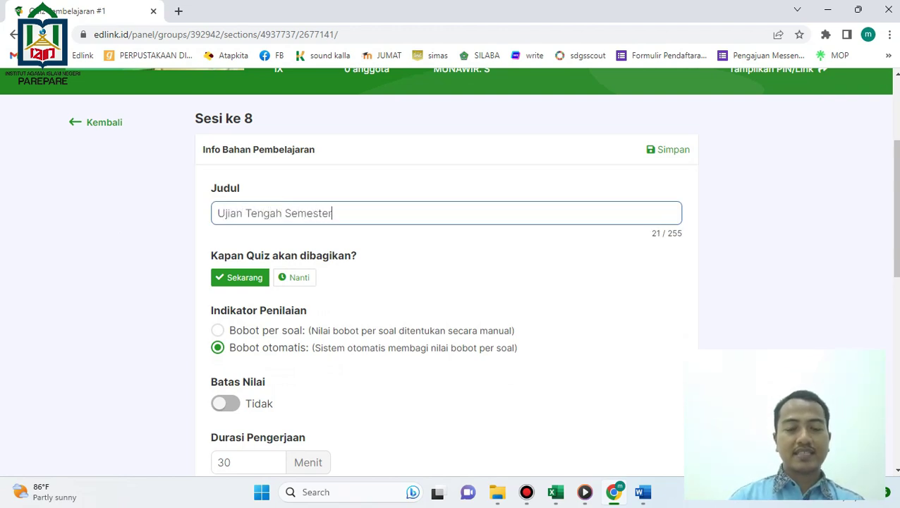
Set the quiz's working duration (Durasi Pengerjaan) to 60 minutes.
scroll(448, 271, down, 2)
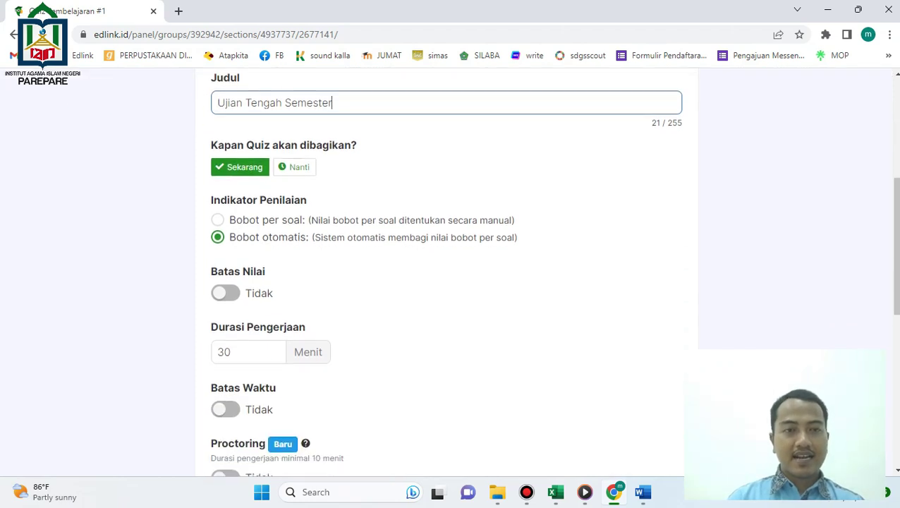
scroll(449, 271, down, 1)
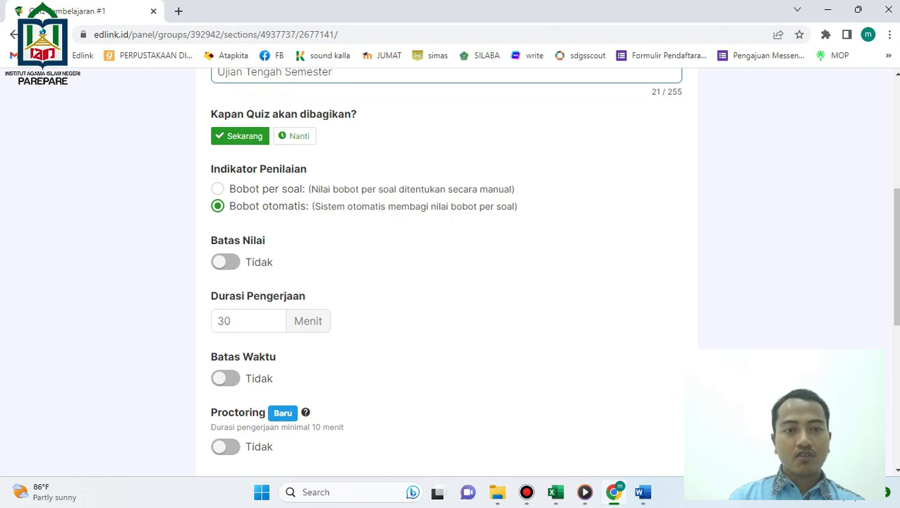
scroll(449, 271, down, 3)
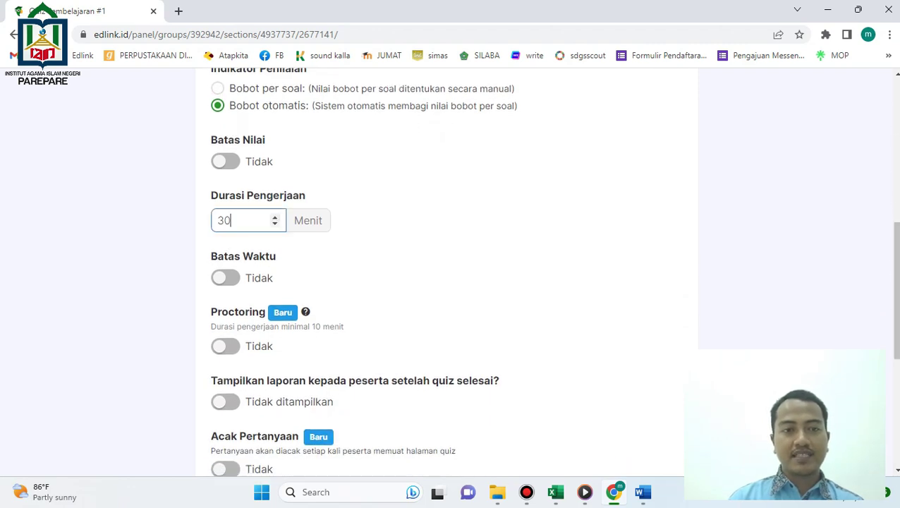
text(60)
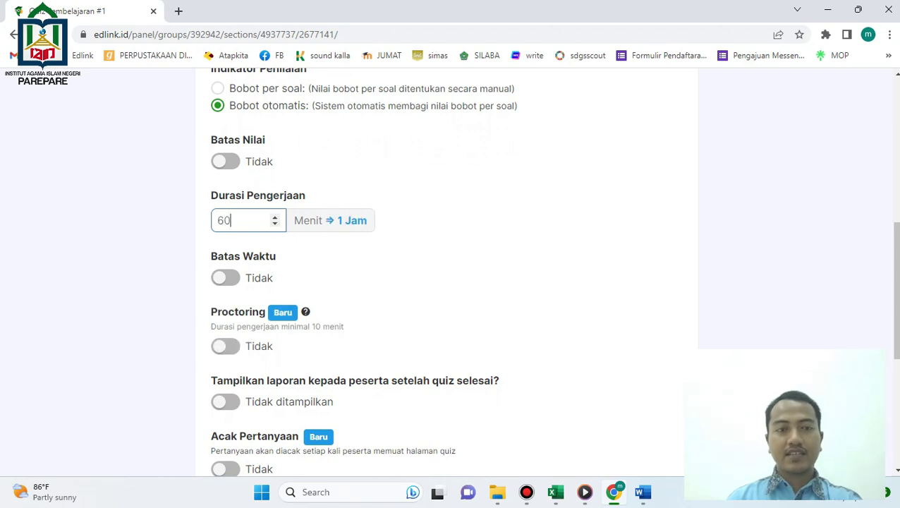
Save the quiz settings and open the editor for its questions and answers at question 1.
scroll(445, 282, down, 4)
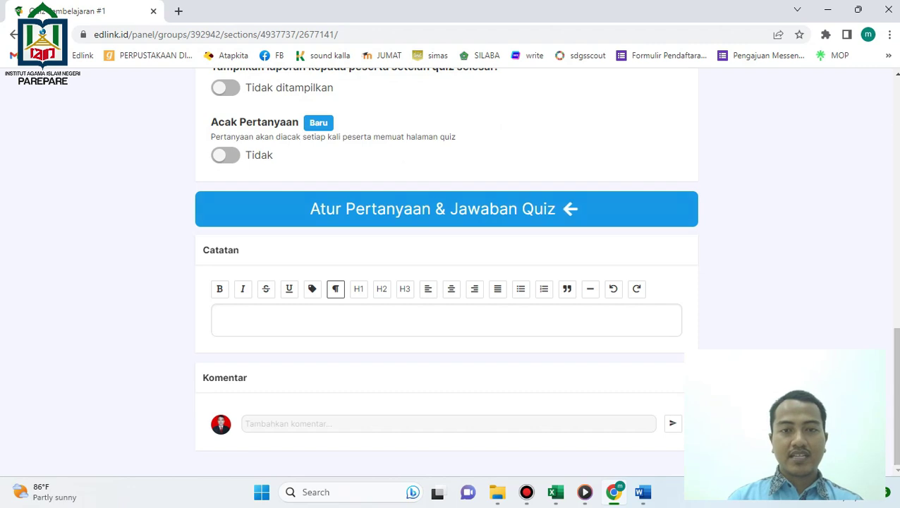
click(445, 208)
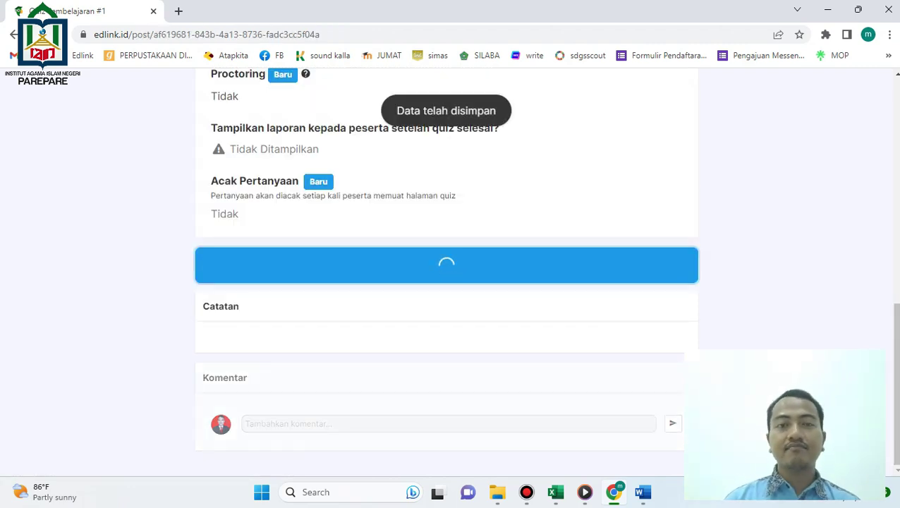
scroll(449, 282, down, 3)
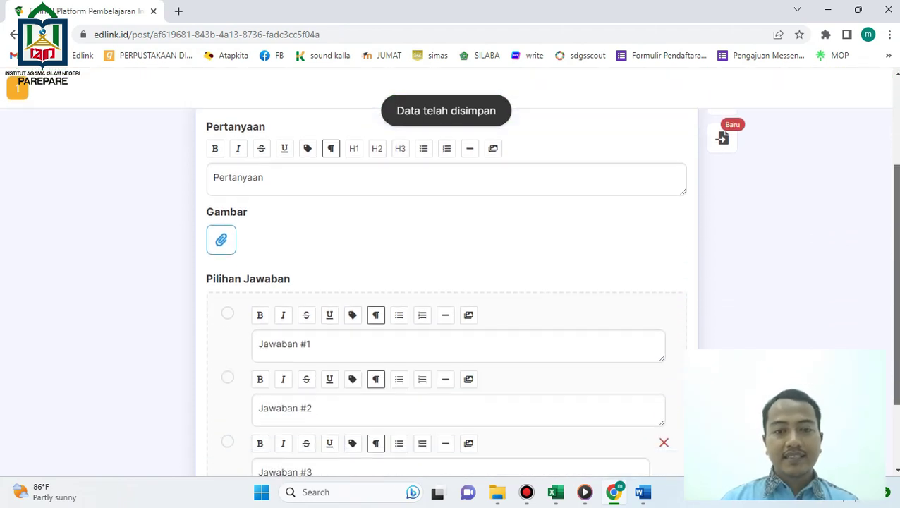
scroll(448, 282, up, 1)
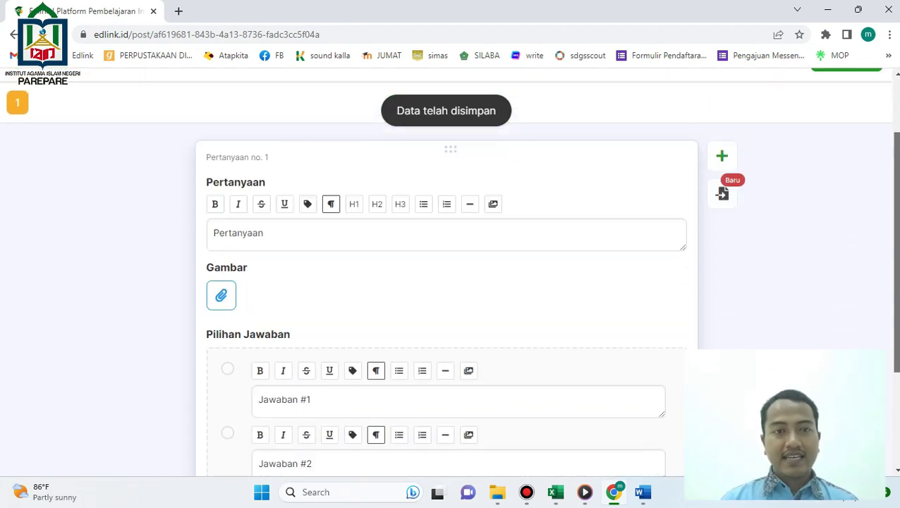
scroll(449, 282, down, 1)
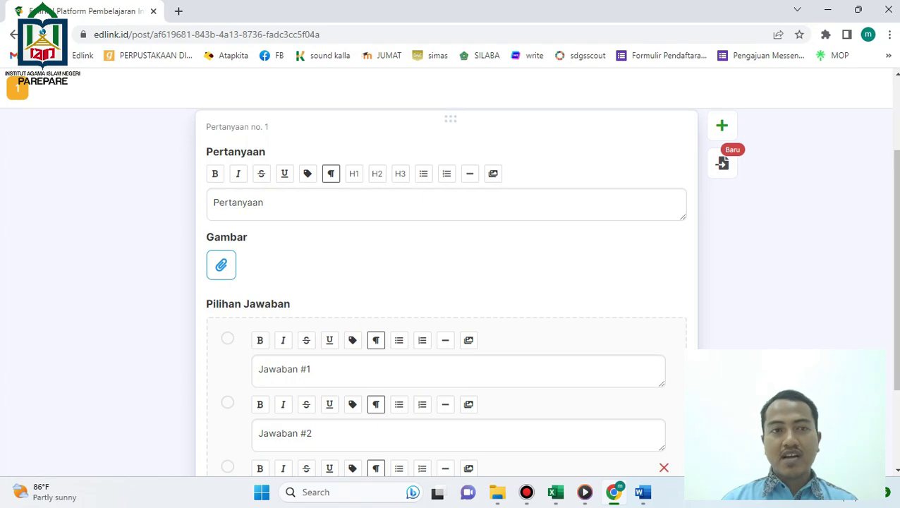
Copy "Salah satu ciri-ciri orang yang meyakini Kitab-Kitab Allah adalah" from the Word exam document into Edlink as the text of question 1.
click(642, 491)
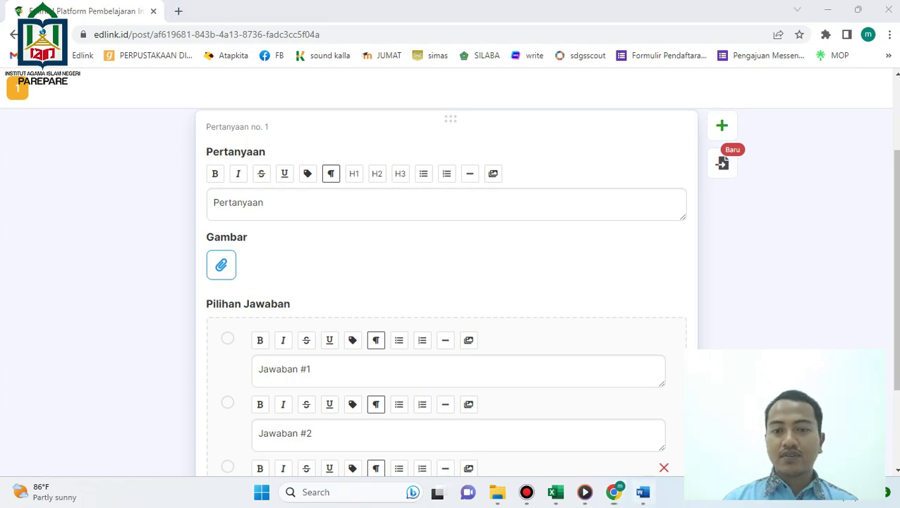
click(290, 269)
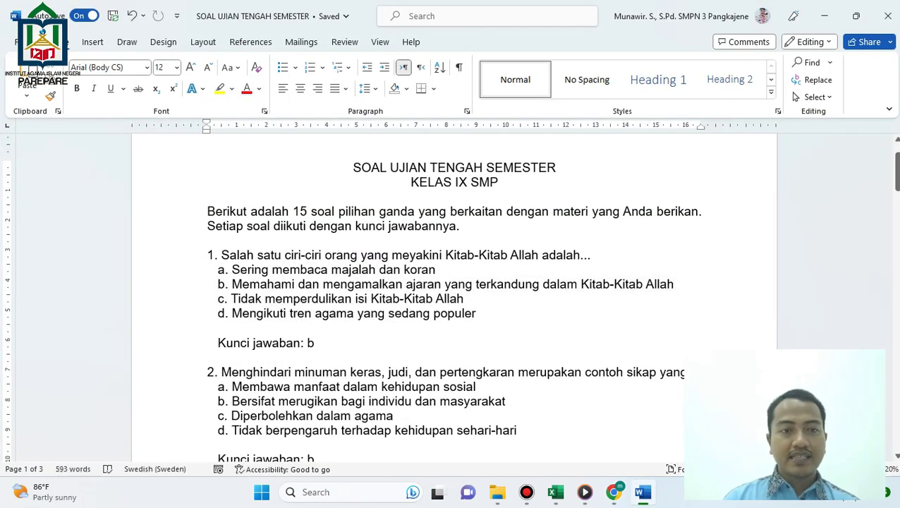
drag(262, 254, 579, 254)
key(ctrl+c)
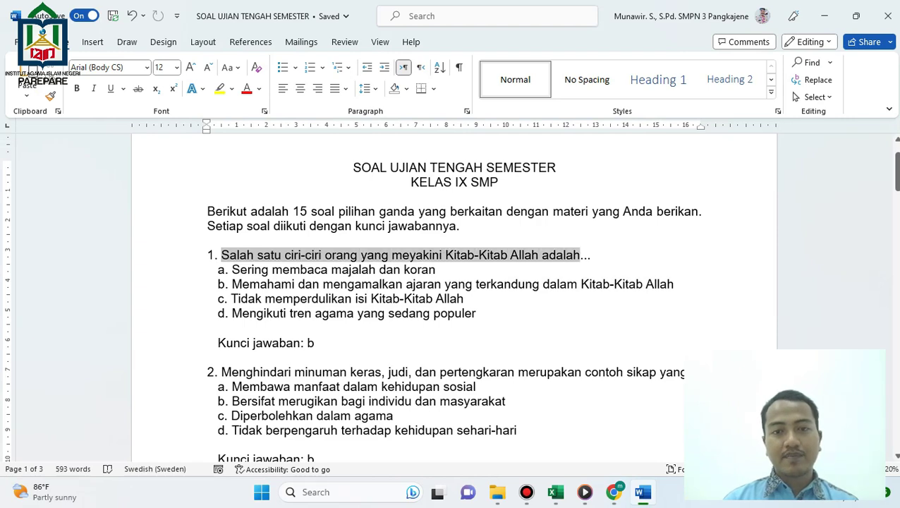
click(614, 492)
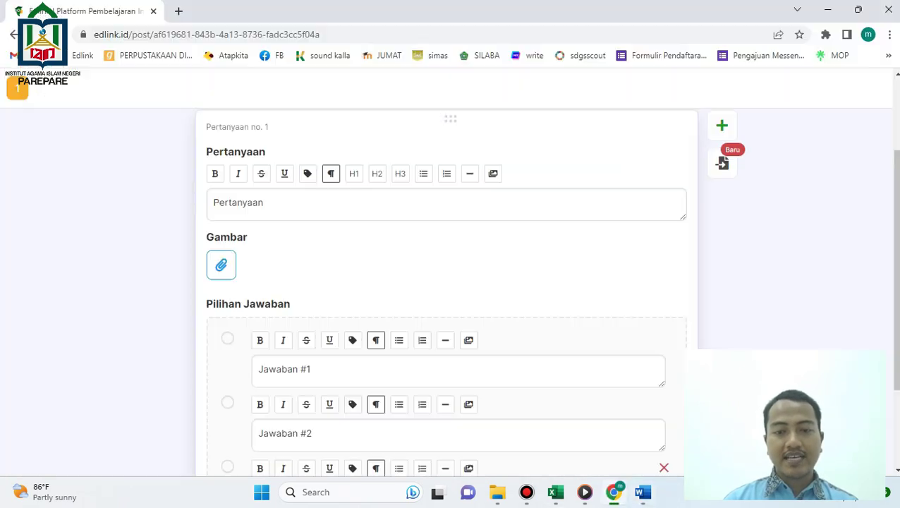
drag(263, 202, 201, 203)
key(ctrl+v)
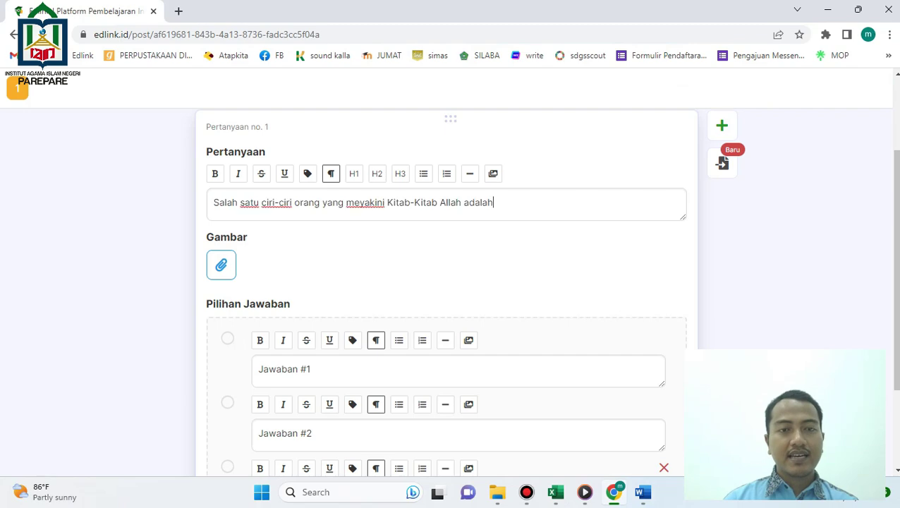
Replace question 1's first answer choice with "Sering membaca majalah dan koran", copied from the Word exam document.
scroll(445, 292, down, 2)
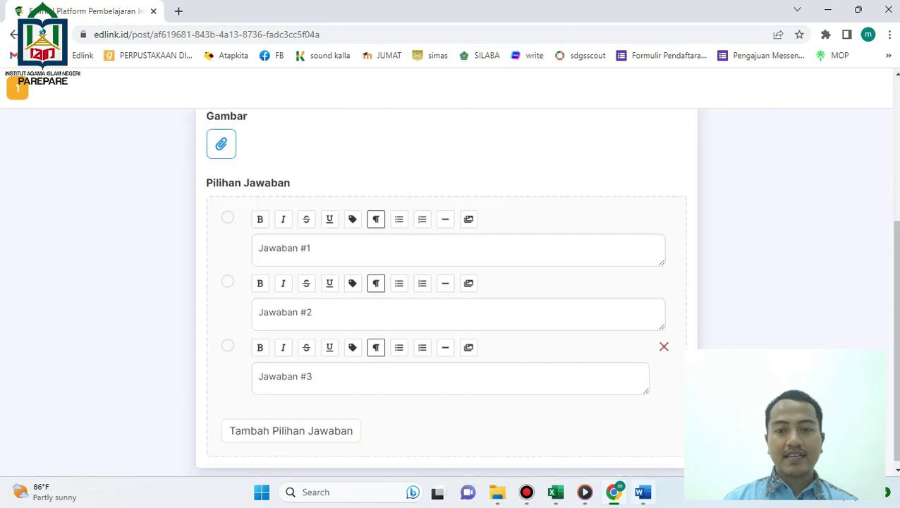
click(642, 491)
drag(232, 269, 435, 269)
key(ctrl+c)
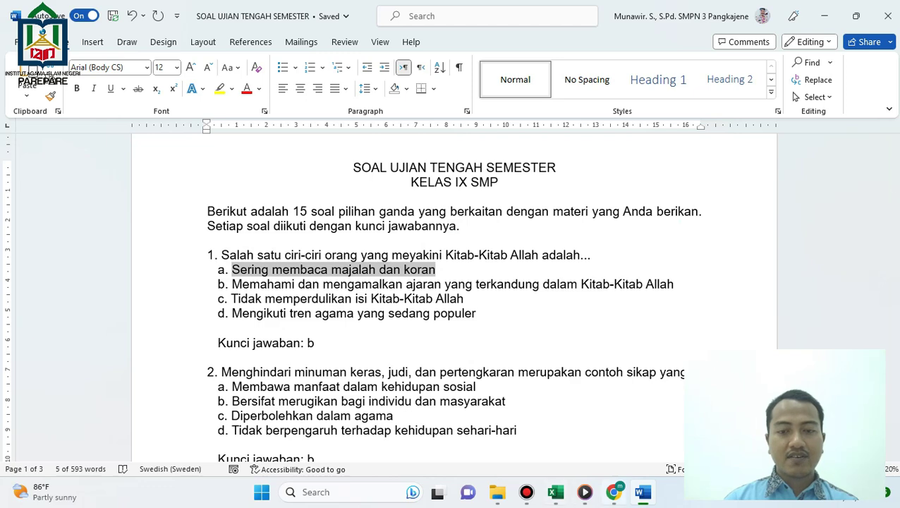
key(alt+Tab)
click(317, 248)
key(ctrl+v)
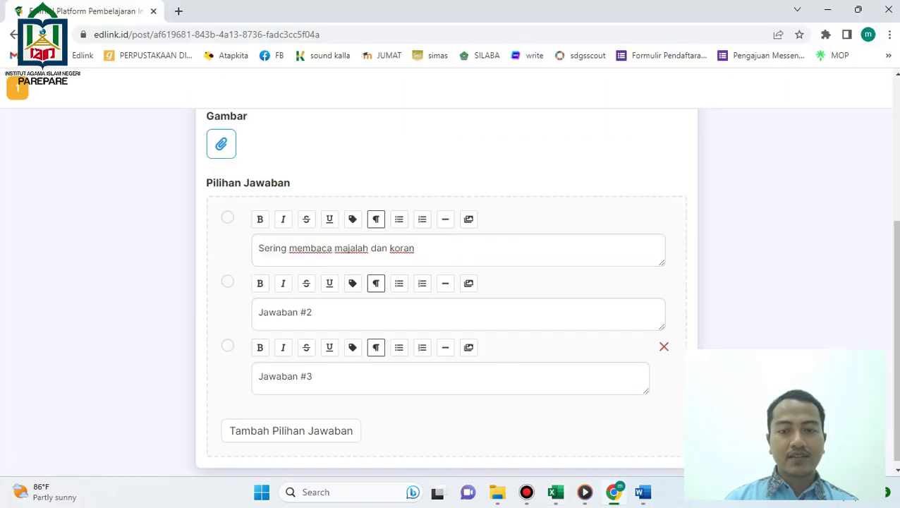
Replace question 1's second answer choice with "Memahami dan mengamalkan ajaran yang terkandung dalam Kitab-Kitab Allah", copied from the Word exam document.
key(alt+Tab)
drag(232, 284, 403, 284)
drag(473, 283, 673, 284)
key(ctrl+c)
key(alt+Tab)
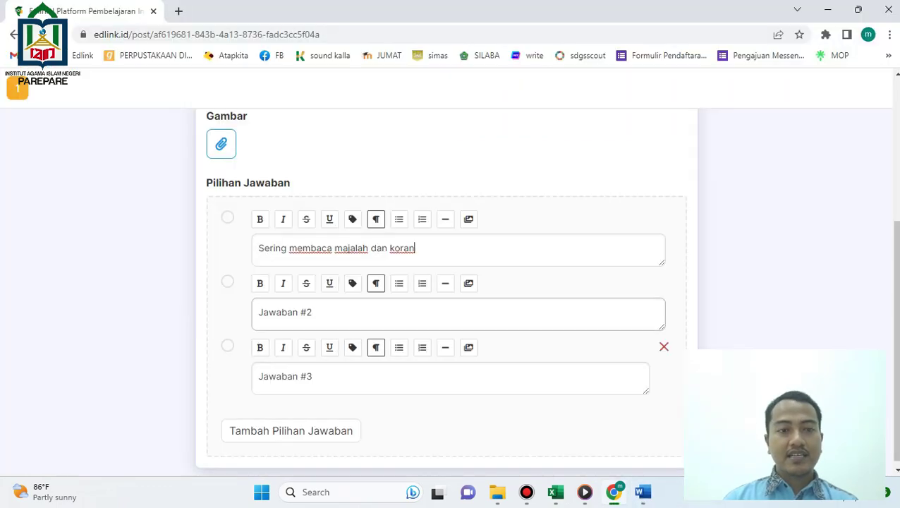
key(ctrl+a)
key(ctrl+v)
scroll(474, 291, down, 1)
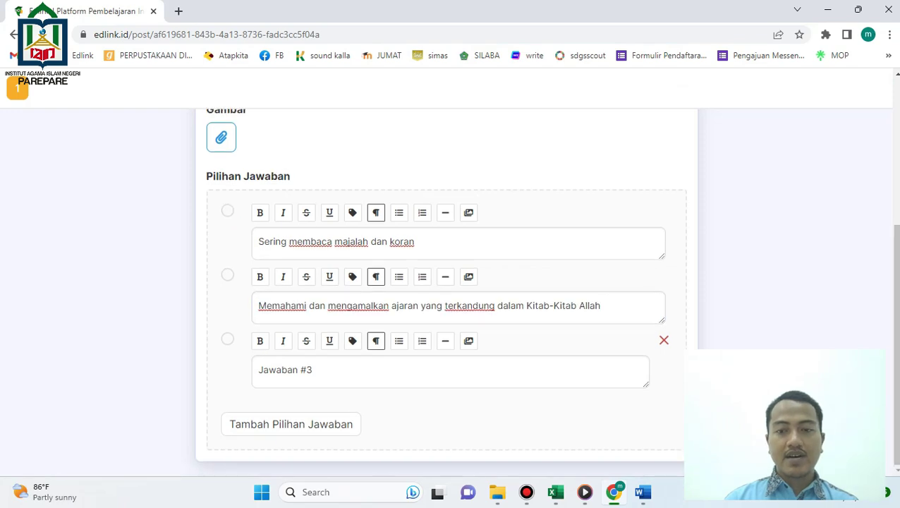
Switch back to the Word exam document to get the third answer choice of question 1.
key(alt+Tab)
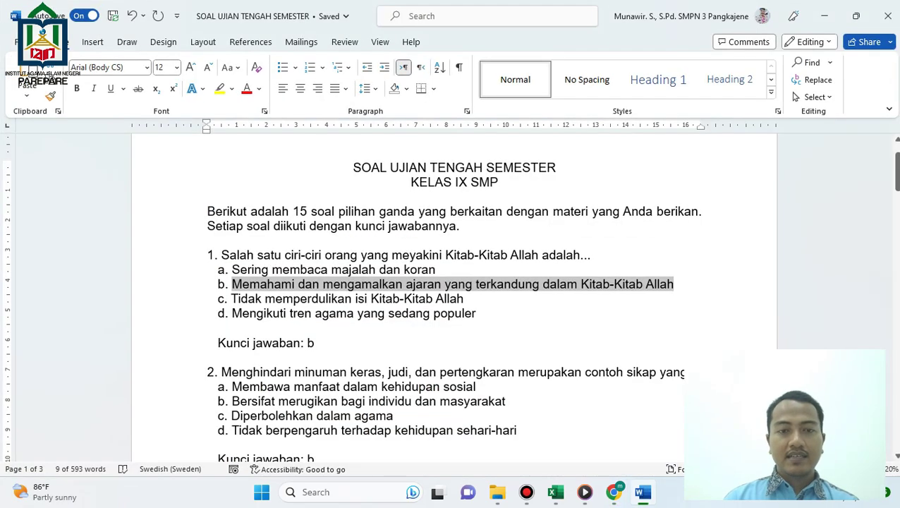
Copy option c of question 1, 'Tidak memperdulikan isi Kitab-Kitab Allah', from the Word document into the quiz's third answer choice.
drag(464, 299, 273, 299)
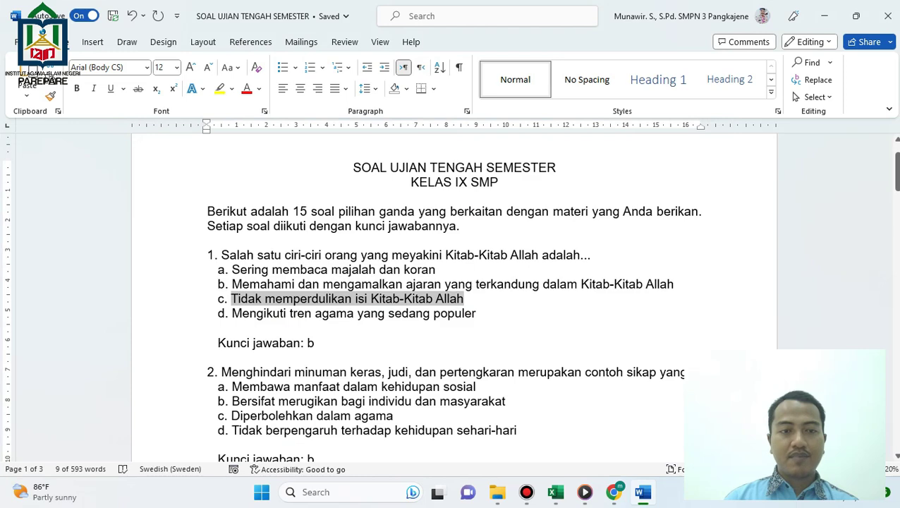
key(alt+Tab)
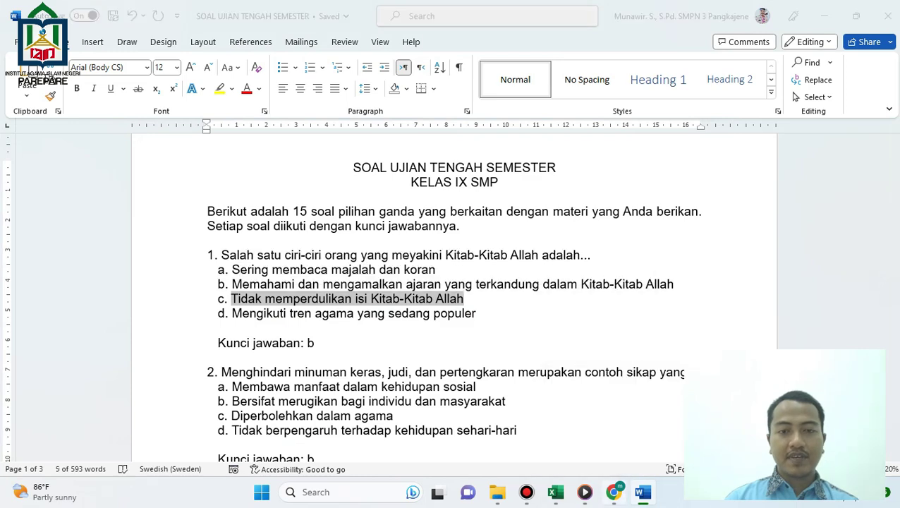
key(ctrl+a)
text(Tidak memperdulikan isi Kitab-Kitab Allah)
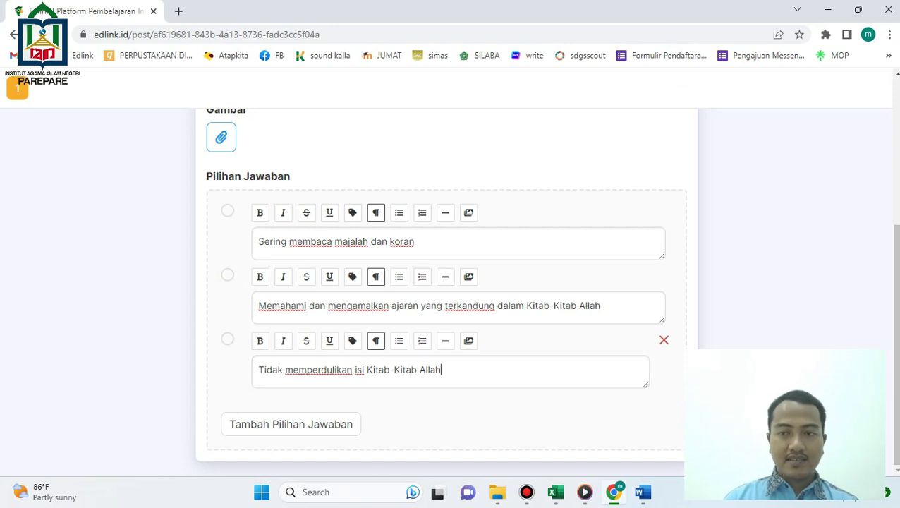
Add a fourth answer choice to question 1 and fill it with 'Mengikuti tren agama yang sedang populer' copied from the Word document.
click(291, 424)
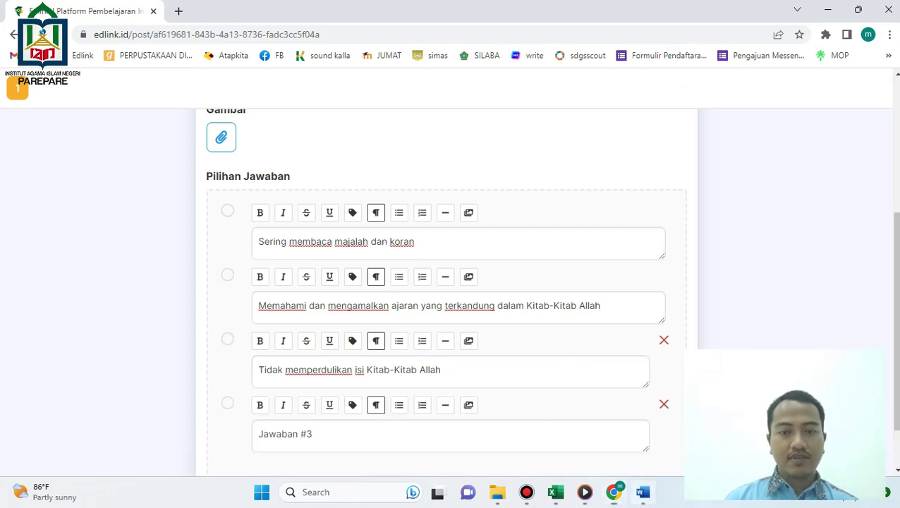
key(alt+Tab)
drag(476, 313, 232, 313)
key(ctrl+c)
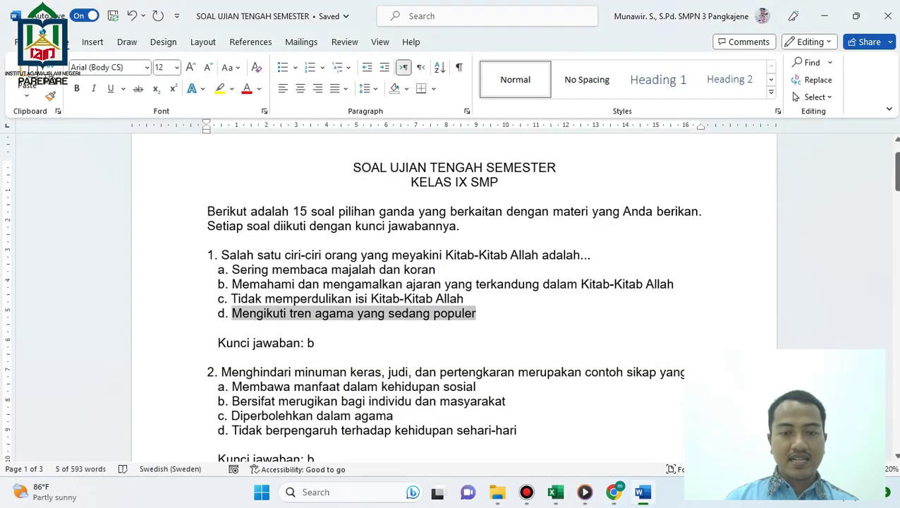
key(alt+Tab)
click(303, 432)
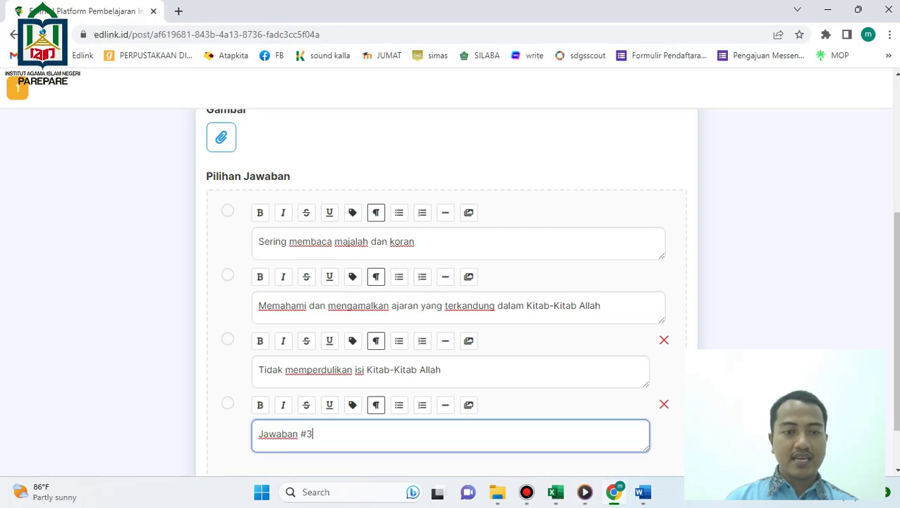
key(ctrl+v)
scroll(445, 282, down, 1)
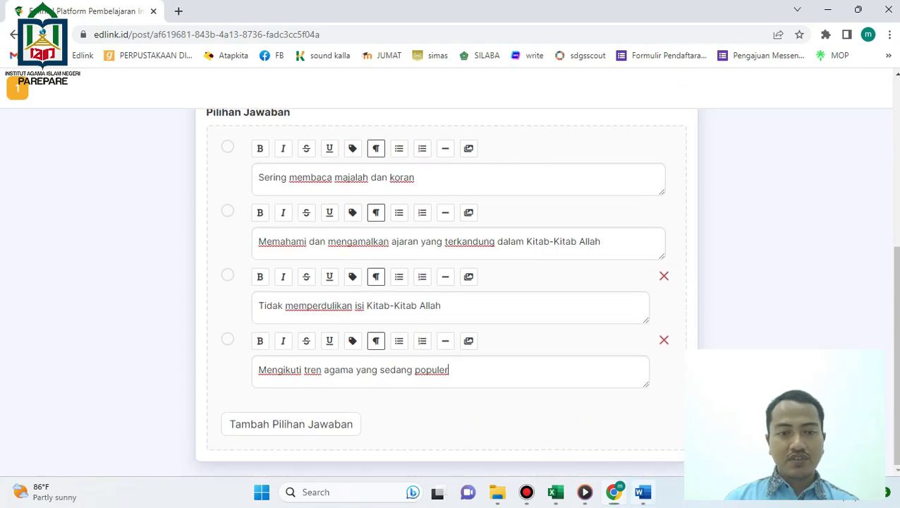
Check question 1's answer key in the Word document and mark the second choice as the correct answer in the quiz.
key(alt+Tab)
click(304, 343)
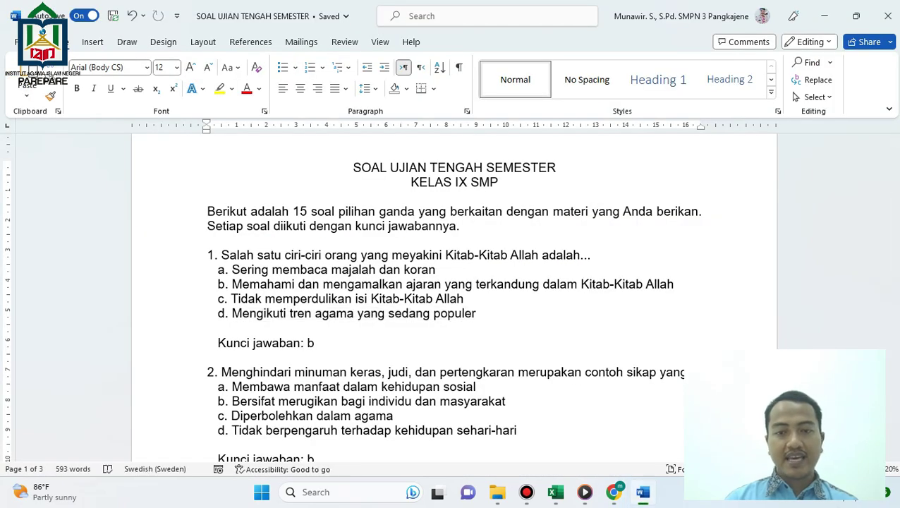
key(alt+Tab)
click(227, 211)
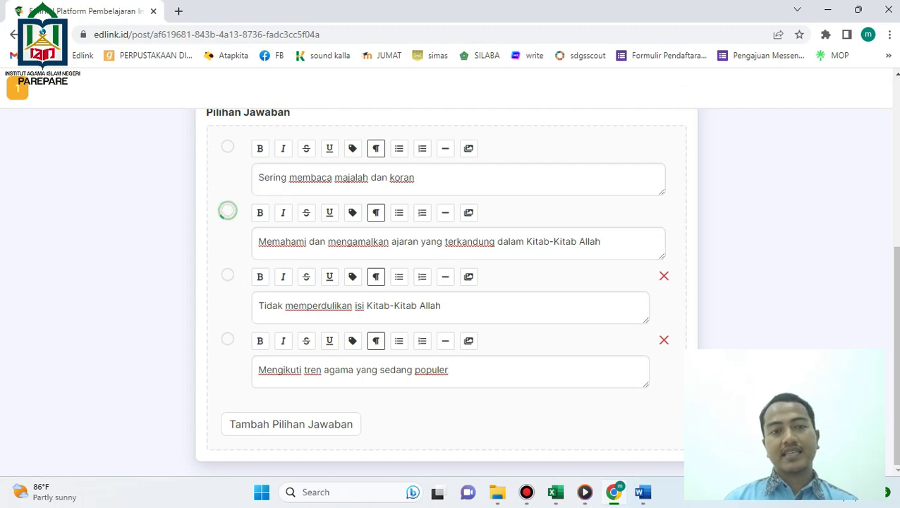
Add a second question to the Ujian Tengah Semester quiz.
scroll(451, 291, up, 3)
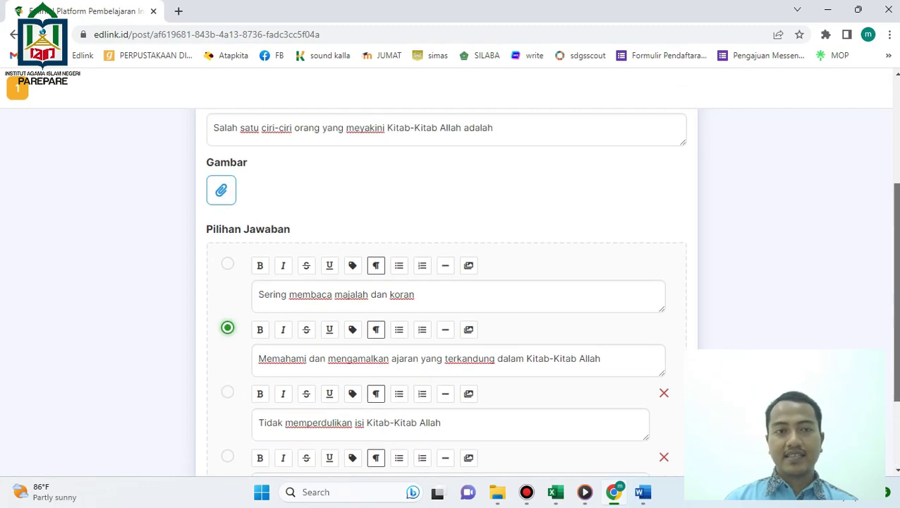
drag(896, 232, 896, 215)
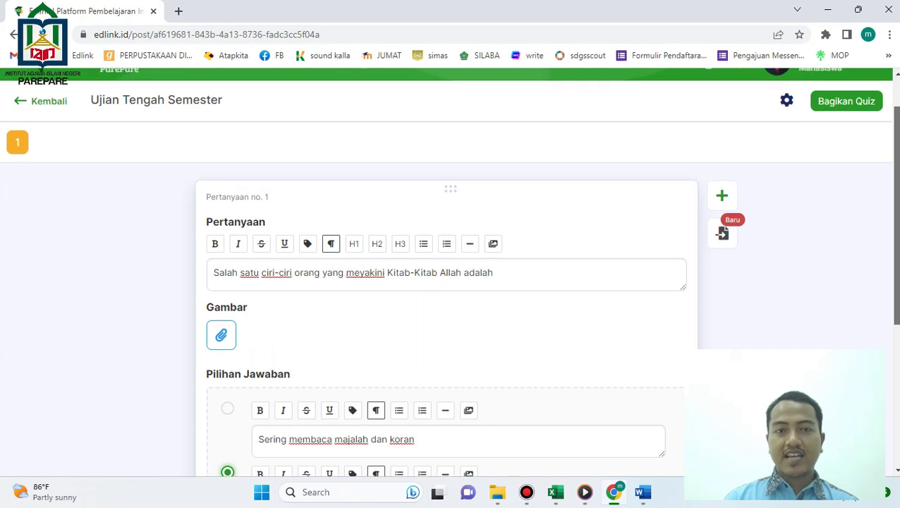
click(721, 196)
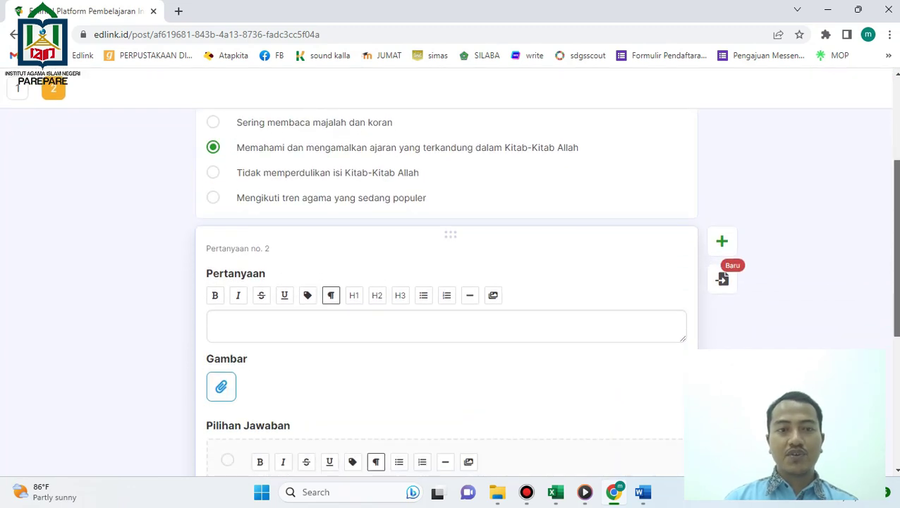
Copy question 2's text, 'Menghindari minuman keras, judi, dan pertengkaran merupakan contoh sikap yang', from Word into the new quiz question, without the trailing dots.
click(642, 492)
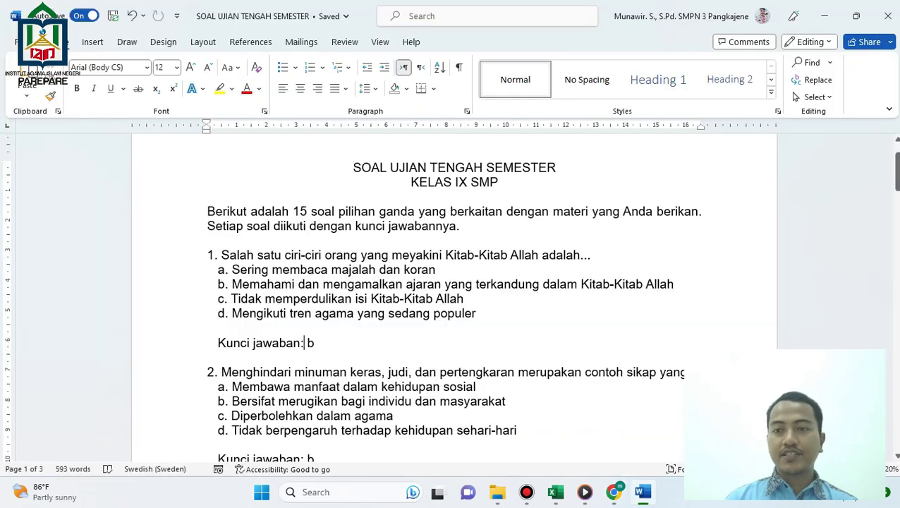
scroll(304, 151, down, 5)
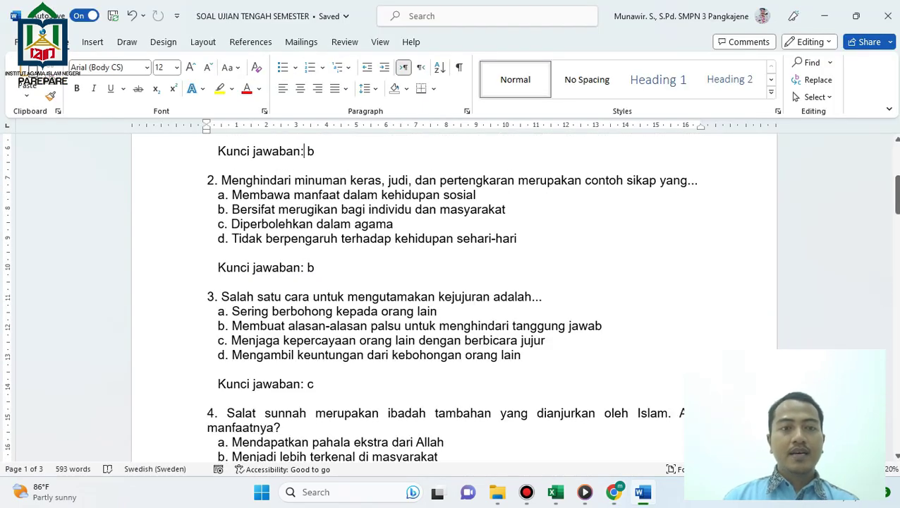
drag(251, 180, 381, 181)
drag(439, 181, 687, 181)
key(ctrl+c)
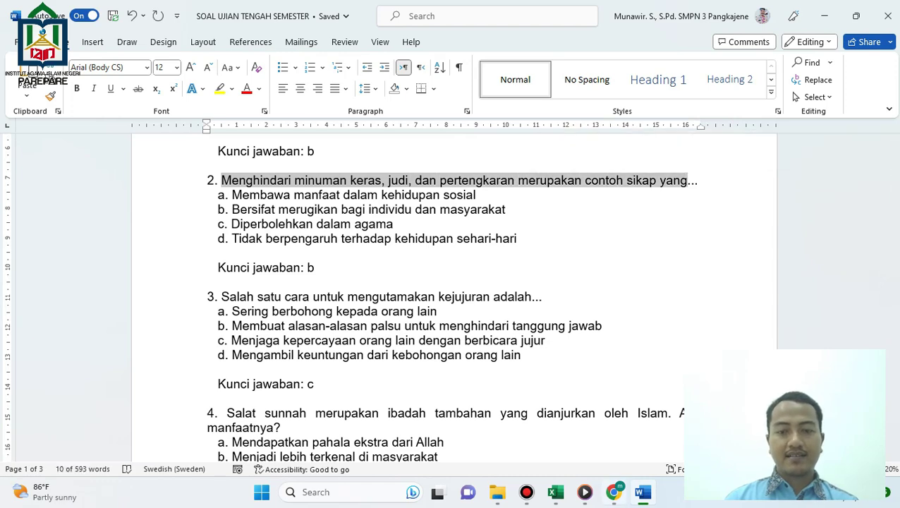
key(alt+Tab)
click(214, 188)
key(ctrl+v)
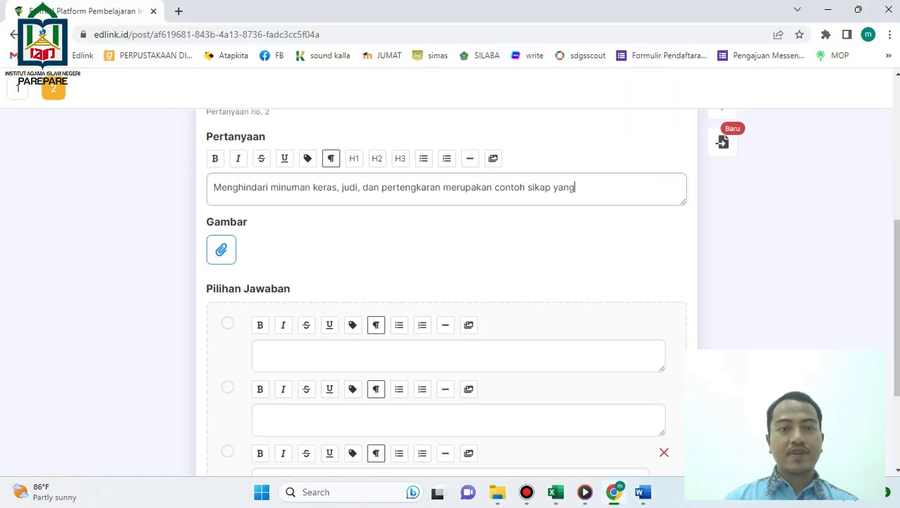
Copy option a of question 2, 'Membawa manfaat dalam kehidupan sosial', from Word into the first answer choice.
key(alt+Tab)
drag(232, 194, 475, 195)
key(ctrl+c)
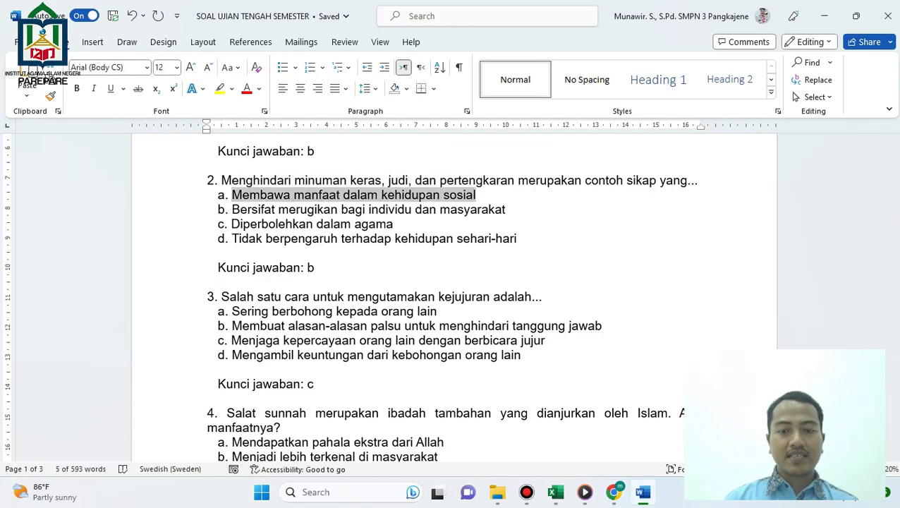
key(alt+Tab)
click(458, 355)
key(ctrl+v)
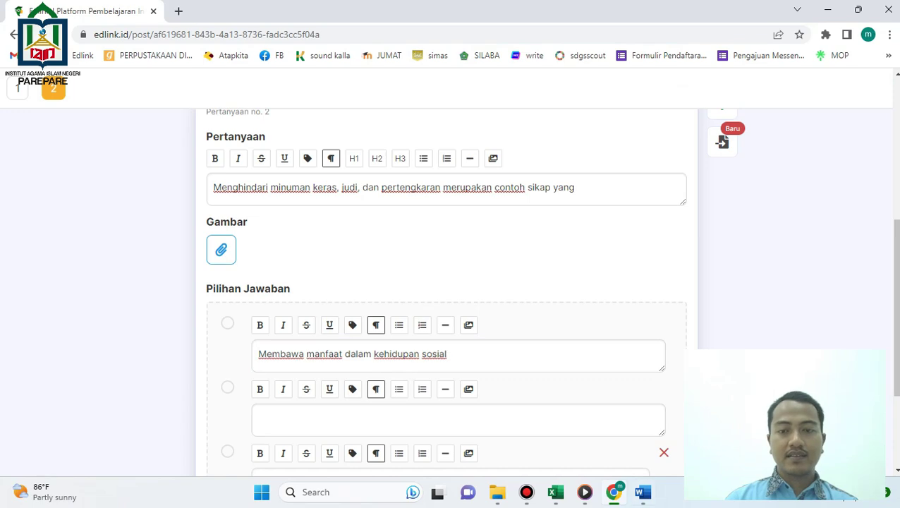
Copy option b, 'Bersifat merugikan bagi individu dan masyarakat', from Word into question 2's second answer choice and select that choice as correct.
key(alt+Tab)
drag(231, 209, 504, 209)
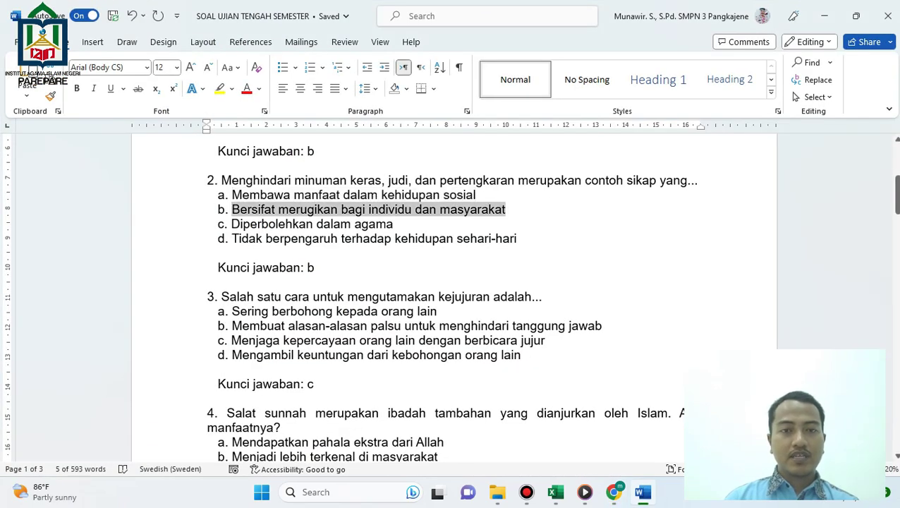
key(ctrl+c)
key(alt+Tab)
click(458, 420)
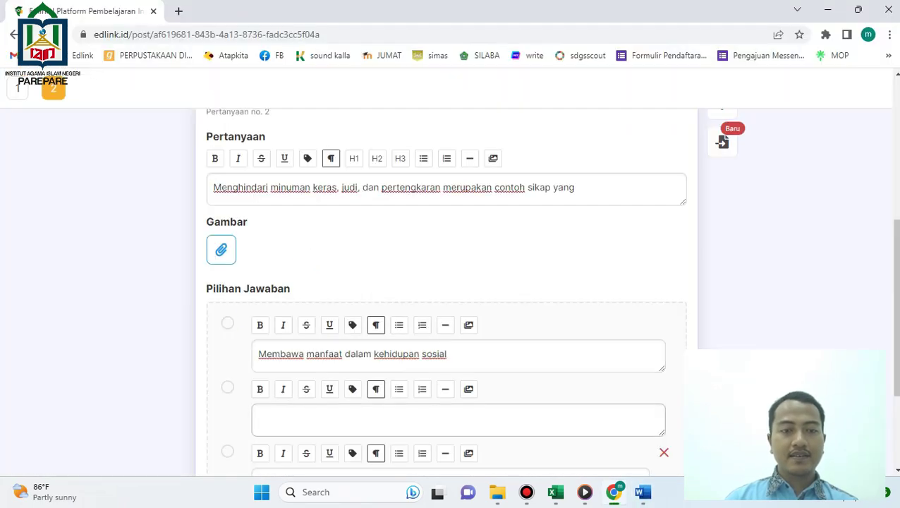
key(ctrl+v)
scroll(446, 282, down, 3)
click(227, 229)
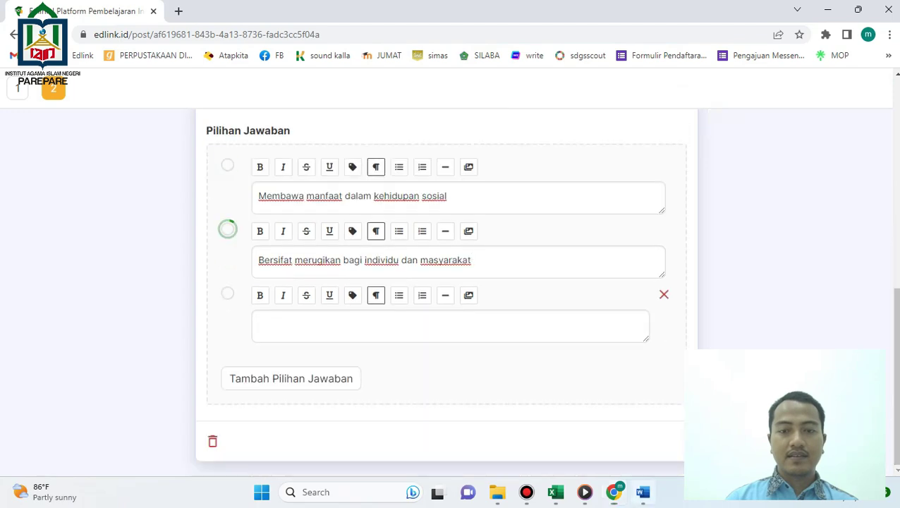
Copy option c of question 2, 'Diperbolehkan dalam agama', from Word into the third answer choice.
key(alt+Tab)
drag(231, 223, 393, 224)
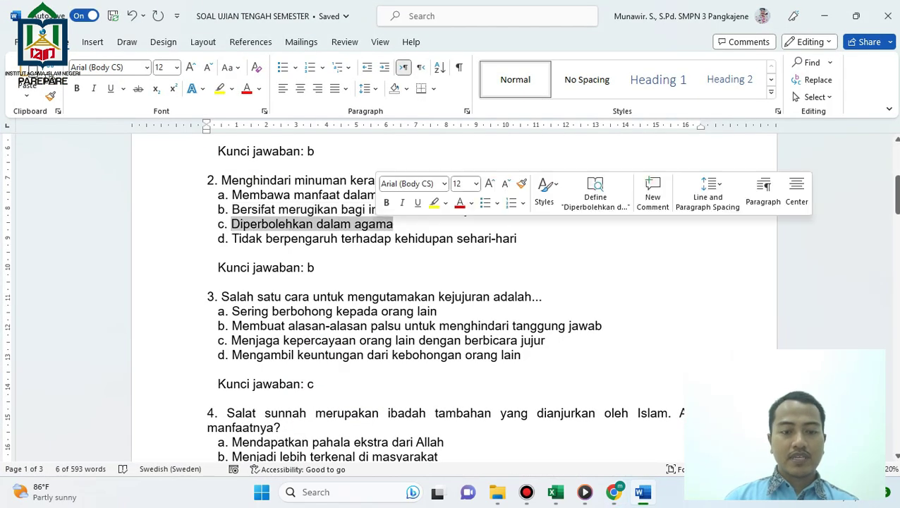
key(ctrl+c)
key(alt+Tab)
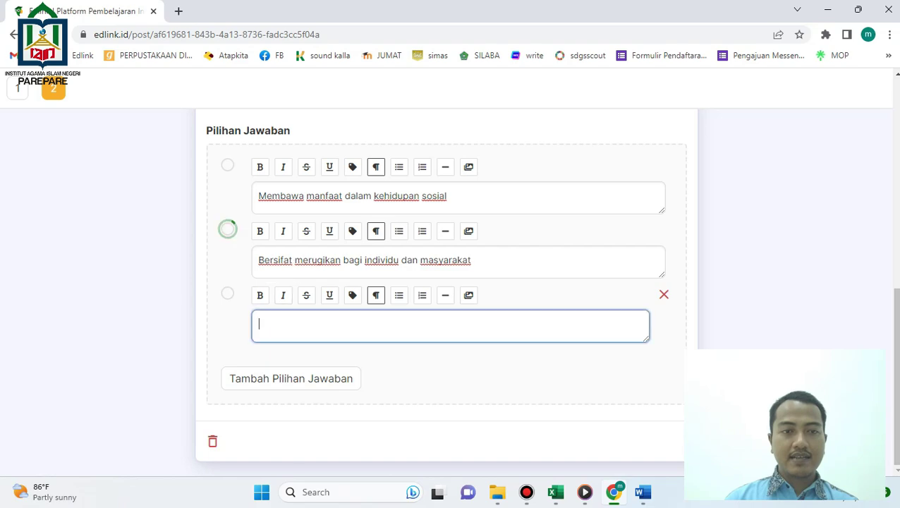
click(290, 325)
key(ctrl+v)
Add a fourth answer choice to question 2 and fill it with 'Tidak berpengaruh terhadap kehidupan sehari-hari' copied from Word.
click(291, 378)
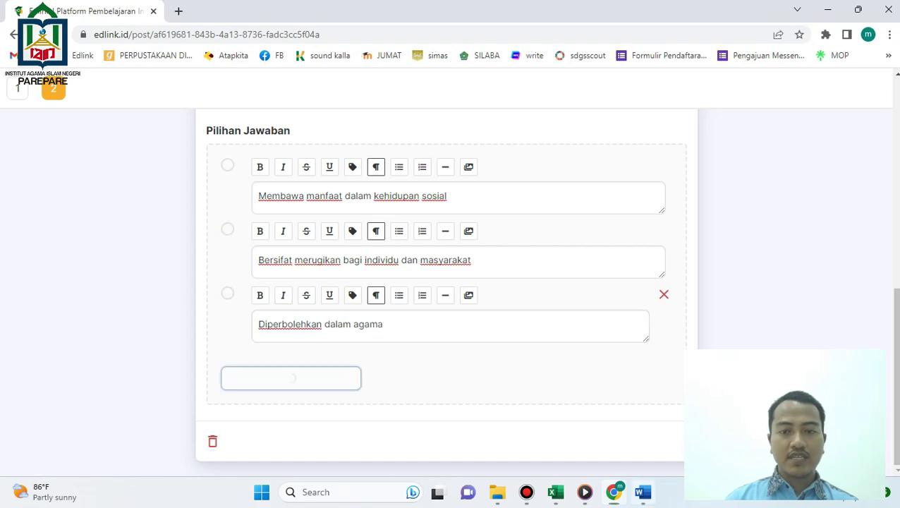
key(alt+Tab)
drag(232, 238, 516, 238)
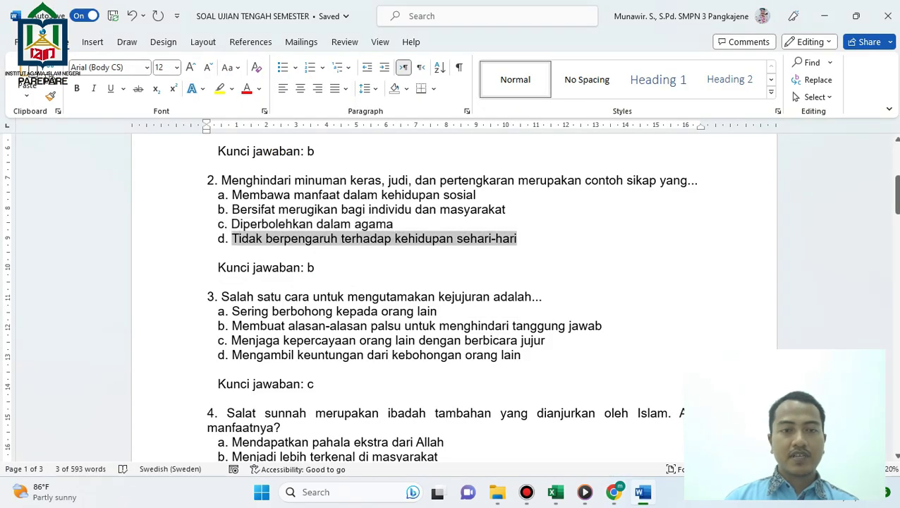
key(alt+Tab)
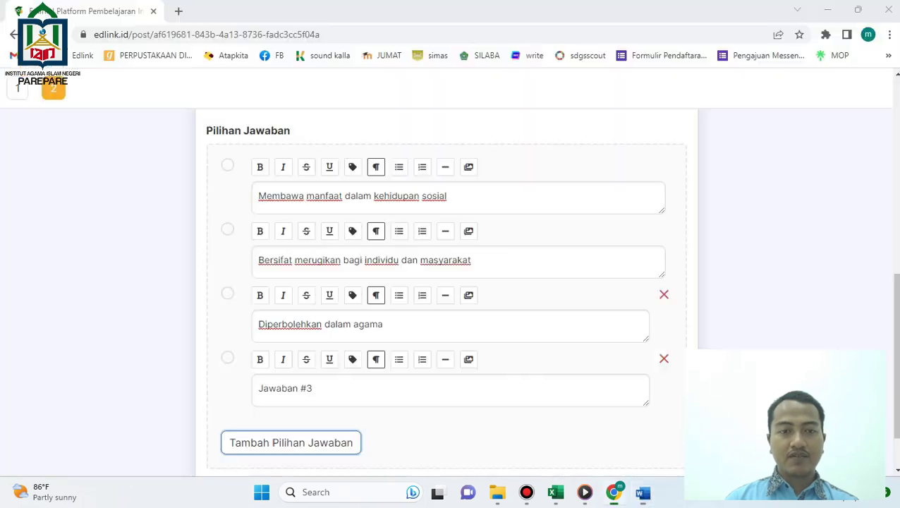
click(450, 390)
key(ctrl+v)
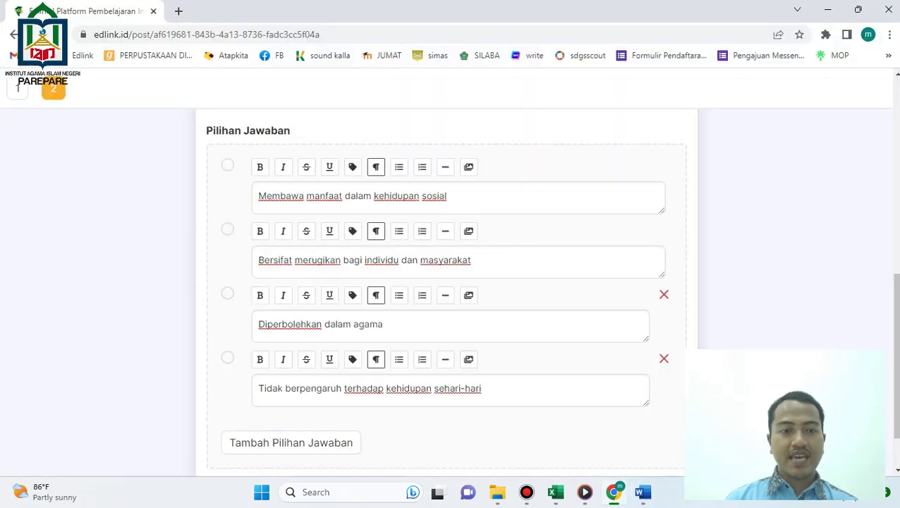
Mark the second choice as question 2's correct answer and add a third question to the quiz.
click(227, 228)
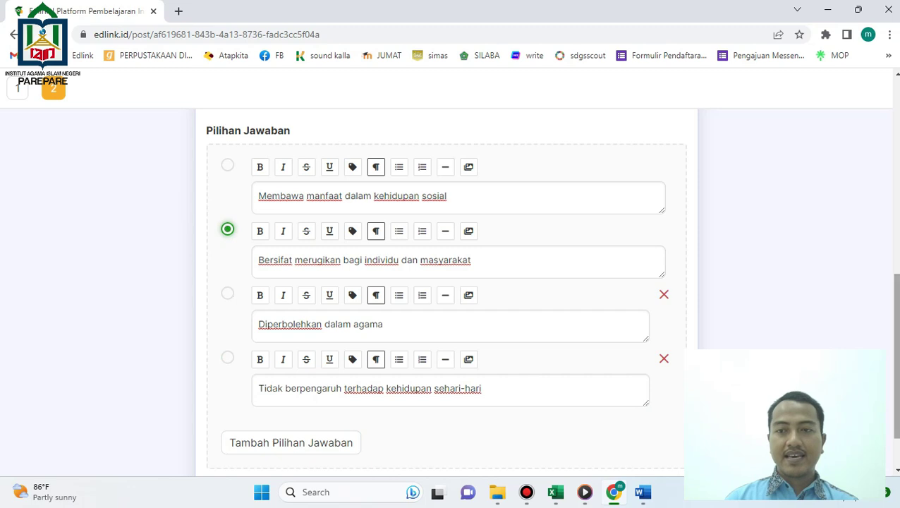
scroll(721, 208, up, 4)
click(722, 209)
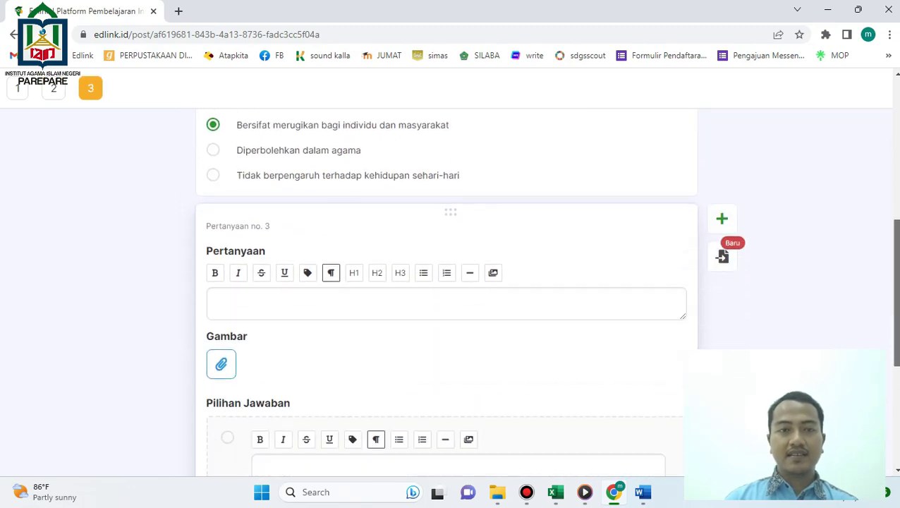
Copy question 3's text, 'Salah satu cara untuk mengutamakan kejujuran adalah', from Word into the third quiz question, without the trailing dots.
click(642, 491)
drag(897, 194, 897, 212)
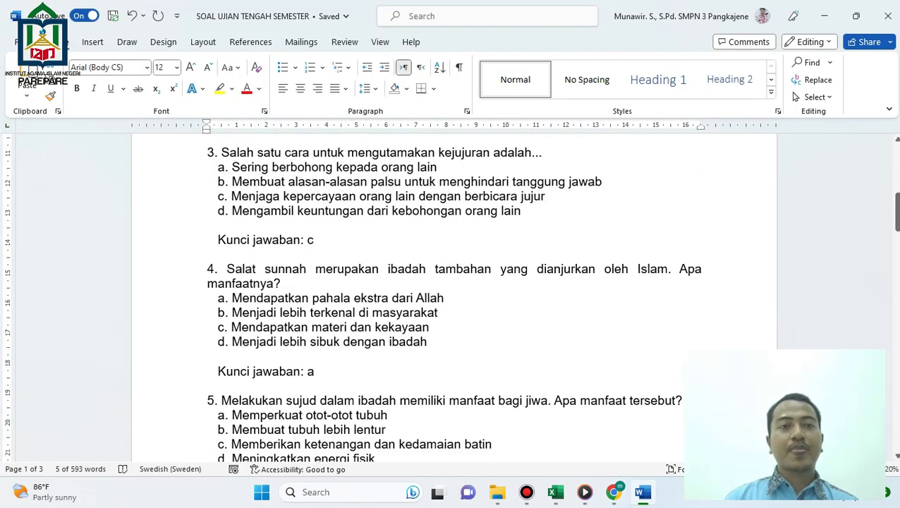
drag(281, 152, 530, 152)
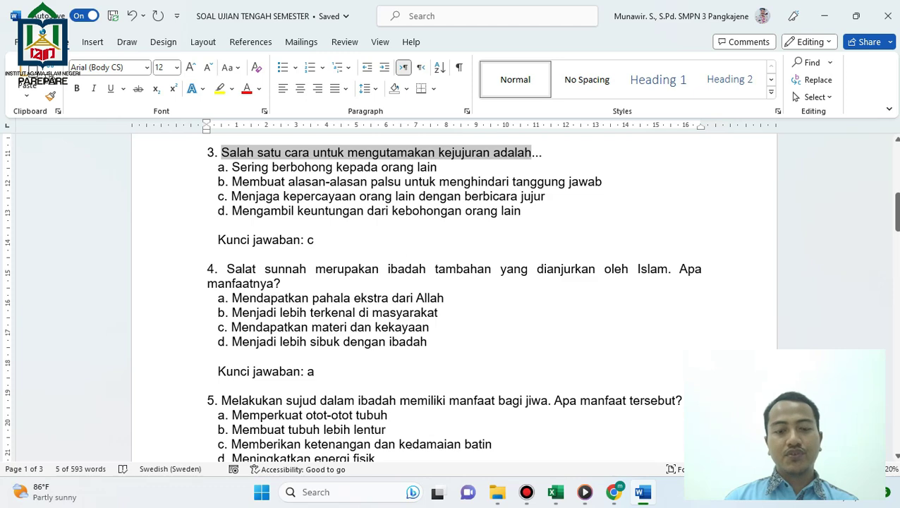
key(ctrl+c)
click(613, 491)
click(444, 195)
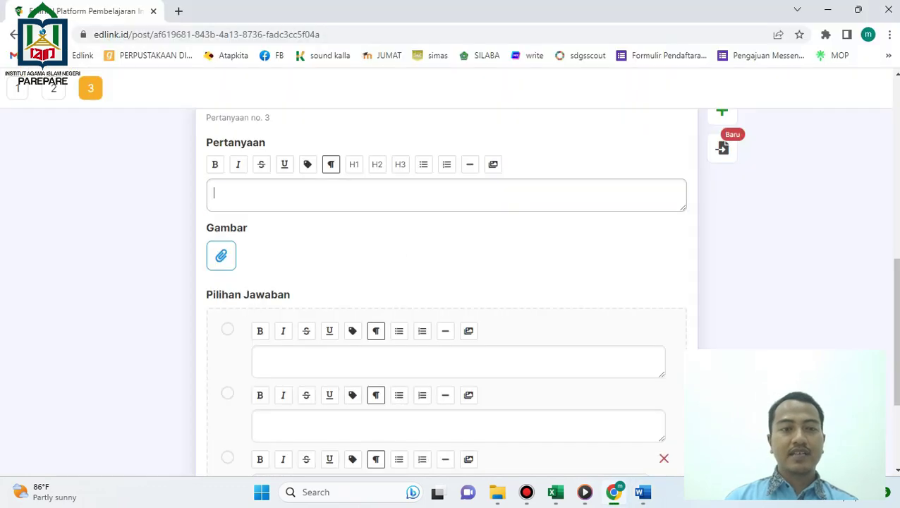
key(ctrl+v)
Copy option a of question 3, 'Sering berbohong kepada orang lain', from Word into the first answer choice.
click(642, 492)
mouse_move(231, 167)
mouse_down()
mouse_move(417, 167)
mouse_move(231, 167)
mouse_up()
click(418, 167)
click(614, 491)
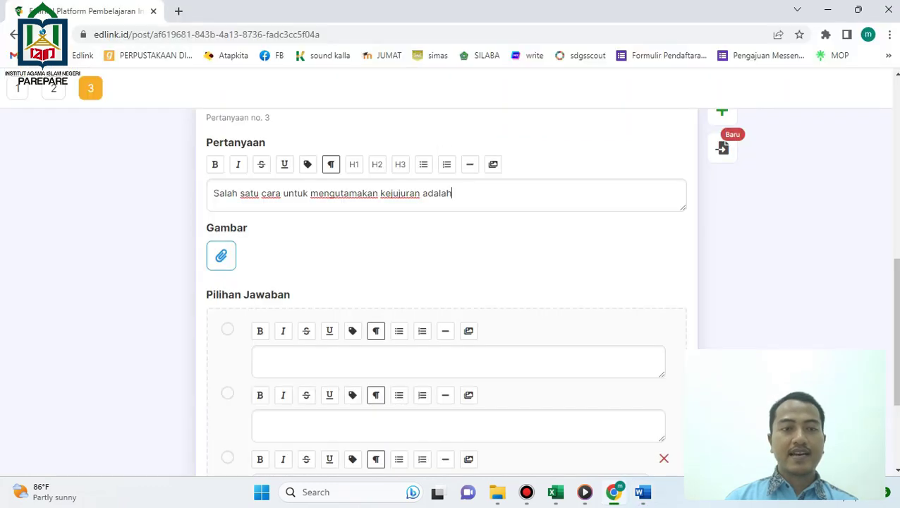
click(317, 361)
key(ctrl+v)
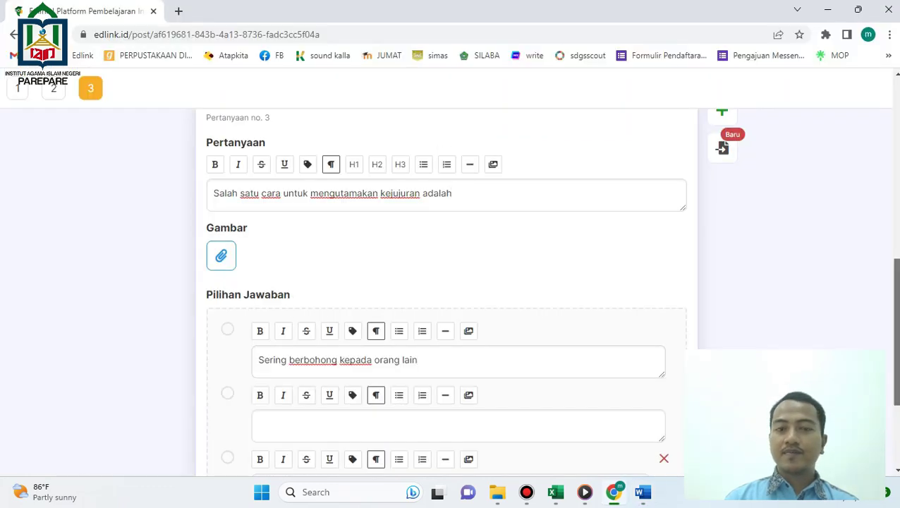
scroll(444, 318, down, 2)
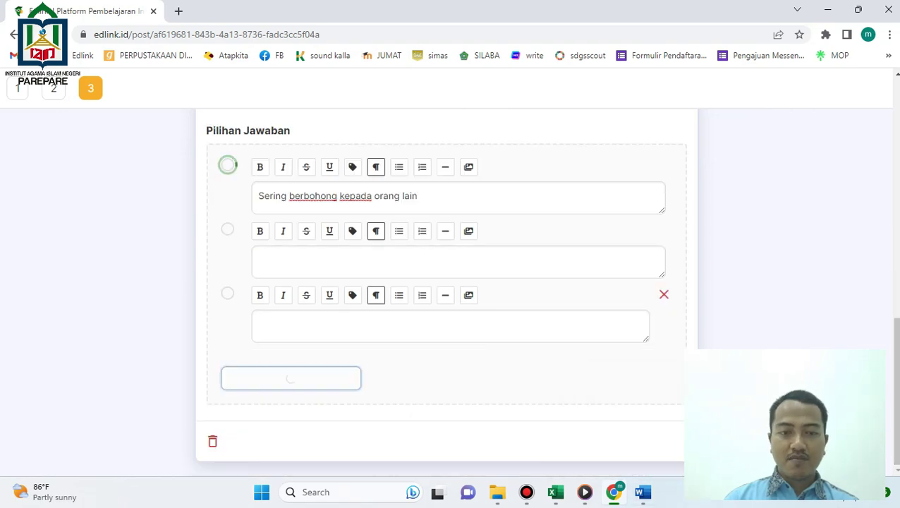
Copy option b of question 3, 'Membuat alasan-alasan palsu untuk menghindari tanggung jawab', from Word into the second answer choice.
click(642, 492)
drag(231, 181, 568, 182)
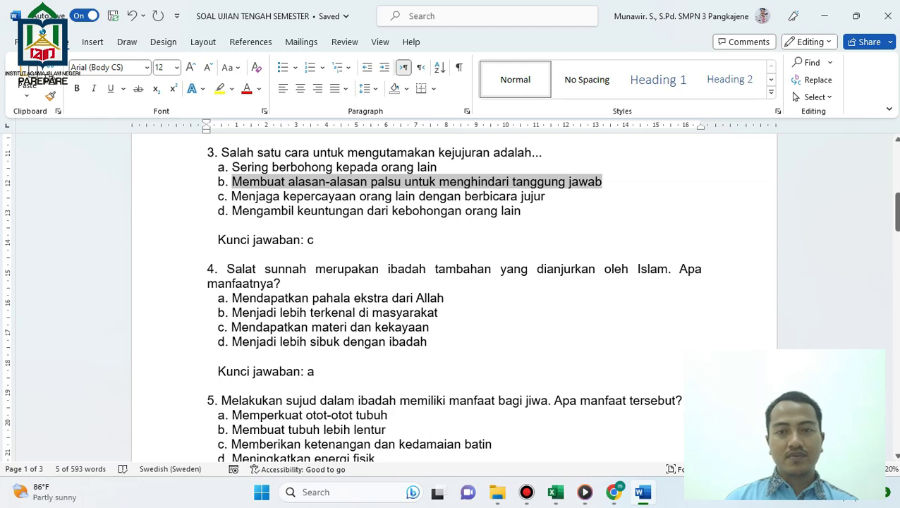
key(ctrl+c)
click(613, 491)
click(452, 261)
key(ctrl+v)
Copy option c of question 3, 'Menjaga kepercayaan orang lain dengan berbicara jujur', from Word into the third answer choice.
click(642, 491)
drag(231, 195, 544, 196)
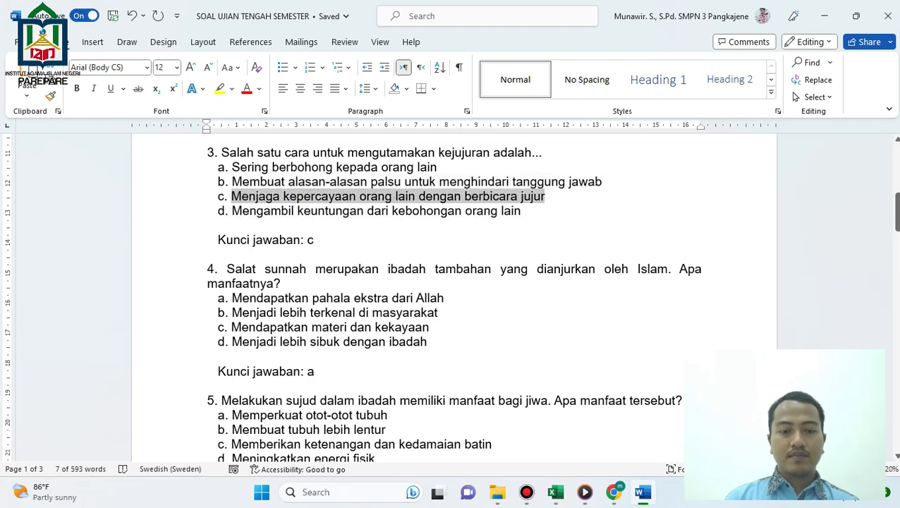
key(ctrl+c)
key(alt+Tab)
key(ctrl+v)
Replace the fourth answer choice's placeholder with option d of question 3, 'Mengambil keuntungan dari kebohongan orang lain', copied from Word.
key(alt+Tab)
drag(231, 210, 520, 210)
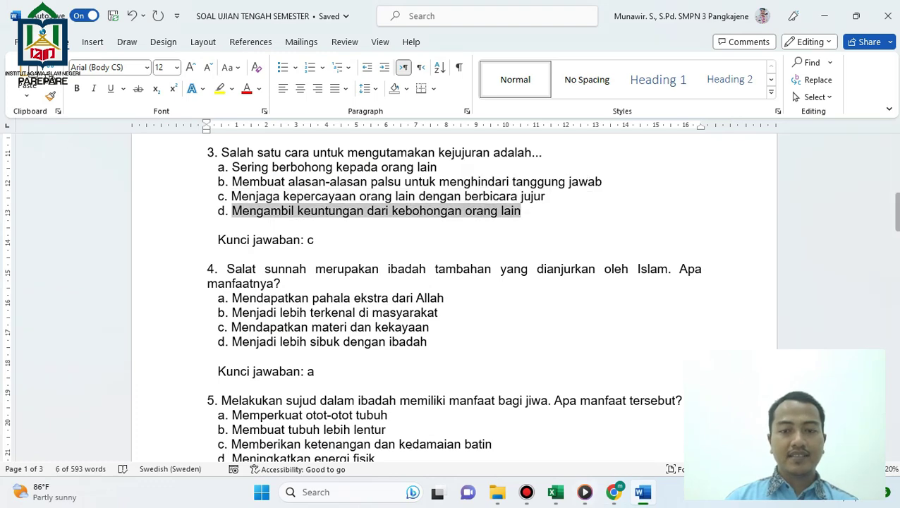
key(ctrl+c)
key(alt+Tab)
drag(323, 389, 246, 389)
key(ctrl+v)
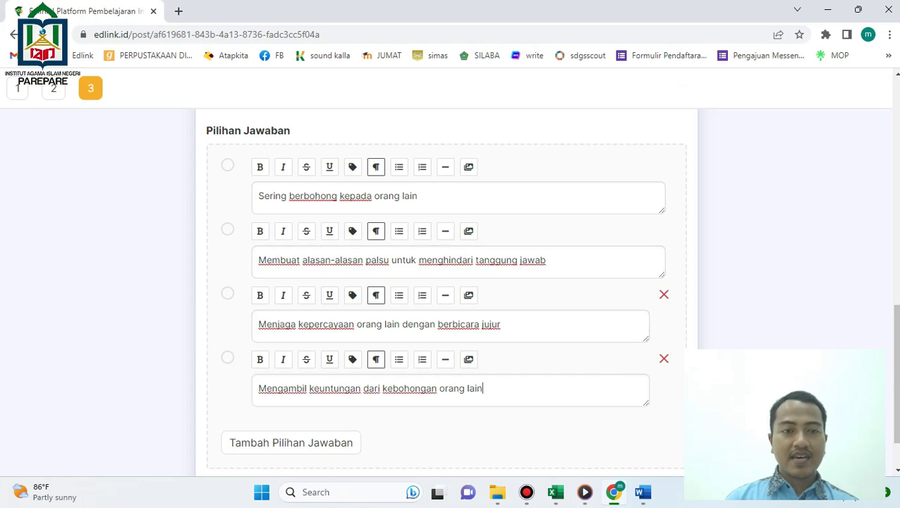
Mark the third choice as question 3's correct answer and add a fourth question to the quiz.
click(227, 293)
mouse_move(894, 344)
mouse_down()
mouse_move(894, 356)
mouse_move(894, 331)
mouse_up()
scroll(444, 293, up, 3)
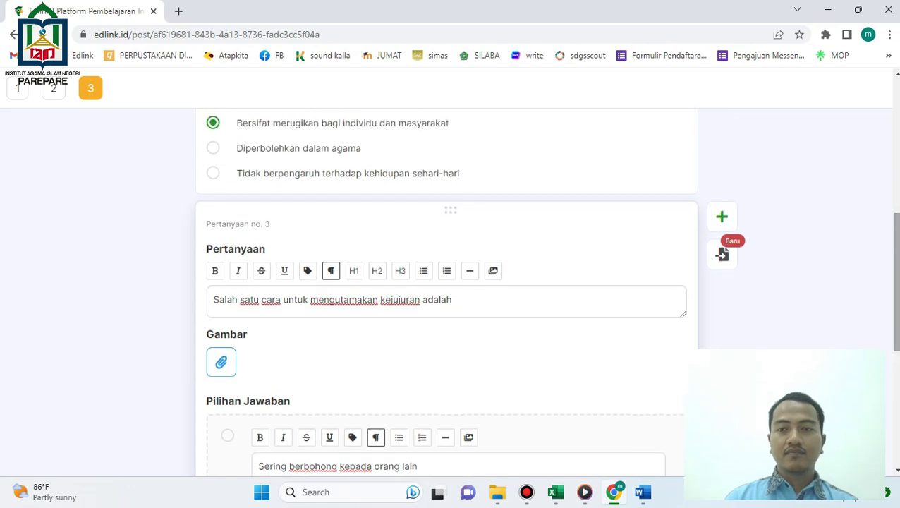
click(721, 217)
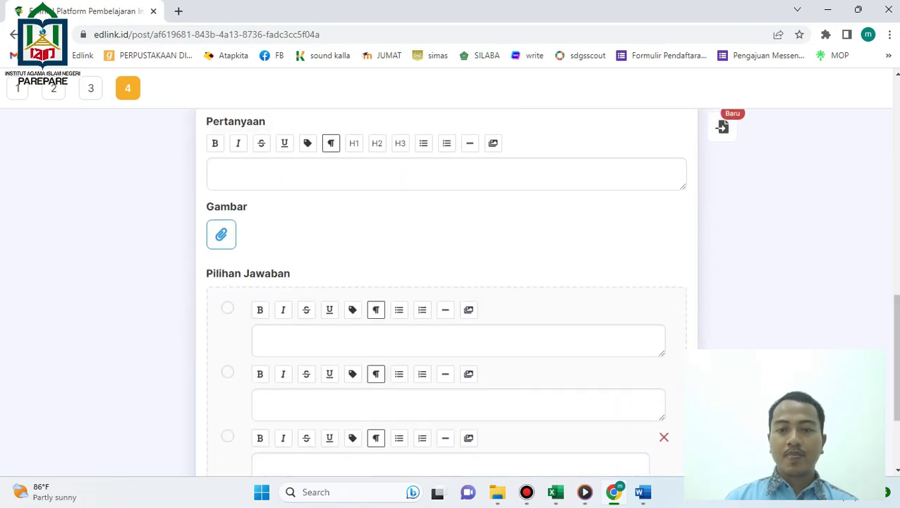
Copy question 4's text, 'Salat sunnah merupakan ibadah tambahan yang dianjurkan oleh Islam. Apa manfaatnya?', from Word into the fourth quiz question.
key(alt+Tab)
scroll(451, 296, down, 3)
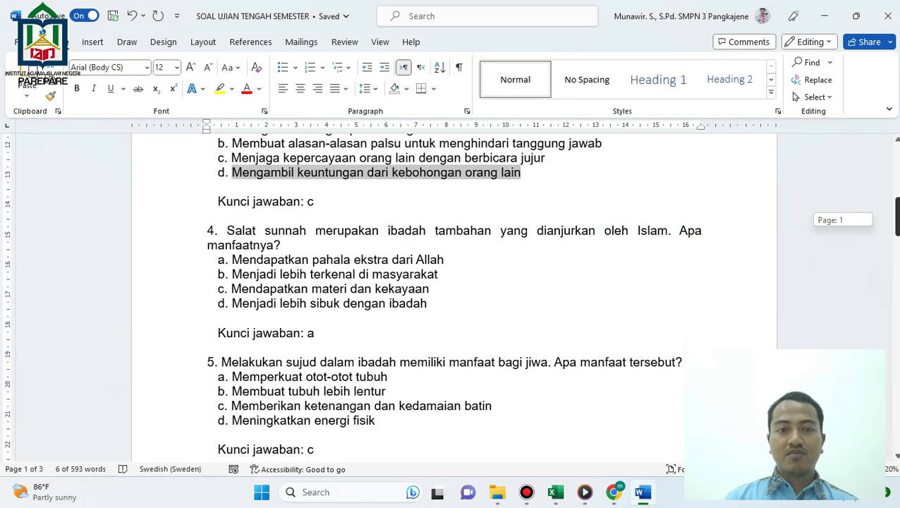
drag(262, 175, 275, 190)
key(shift+Up)
key(ctrl+shift+Right)
key(ctrl+shift+Right)
key(ctrl+shift+Right)
key(ctrl+shift+Right)
key(ctrl+shift+Right)
key(ctrl+shift+Right)
key(shift+Down)
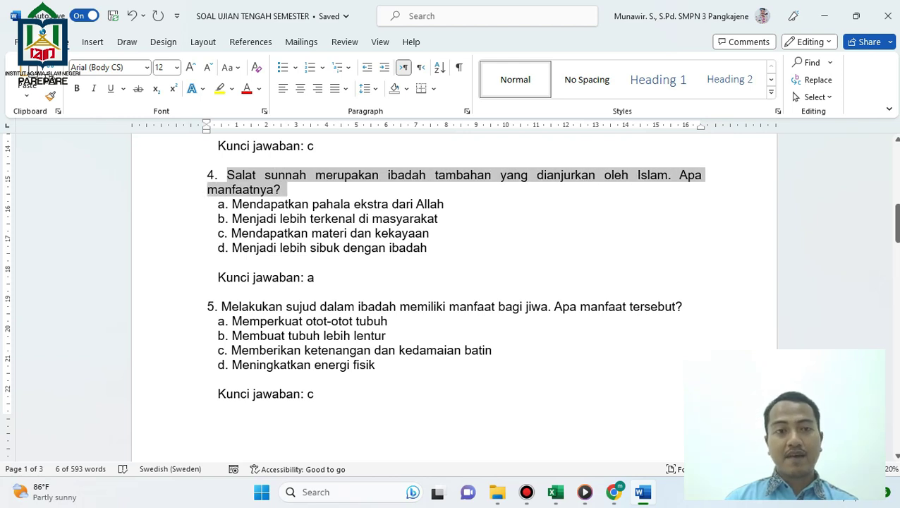
key(alt+Tab)
click(446, 173)
key(ctrl+v)
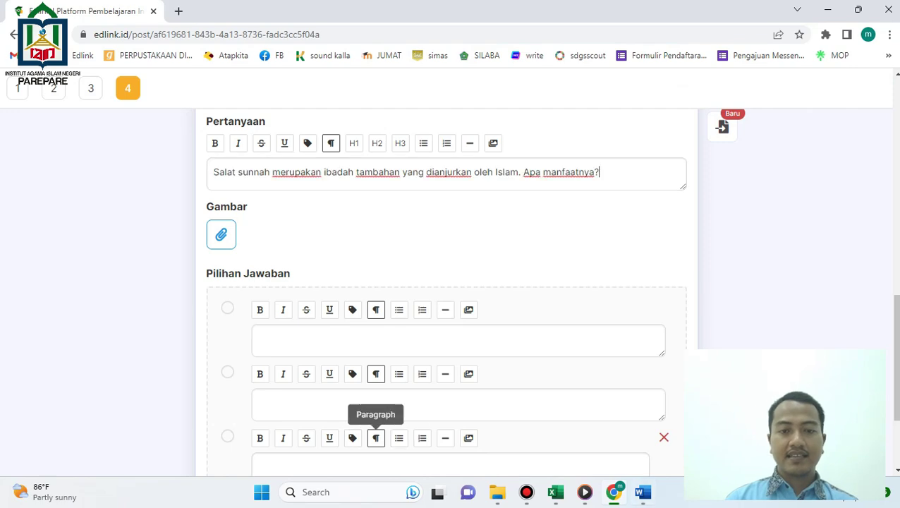
Add a fourth answer choice to question 4 and fill the first choice with 'Mendapatkan pahala ekstra dari Allah' copied from Word.
scroll(376, 430, down, 1)
click(291, 445)
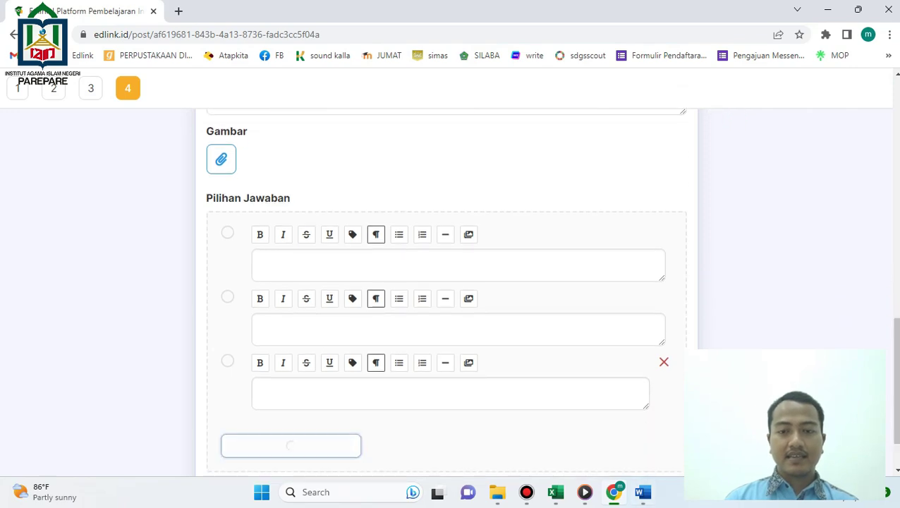
click(642, 492)
drag(232, 203, 413, 204)
click(614, 492)
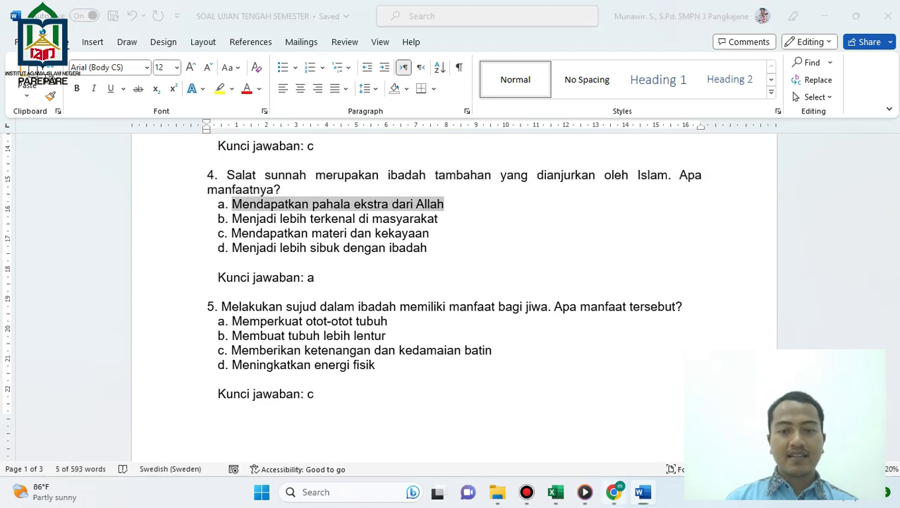
click(397, 265)
key(ctrl+v)
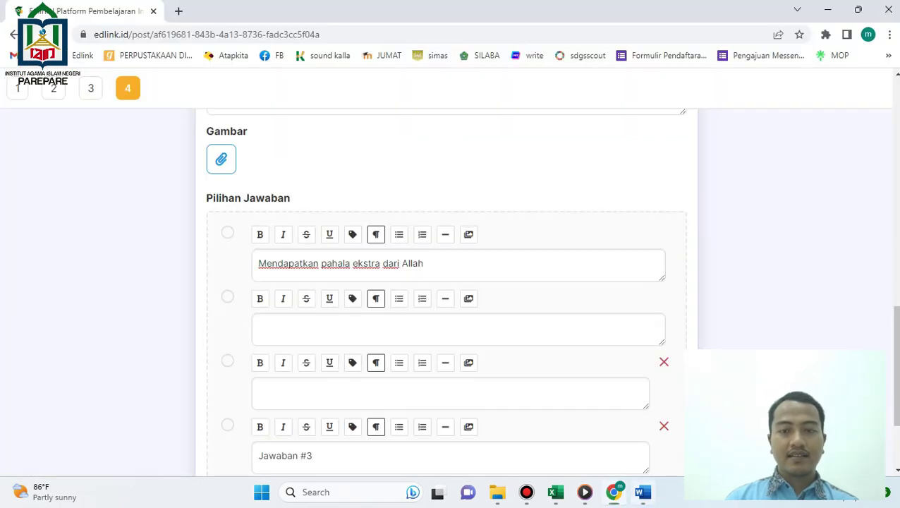
Copy option b of question 4, 'Menjadi lebih terkenal di masyarakat', from Word into the second answer choice.
key(alt+Tab)
drag(232, 219, 431, 219)
key(ctrl+c)
click(613, 491)
click(373, 329)
key(ctrl+v)
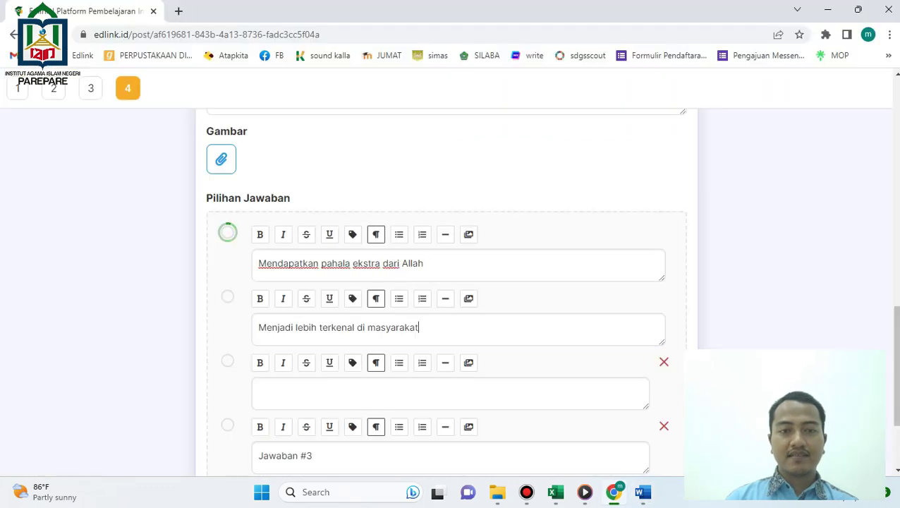
Copy option c of question 4, 'Mendapatkan materi dan kekayaan', from Word into the third answer choice.
key(alt+Tab)
drag(232, 233, 429, 233)
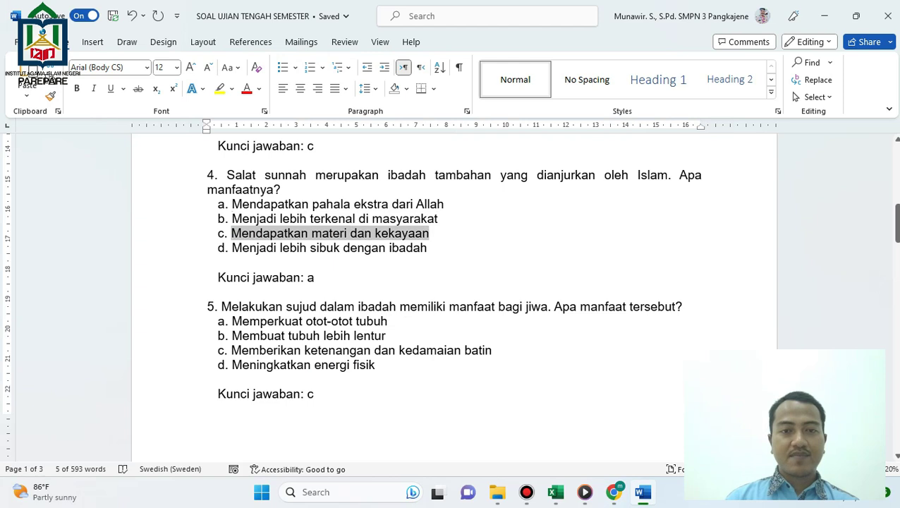
key(ctrl+c)
key(alt+Tab)
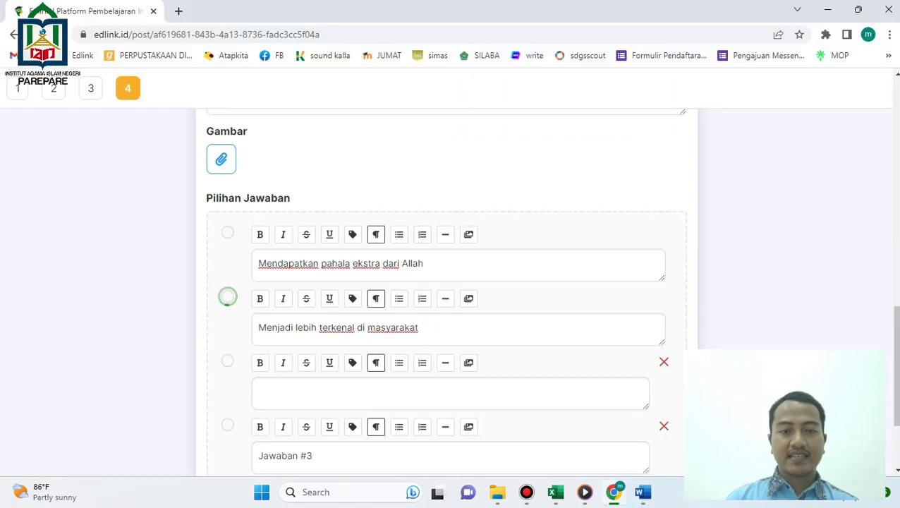
key(ctrl+v)
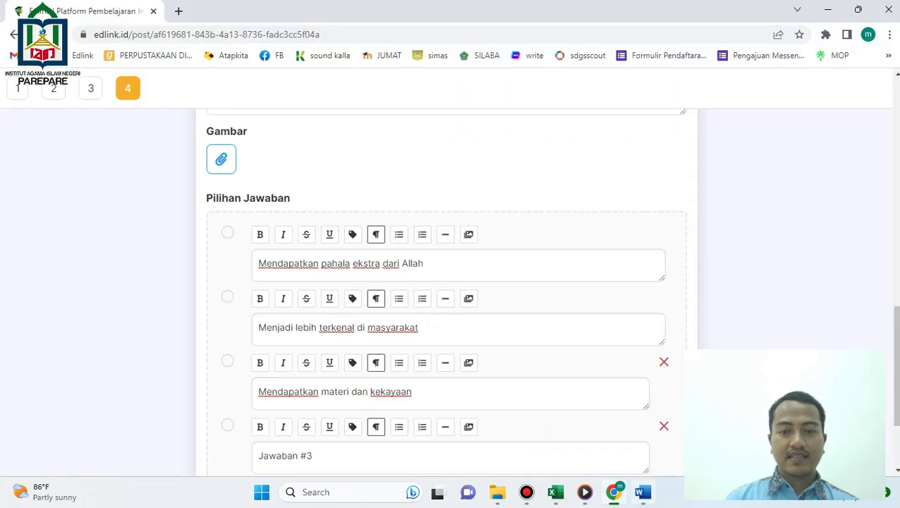
Replace the fourth answer choice's placeholder with option d of question 4, 'Menjadi lebih sibuk dengan ibadah', copied from Word.
click(642, 492)
drag(232, 247, 427, 248)
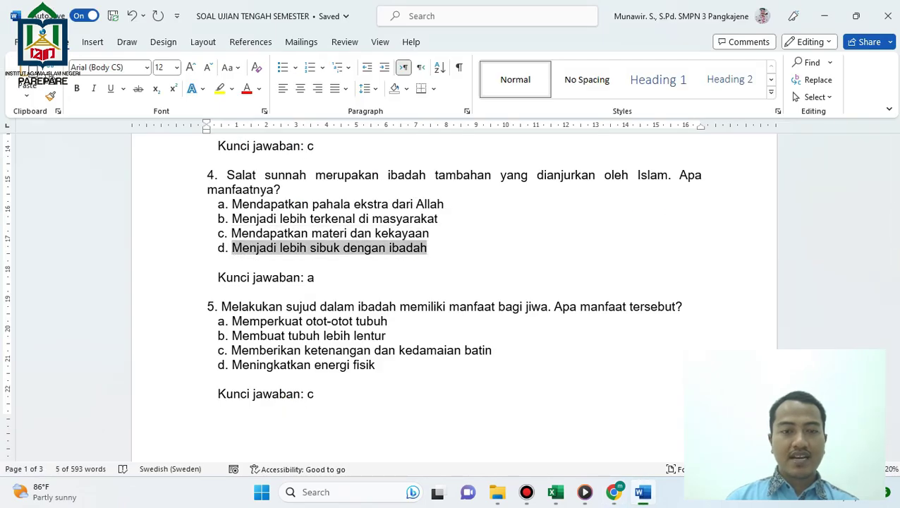
key(ctrl+c)
key(alt+Tab)
drag(316, 456, 256, 455)
key(ctrl+v)
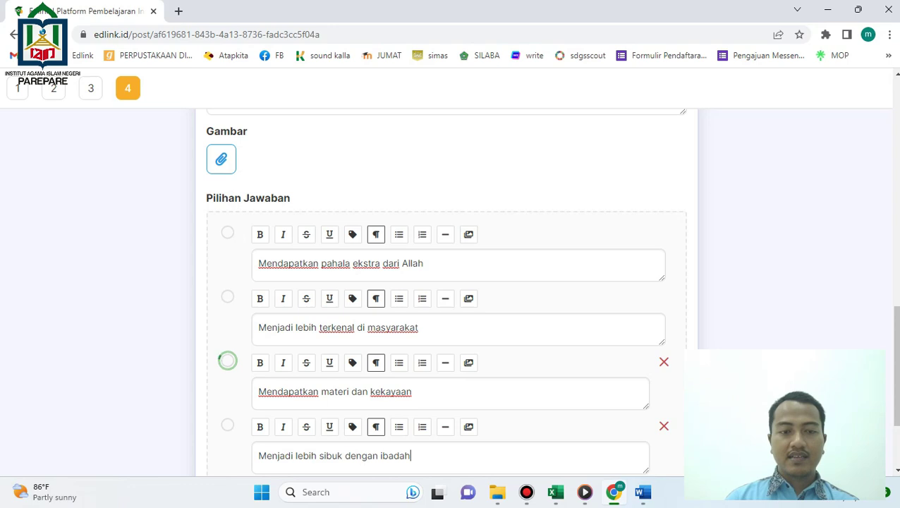
Mark the first choice as question 4's correct answer and add a fifth question to the quiz.
scroll(444, 282, down, 2)
scroll(227, 173, up, 1)
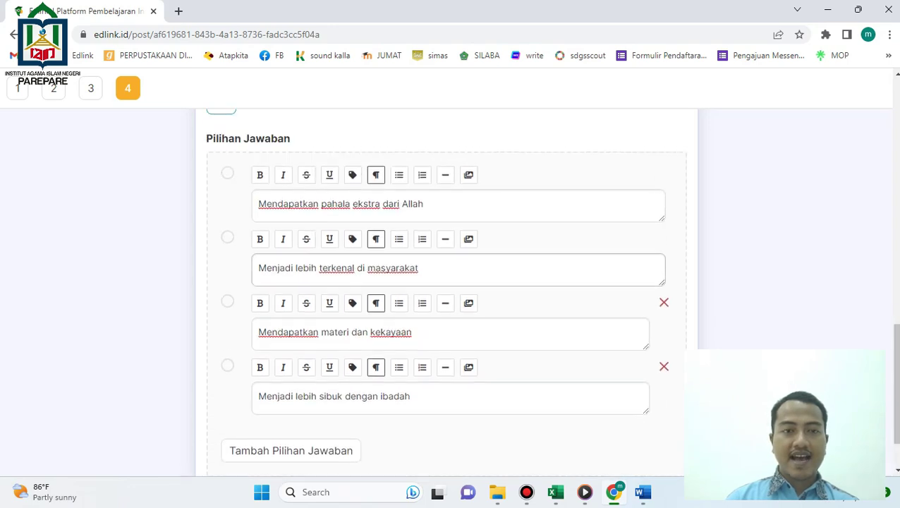
click(227, 172)
scroll(227, 173, up, 4)
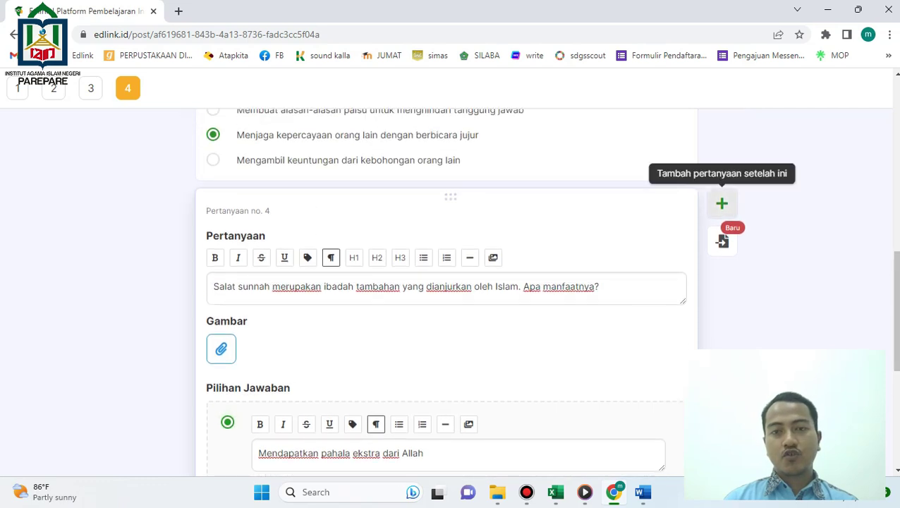
click(722, 203)
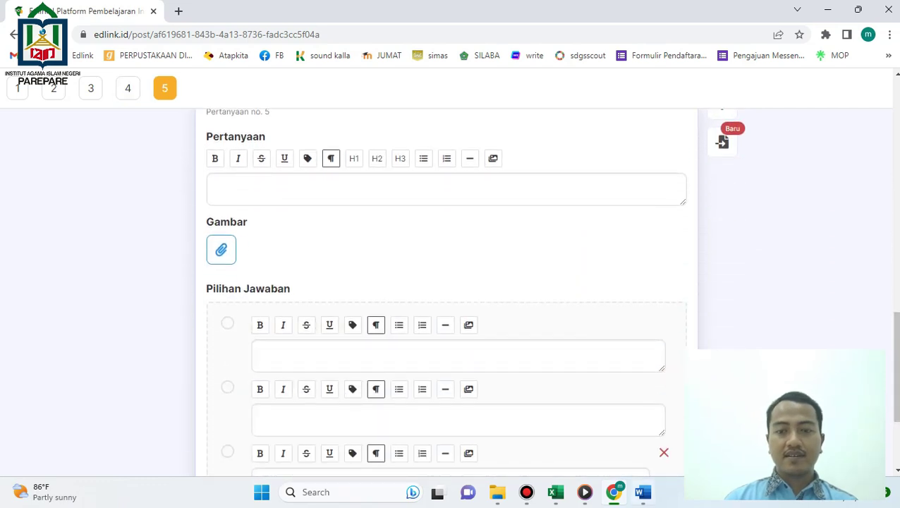
Copy question 5's text, 'Melakukan sujud dalam ibadah memiliki manfaat bagi jiwa. Apa manfaat tersebut?', from Word into the fifth quiz question.
key(alt+Tab)
drag(231, 306, 428, 306)
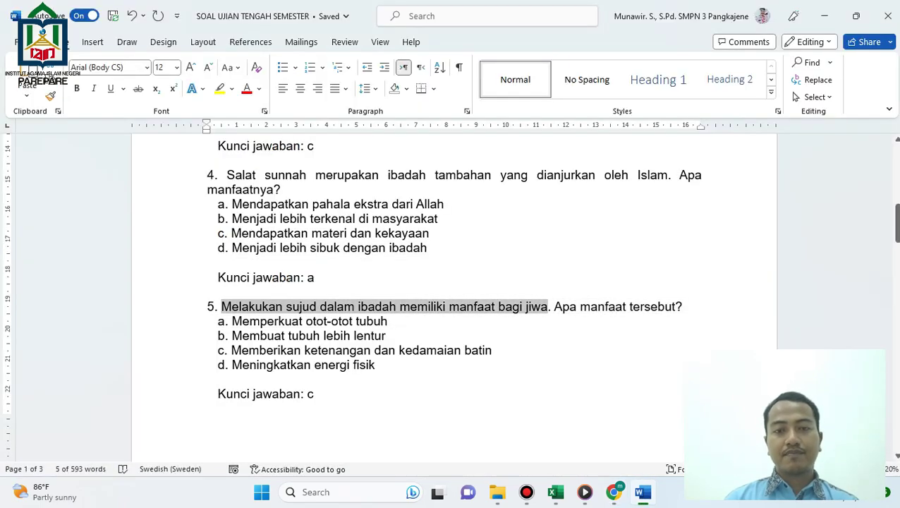
drag(547, 306, 681, 306)
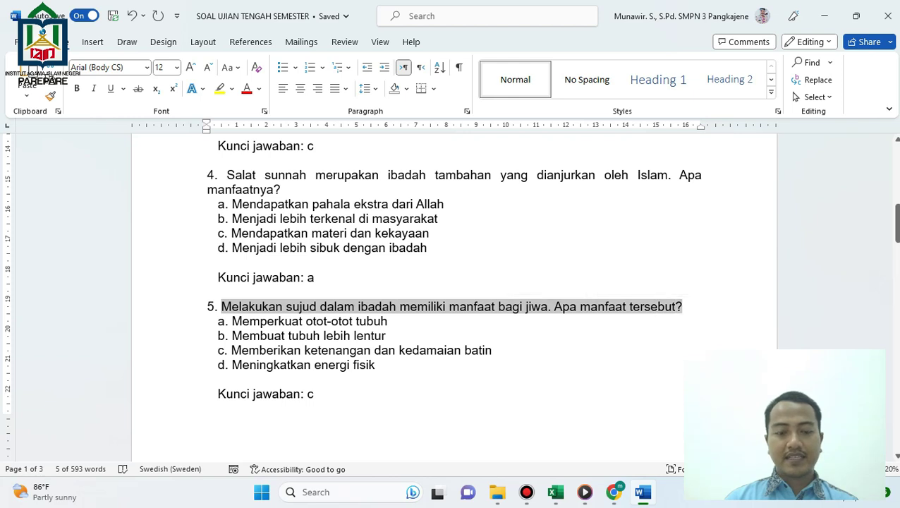
click(613, 492)
key(ctrl+v)
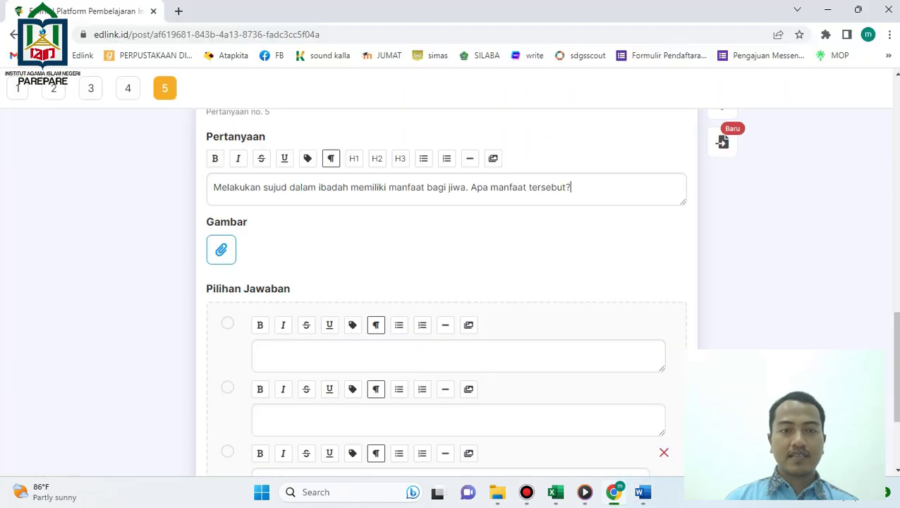
Add a fourth answer choice to question 5 and fill the first choice with 'Memperkuat otot-otot tubuh' copied from Word.
scroll(290, 407, down, 2)
click(290, 408)
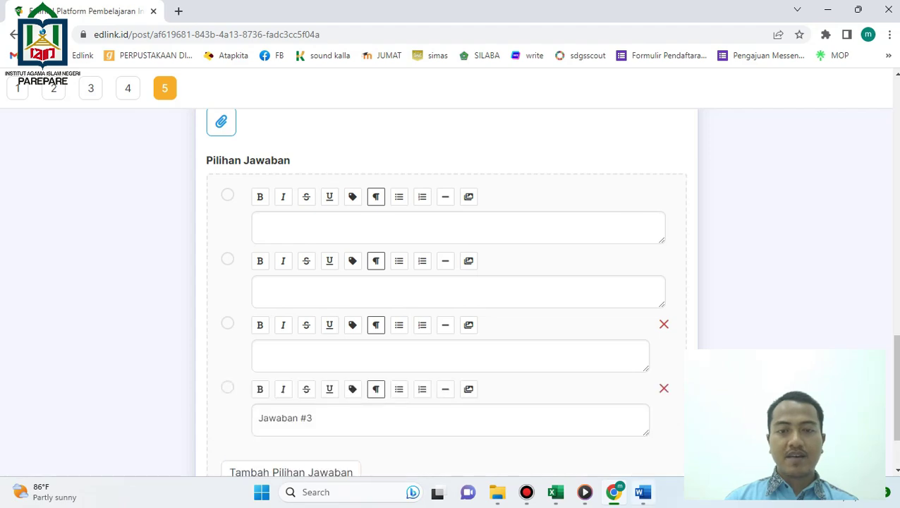
click(642, 492)
drag(241, 321, 387, 322)
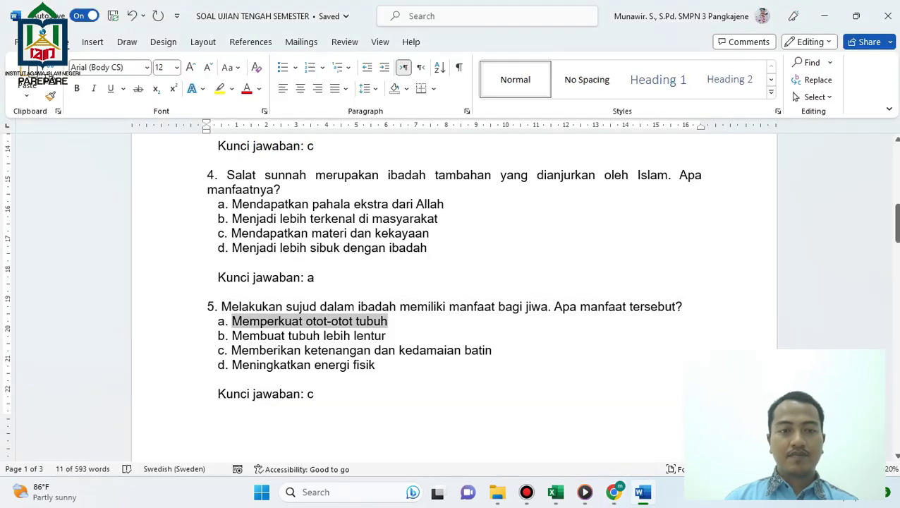
click(614, 491)
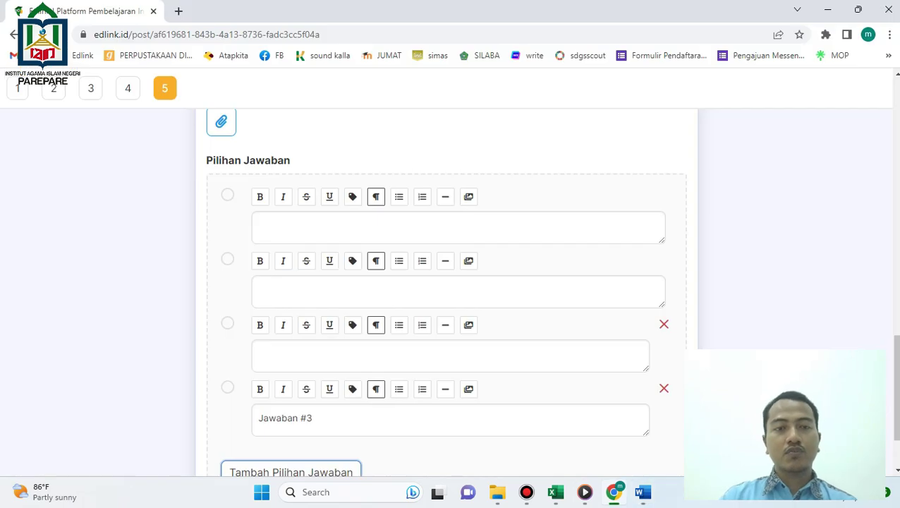
click(257, 224)
key(ctrl+v)
Copy option b of question 5, 'Membuat tubuh lebih lentur', from Word into the second answer choice.
key(alt+Tab)
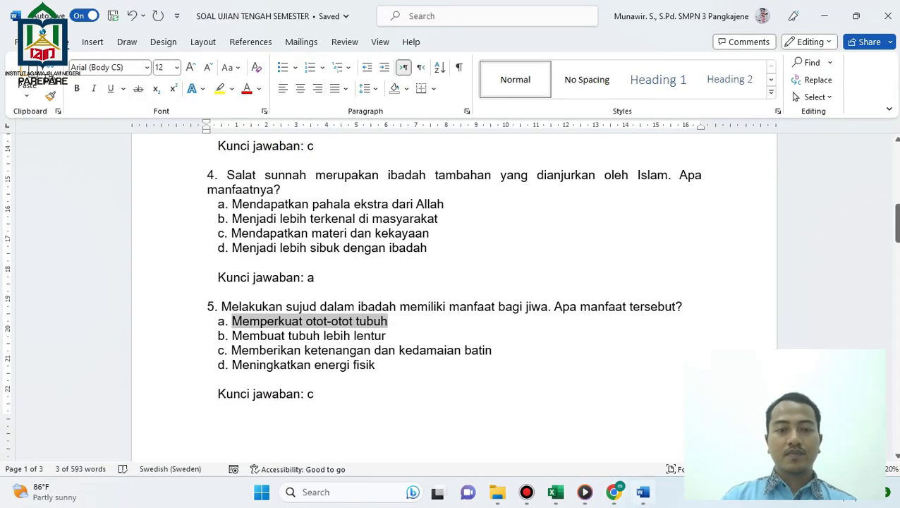
drag(232, 335, 352, 336)
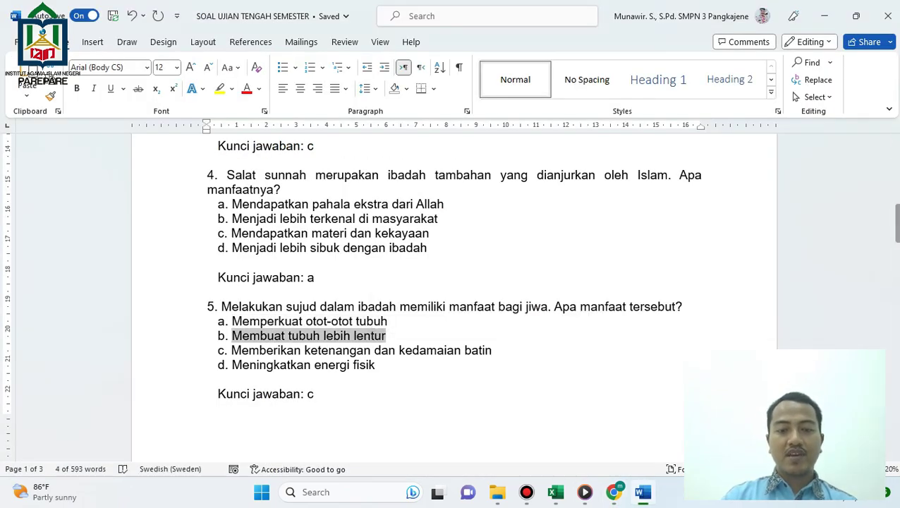
key(ctrl+c)
key(alt+Tab)
click(256, 290)
key(ctrl+v)
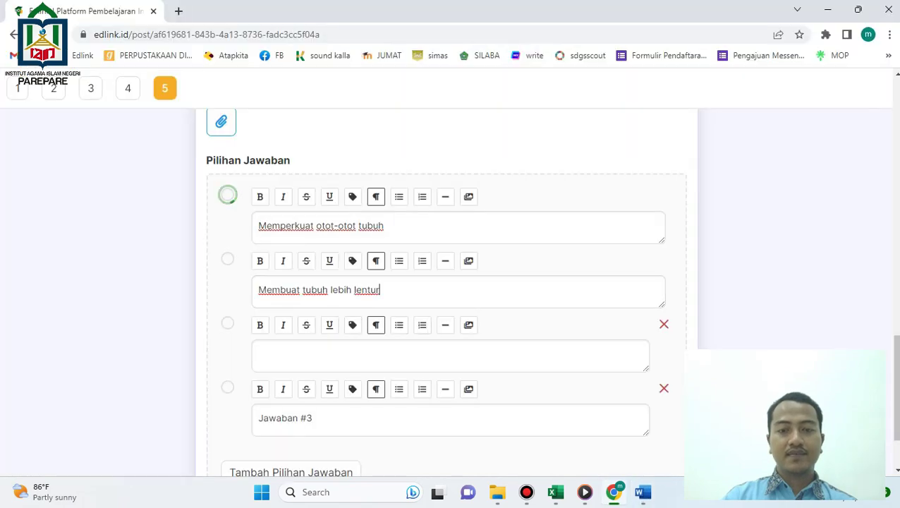
Copy option c of question 5, 'Memberikan ketenangan dan kedamaian batin', from Word into the third answer choice.
key(alt+Tab)
drag(231, 350, 464, 350)
key(alt+Tab)
key(alt+Tab)
key(alt+Tab)
click(466, 358)
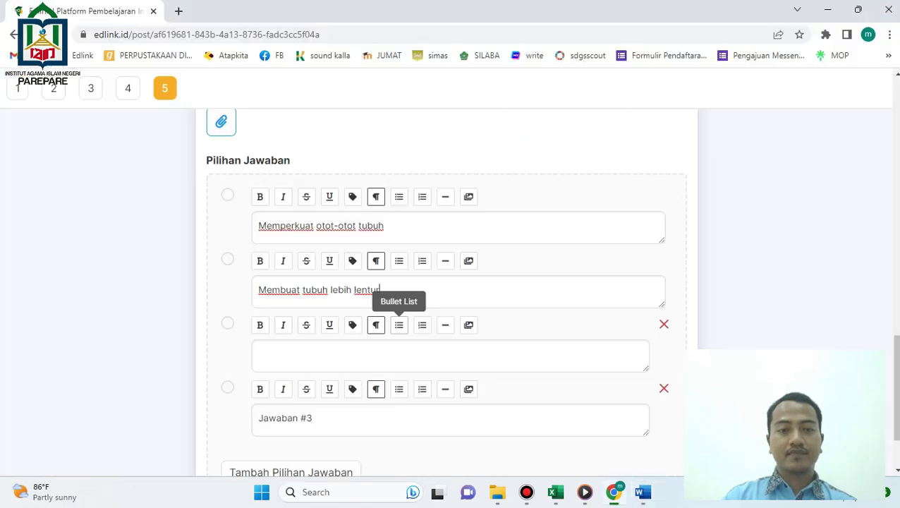
key(ctrl+v)
Replace the fourth answer choice's placeholder with option d of question 5, 'Meningkatkan energi fisik', copied from Word.
key(alt+Tab)
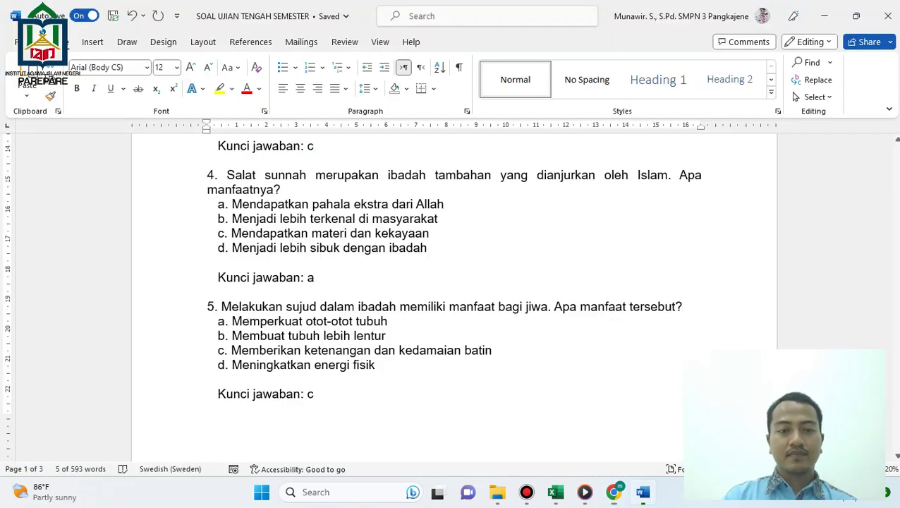
drag(232, 365, 374, 365)
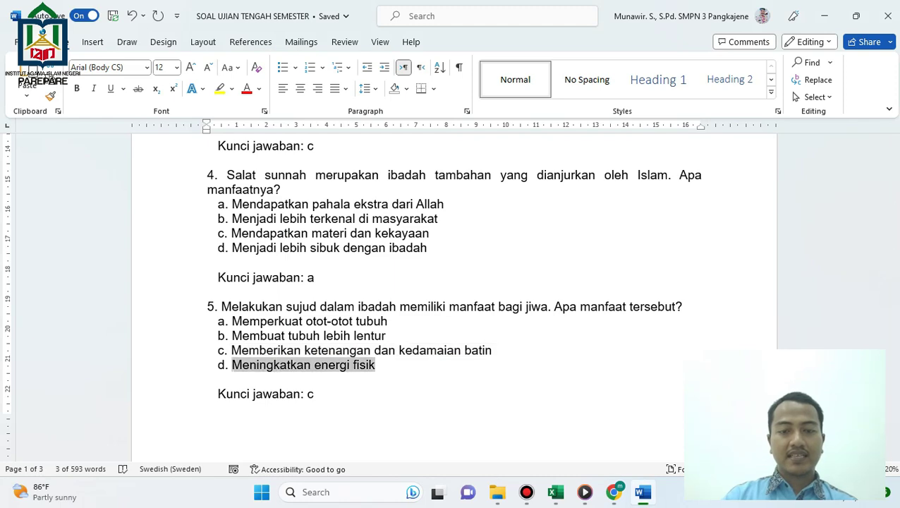
key(alt+Tab)
key(ctrl+a)
key(ctrl+v)
Mark the third choice, 'Memberikan ketenangan dan kedamaian batin', as question 5's correct answer.
click(227, 323)
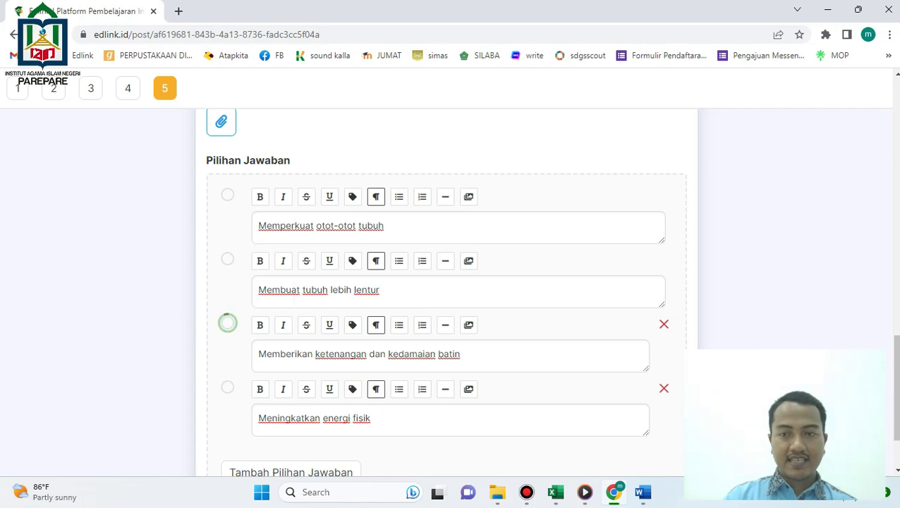
mouse_move(896, 387)
mouse_down()
mouse_move(896, 411)
mouse_move(896, 379)
mouse_up()
scroll(451, 292, up, 10)
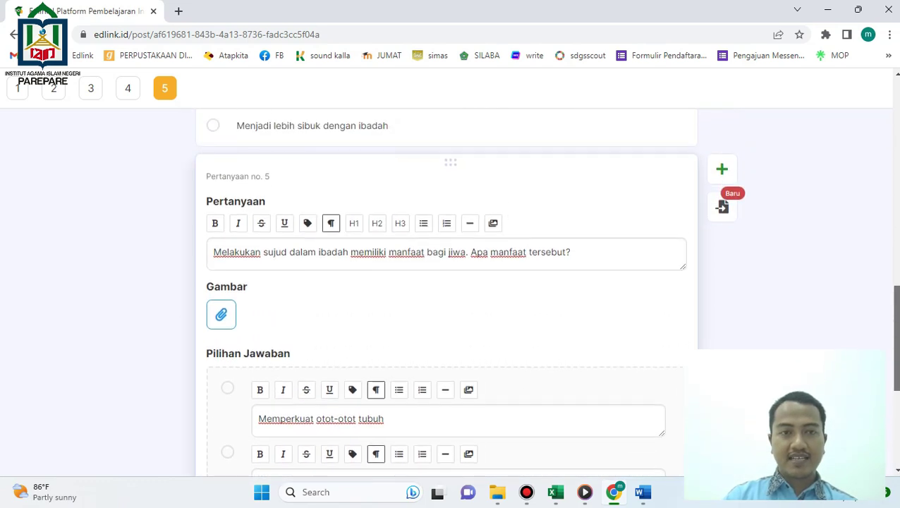
Share the Ujian Tengah Semester quiz with class PAI dan Budi Pekerti (IX), session 8, using the Sekarang timing.
scroll(451, 292, up, 5)
click(846, 152)
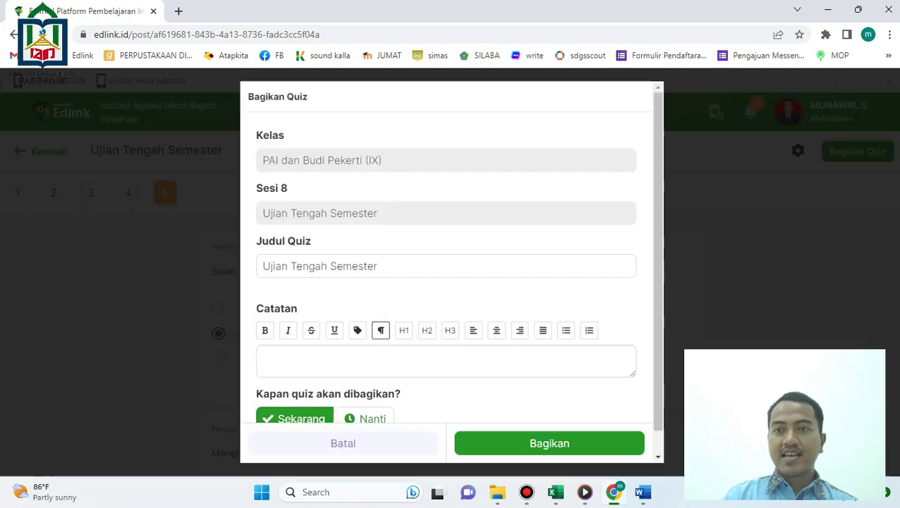
scroll(452, 293, down, 1)
click(549, 443)
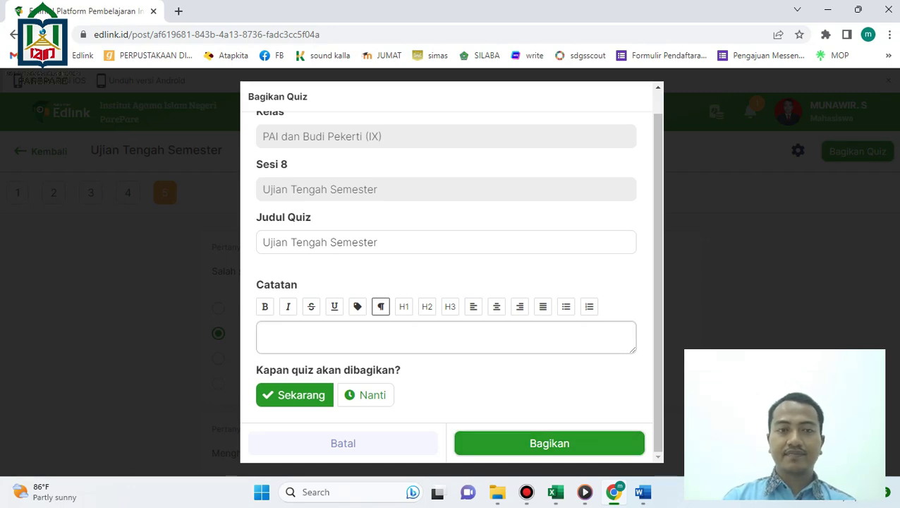
scroll(449, 282, down, 2)
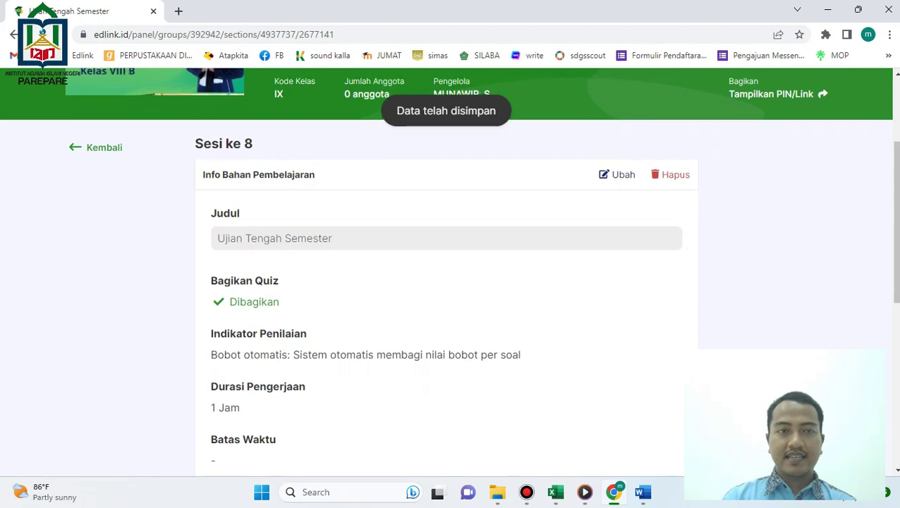
Return to the class's Sesi Pembelajaran list and review the sessions down to session 8.
click(104, 144)
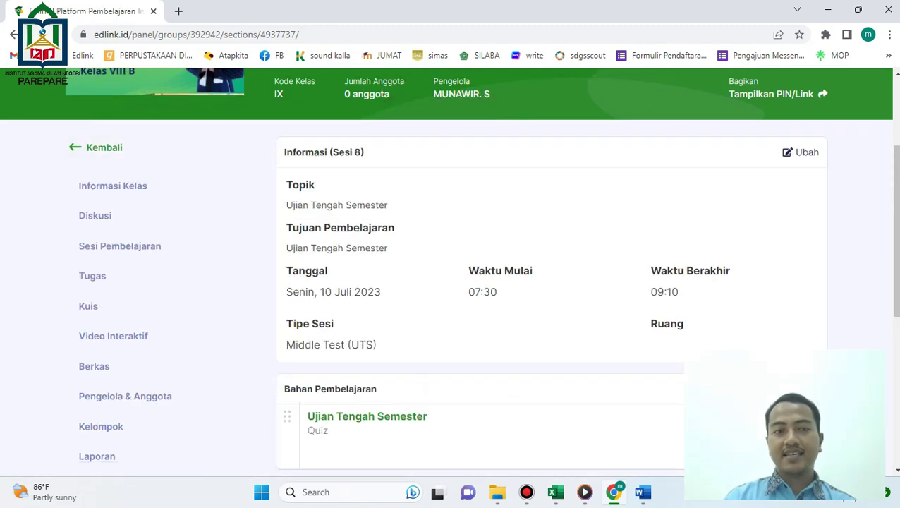
click(119, 245)
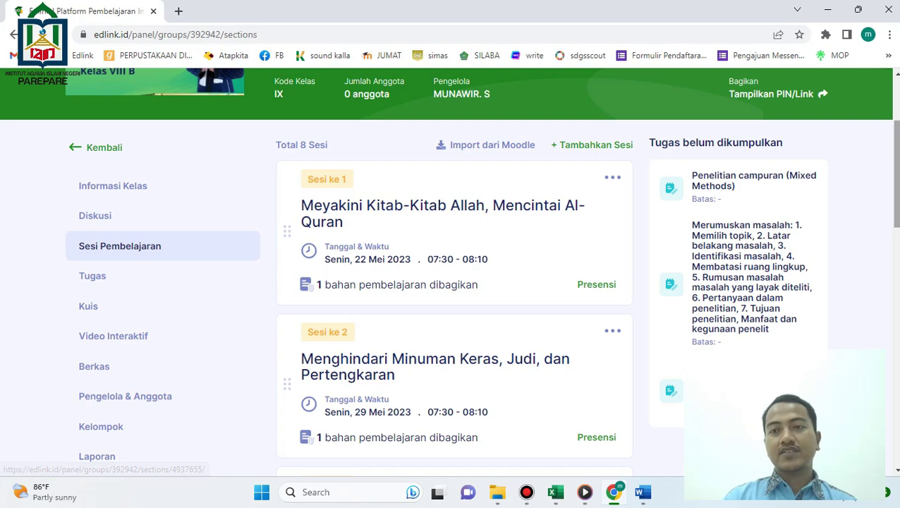
scroll(449, 271, down, 4)
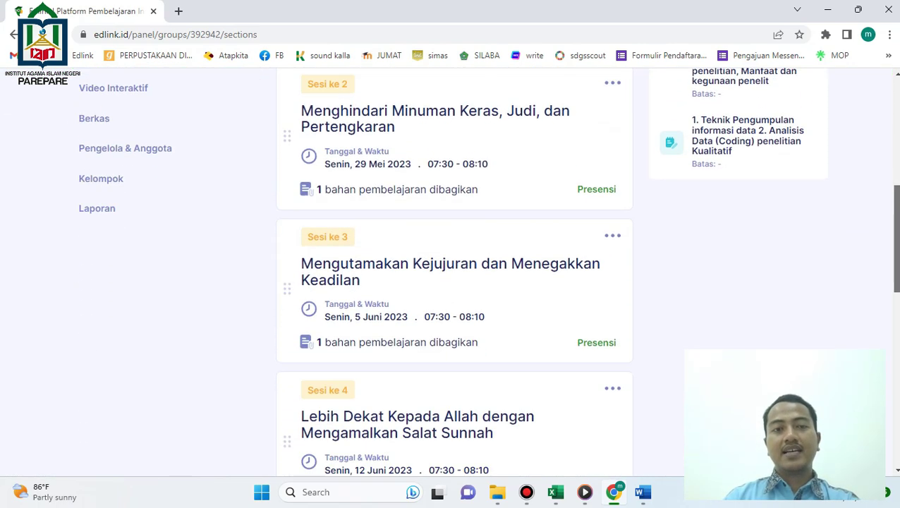
scroll(454, 272, down, 3)
scroll(454, 271, down, 5)
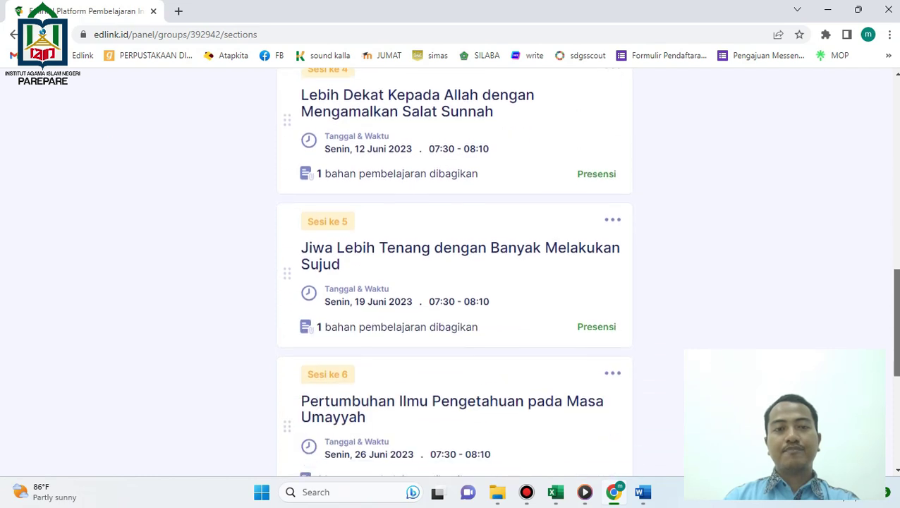
scroll(453, 271, down, 3)
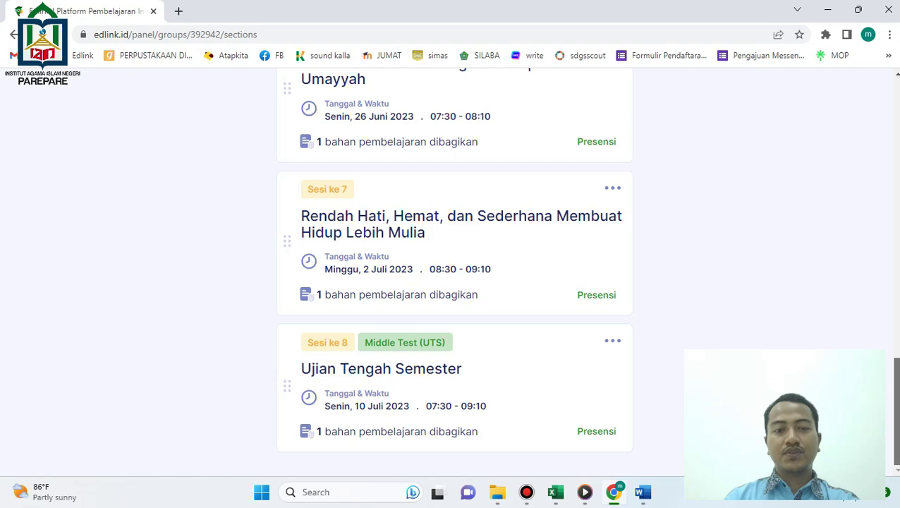
scroll(454, 271, up, 1)
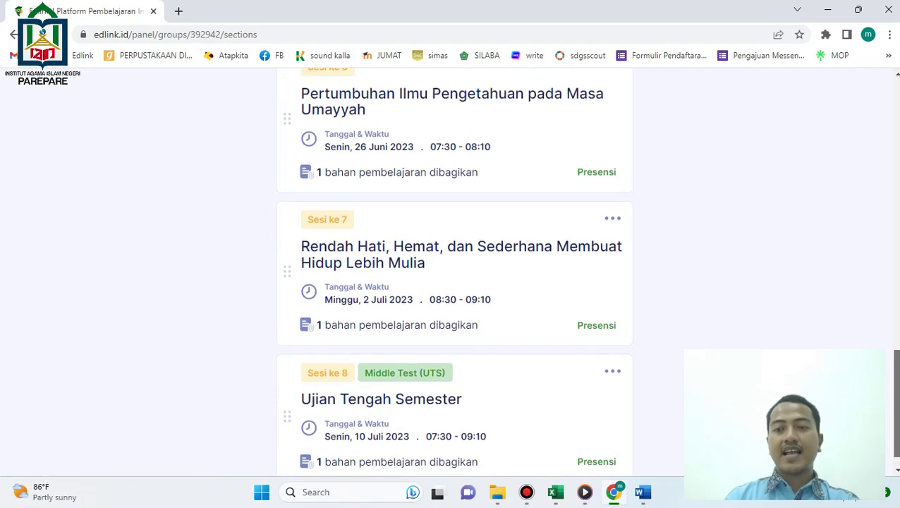
Copy the Pertemuan 9 topic, 'Meneladani Sifat-Sifat Mulia Para Rasul Allah SWT.', from the Excel sheet and return to Edlink.
key(alt+Tab)
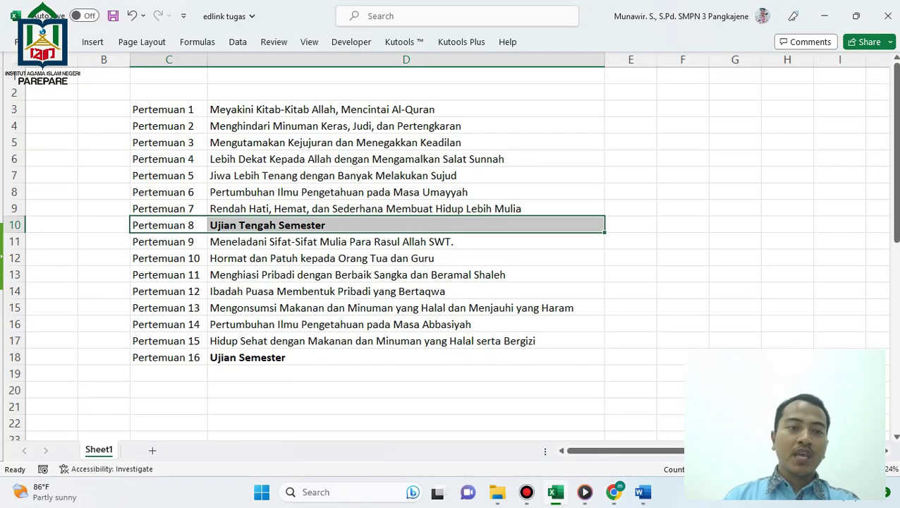
key(Down)
key(Right)
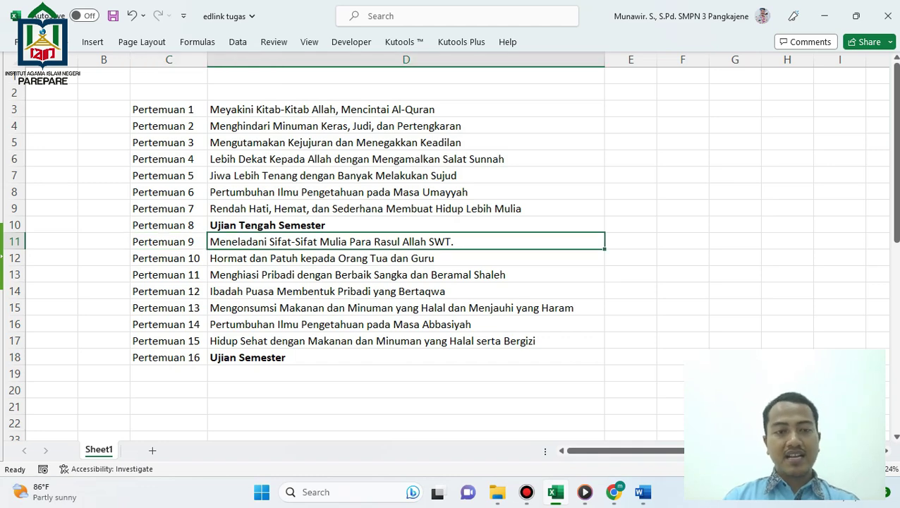
key(ctrl+c)
key(alt+Tab)
Start adding a new learning session and set its date to 17/07/2023.
scroll(451, 282, up, 10)
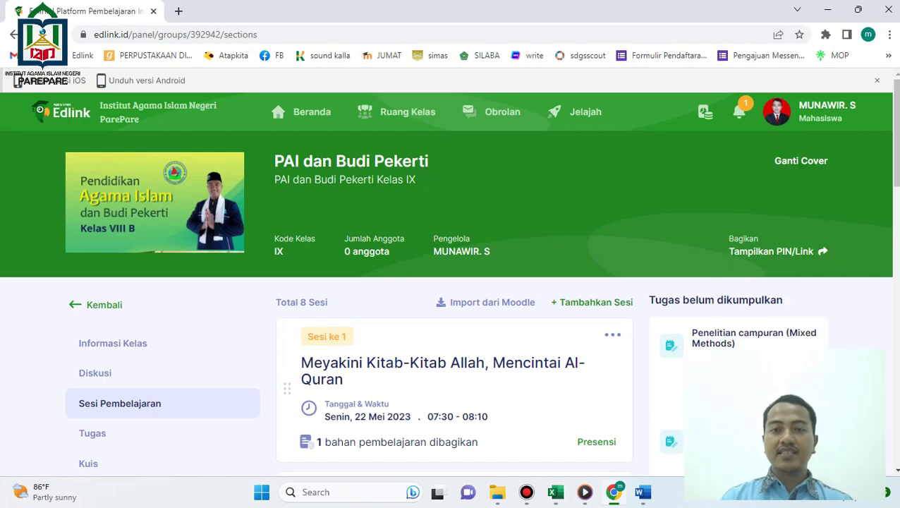
click(591, 301)
click(318, 225)
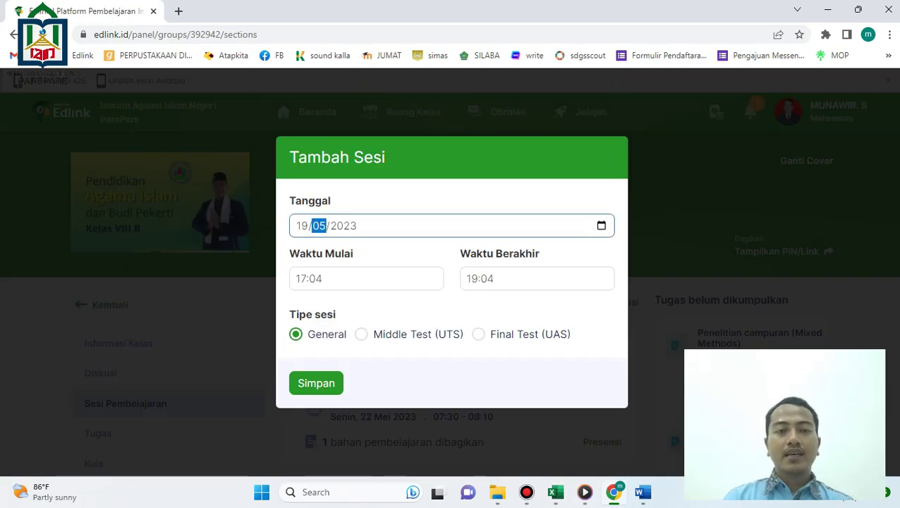
click(602, 225)
click(417, 252)
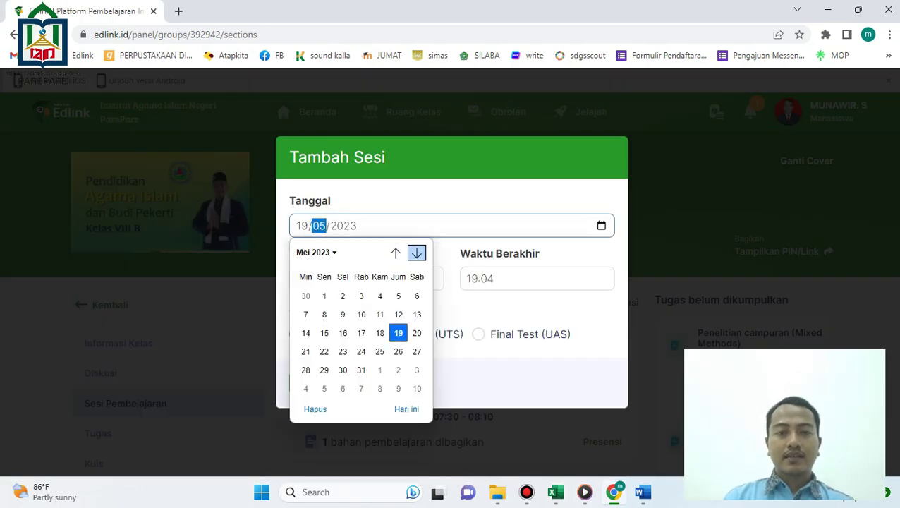
click(415, 252)
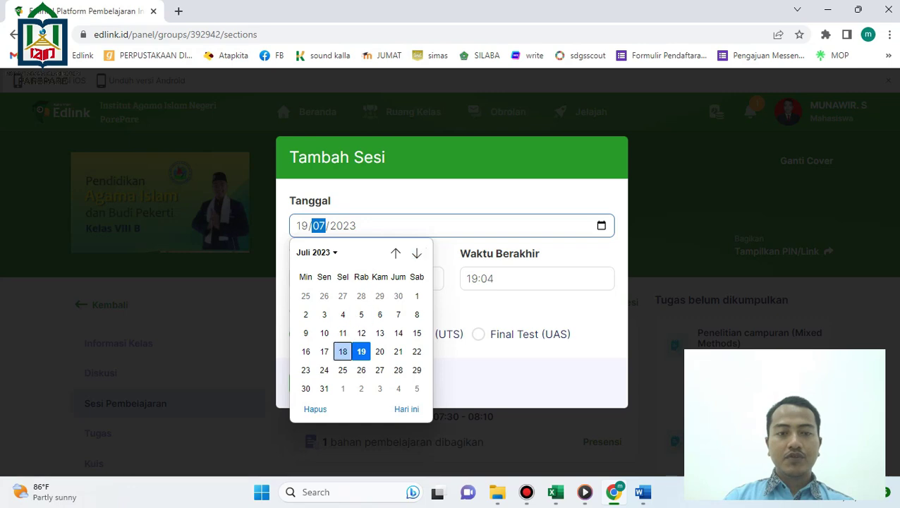
click(324, 351)
Set the new session's start time (Waktu Mulai) to 08:30.
click(338, 279)
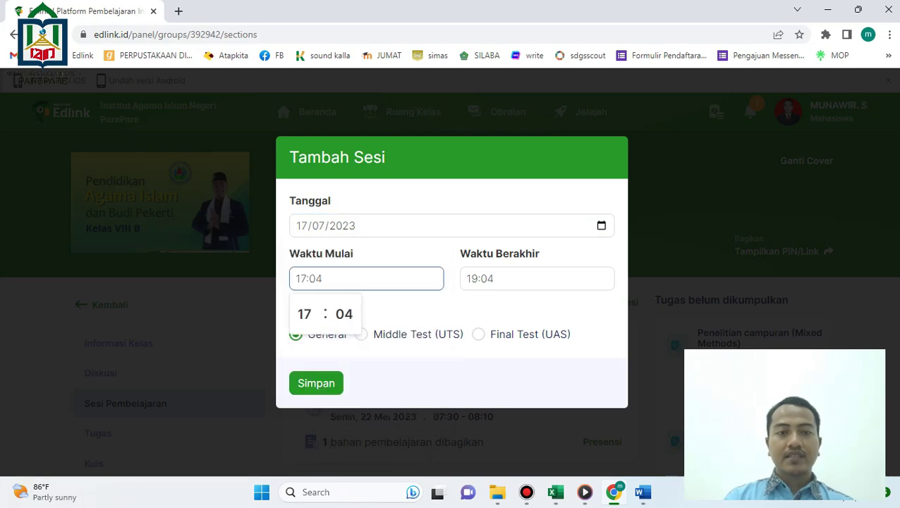
click(305, 314)
click(305, 141)
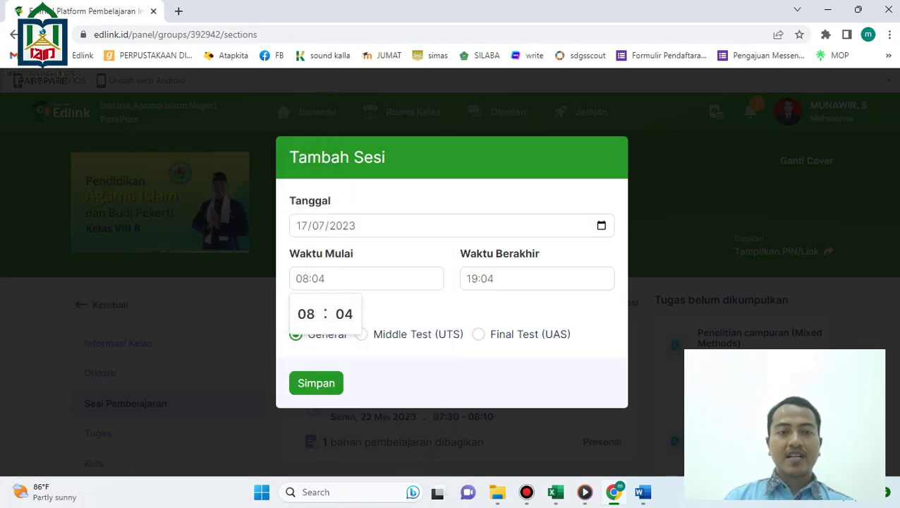
click(344, 314)
scroll(344, 225, down, 3)
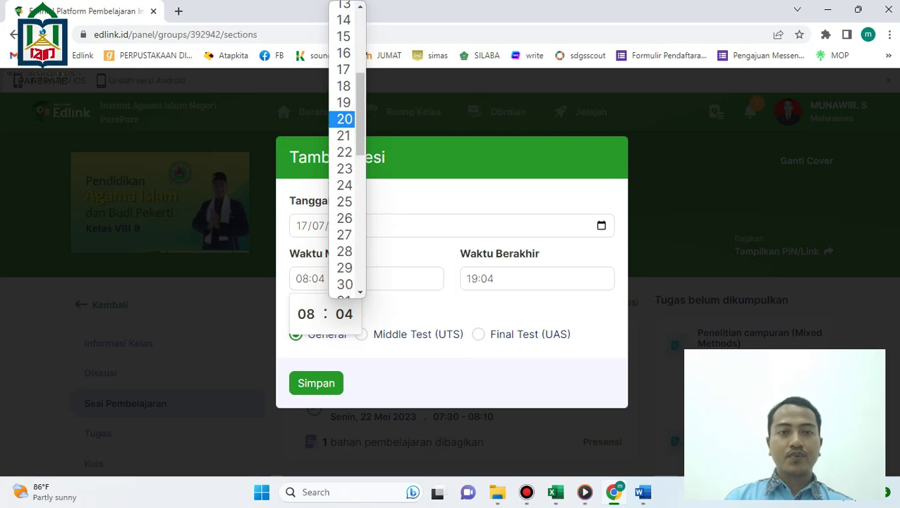
click(344, 284)
Set the end time (Waktu Berakhir) to 09:10 and save the session with the General type.
click(536, 278)
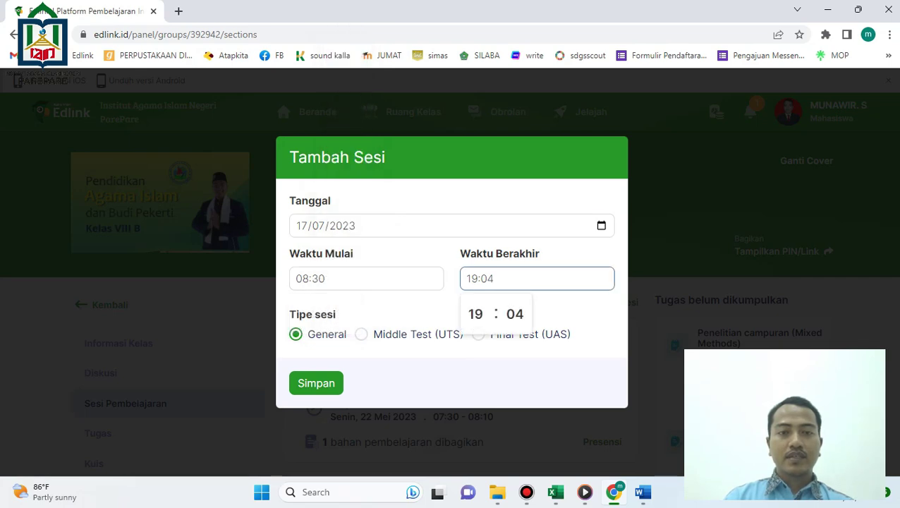
click(475, 314)
click(476, 123)
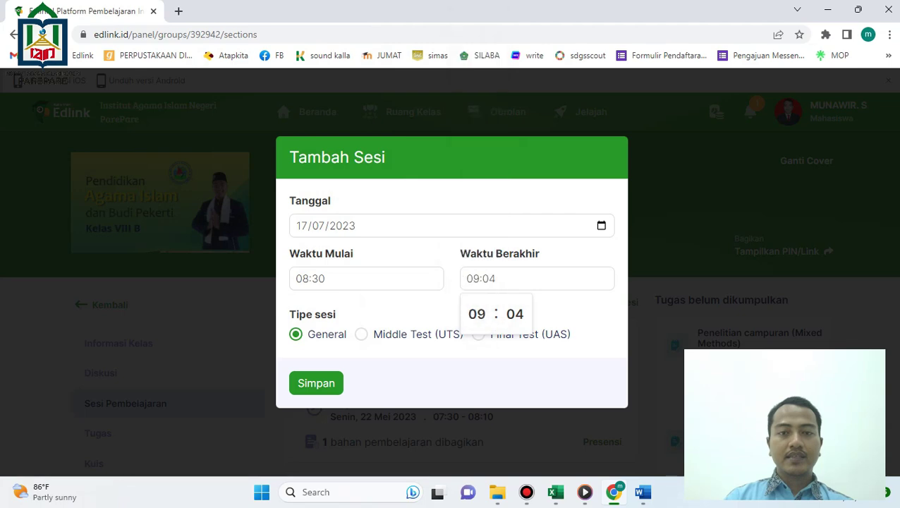
click(514, 314)
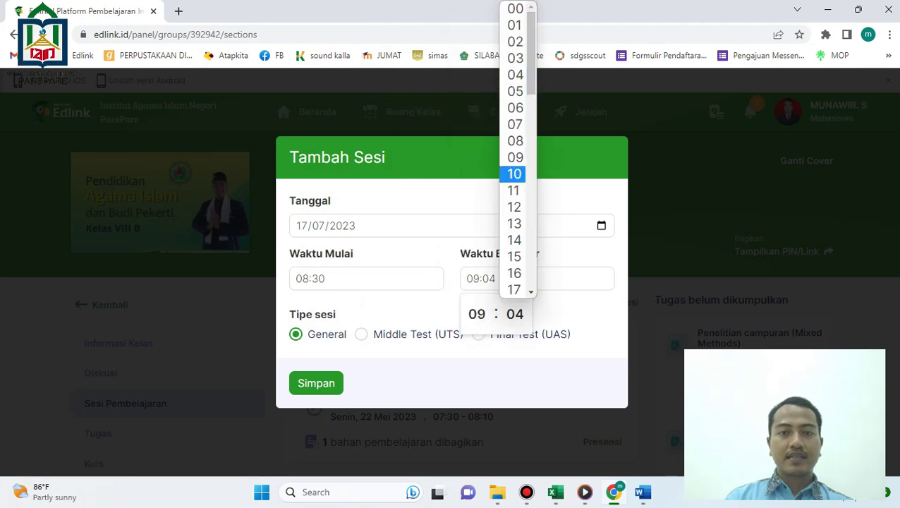
click(515, 172)
click(316, 383)
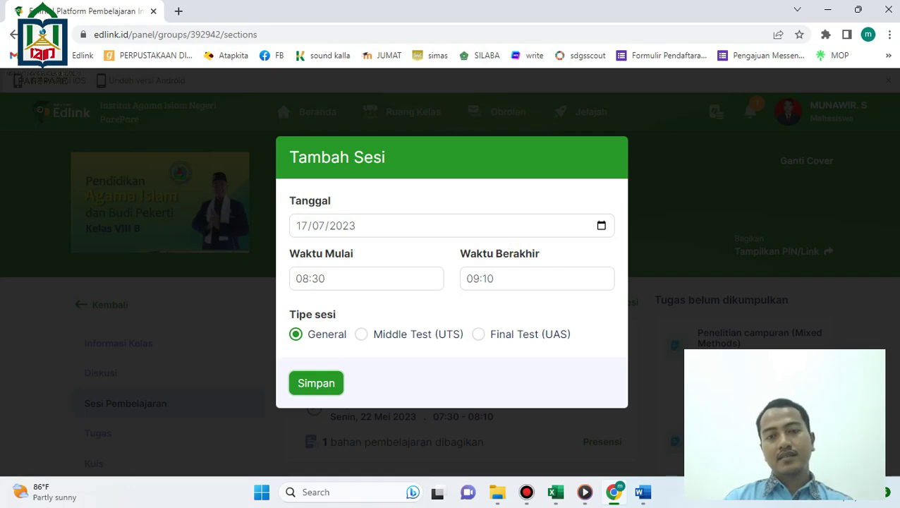
Edit the new session's information and paste 'Meneladani Sifat-Sifat Mulia Para Rasul Allah SWT.' as its Topik.
scroll(451, 282, down, 7)
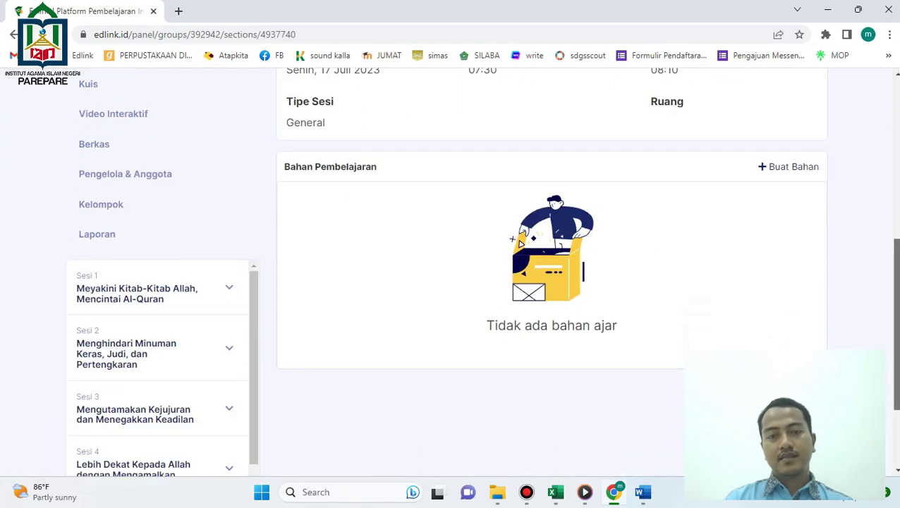
scroll(482, 272, up, 4)
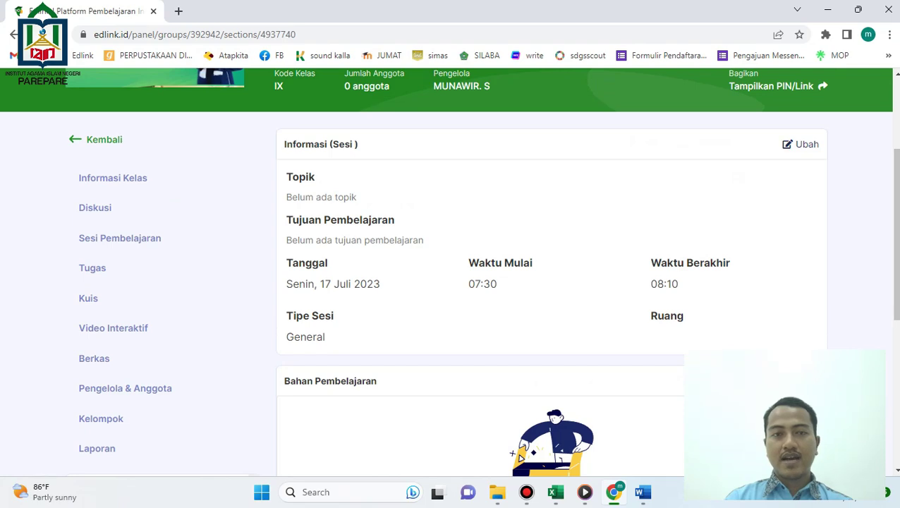
click(800, 145)
click(551, 202)
text(Meneladani Sifat-Sifat Mulia Para Rasul Allah SWT.)
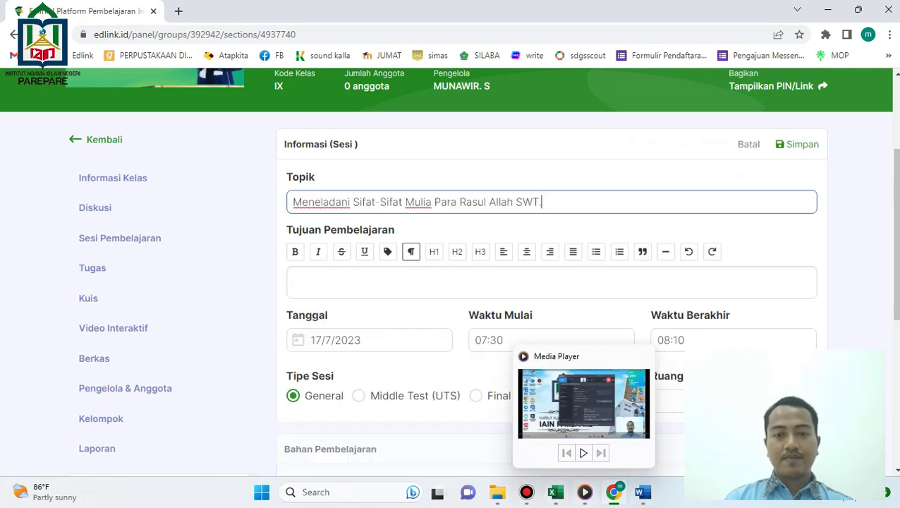
Paste 'Meneladani Sifat-Sifat Mulia Para Rasul Allah SWT.' as the Tujuan Pembelajaran and save the session information.
click(556, 491)
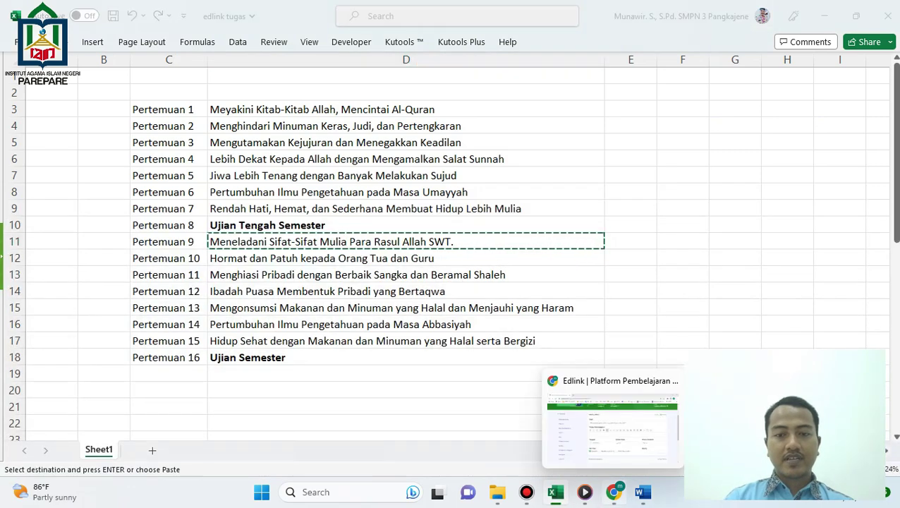
click(613, 492)
click(551, 282)
text(Meneladani Sifat-Sifat Mulia Para Rasul Allah SWT.)
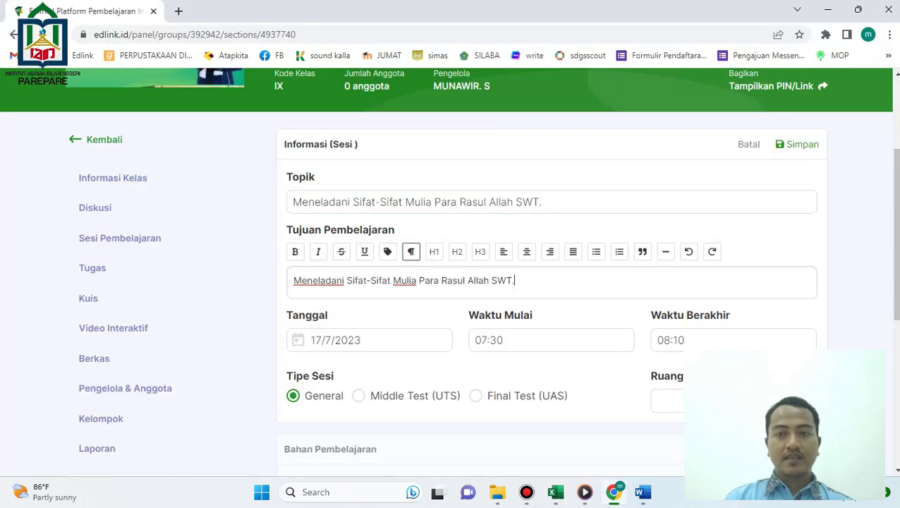
scroll(551, 283, down, 1)
scroll(482, 272, up, 1)
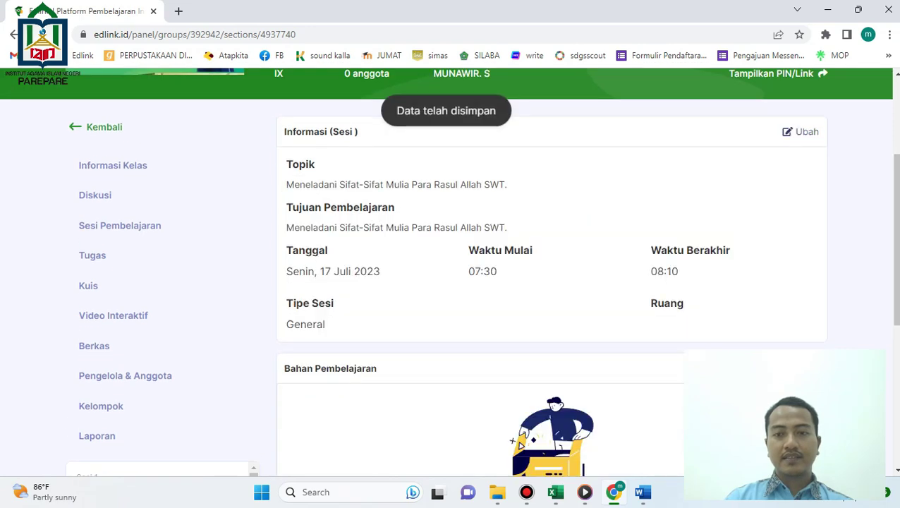
Add a Materi item to session 9 and title it 'Meneladani Sifat-Sifat Mulia Para Rasul Allah SWT.'.
click(798, 368)
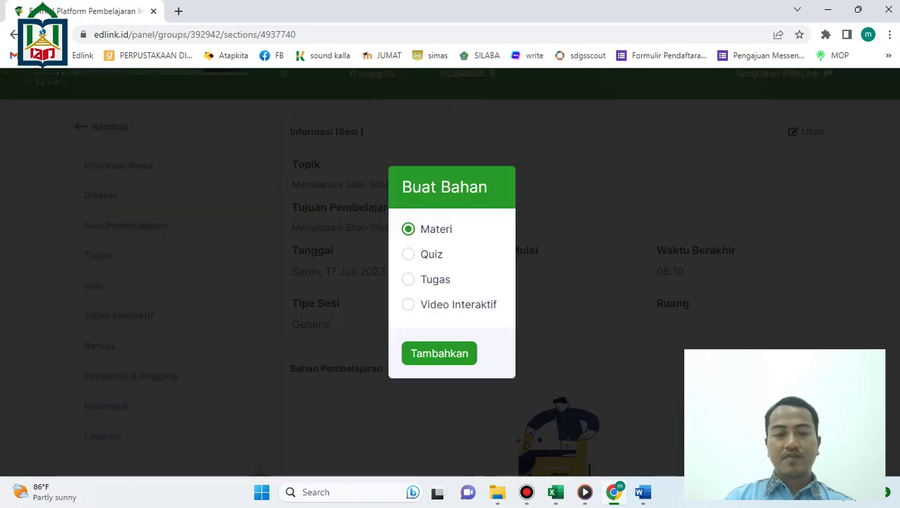
click(439, 353)
scroll(439, 353, down, 1)
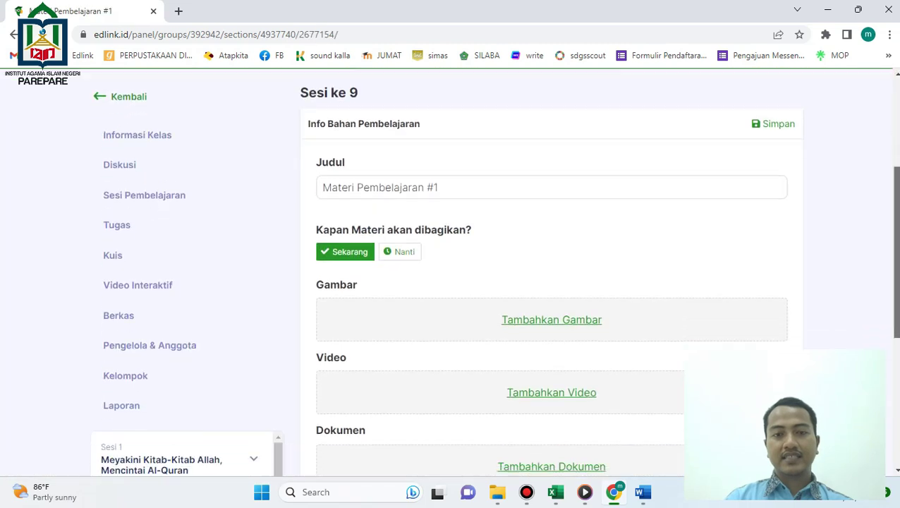
drag(445, 185, 169, 189)
text(Meneladani Sifat-Sifat Mulia Para Rasul Allah SWT.)
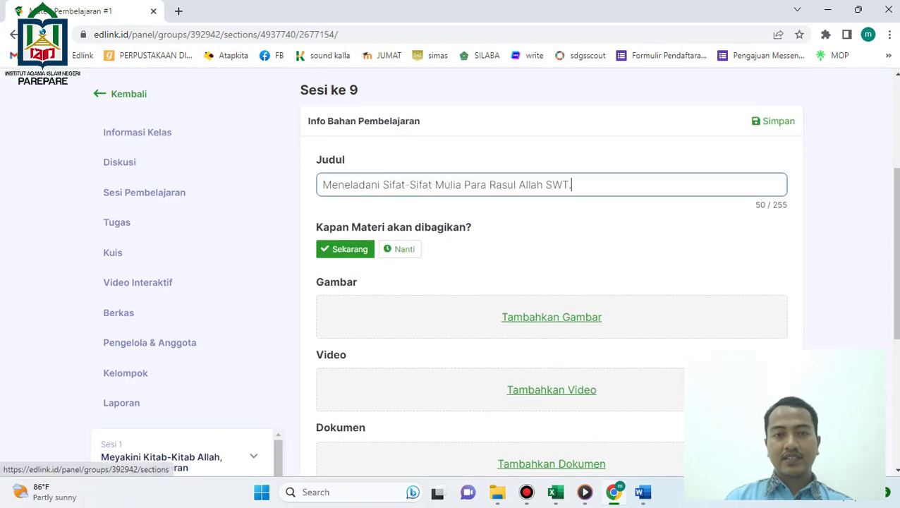
Fill the material's Catatan with 'Meneladani Sifat-Sifat Mulia Para Rasul Allah SWT.' and save the material.
scroll(551, 272, down, 4)
click(326, 306)
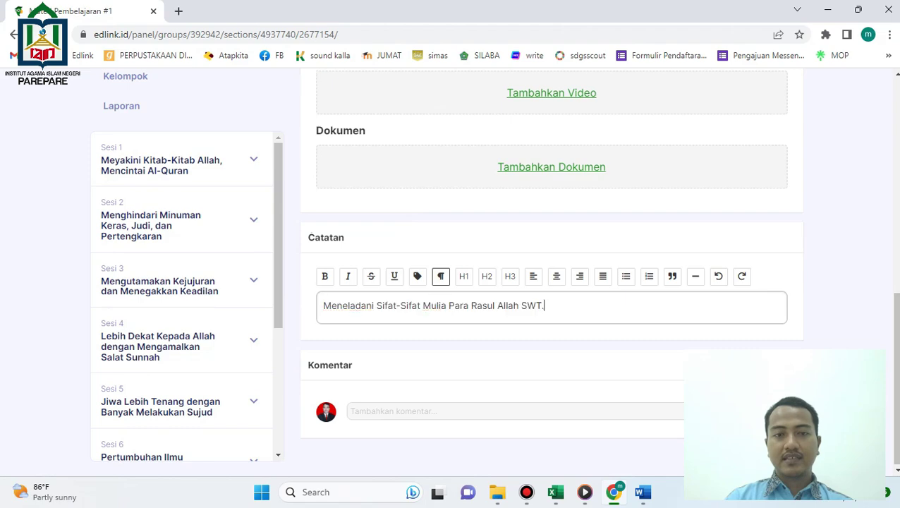
text(Meneladani Sifat-Sifat Mulia Para Rasul Allah SWT.)
scroll(449, 271, up, 4)
click(773, 267)
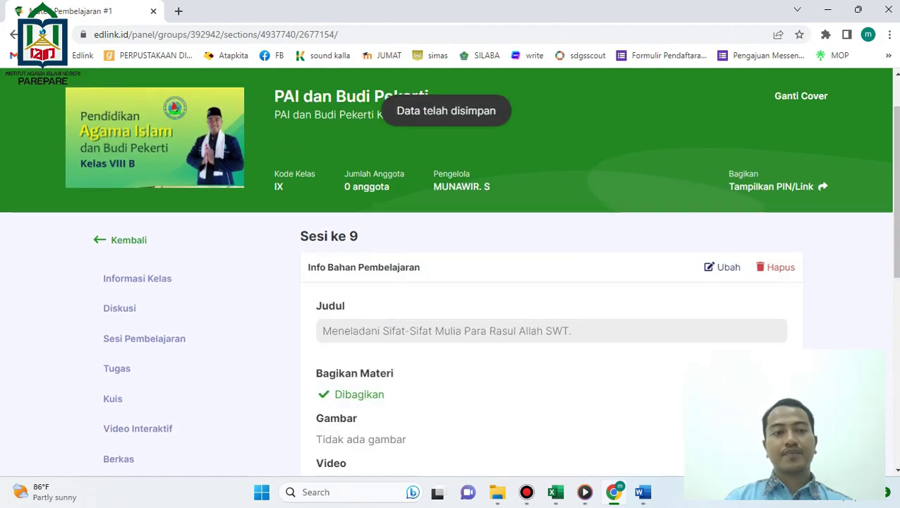
Open the class's session list, and copy the Pertemuan 10 topic 'Hormat dan Patuh kepada Orang Tua dan Guru' from the Excel list.
click(144, 338)
drag(895, 145, 895, 418)
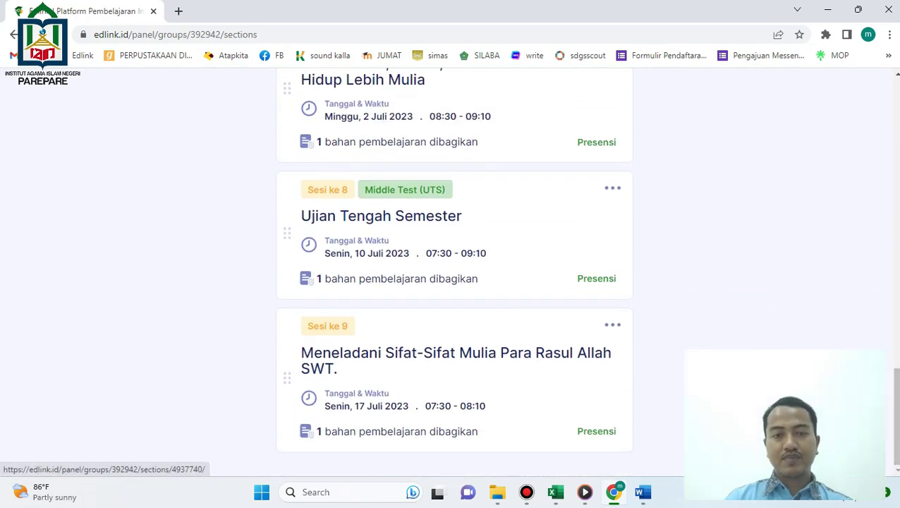
click(555, 492)
click(367, 258)
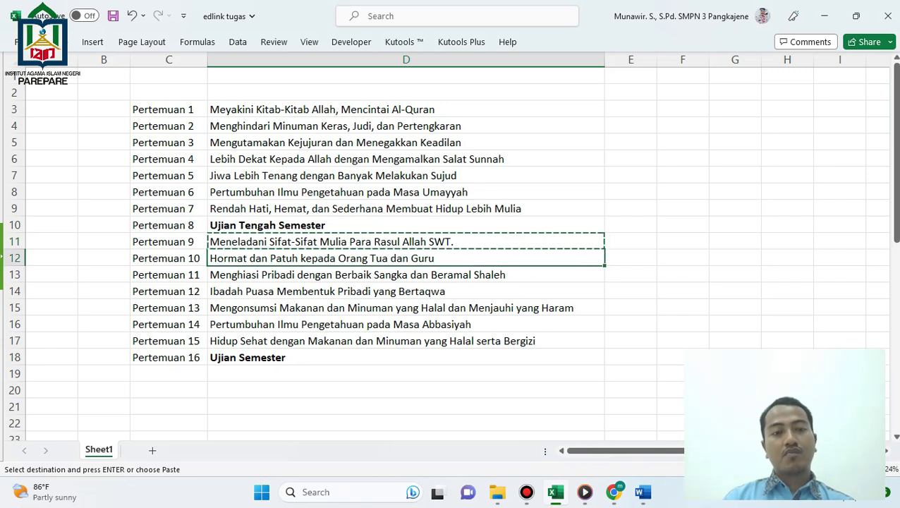
key(ctrl+c)
Switch back to Edlink, start adding a new session and set its date to 24/07/2023.
click(614, 492)
drag(894, 415, 894, 127)
click(592, 302)
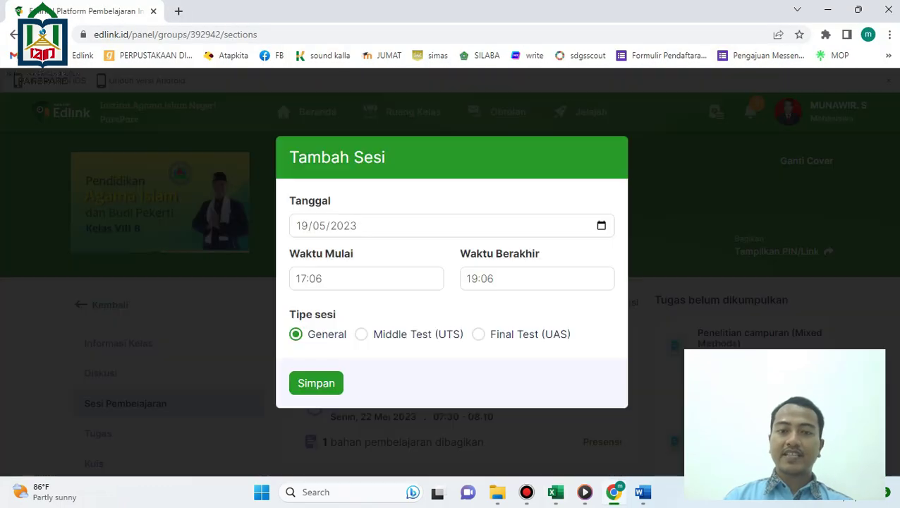
click(601, 226)
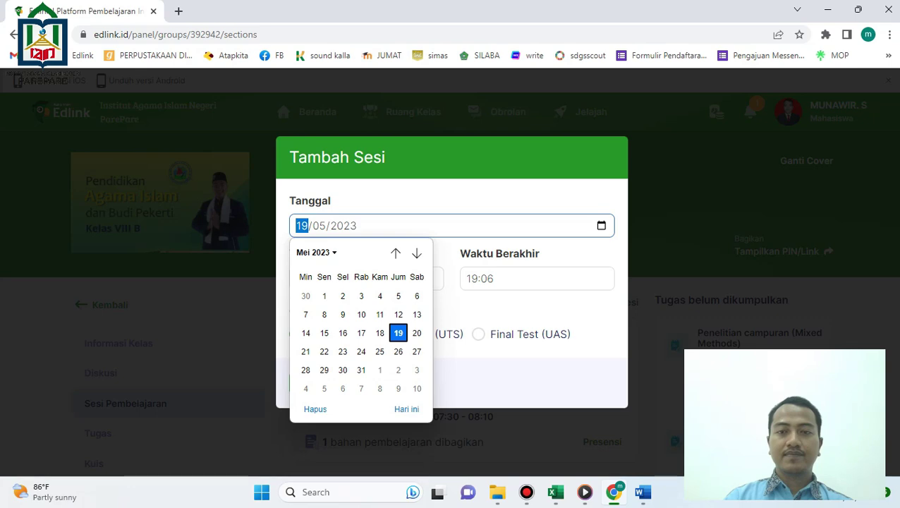
click(417, 252)
click(417, 253)
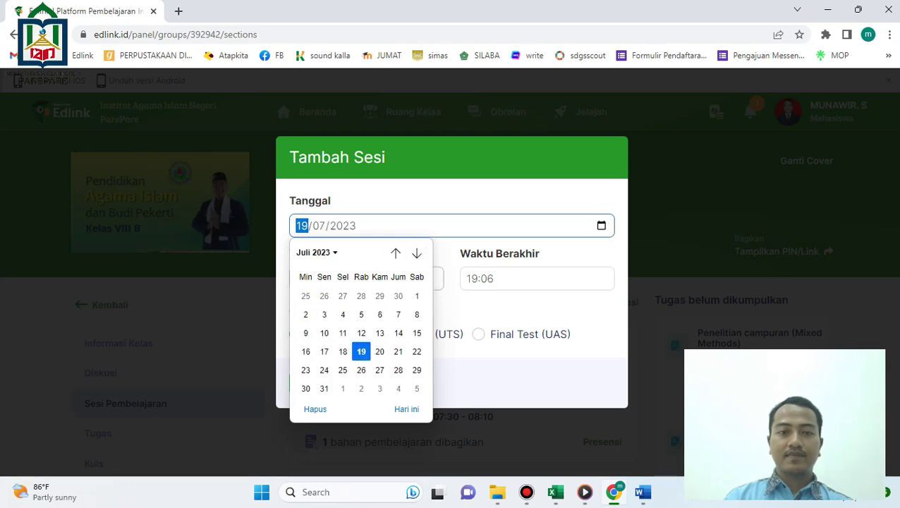
click(325, 370)
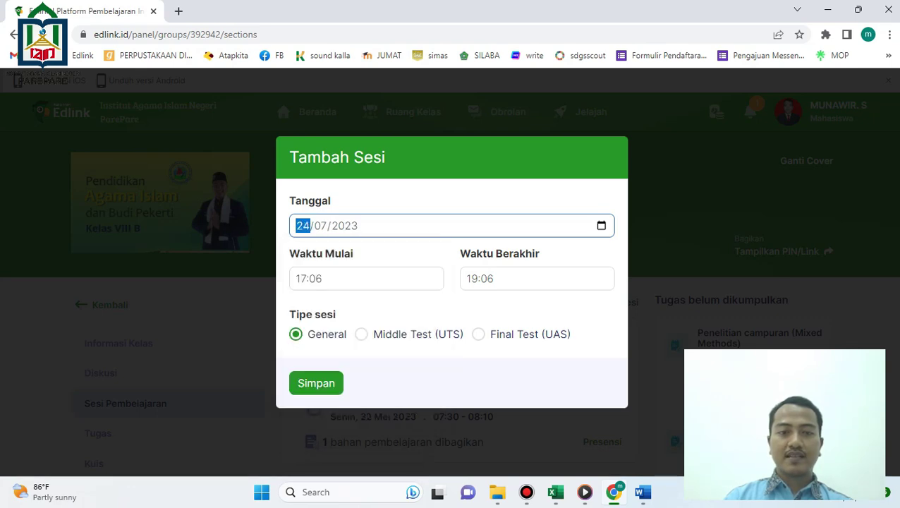
Set the Waktu Mulai of the 24/07/2023 session to 08:30.
click(325, 278)
click(305, 314)
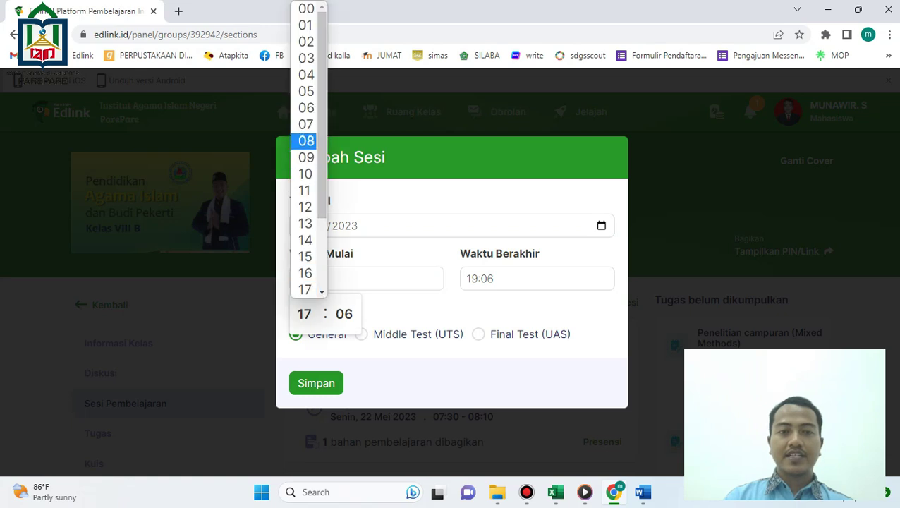
click(305, 141)
click(343, 313)
scroll(341, 182, down, 3)
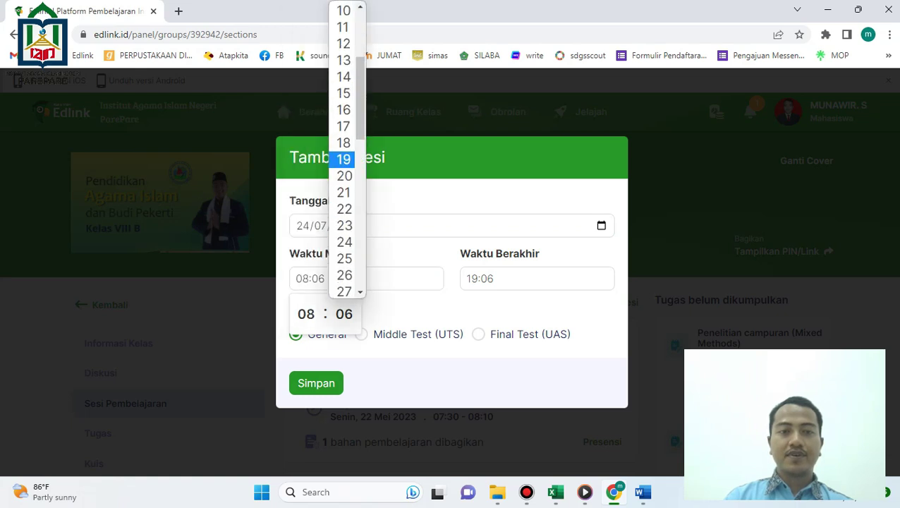
click(342, 285)
Set the Waktu Berakhir to 09:10 and save the 24/07/2023 session as type General.
click(497, 278)
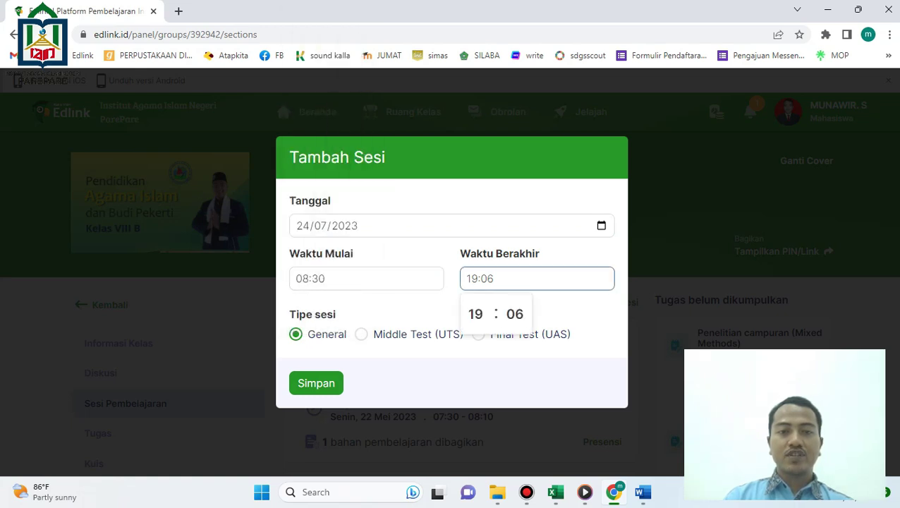
click(476, 314)
key(Up)
key(Up)
key(Up)
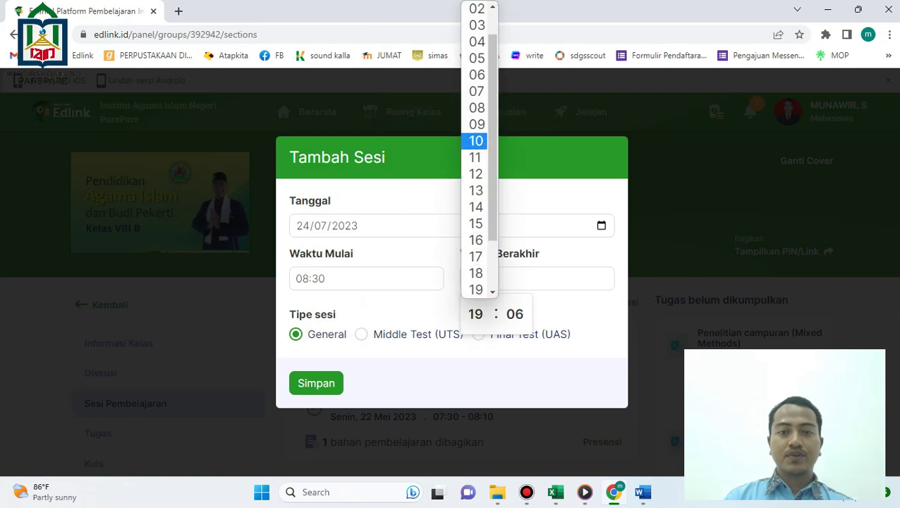
key(Return)
click(515, 314)
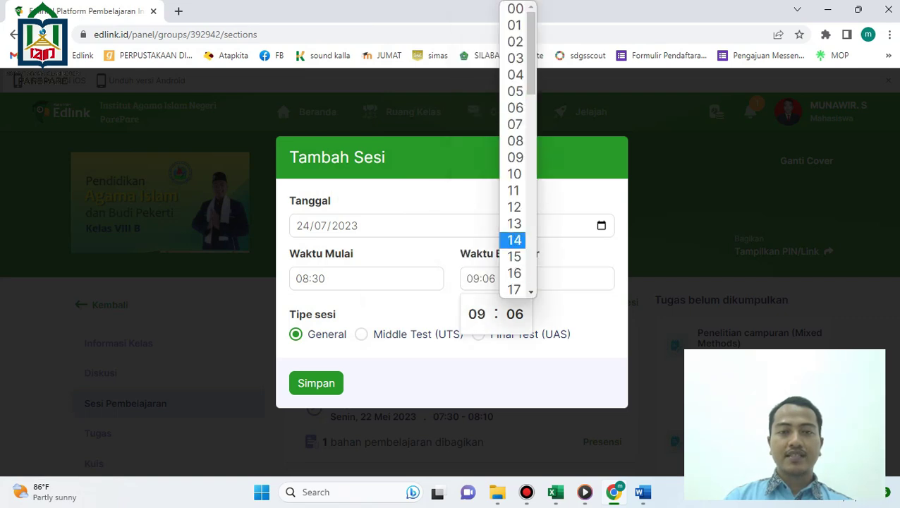
click(514, 174)
click(316, 383)
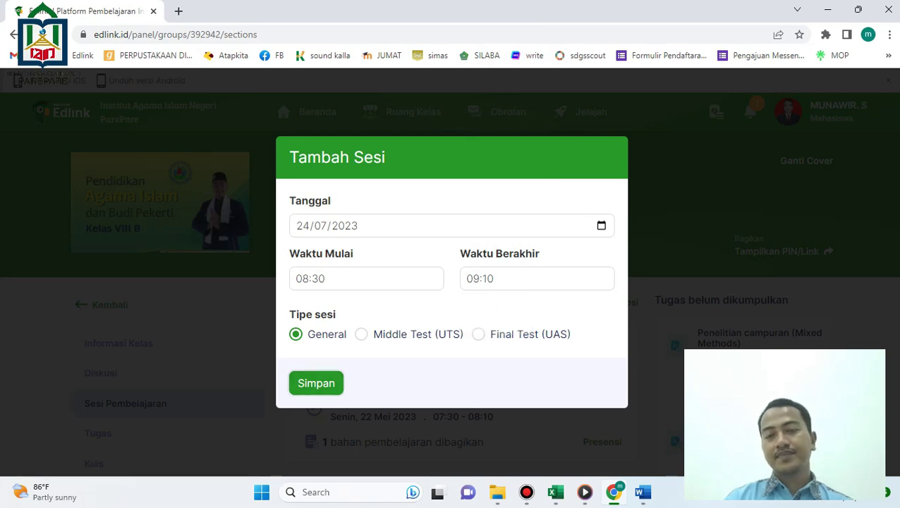
key(Return)
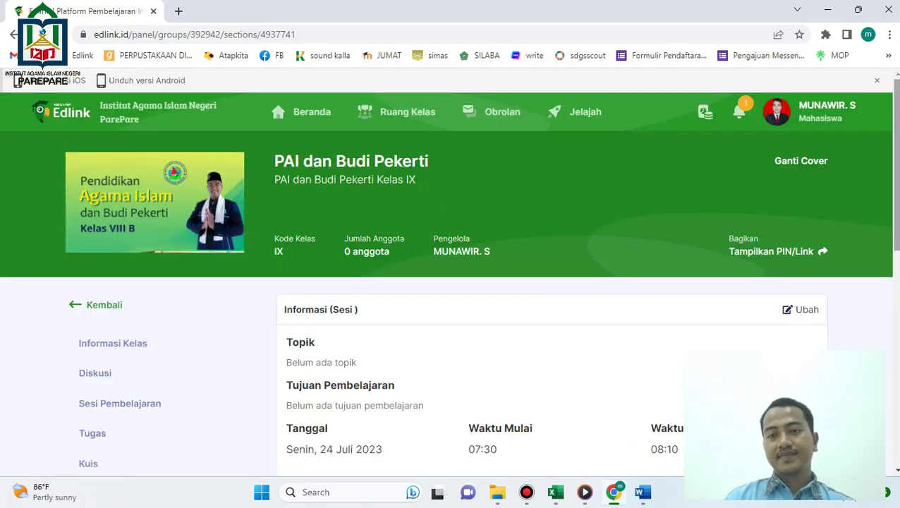
Paste 'Hormat dan Patuh kepada Orang Tua dan Guru' as the new session's Topik and Tujuan Pembelajaran and save the session information.
click(800, 310)
click(551, 367)
key(ctrl+v)
scroll(551, 280, down, 3)
click(294, 278)
key(ctrl+v)
scroll(483, 272, down, 1)
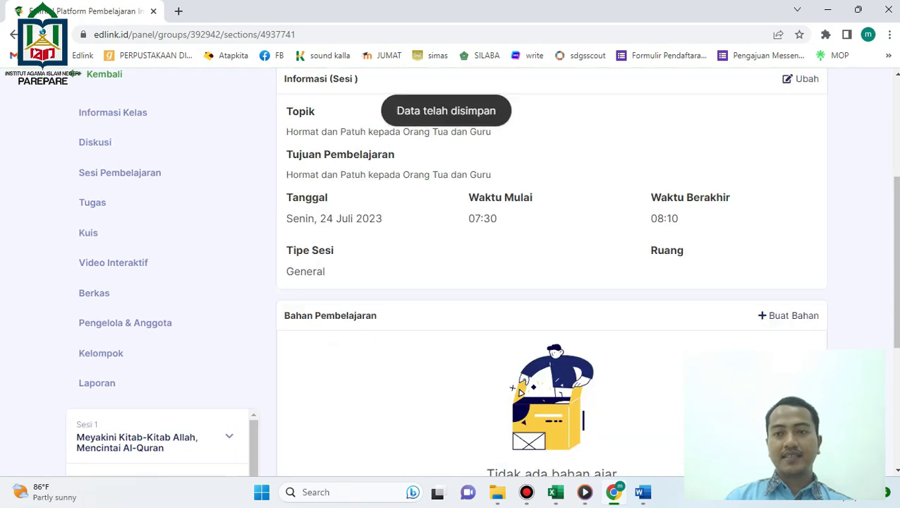
Add a Materi item to session 10 and title it 'Hormat dan Patuh kepada Orang Tua dan Guru'.
click(788, 315)
click(438, 353)
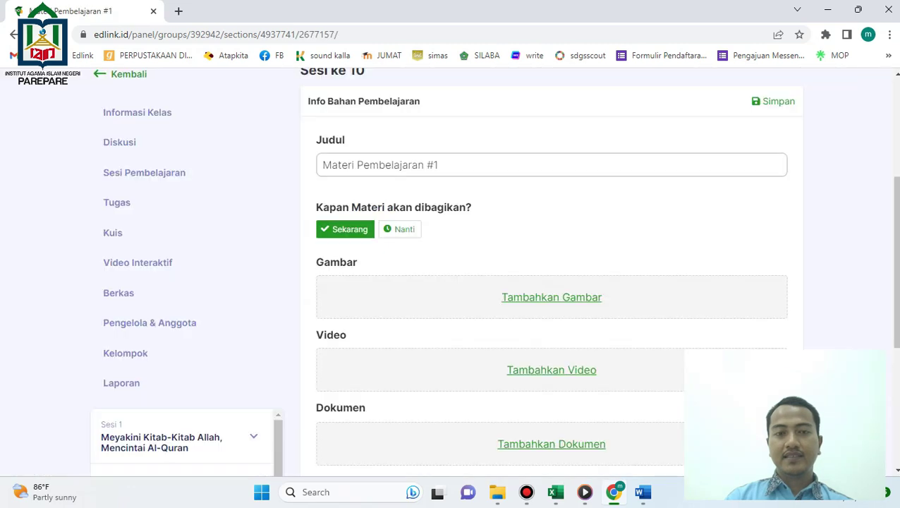
drag(439, 166, 169, 172)
text(Hormat dan Patuh kepada Orang Tua dan Guru)
Fill the material's Catatan with 'Hormat dan Patuh kepada Orang Tua dan Guru' and save the material.
scroll(556, 372, down, 3)
click(385, 401)
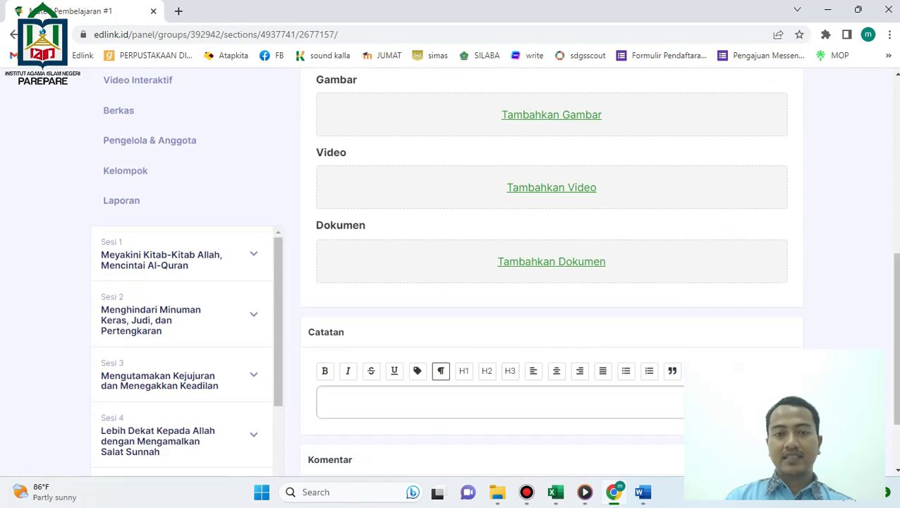
text(Hormat dan Patuh kepada Orang Tua dan Guru)
scroll(549, 281, up, 5)
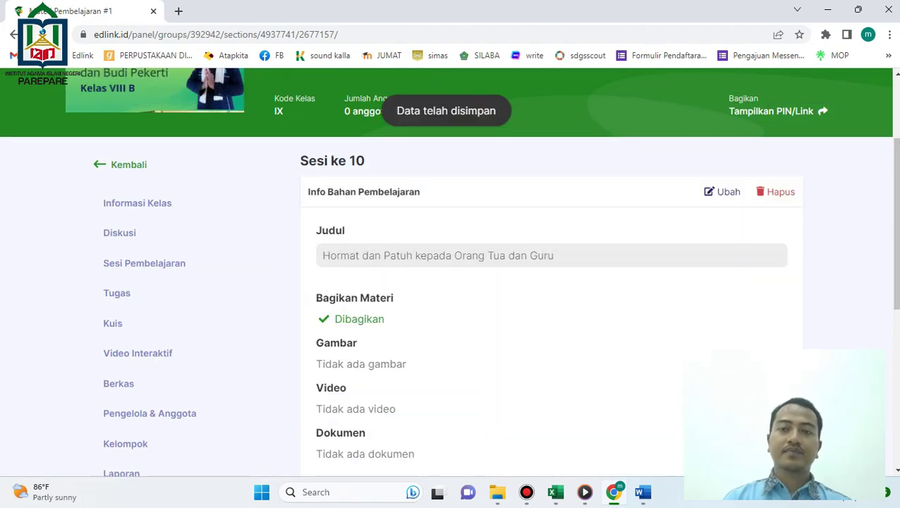
Start another session from the session list, and copy the Pertemuan 11 topic 'Menghiasi Pribadi dengan Berbaik Sangka dan Beramal Shaleh' from the Excel list.
click(121, 165)
scroll(452, 282, down, 15)
scroll(451, 282, up, 20)
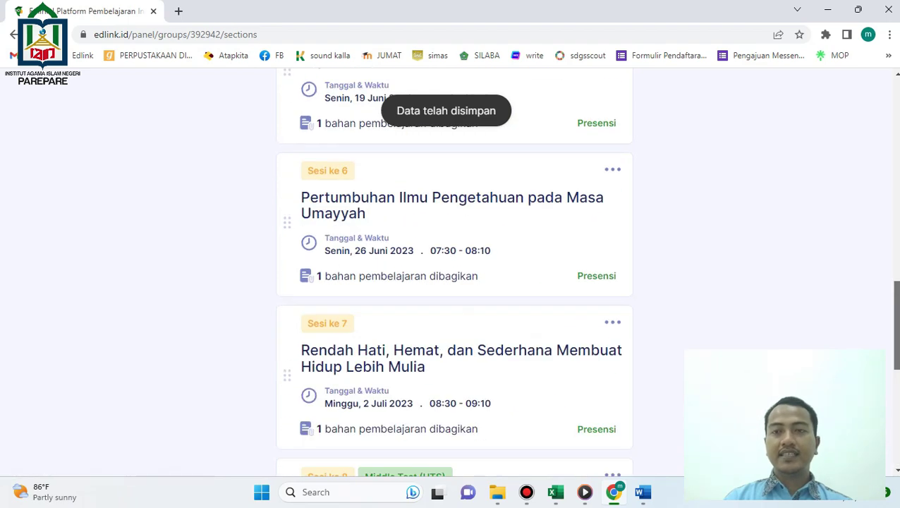
click(592, 293)
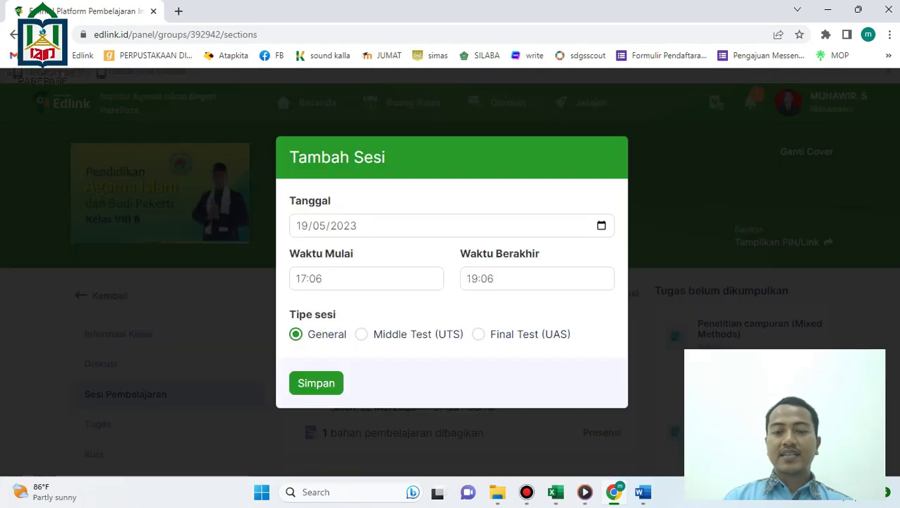
click(555, 492)
click(405, 275)
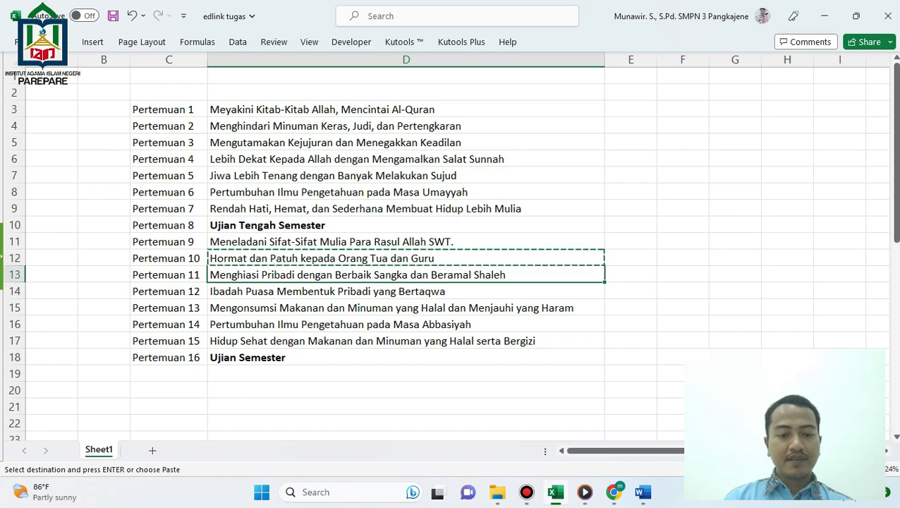
key(ctrl+c)
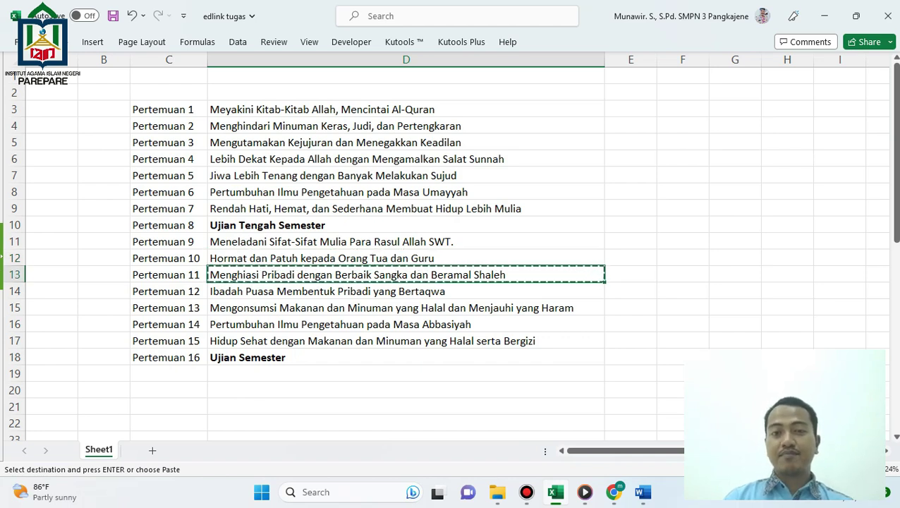
Switch back to Edlink and set the new session's date to 31/07/2023.
key(alt+Tab)
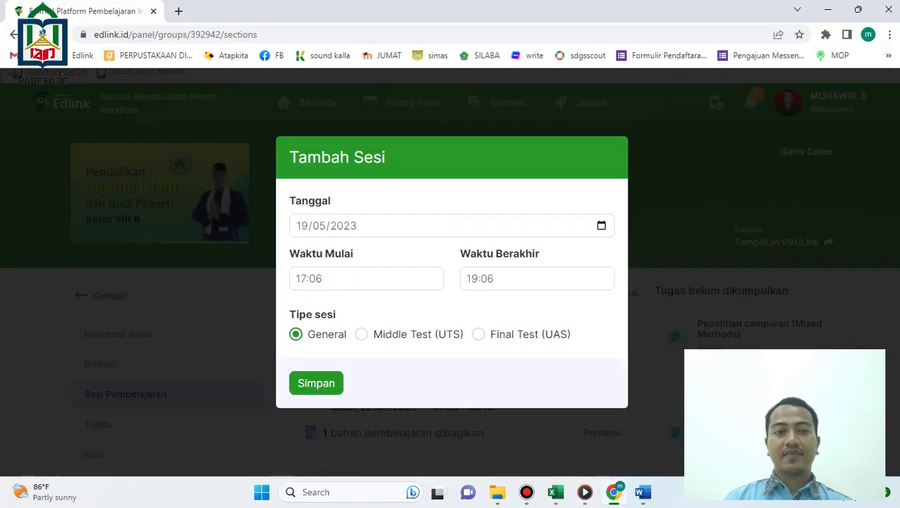
click(601, 226)
double_click(416, 252)
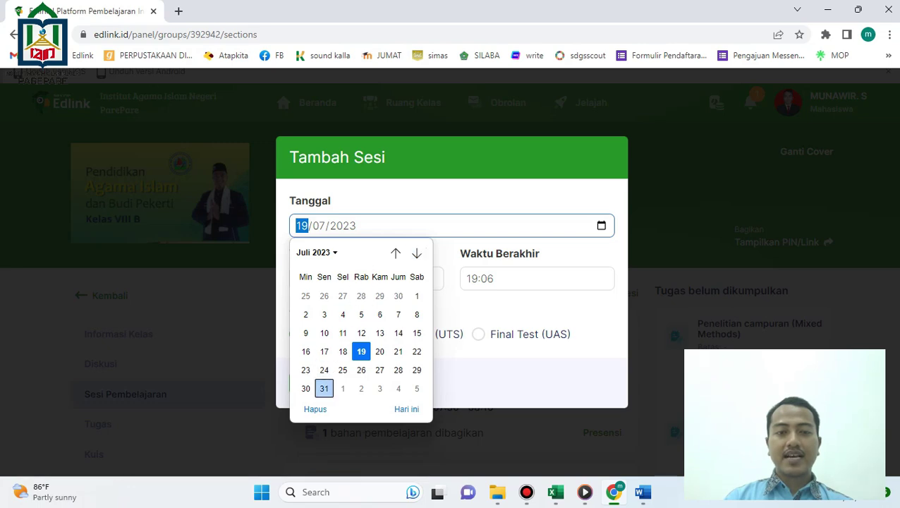
click(361, 351)
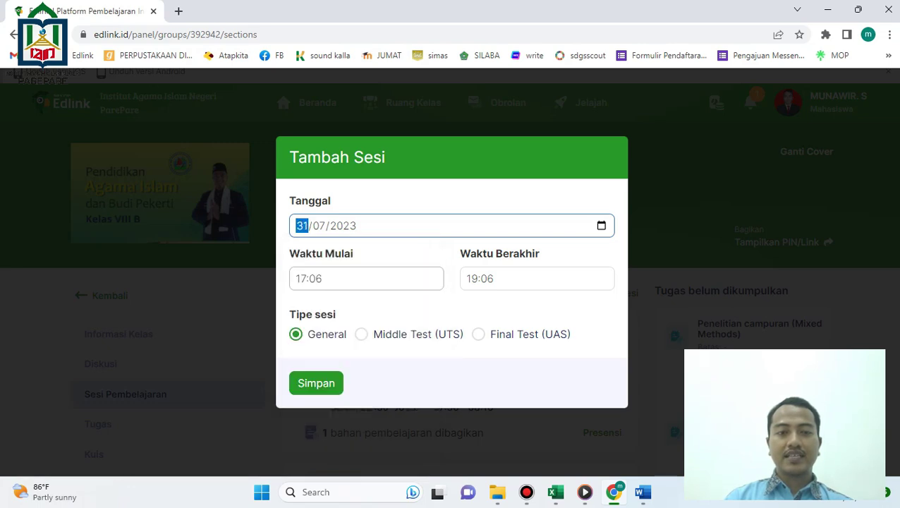
Set the Waktu Mulai of the 31/07/2023 session to 08:30.
click(366, 279)
click(305, 314)
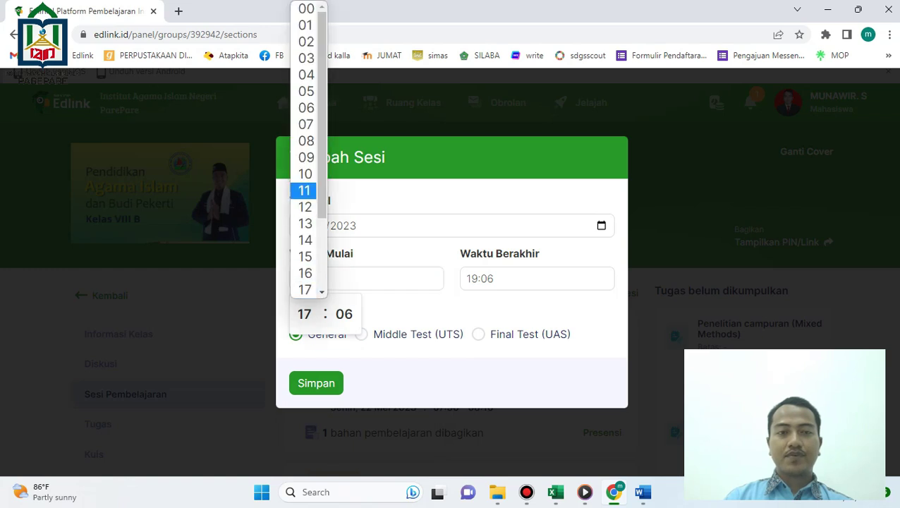
click(304, 141)
click(344, 313)
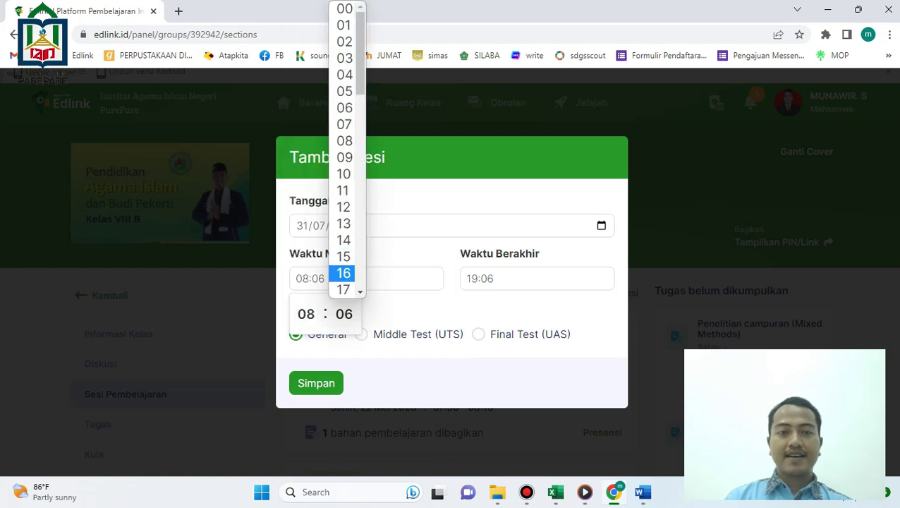
scroll(344, 263, down, 6)
click(344, 65)
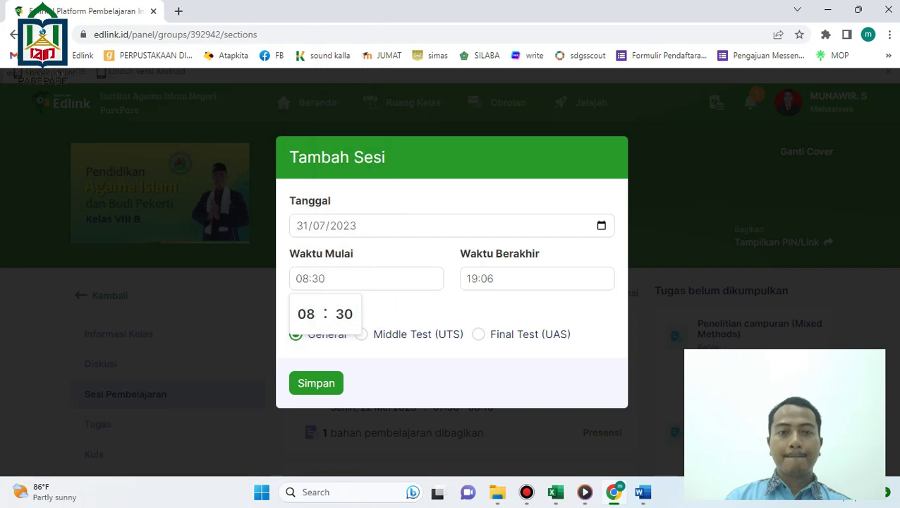
Set the Waktu Berakhir to 09:10 and save the 31/07/2023 session as type General.
click(518, 278)
click(475, 314)
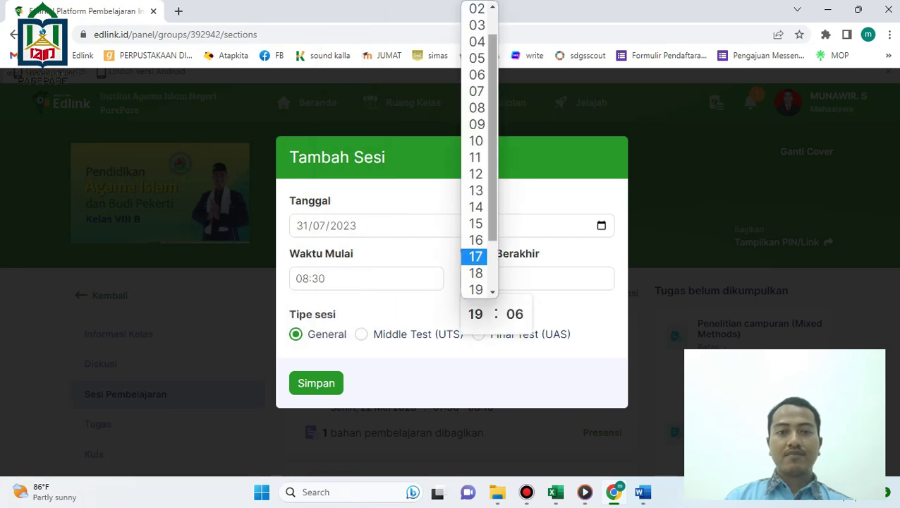
click(476, 123)
click(514, 314)
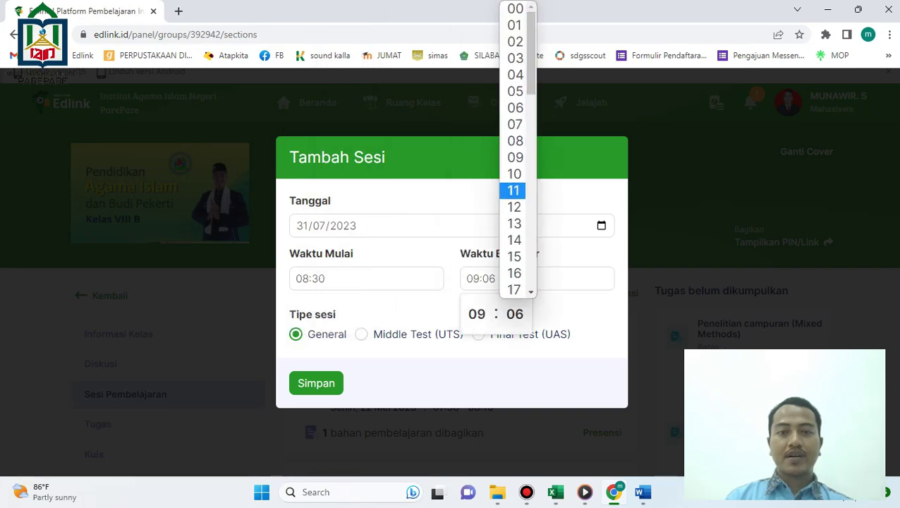
click(514, 174)
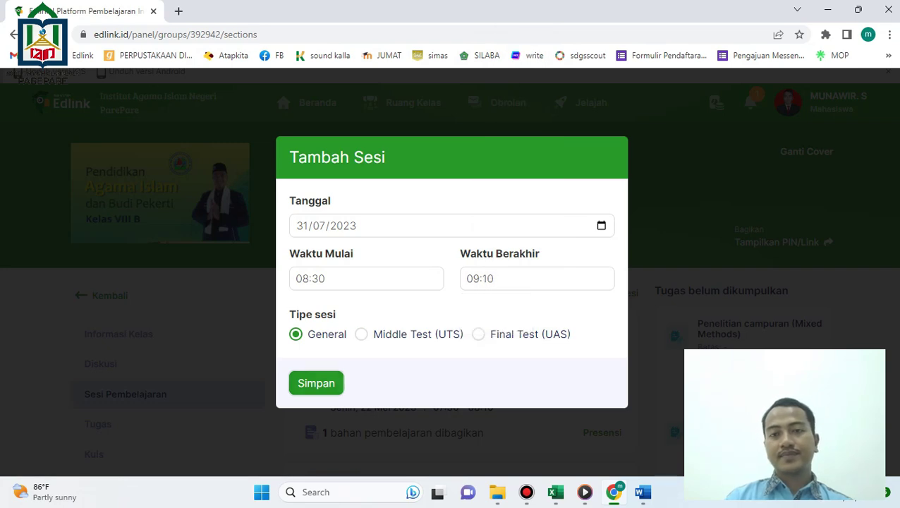
scroll(449, 271, down, 1)
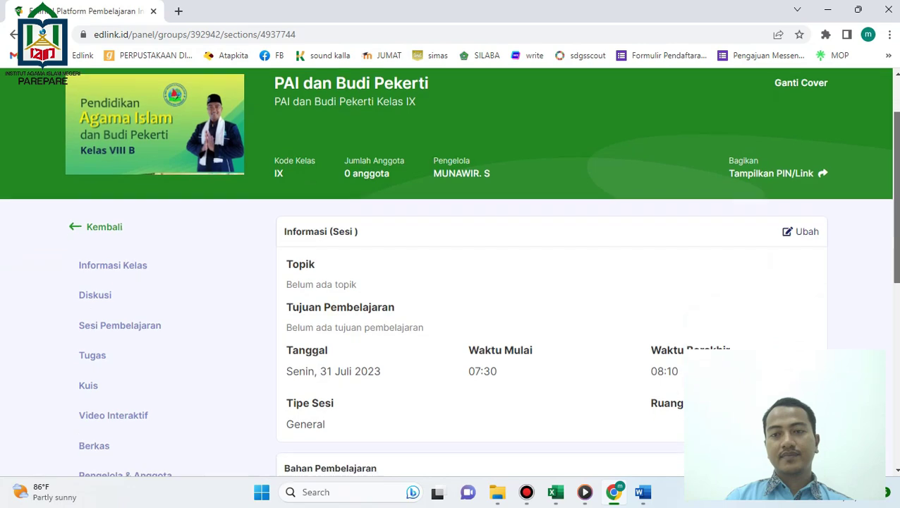
Paste 'Menghiasi Pribadi dengan Berbaik Sangka dan Beramal Shaleh' as the new session's Topik and Tujuan Pembelajaran and save the session information.
click(800, 224)
click(551, 282)
key(ctrl+v)
click(552, 361)
key(ctrl+v)
scroll(451, 282, down, 1)
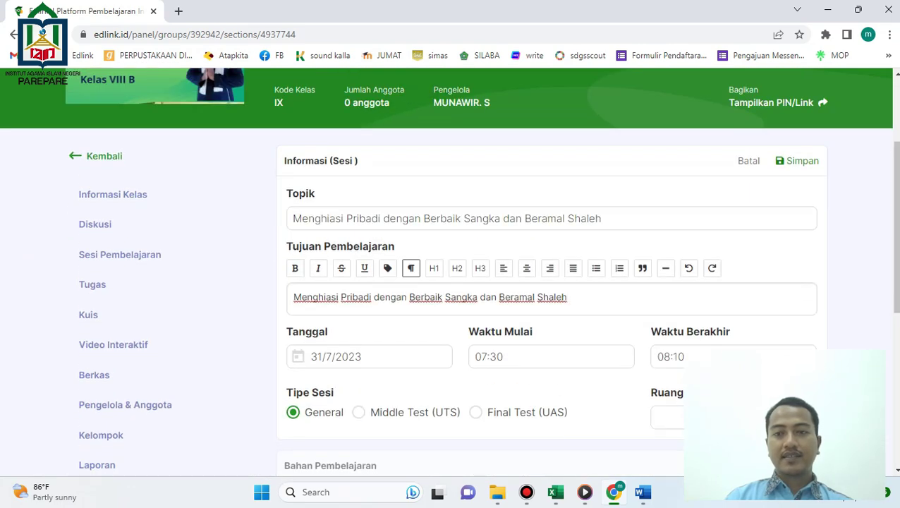
scroll(451, 272, down, 2)
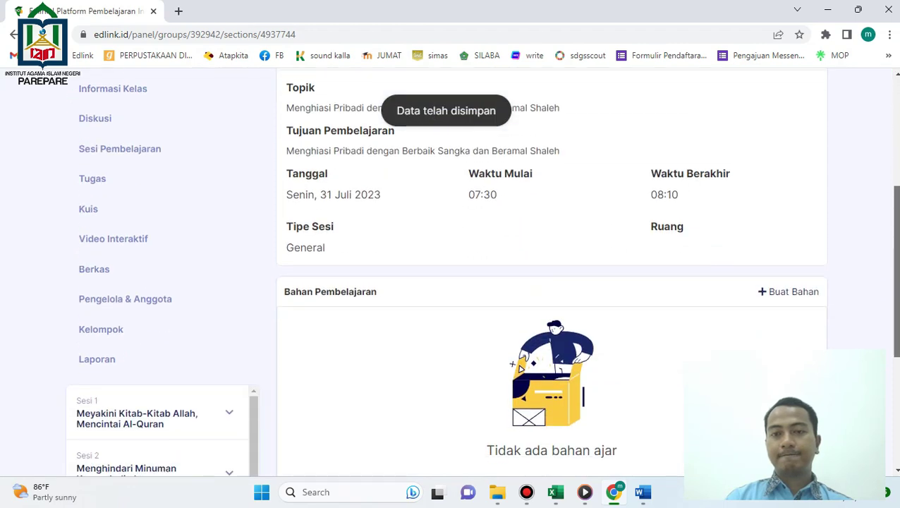
Add a Materi to the 31 Juli 2023 session and title it 'Menghiasi Pribadi dengan Berbaik Sangka dan Beramal Shaleh'.
click(789, 243)
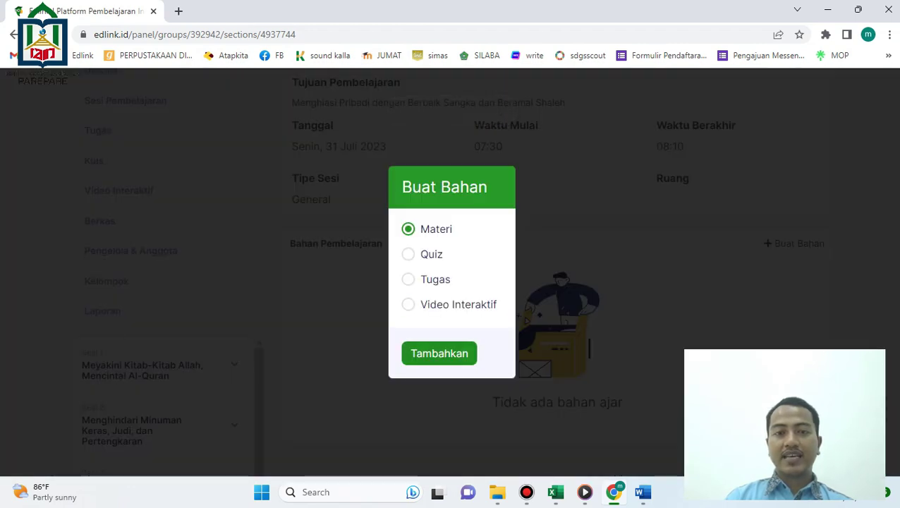
click(438, 354)
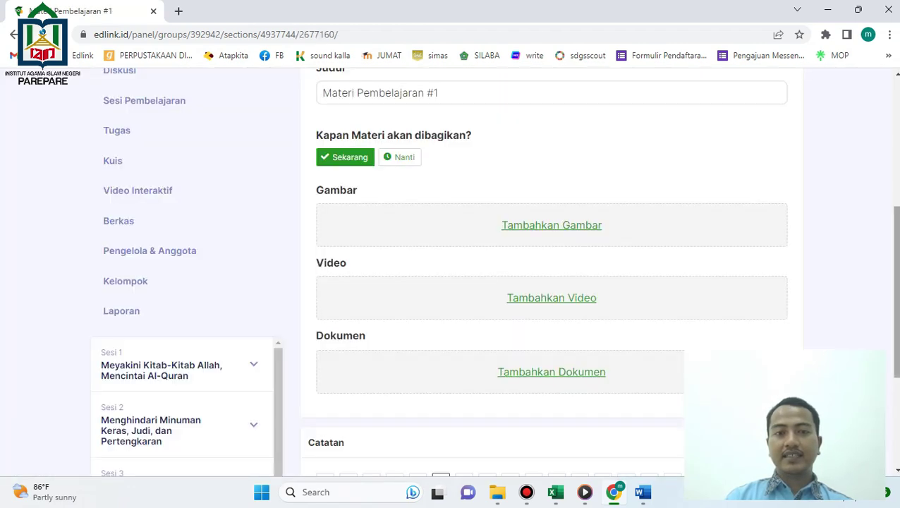
scroll(552, 272, up, 2)
drag(441, 183, 319, 184)
text(Menghiasi Pribadi dengan Berbaik Sangka dan Beramal Shaleh)
scroll(551, 272, down, 1)
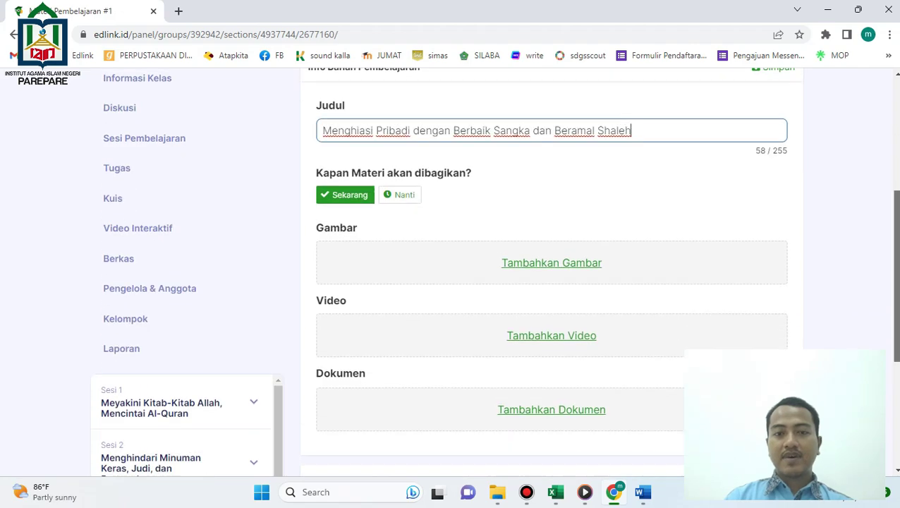
Paste 'Menghiasi Pribadi dengan Berbaik Sangka dan Beramal Shaleh' into the material's Catatan and save the material.
scroll(551, 272, down, 3)
click(552, 351)
text(Menghiasi Pribadi dengan Berbaik Sangka dan Beramal Shaleh)
scroll(551, 351, up, 3)
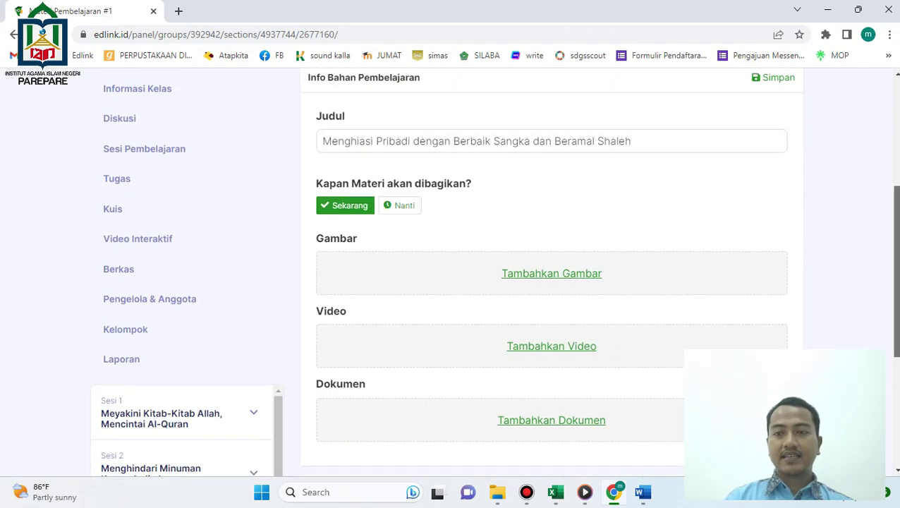
scroll(551, 271, up, 2)
click(774, 200)
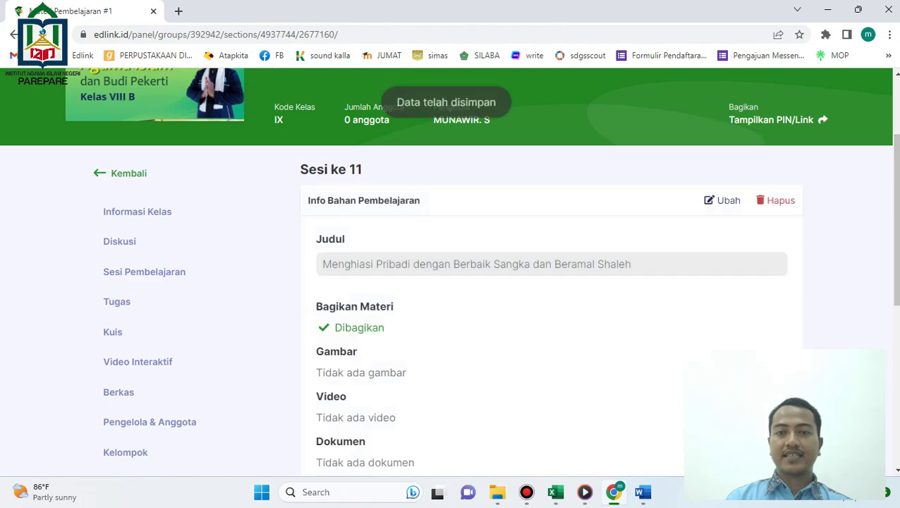
Return to the Sesi Pembelajaran list, review it down to Sesi ke 11, and open the form for a new session.
click(144, 272)
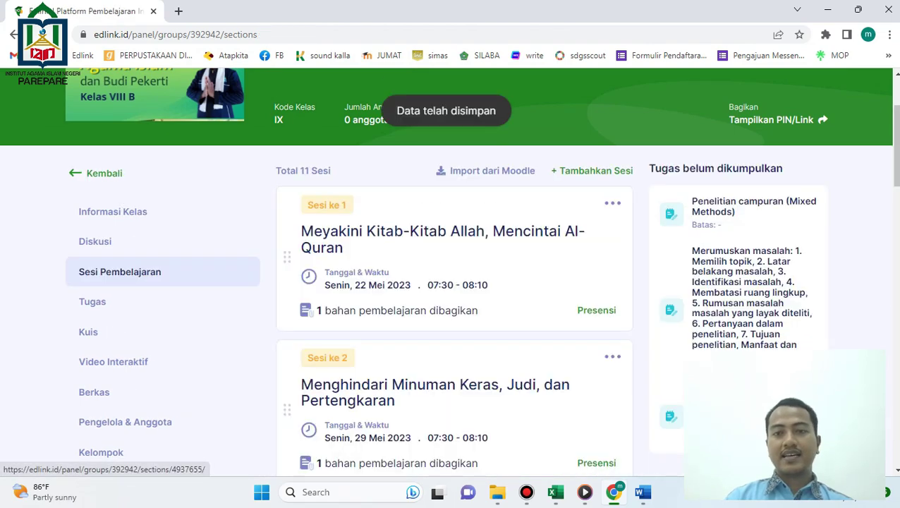
drag(896, 146, 895, 425)
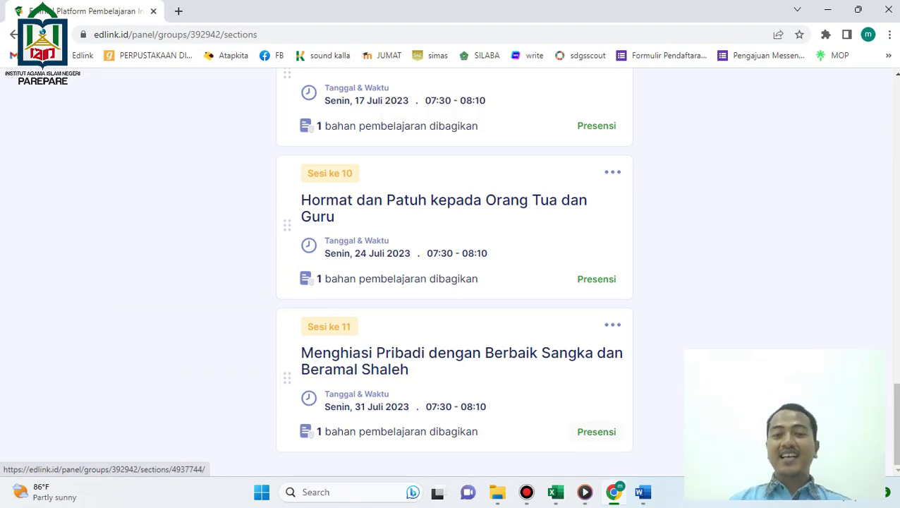
scroll(452, 282, up, 15)
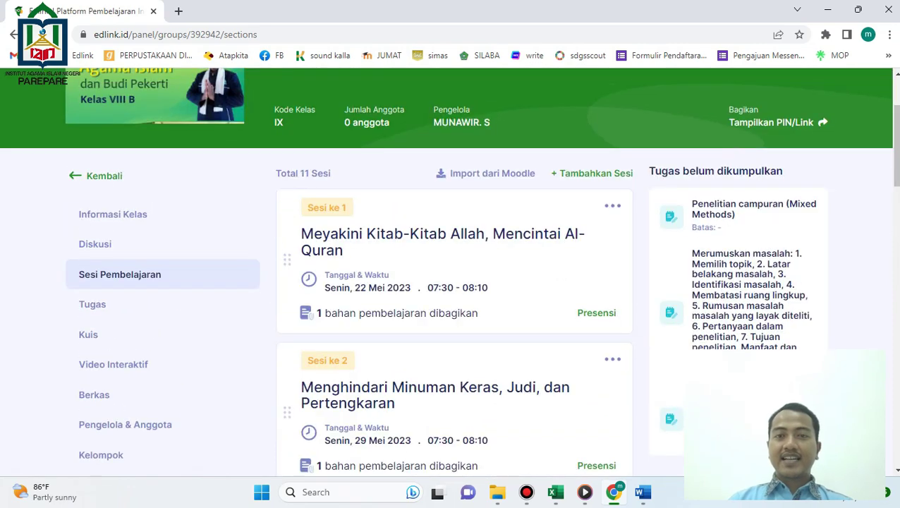
click(592, 173)
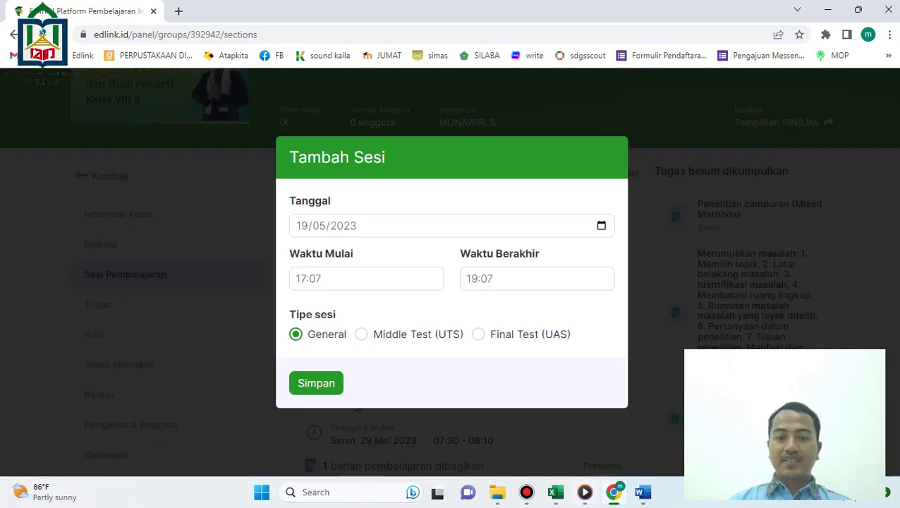
Switch to Excel and copy the Pertemuan 12 topic 'Ibadah Puasa Membentuk Pribadi yang Bertaqwa'.
key(alt+Tab)
click(405, 291)
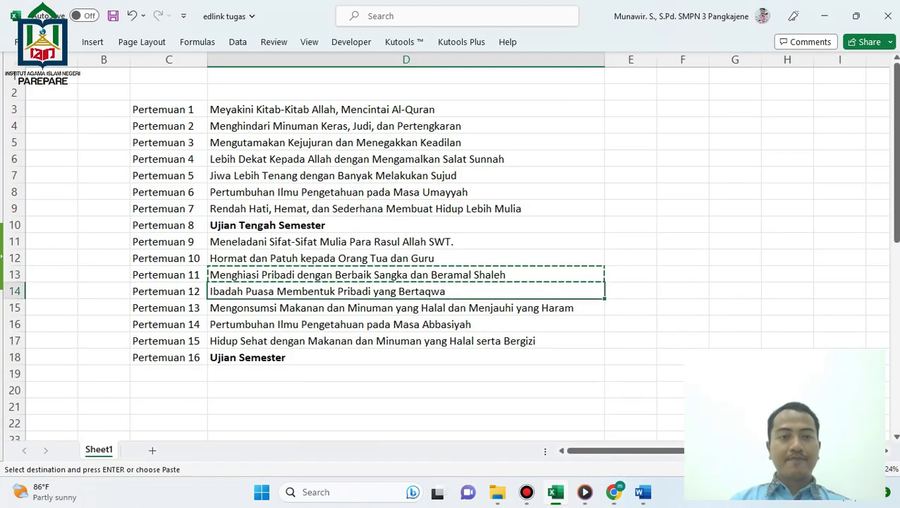
key(ctrl+c)
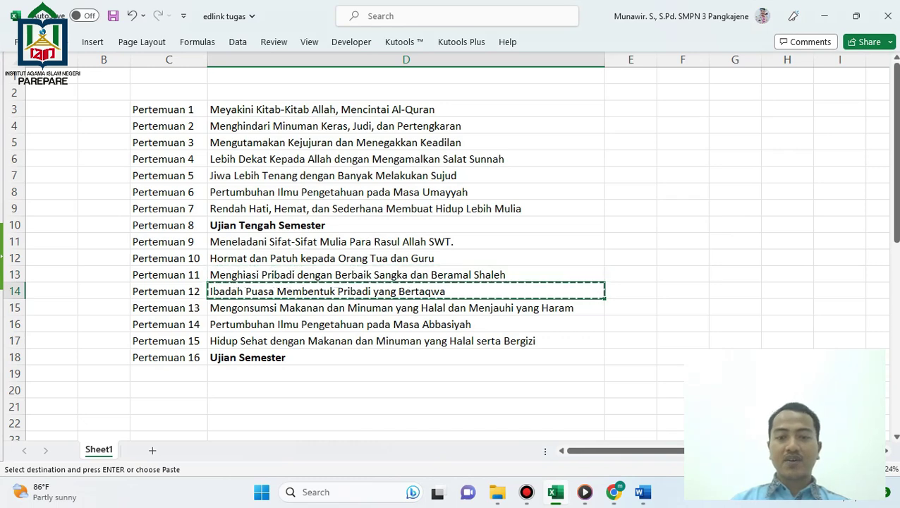
Switch back to Edlink and set the new session's date to 07/08/2023.
click(614, 492)
click(344, 226)
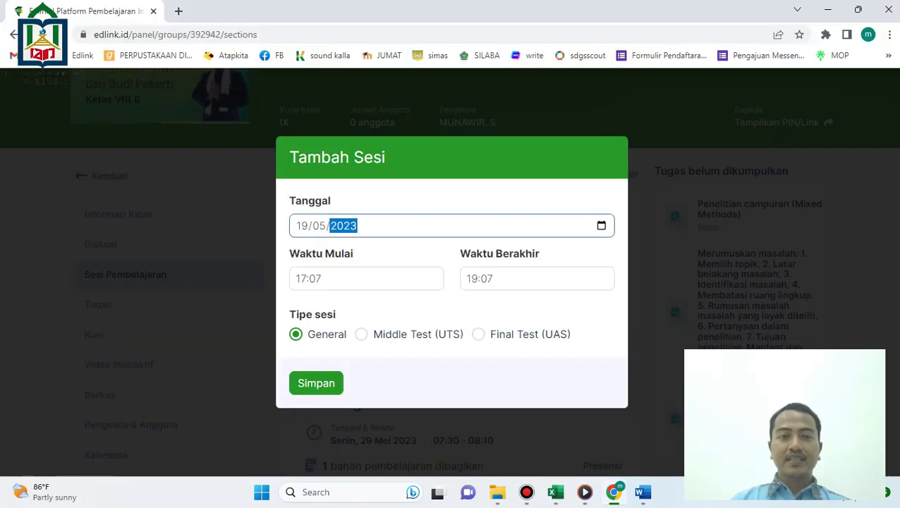
click(602, 226)
click(417, 252)
click(417, 252)
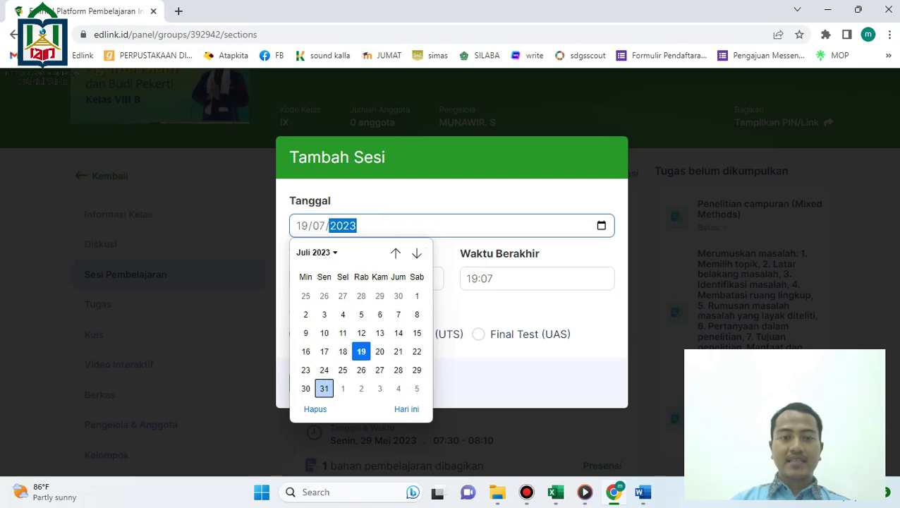
click(417, 252)
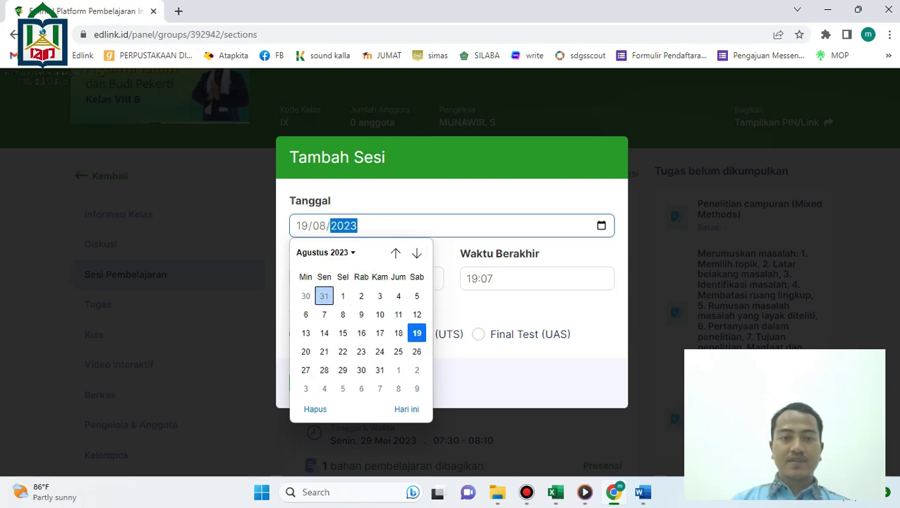
click(324, 314)
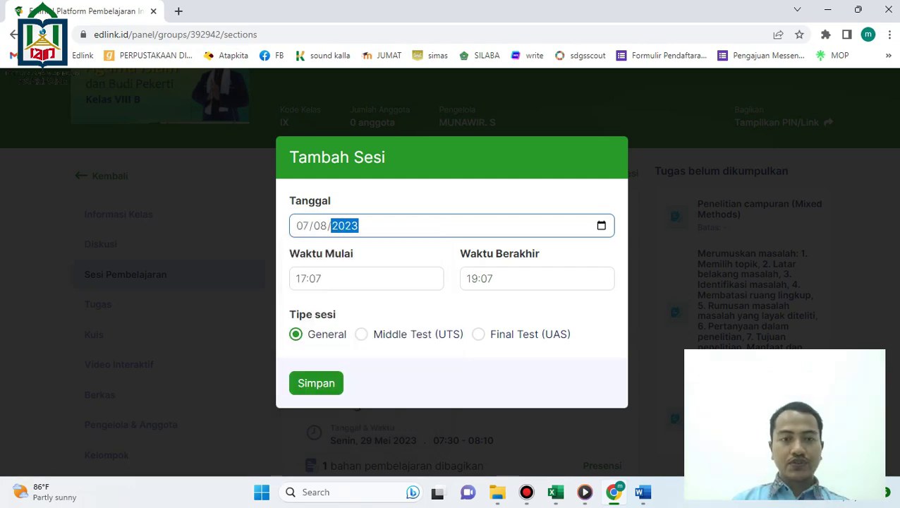
Set the Waktu Mulai of the 07/08/2023 session to 08:30.
click(352, 279)
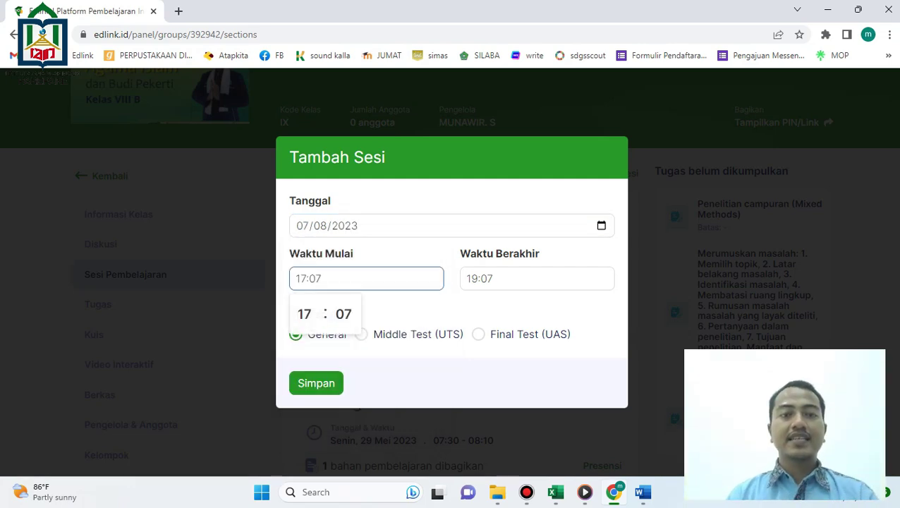
click(304, 314)
click(305, 140)
click(343, 314)
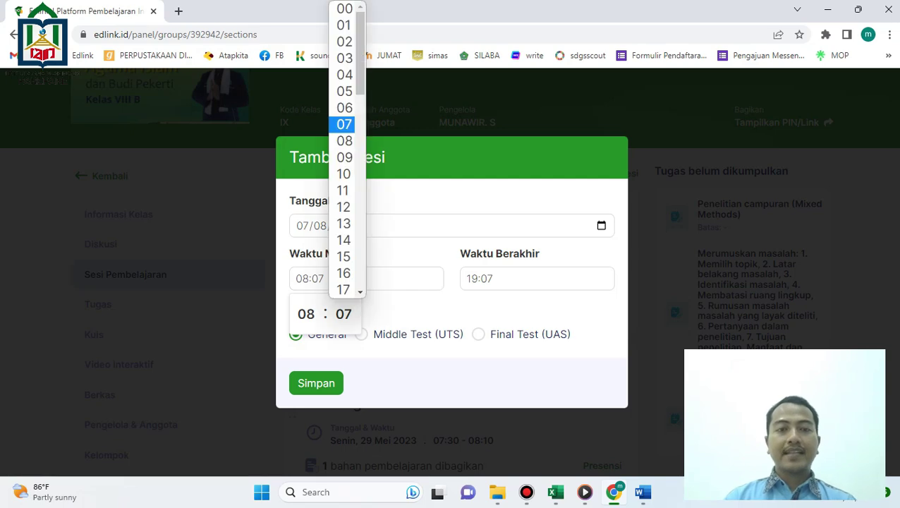
scroll(344, 140, down, 9)
scroll(344, 113, up, 3)
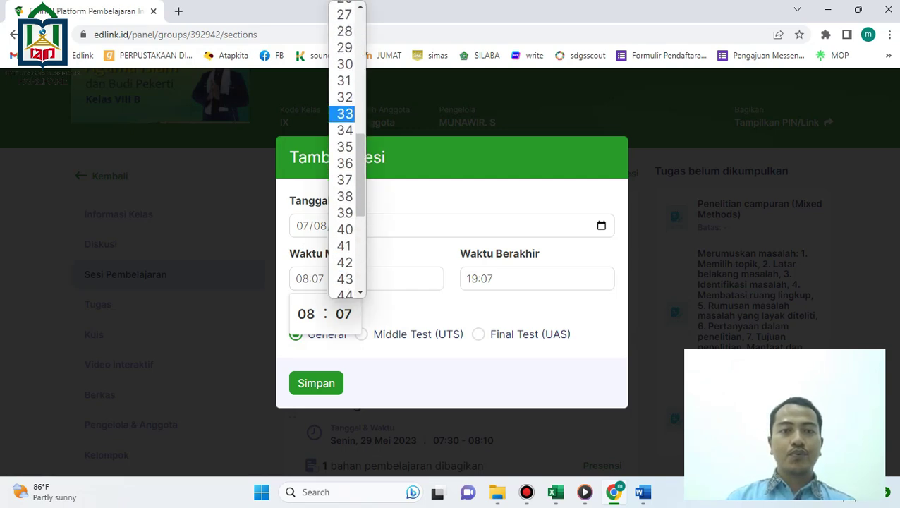
click(344, 64)
Set the Waktu Berakhir to 09:10 and save the 07/08/2023 session as type General.
click(494, 278)
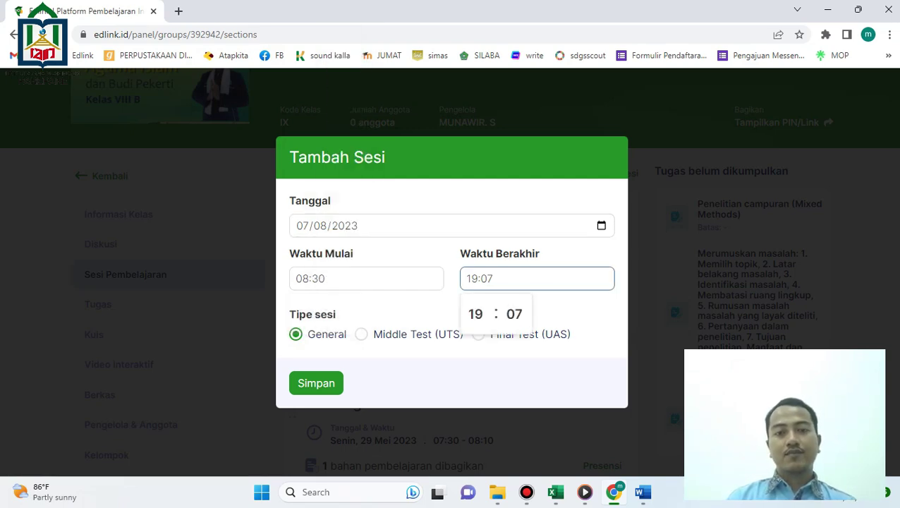
click(476, 314)
click(474, 124)
click(514, 314)
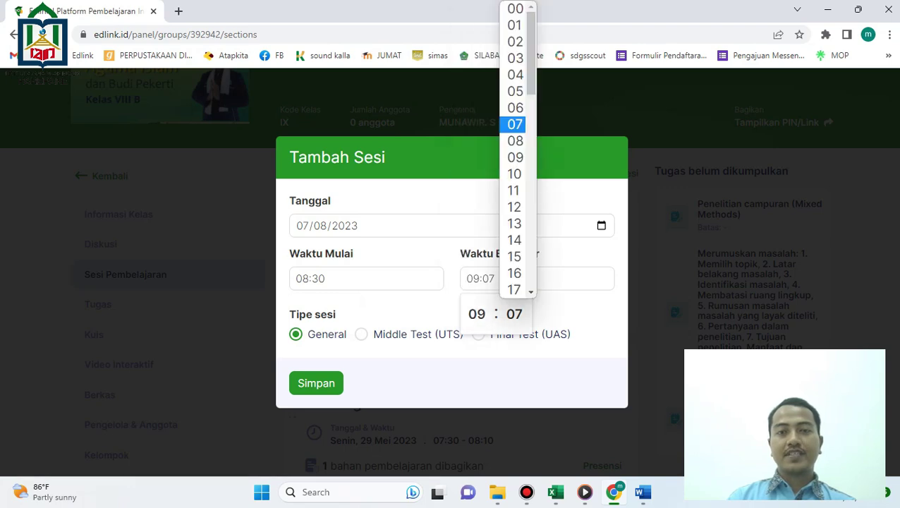
click(514, 173)
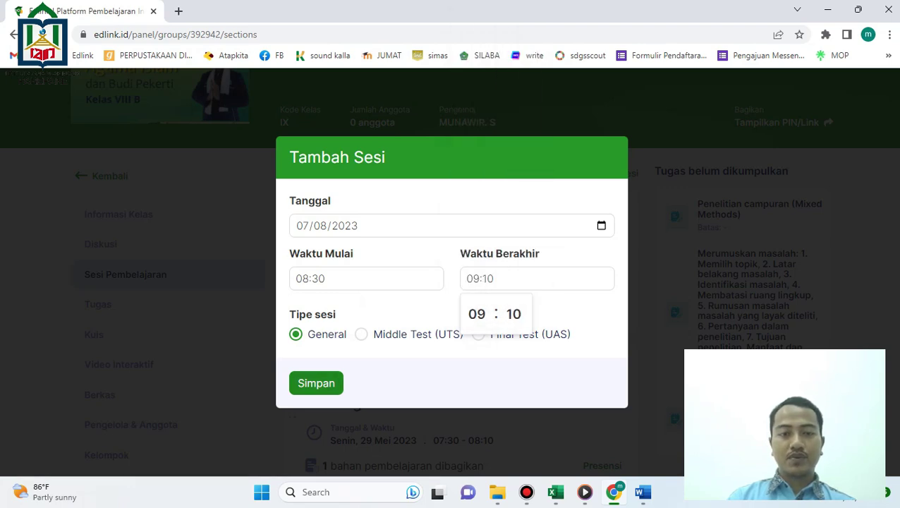
click(316, 383)
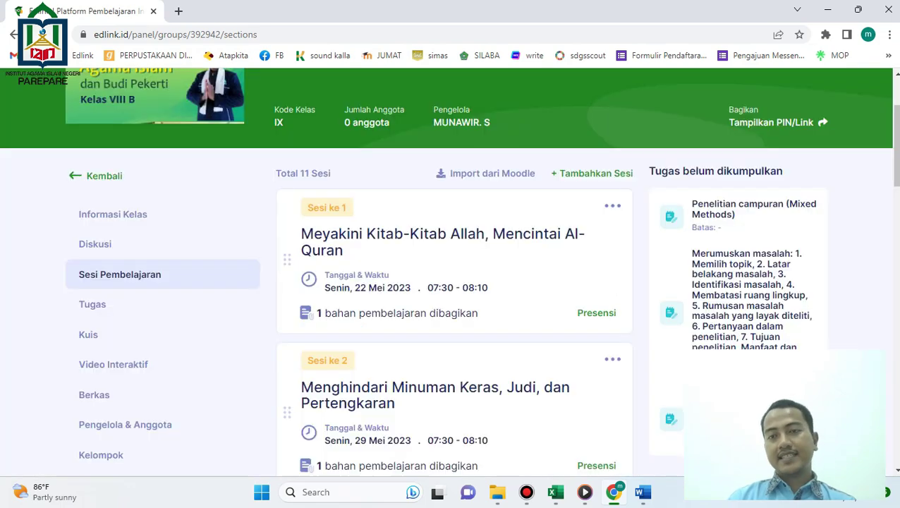
Paste 'Ibadah Puasa Membentuk Pribadi yang Bertaqwa' as the new session's Topik and Tujuan Pembelajaran and save the session information.
click(799, 180)
click(552, 238)
text(Ibadah Puasa Membentuk Pribadi yang Bertaqwa)
click(551, 319)
text(Ibadah Puasa Membentuk Pribadi yang Bertaqwa)
scroll(451, 282, down, 2)
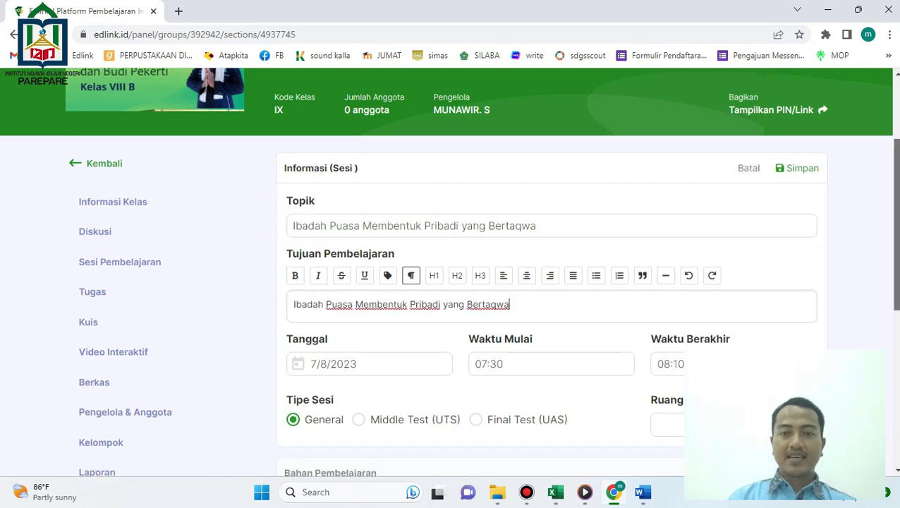
scroll(451, 282, up, 2)
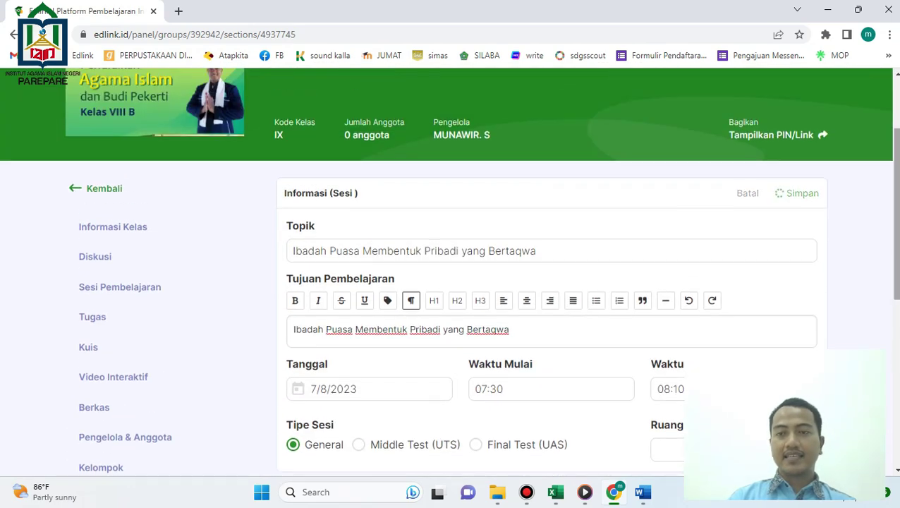
Add a Materi to the 7 Agustus 2023 session and title it 'Ibadah Puasa Membentuk Pribadi yang Bertaqwa'.
scroll(551, 282, down, 3)
click(789, 213)
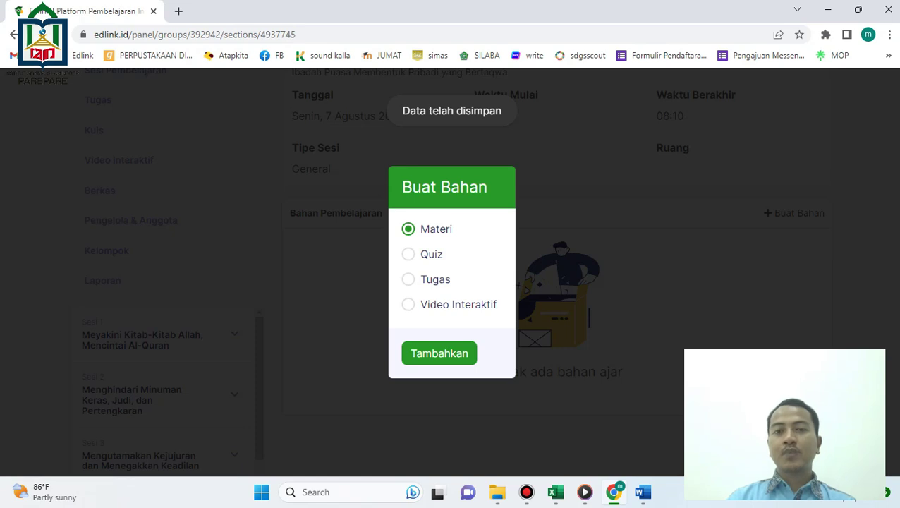
click(439, 353)
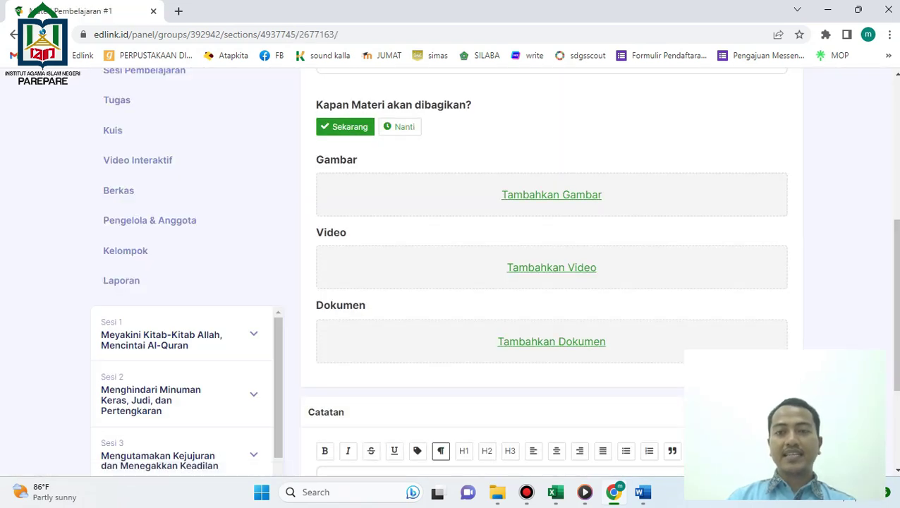
scroll(551, 268, up, 2)
triple_click(389, 196)
text(Ibadah Puasa Membentuk Pribadi yang Bertaqwa)
Paste 'Ibadah Puasa Membentuk Pribadi yang Bertaqwa' into the material's Catatan and save the material.
scroll(552, 282, down, 4)
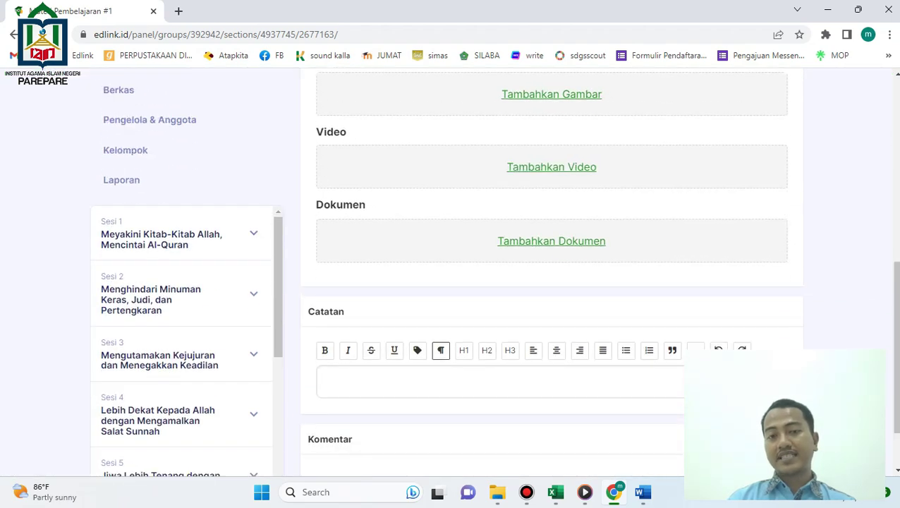
text(Ibadah Puasa Membentuk Pribadi yang Bertaqwa)
key(ctrl+a)
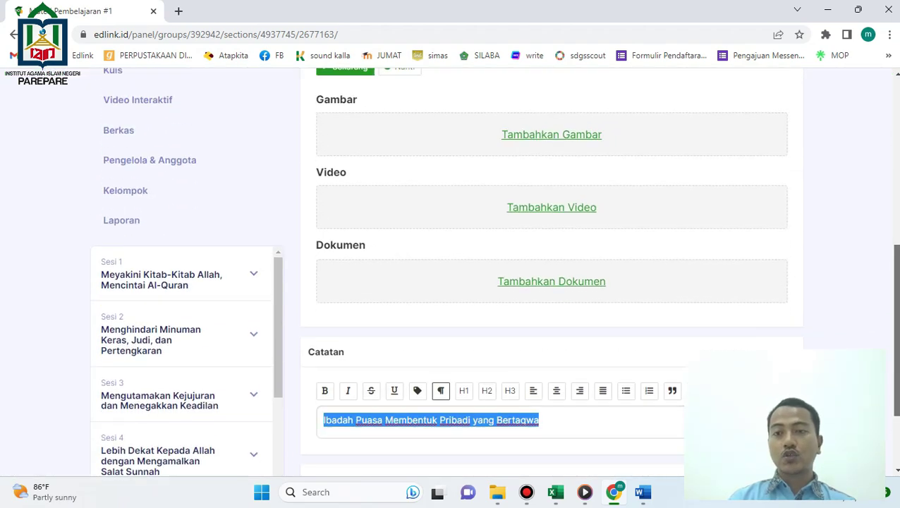
scroll(551, 281, up, 4)
click(772, 168)
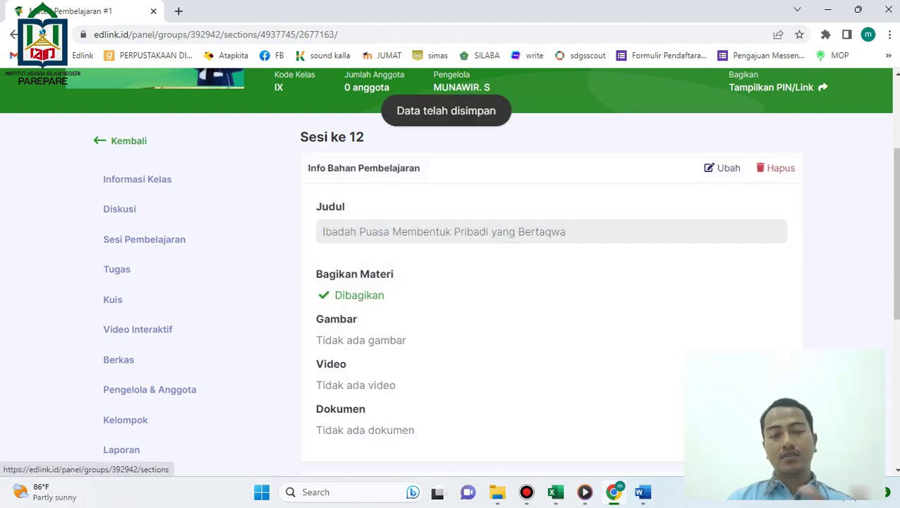
Return to the session list, review it down to Sesi ke 12, and open the form for another new session.
click(120, 141)
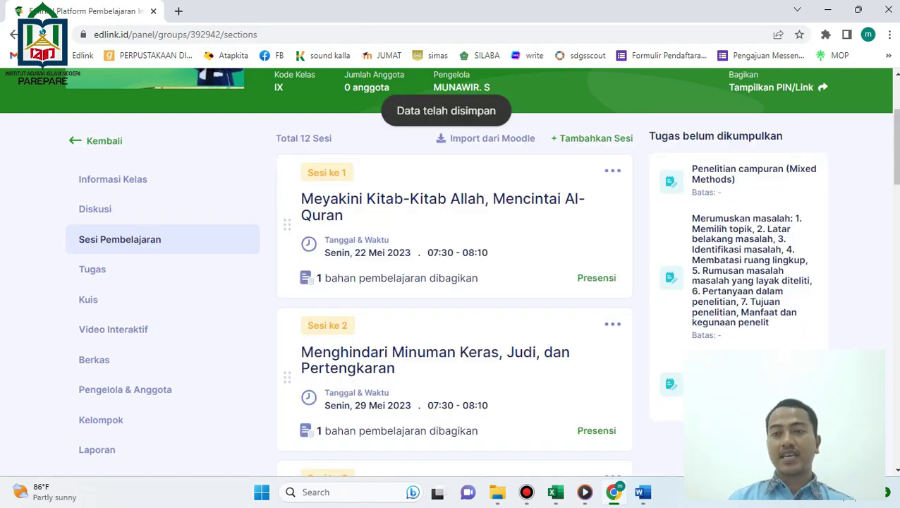
scroll(451, 282, down, 2)
scroll(452, 282, down, 20)
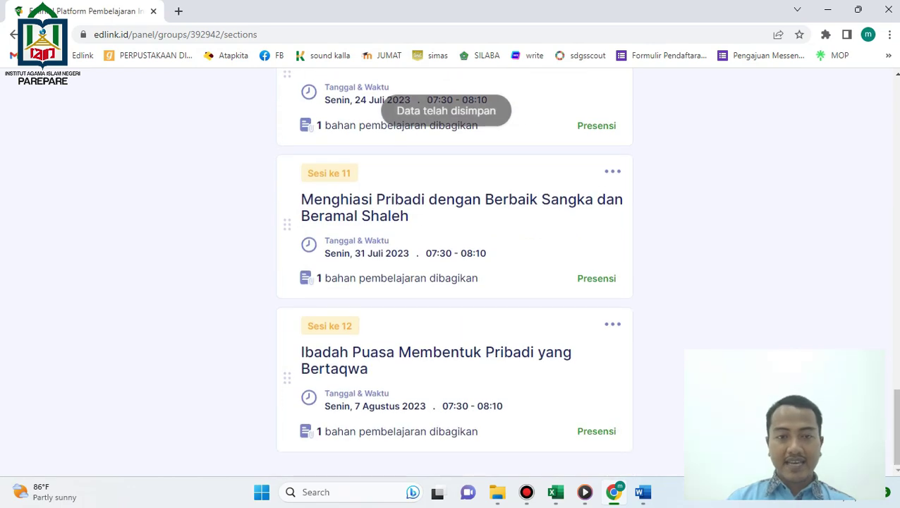
scroll(451, 282, up, 20)
scroll(452, 282, up, 1)
click(591, 188)
Switch to Excel and copy the Pertemuan 13 topic 'Mengonsumsi Makanan dan Minuman yang Halal dan Menjauhi yang Haram'.
click(555, 492)
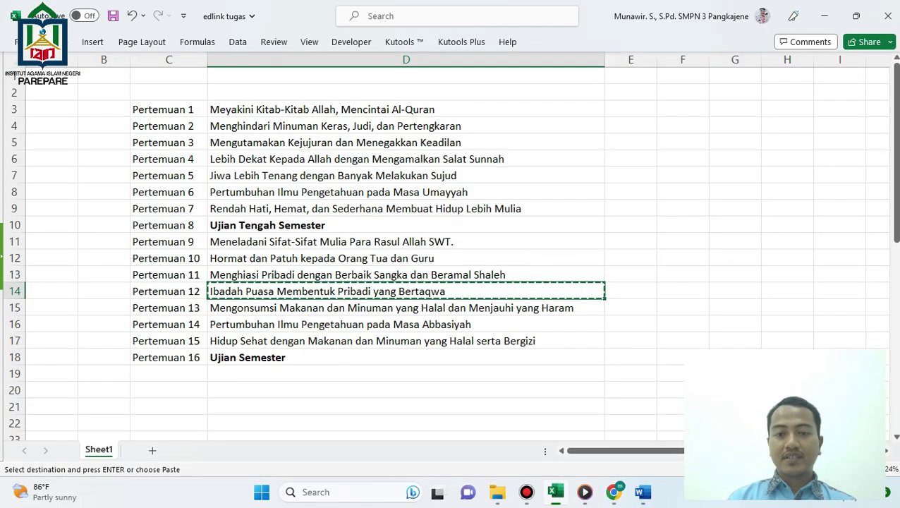
click(406, 308)
key(ctrl+c)
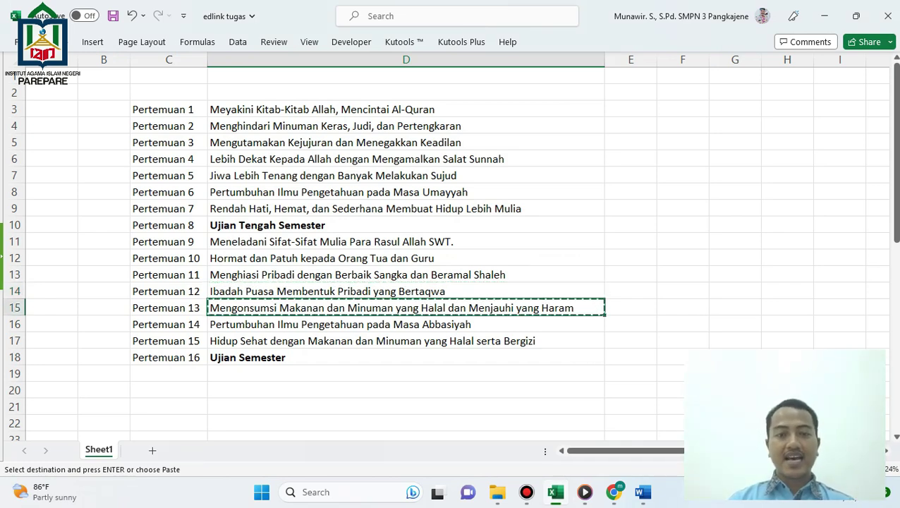
click(526, 492)
click(526, 492)
Switch back to Edlink and set the new session's date to 14/08/2023.
click(614, 492)
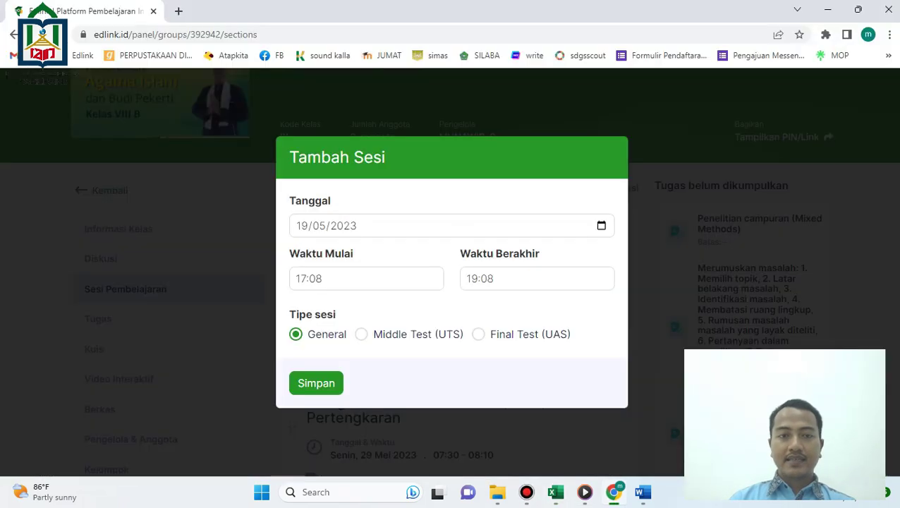
click(302, 226)
click(601, 226)
click(417, 252)
click(417, 252)
click(416, 253)
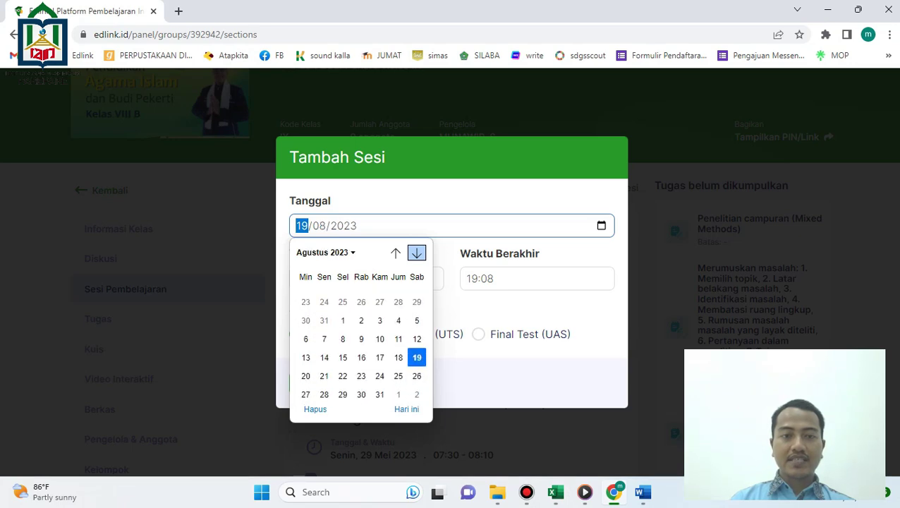
click(324, 332)
Set the 14/08/2023 session's Waktu Mulai to 08:30 and Waktu Berakhir to 09:10, and save the session.
click(331, 279)
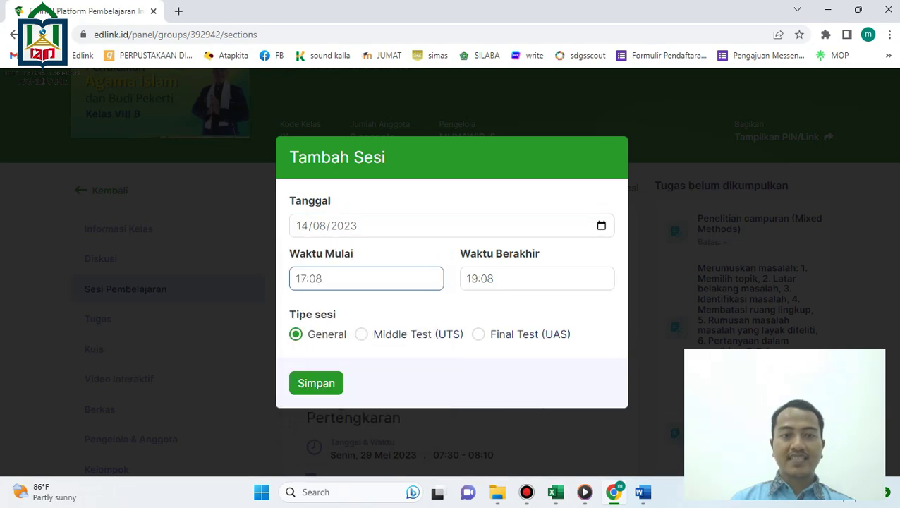
click(305, 314)
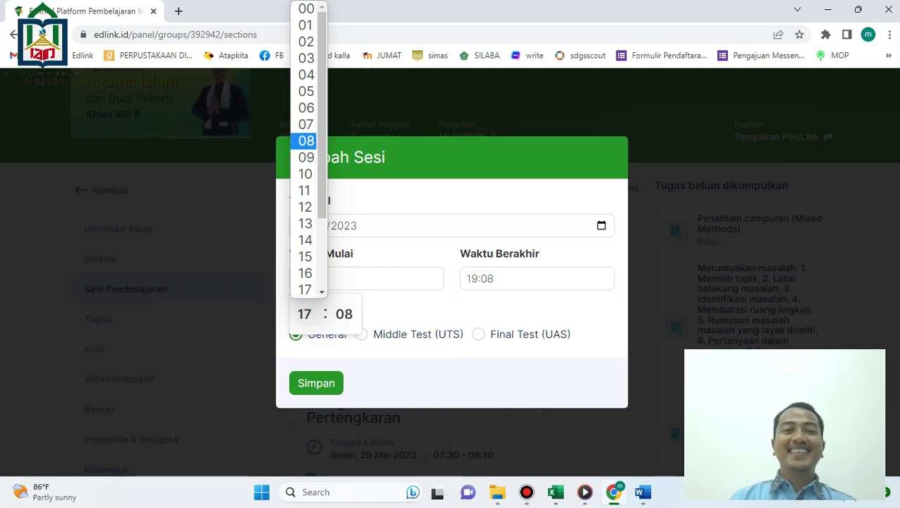
click(306, 140)
click(343, 313)
scroll(343, 173, down, 3)
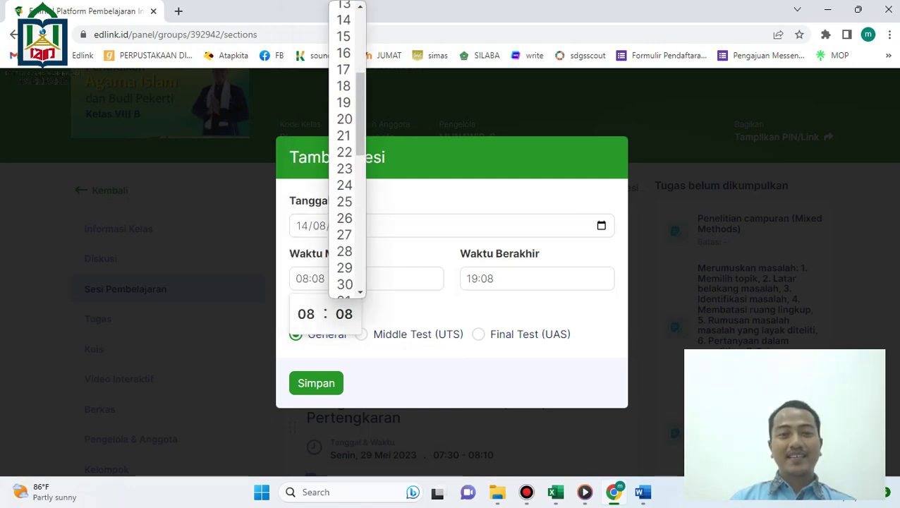
click(343, 284)
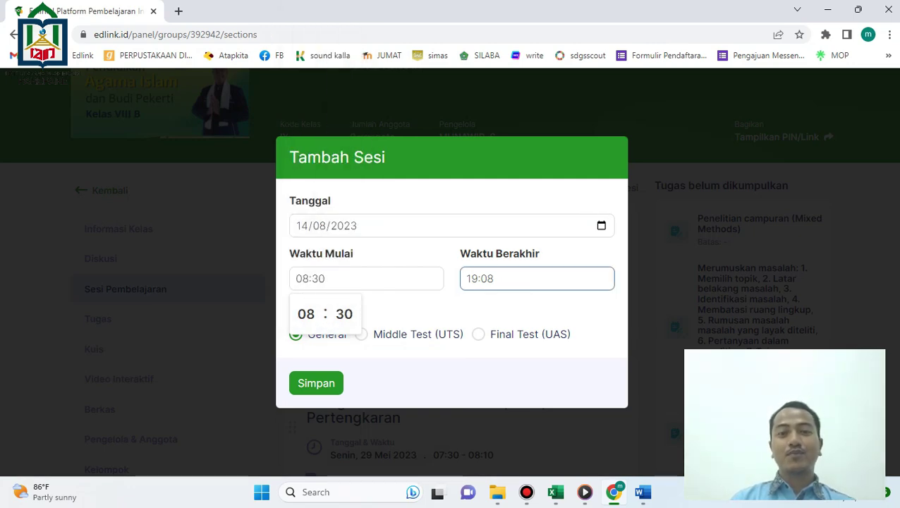
click(475, 313)
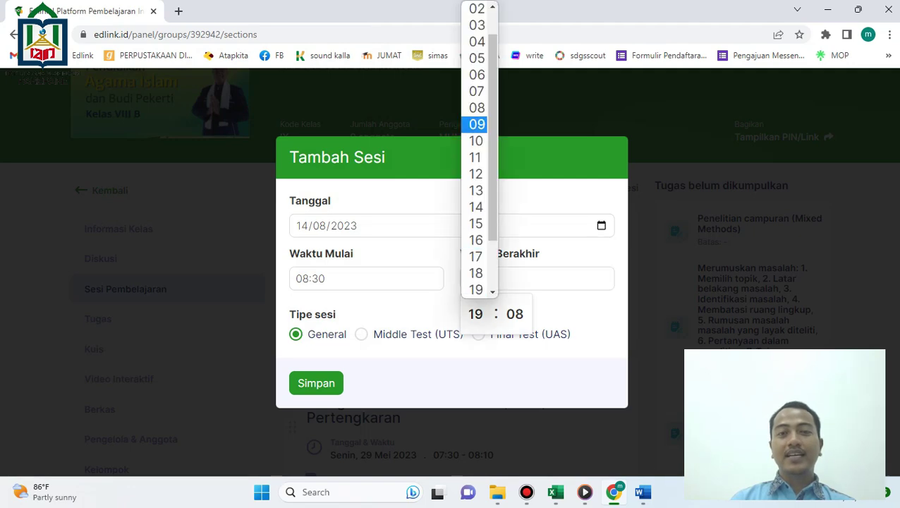
click(477, 124)
click(514, 313)
click(513, 173)
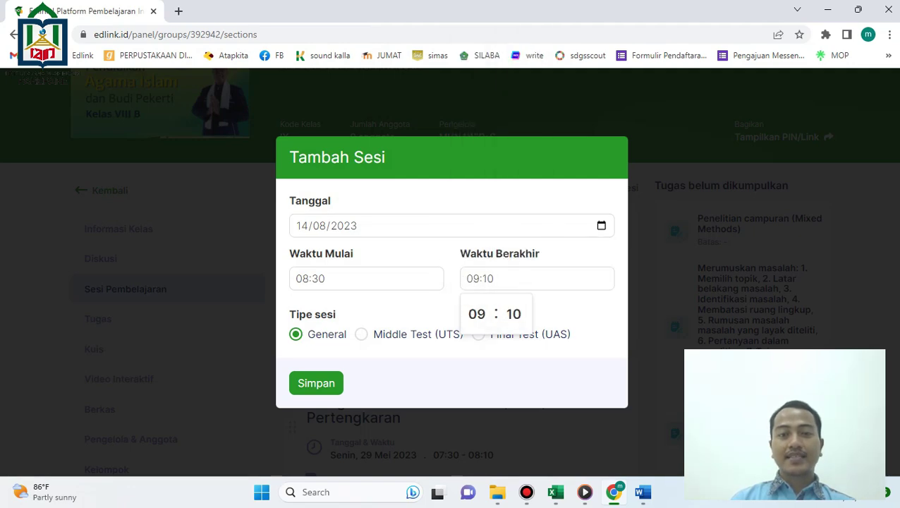
click(316, 383)
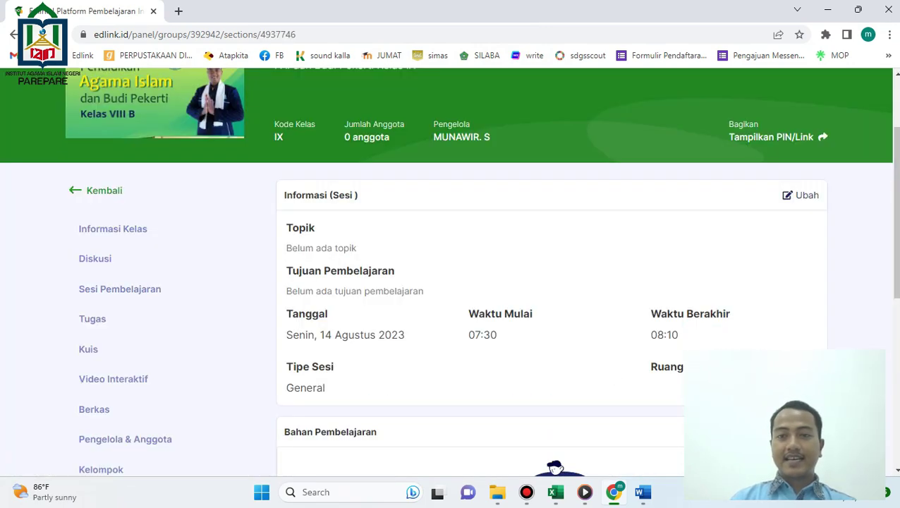
Fill the session's Topik and Tujuan Pembelajaran with 'Mengonsumsi Makanan dan Minuman yang Halal dan Menjauhi yang Haram' and save.
click(800, 196)
click(551, 252)
key(ctrl+v)
click(551, 332)
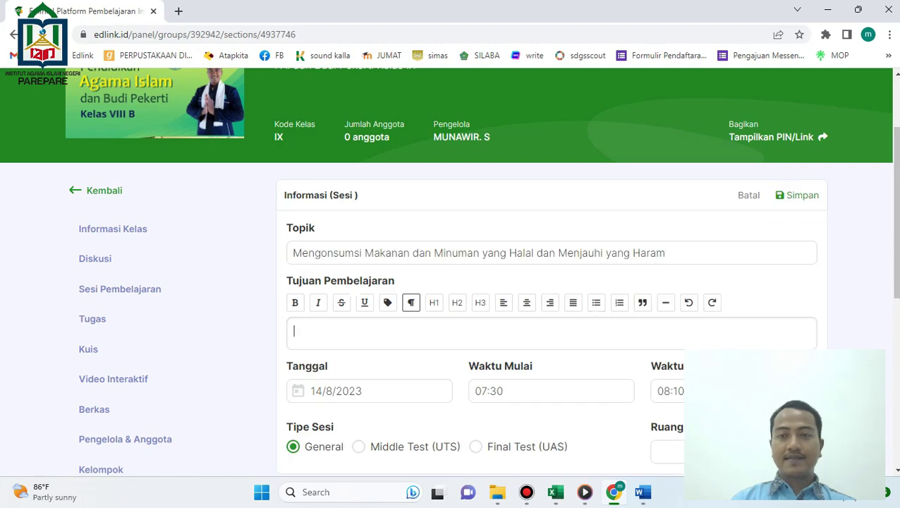
key(ctrl+v)
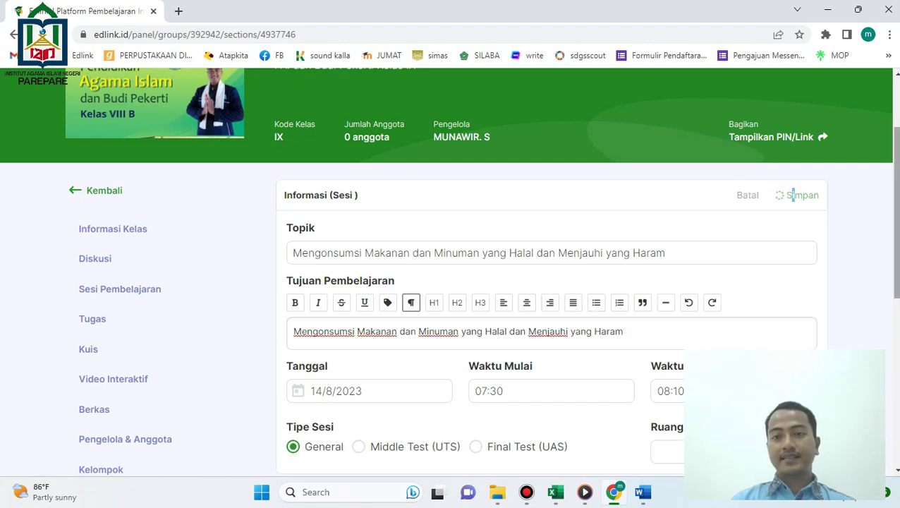
Add a Materi to the 14 Agustus 2023 session and title it 'Mengonsumsi Makanan dan Minuman yang Halal dan Menjauhi yang Haram'.
scroll(792, 211, down, 3)
click(794, 219)
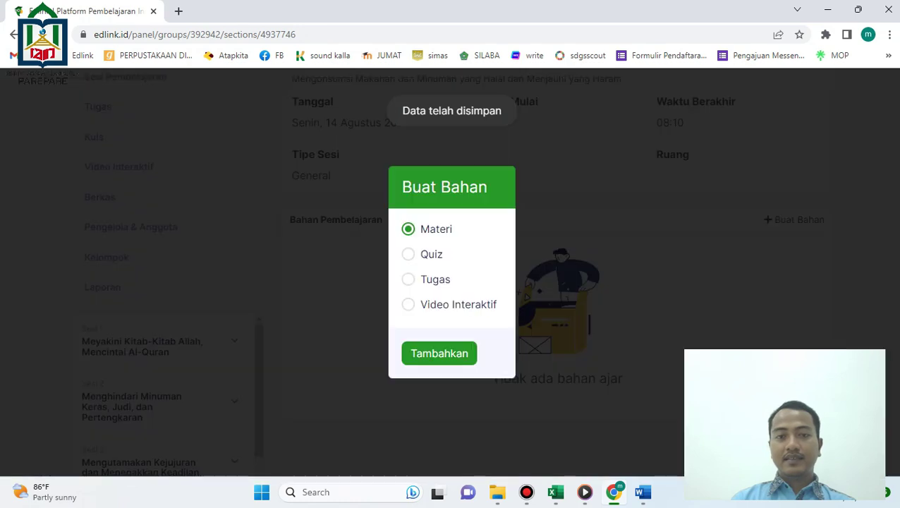
click(439, 353)
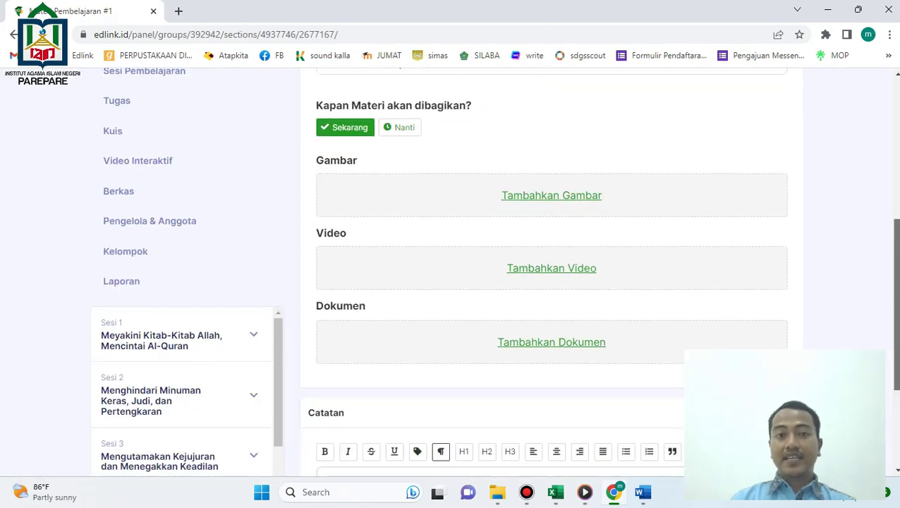
scroll(493, 211, up, 2)
drag(439, 151, 176, 157)
text(Mengonsumsi Makanan dan Minuman yang Halal dan Menjauhi yang Haram)
Paste 'Mengonsumsi Makanan dan Minuman yang Halal dan Menjauhi yang Haram' into the material's Catatan and save the material.
scroll(493, 246, down, 1)
scroll(493, 282, down, 3)
click(494, 346)
text(Mengonsumsi Makanan dan Minuman yang Halal dan Menjauhi yang Haram)
scroll(494, 346, up, 1)
scroll(451, 272, up, 3)
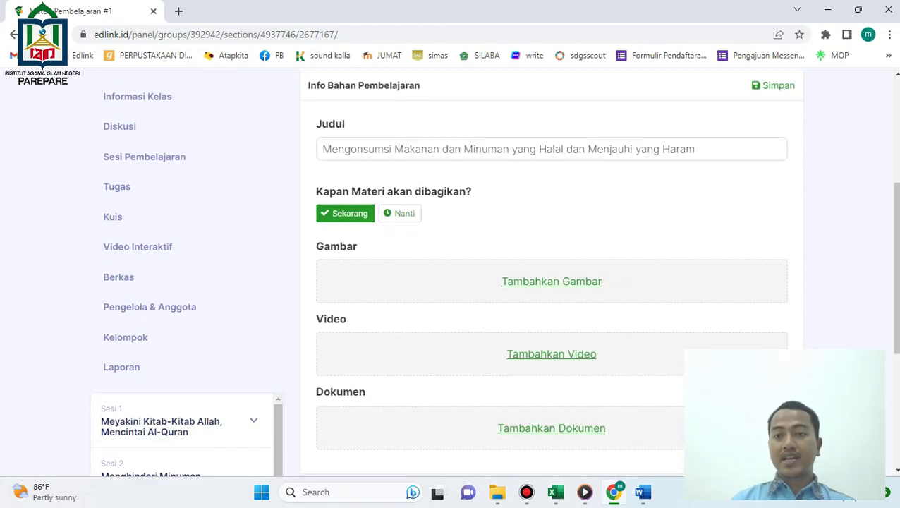
click(773, 85)
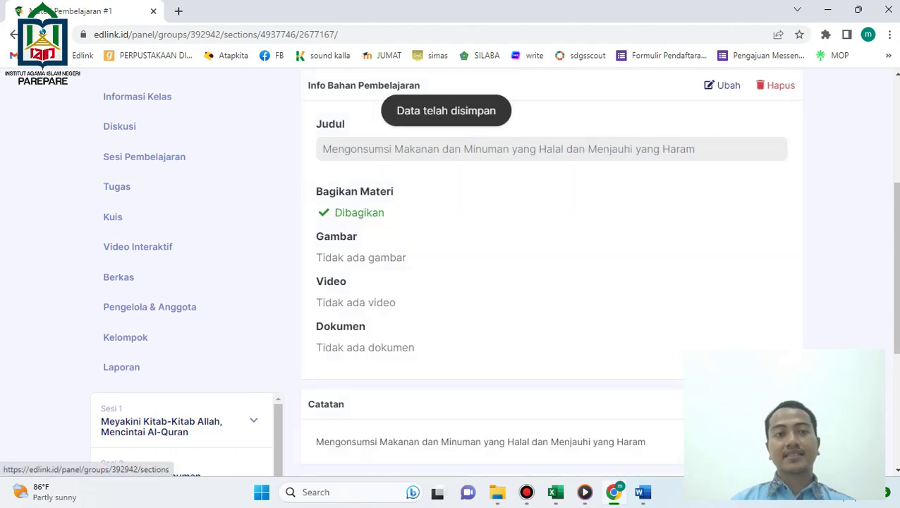
Return to the session list, review it down to Sesi ke 13, and open the form for another new session.
click(144, 157)
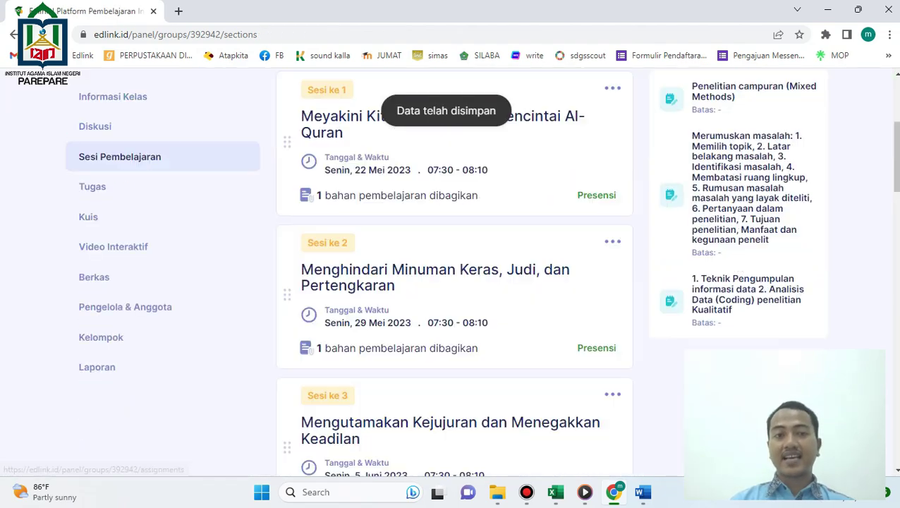
scroll(454, 273, down, 20)
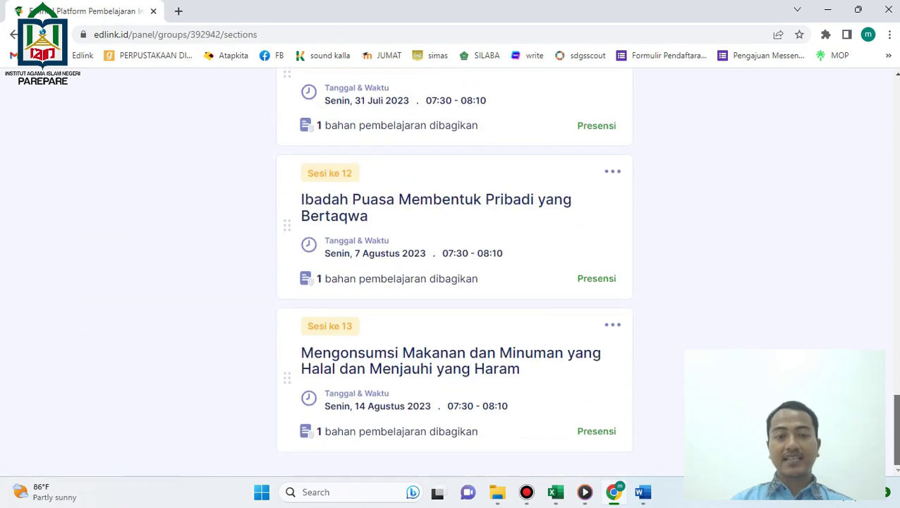
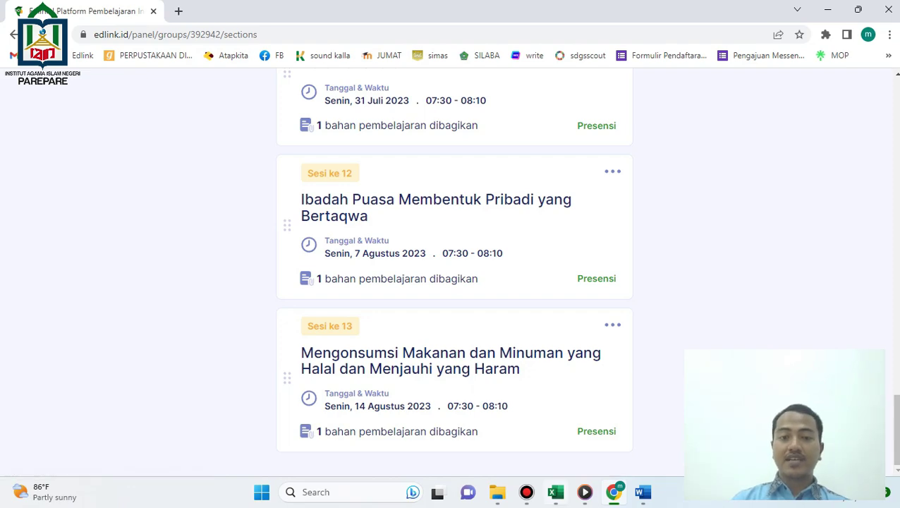
drag(896, 429, 896, 110)
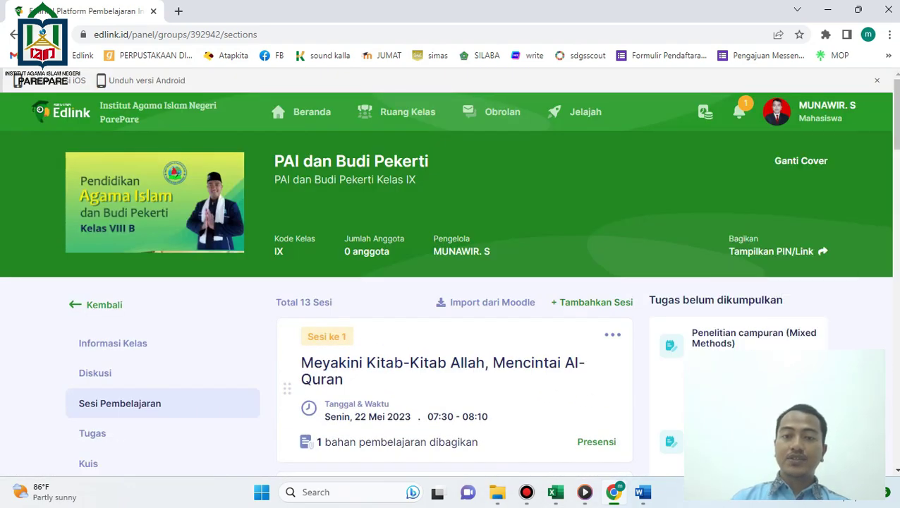
click(592, 303)
Switch to Excel and copy the Pertemuan 14 topic 'Pertumbuhan Ilmu Pengetahuan pada Masa Abbasiyah'.
click(556, 492)
click(406, 325)
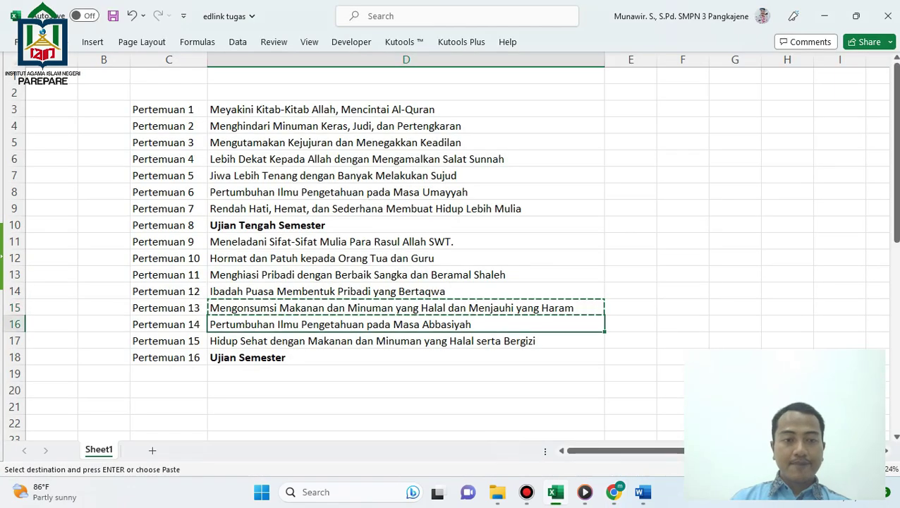
key(ctrl+c)
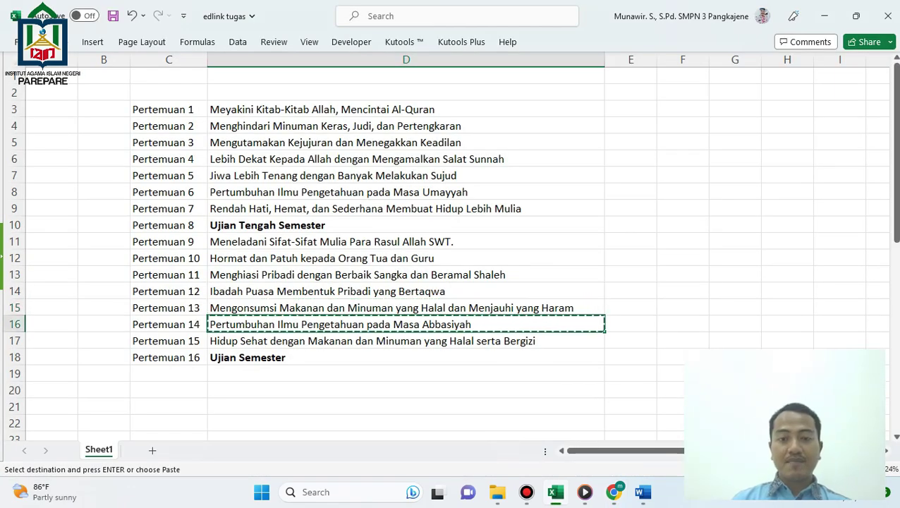
Switch back to Edlink and set the new session's date to 21/08/2023.
key(alt+Tab)
click(456, 226)
click(601, 226)
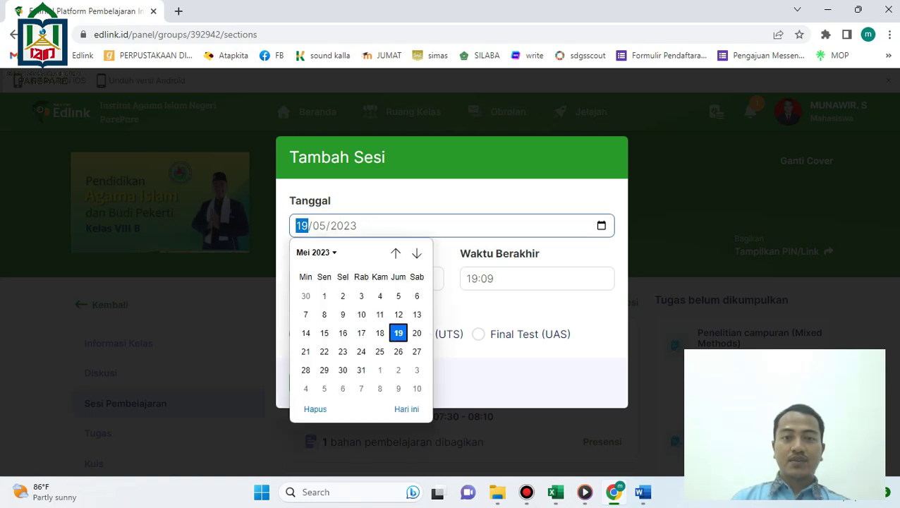
click(417, 252)
click(416, 252)
click(416, 252)
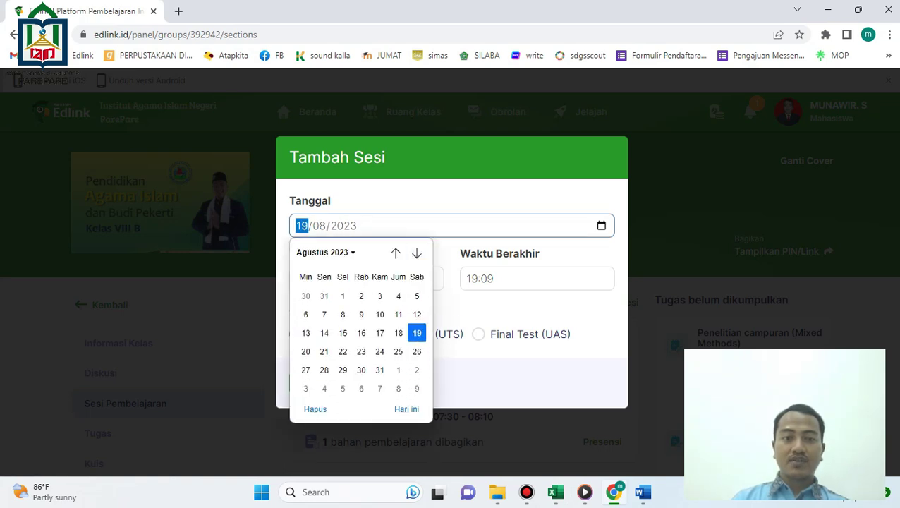
key(Return)
Set the Waktu Mulai of the 21/08/2023 session to 08:30.
click(331, 279)
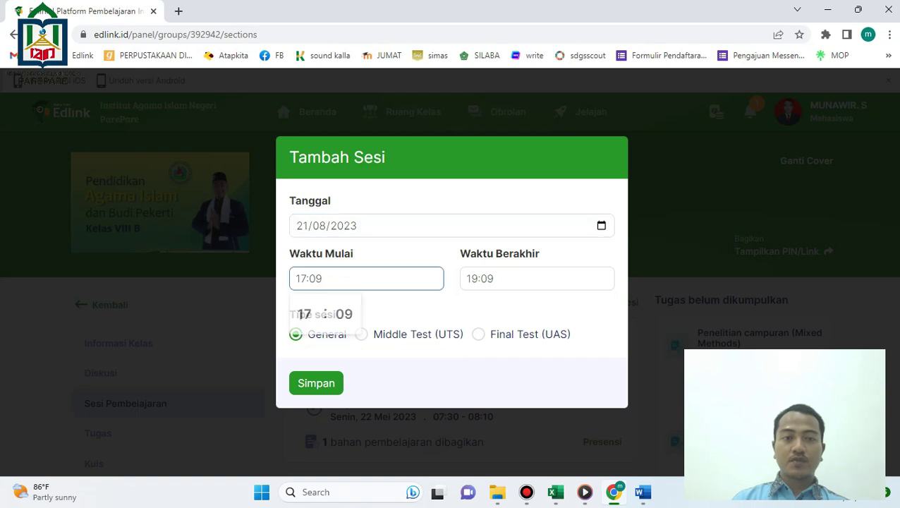
click(304, 313)
click(306, 141)
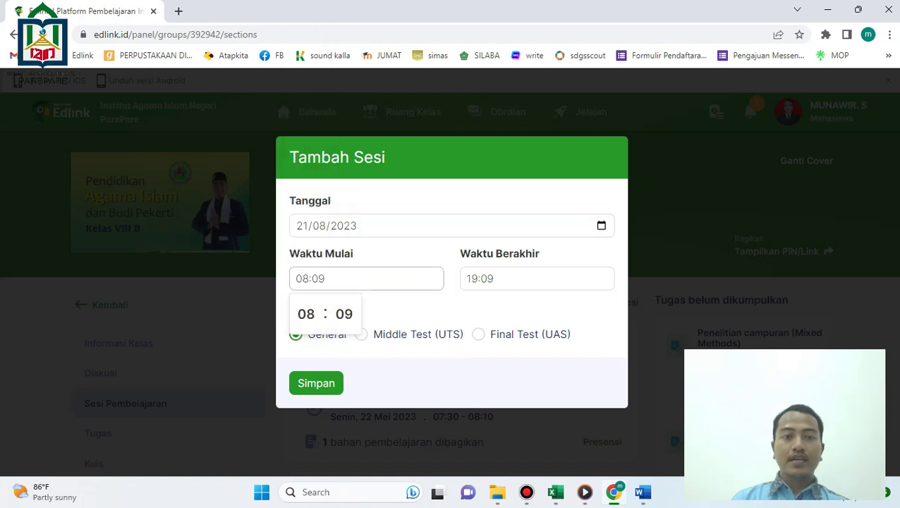
click(344, 314)
scroll(344, 224, down, 3)
key(Down)
key(Down)
key(Down)
key(Down)
key(Down)
key(Down)
key(Down)
key(Down)
key(Down)
key(Down)
key(Down)
key(Down)
key(Down)
key(Down)
key(Down)
key(Down)
key(Down)
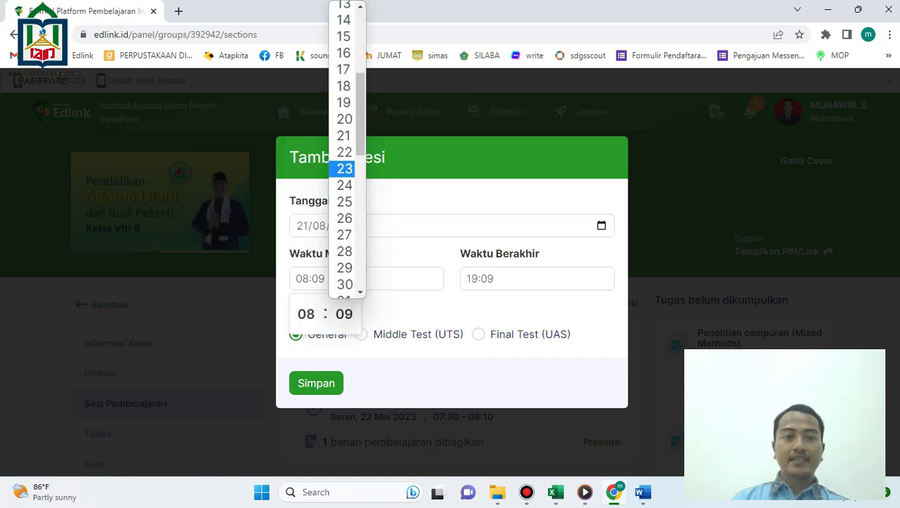
key(Return)
Set the Waktu Berakhir of the 21/08/2023 session to 09:10 and save the session.
key(Tab)
key(alt+Down)
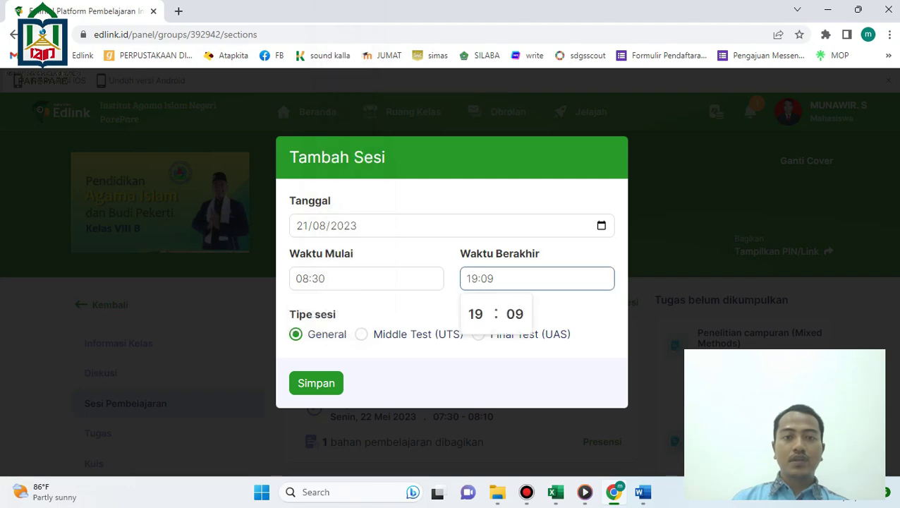
key(Up)
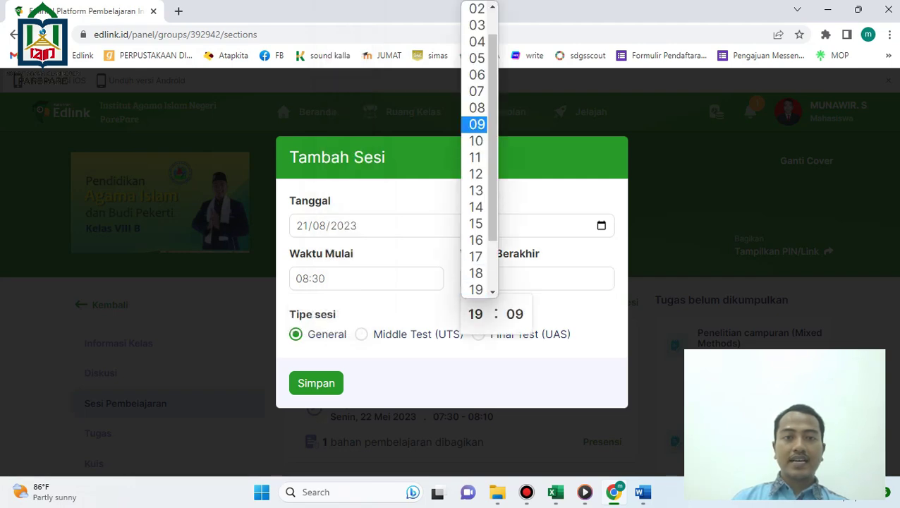
click(477, 124)
click(515, 314)
key(Return)
key(Tab)
key(Tab)
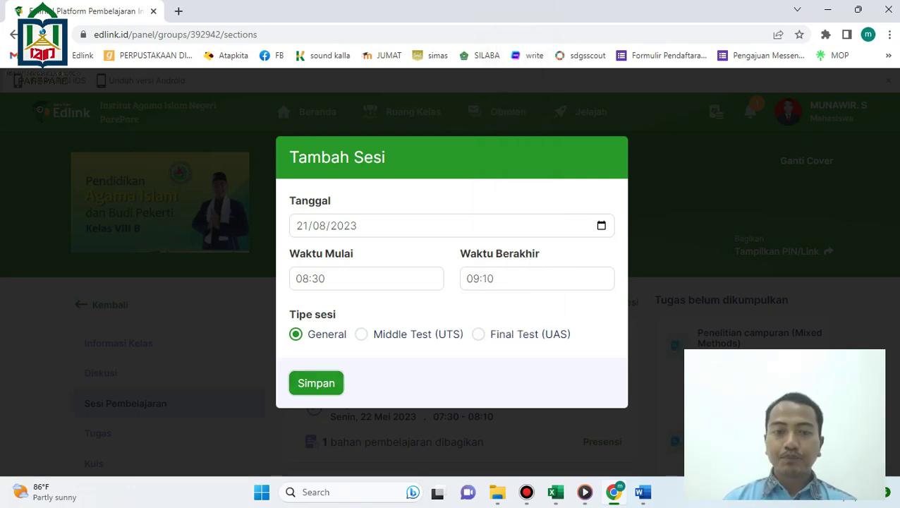
key(Return)
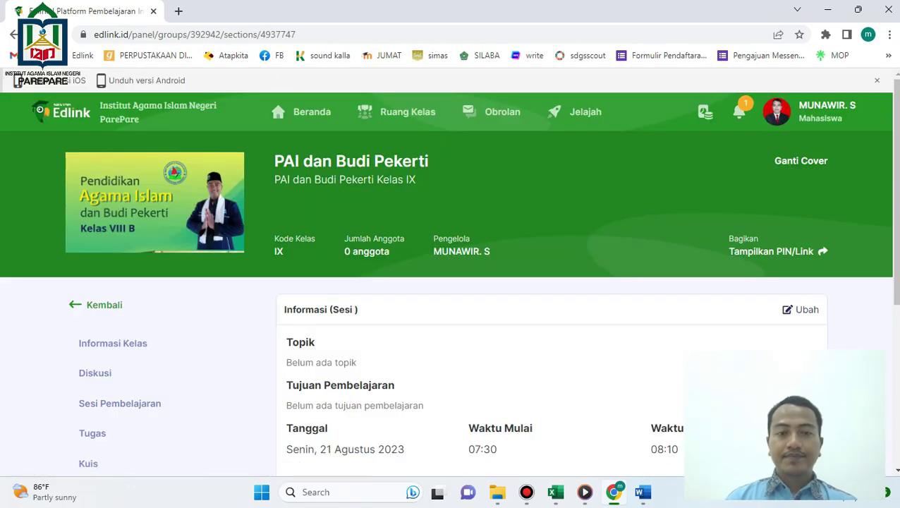
Fill the session's Topik and Tujuan Pembelajaran with 'Pertumbuhan Ilmu Pengetahuan pada Masa Abbasiyah' and save.
click(800, 309)
click(479, 368)
key(ctrl+v)
scroll(479, 367, down, 3)
click(677, 241)
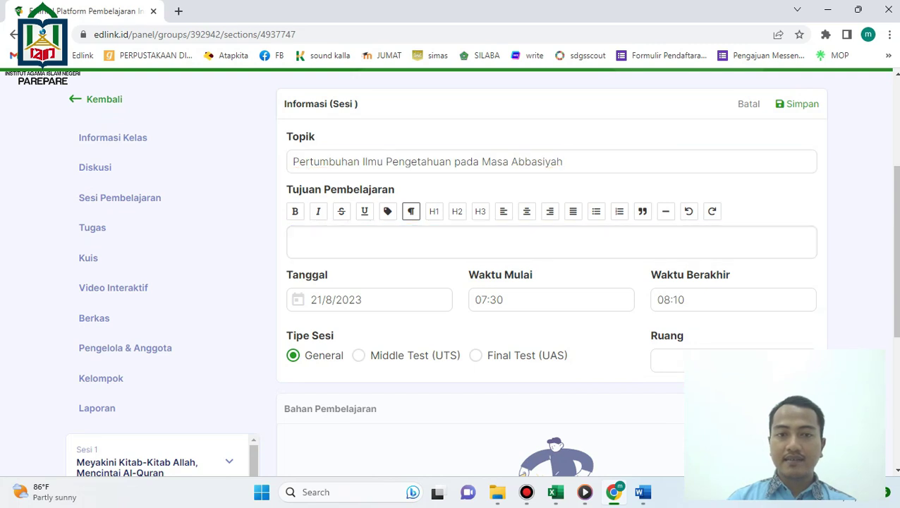
click(677, 242)
key(ctrl+v)
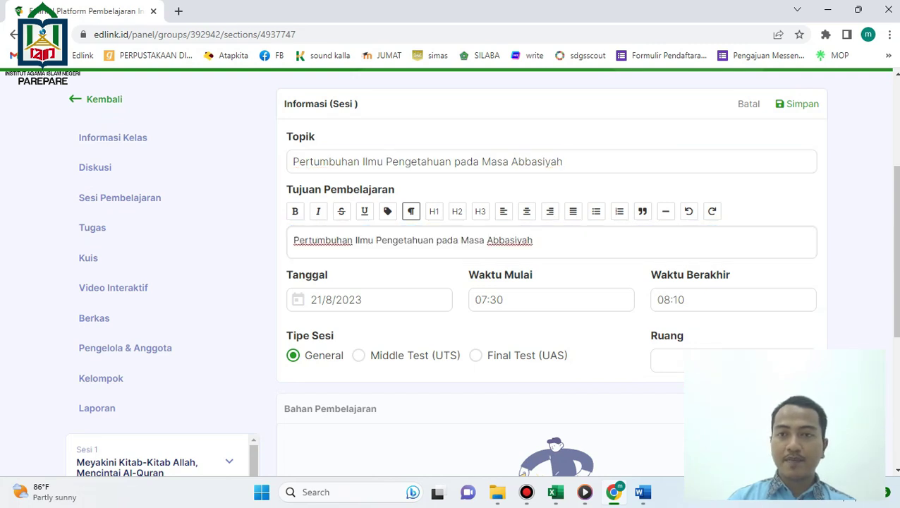
click(797, 104)
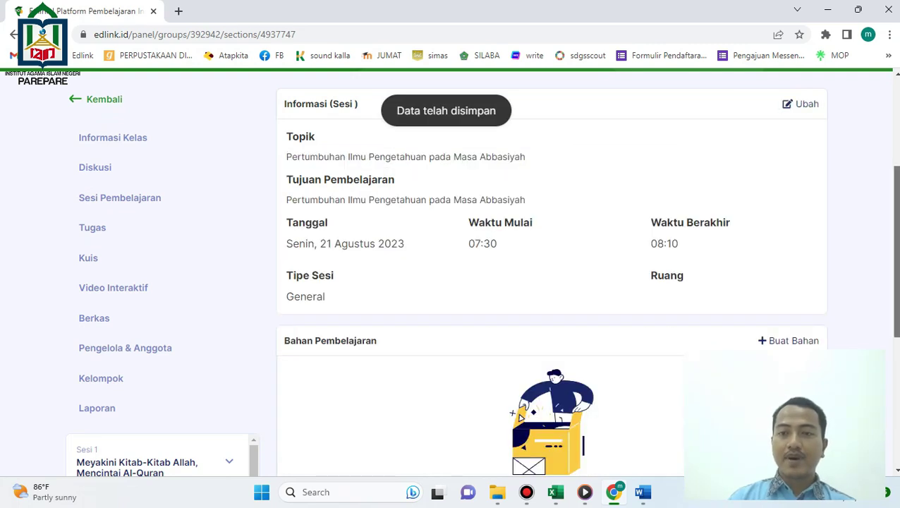
Add a Materi item to the 21/08/2023 session, titled 'Pertumbuhan Ilmu Pengetahuan pada Masa Abbasiyah'.
click(789, 341)
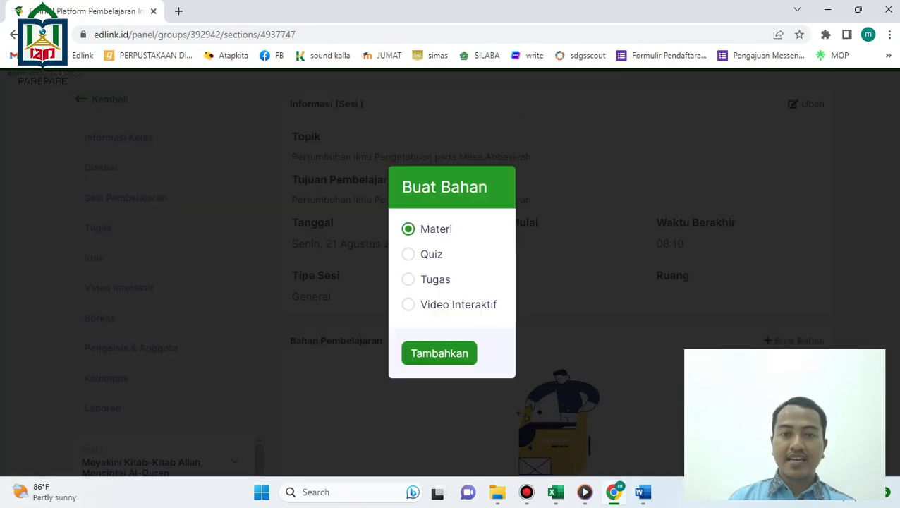
click(439, 354)
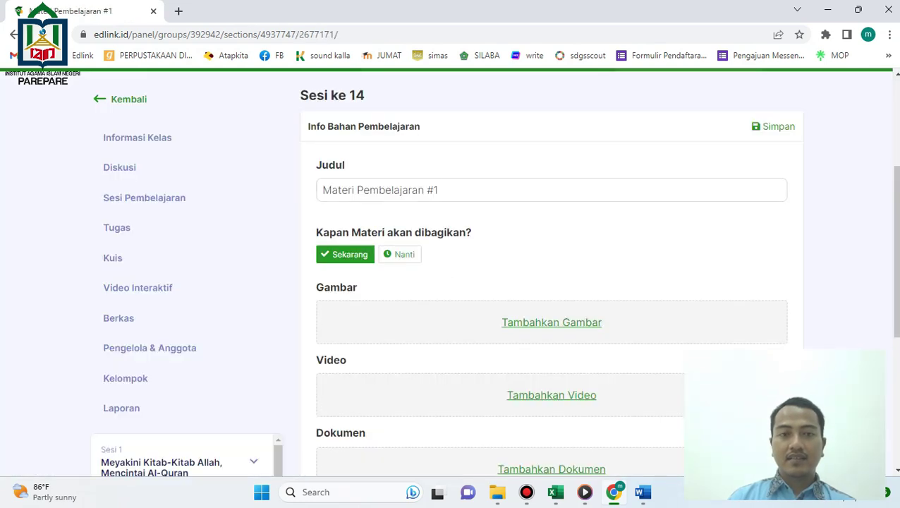
drag(454, 191, 180, 196)
text(Pertumbuhan Ilmu Pengetahuan pada Masa Abbasiyah)
Fill the material's Catatan with 'Pertumbuhan Ilmu Pengetahuan pada Masa Abbasiyah' and save the material.
scroll(551, 282, down, 1)
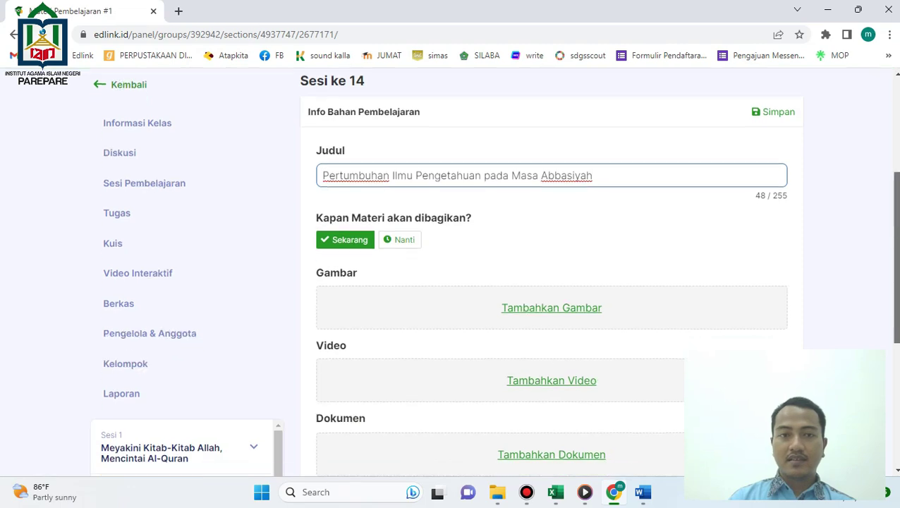
scroll(451, 282, down, 4)
click(423, 331)
text(Pertumbuhan Ilmu Pengetahuan pada Masa Abbasiyah)
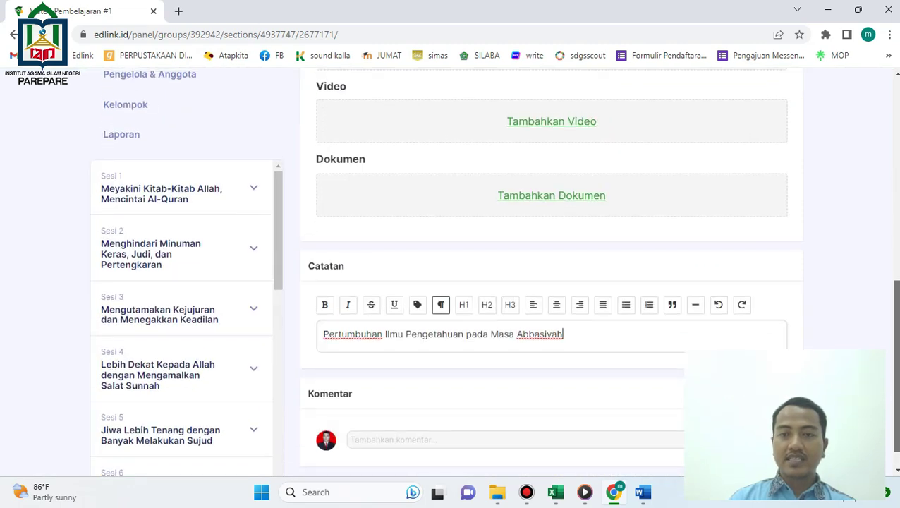
scroll(551, 282, up, 4)
click(773, 164)
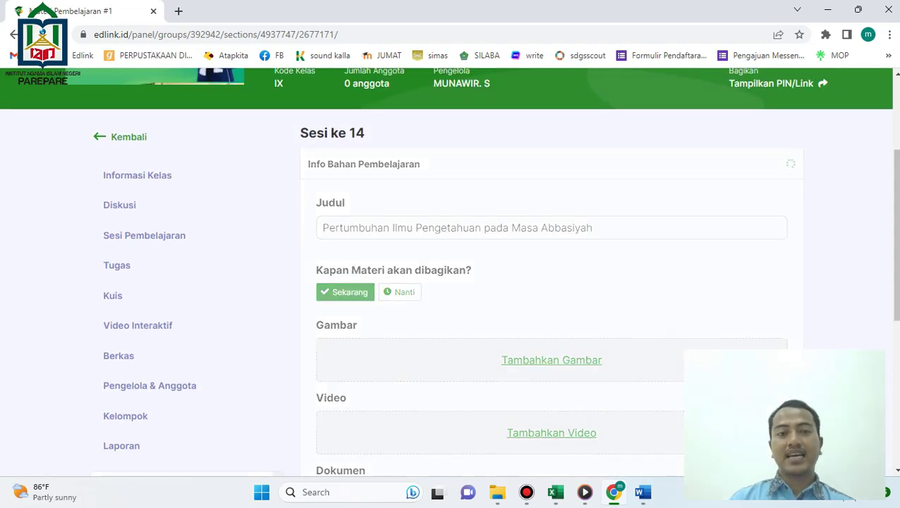
Return to the Sesi Pembelajaran list, then switch to Excel and copy the Pertemuan 15 topic 'Hidup Sehat dengan Makanan dan Minuman yang Halal serta Bergizi'.
click(144, 235)
drag(896, 130, 896, 433)
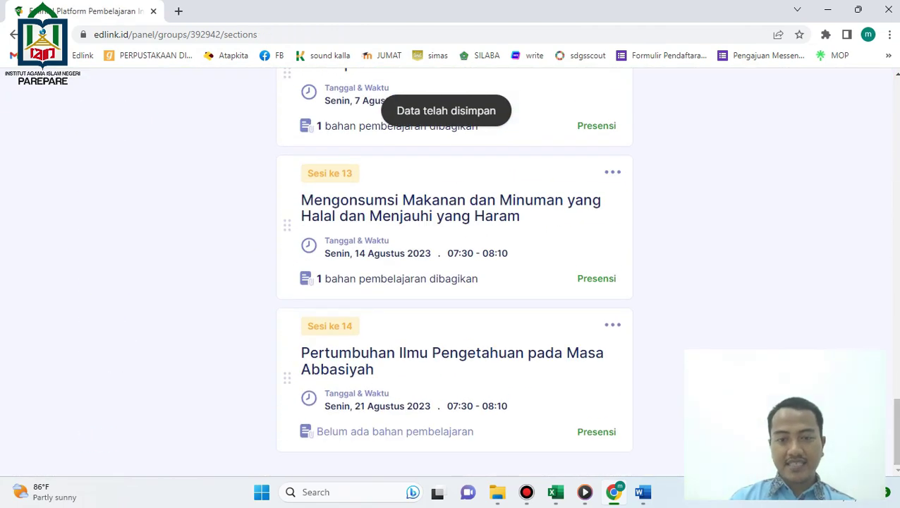
click(555, 492)
key(Down)
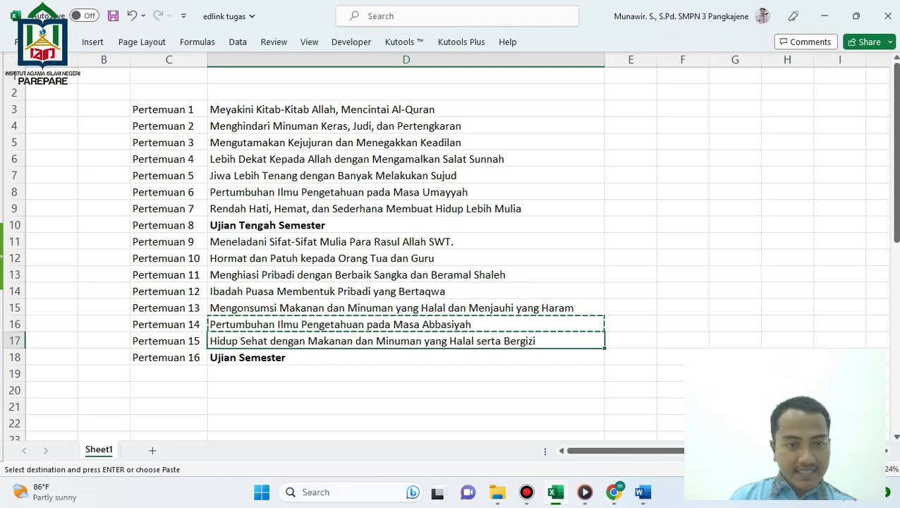
key(ctrl+c)
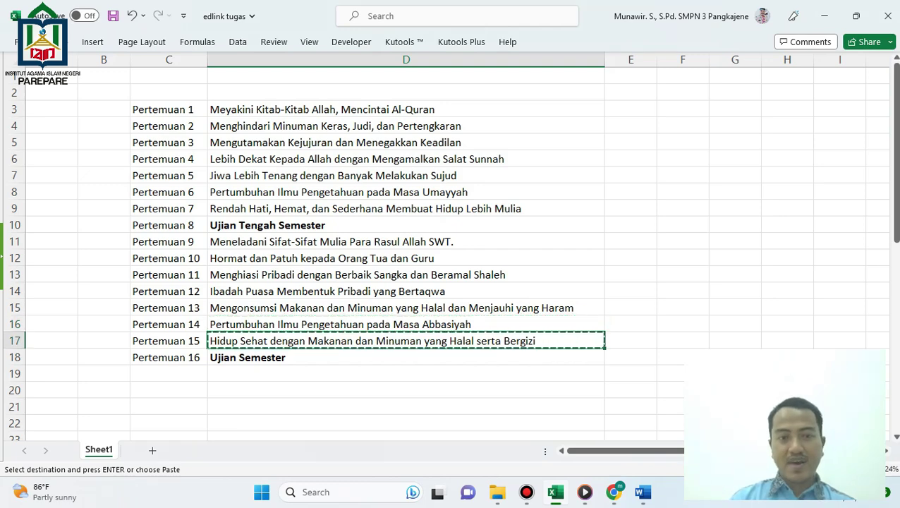
Switch back to Edlink and start a new session dated 28/08/2023.
key(alt+Tab)
key(Home)
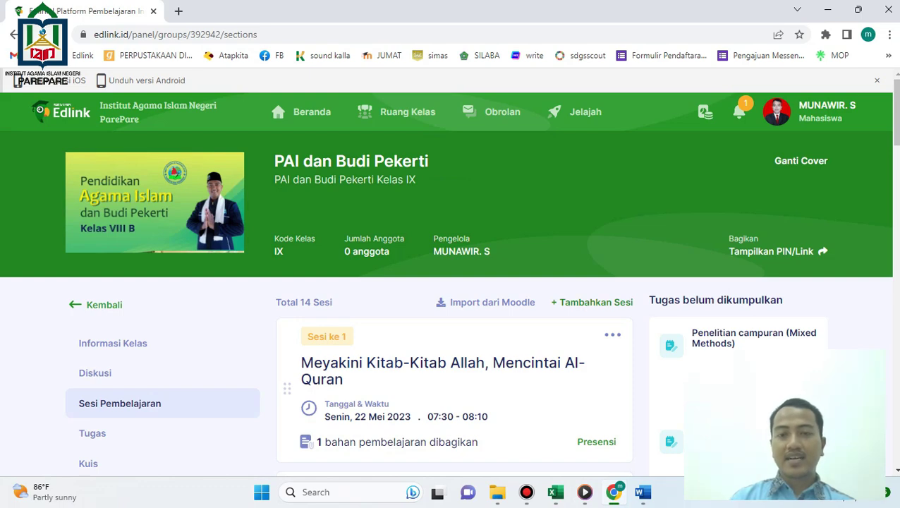
click(591, 303)
click(601, 225)
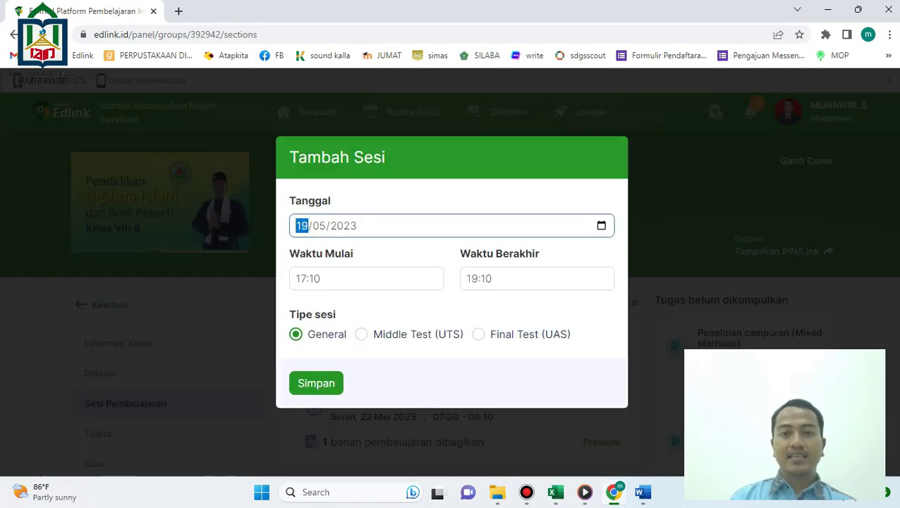
click(601, 225)
click(416, 252)
click(416, 252)
click(416, 253)
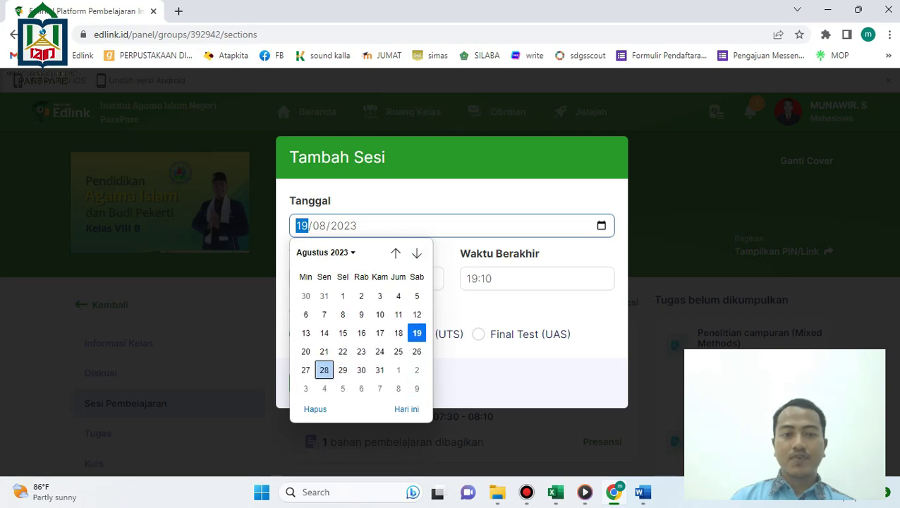
click(324, 370)
Set the Waktu Mulai of the 28/08/2023 session to 08:30.
click(358, 279)
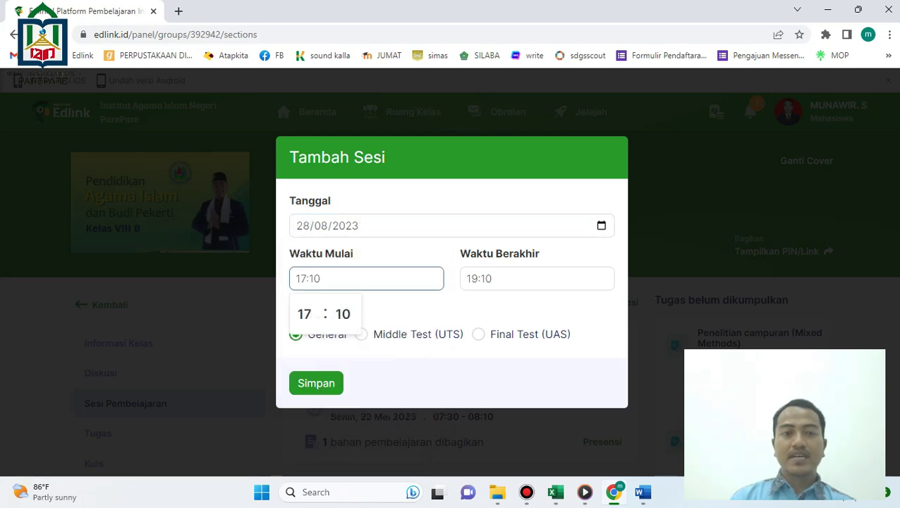
click(304, 313)
click(303, 140)
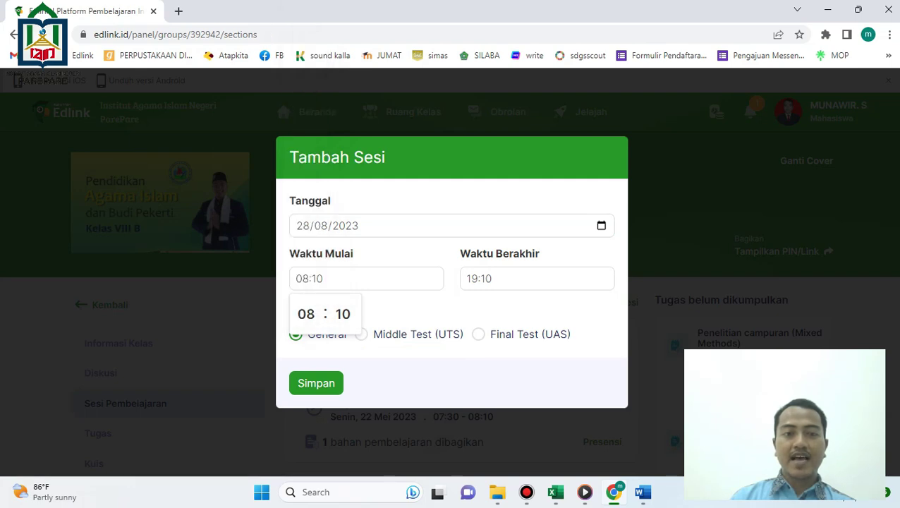
click(305, 313)
scroll(342, 243, down, 3)
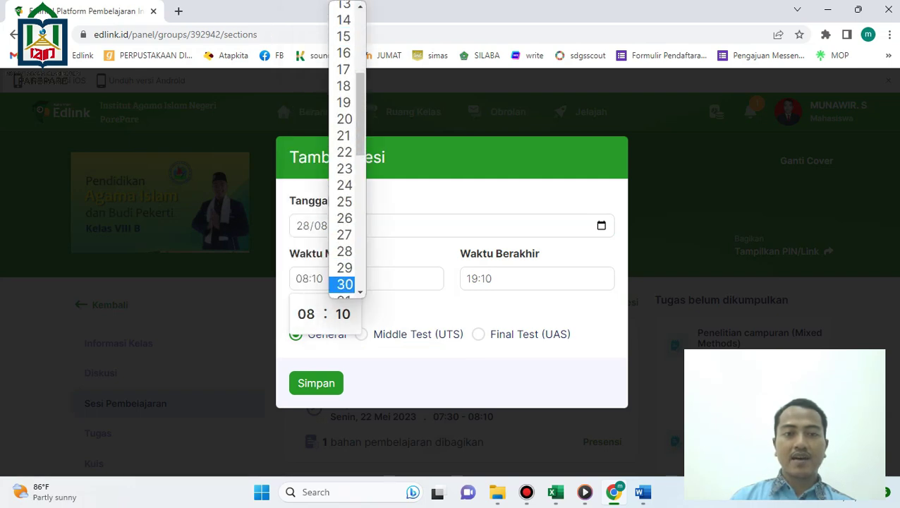
click(344, 284)
Set the Waktu Berakhir of the 28/08/2023 session to 09:10 and save the session.
click(493, 278)
click(476, 313)
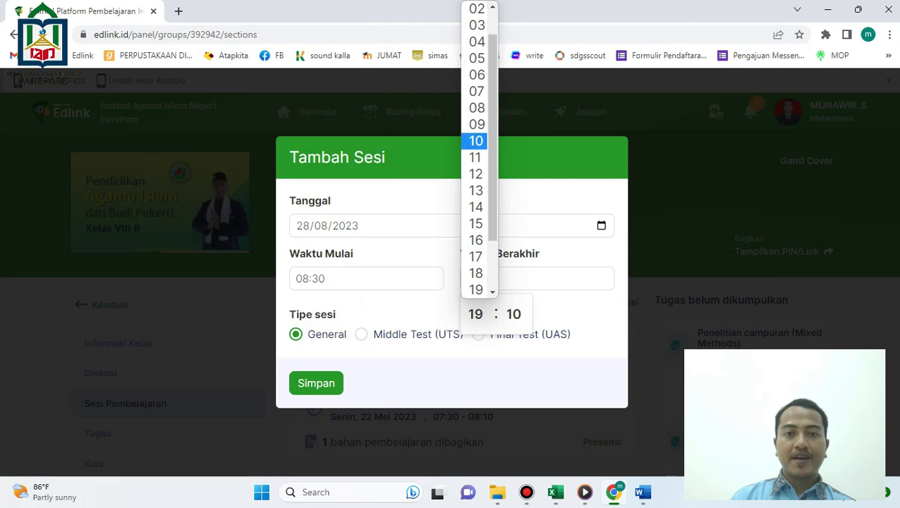
click(475, 125)
click(316, 383)
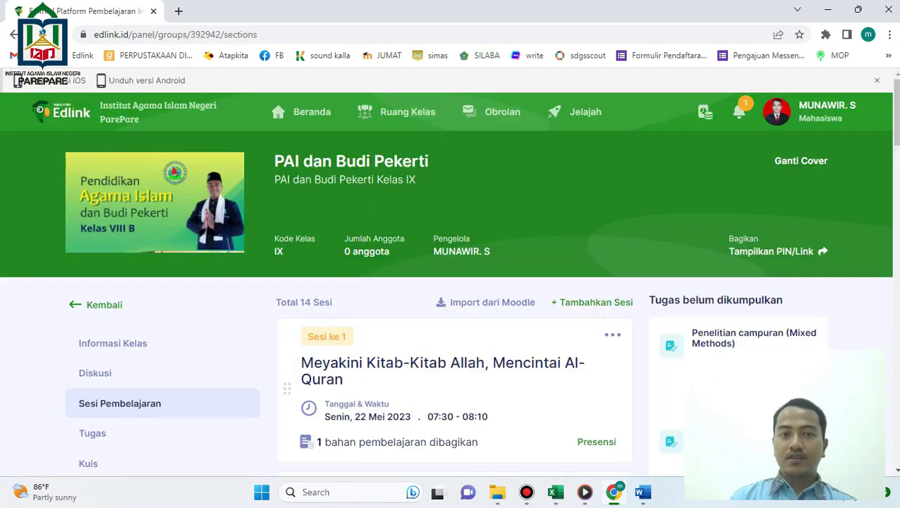
Fill the session's Topik and Tujuan Pembelajaran with 'Hidup Sehat dengan Makanan dan Minuman yang Halal serta Bergizi' and save.
scroll(448, 272, down, 4)
scroll(449, 272, up, 2)
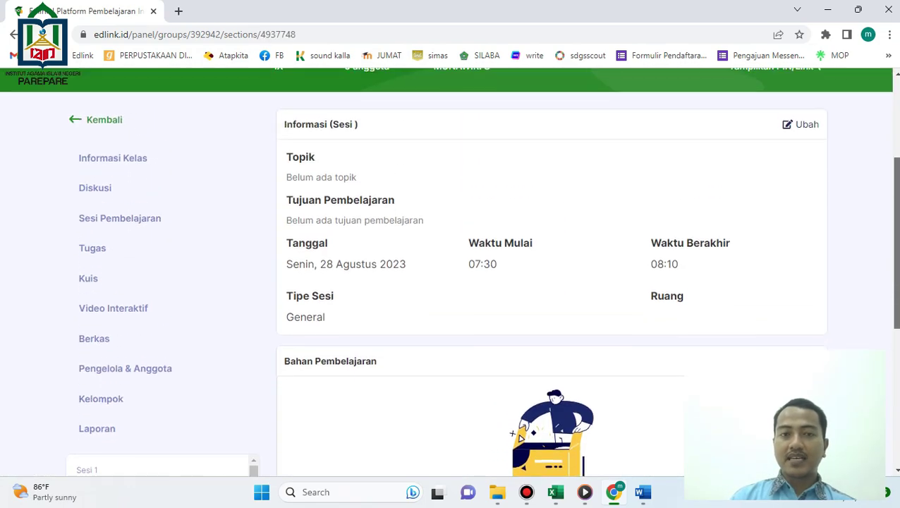
click(800, 137)
click(423, 195)
key(ctrl+v)
click(366, 275)
key(ctrl+v)
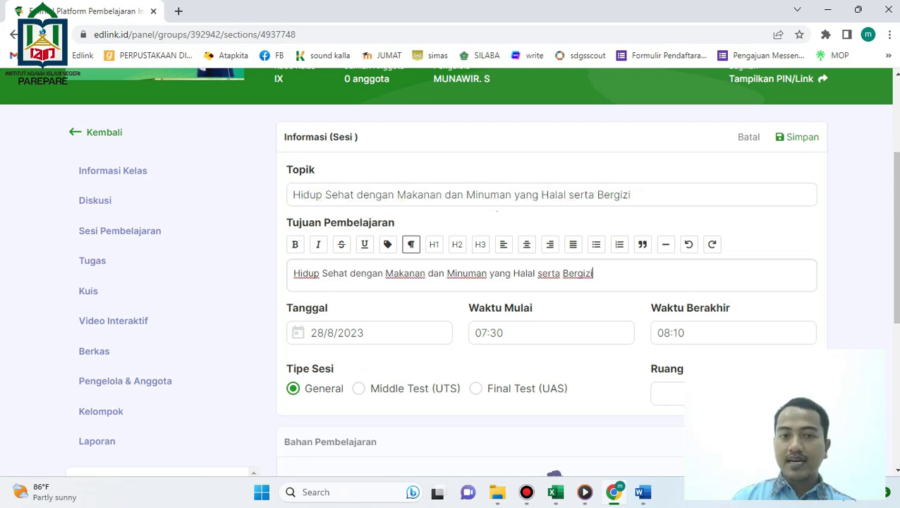
click(797, 137)
Add a Materi item to the 28/08/2023 session, titled 'Hidup Sehat dengan Makanan dan Minuman yang Halal serta Bergizi'.
drag(896, 204, 896, 235)
click(788, 304)
click(438, 352)
triple_click(430, 153)
key(ctrl+v)
Fill the material's Catatan with 'Hidup Sehat dengan Makanan dan Minuman yang Halal serta Bergizi' and save the material.
drag(896, 225, 896, 265)
scroll(626, 335, down, 2)
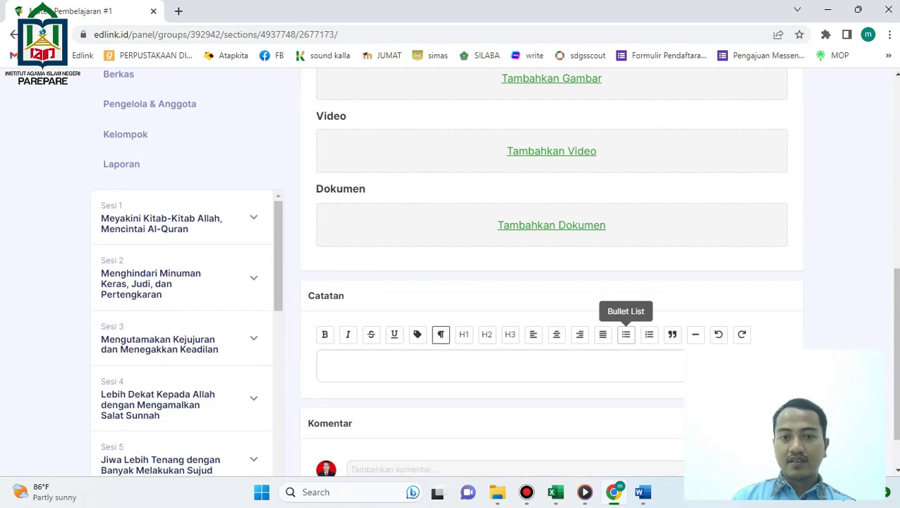
double_click(606, 364)
click(606, 364)
text(Hidup Sehat dengan Makanan dan Minuman yang Halal serta Bergizi)
drag(896, 349, 895, 206)
click(770, 223)
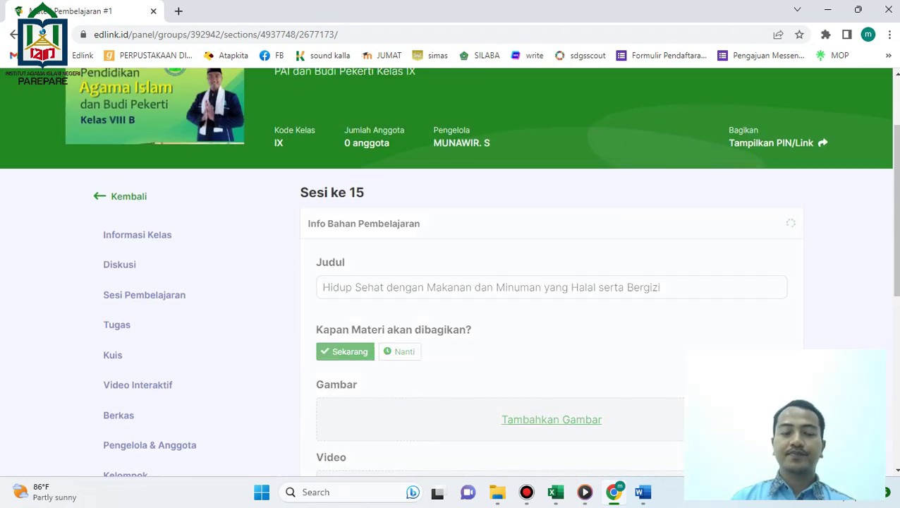
Return to the Sesi Pembelajaran list and check the most recently added sessions.
click(144, 295)
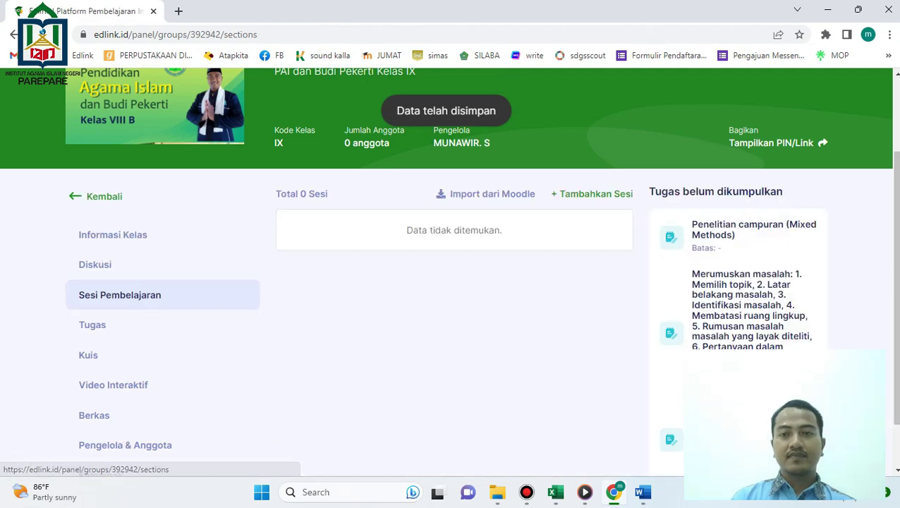
scroll(143, 295, down, 10)
scroll(454, 282, down, 10)
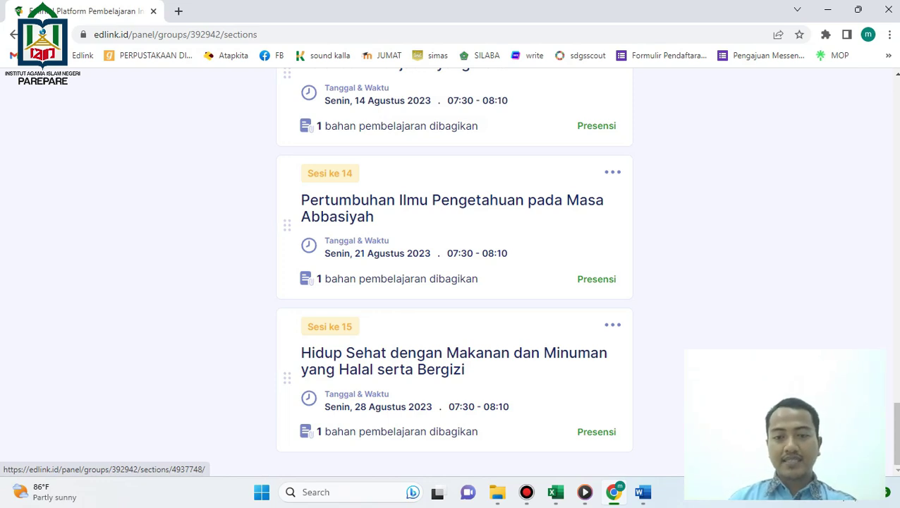
mouse_move(526, 492)
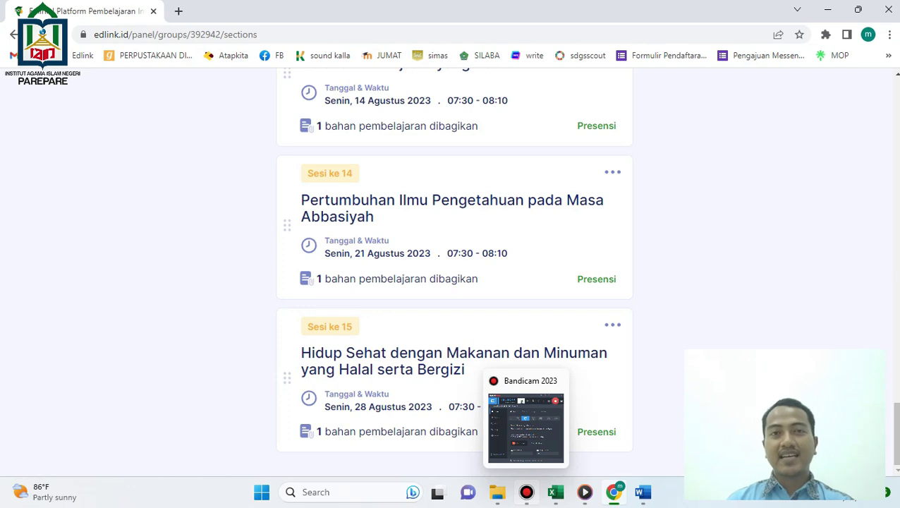
click(526, 492)
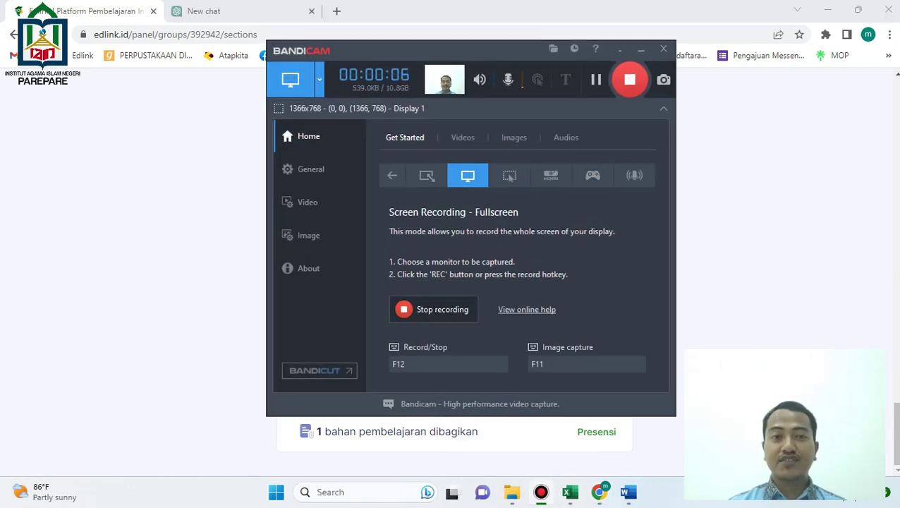
click(641, 50)
Switch to Excel and select the Pertemuan 16 topic 'Ujian Semester' in the meeting list.
drag(896, 432, 896, 110)
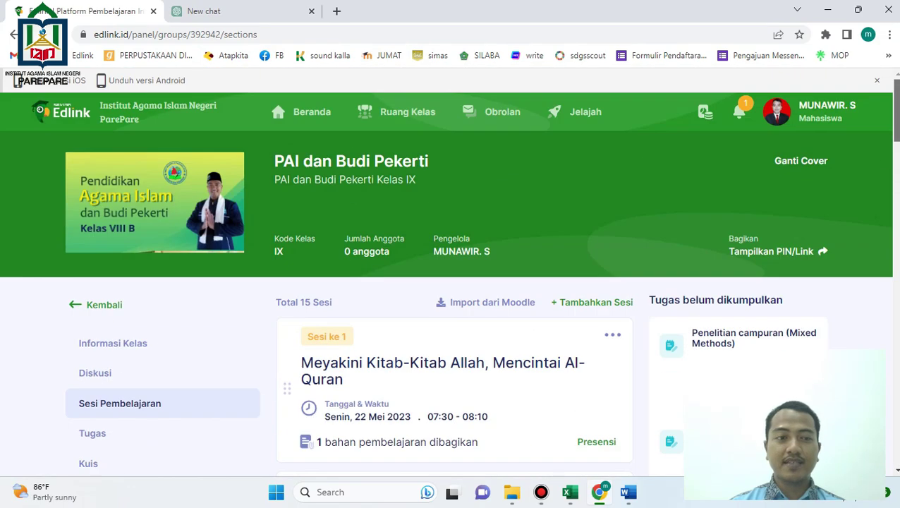
scroll(448, 271, down, 2)
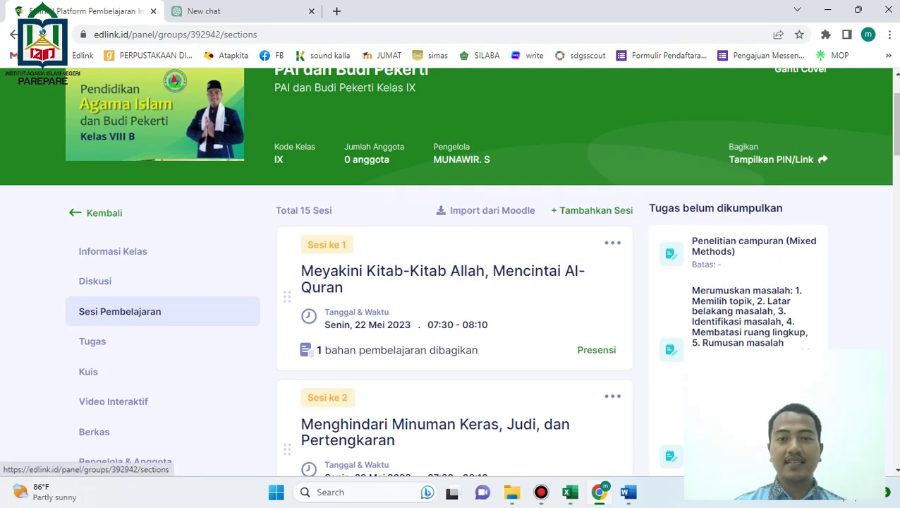
key(alt+Tab)
click(406, 357)
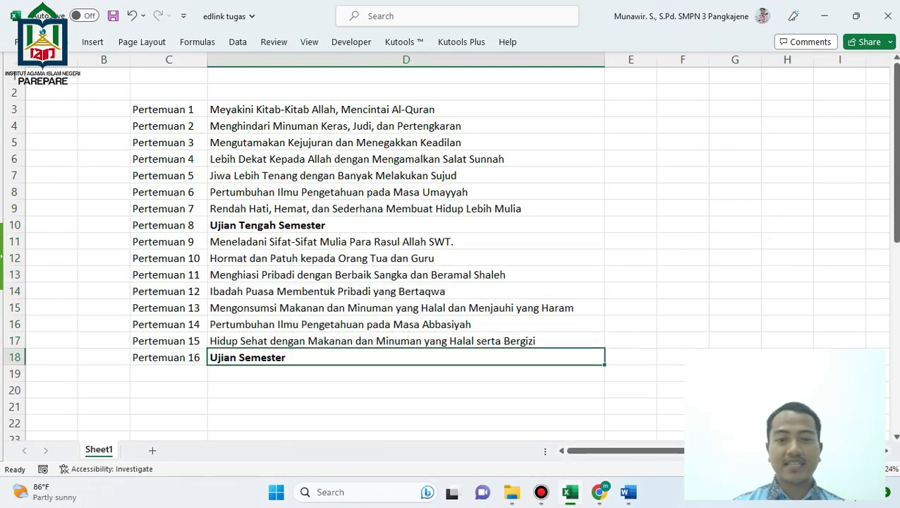
Switch back to Edlink and start a new session dated 04/09/2023.
key(alt+Tab)
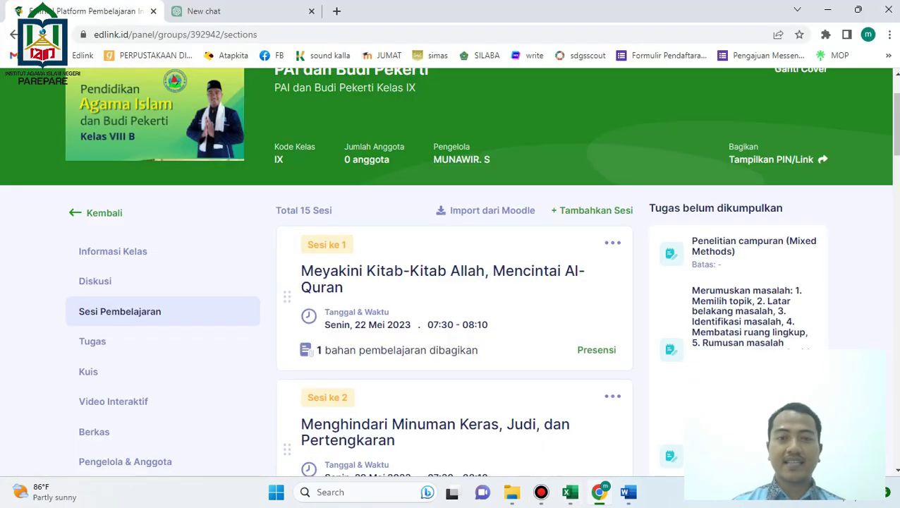
click(592, 210)
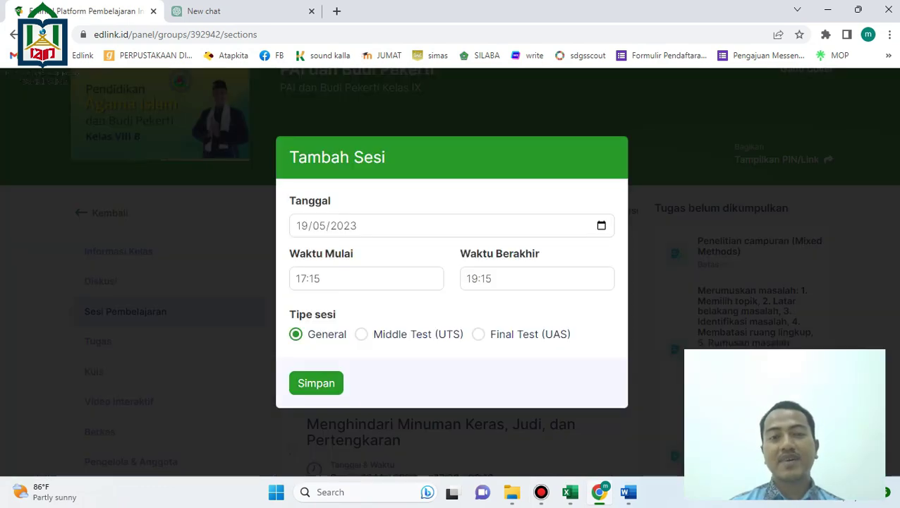
click(600, 225)
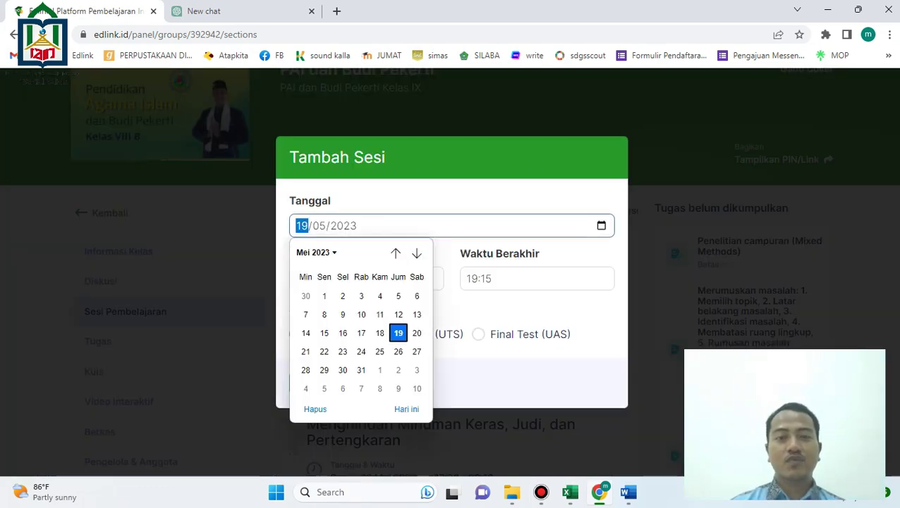
click(416, 252)
click(416, 252)
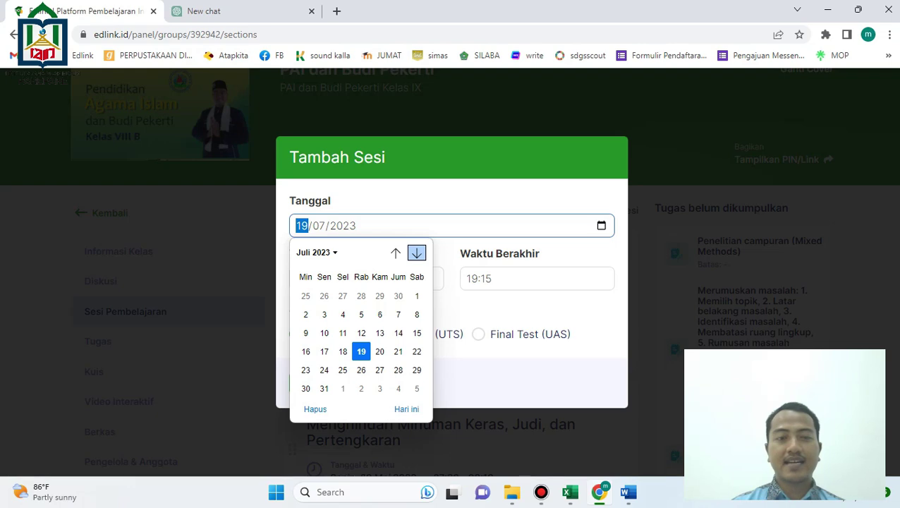
click(416, 252)
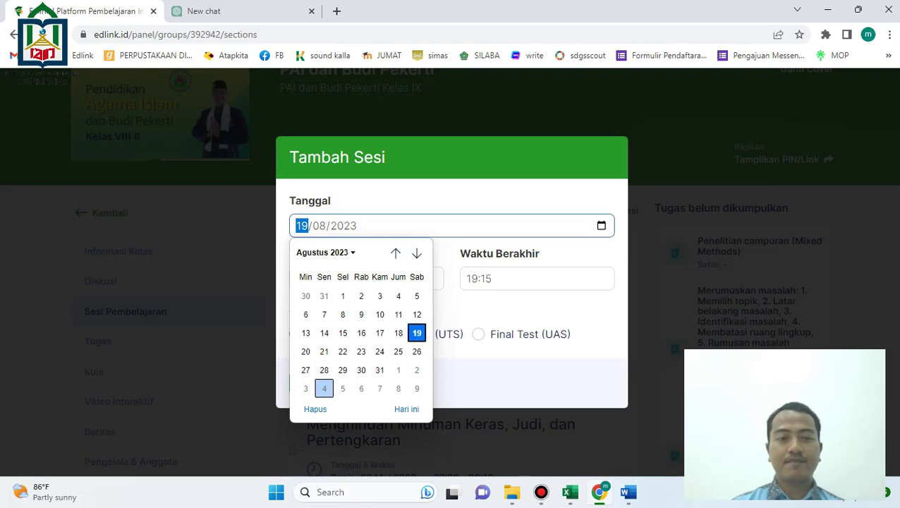
click(323, 388)
Set the new session's Waktu Mulai to 08:30.
click(332, 279)
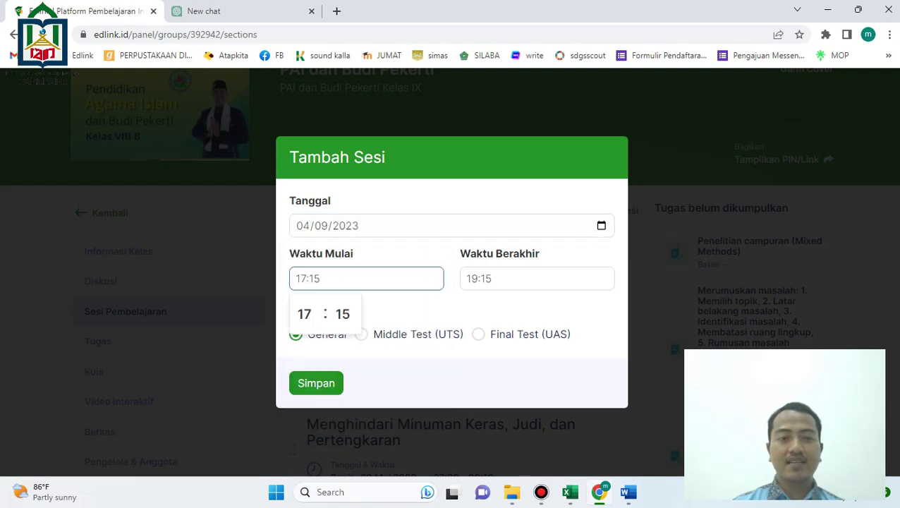
click(304, 314)
click(302, 140)
click(342, 314)
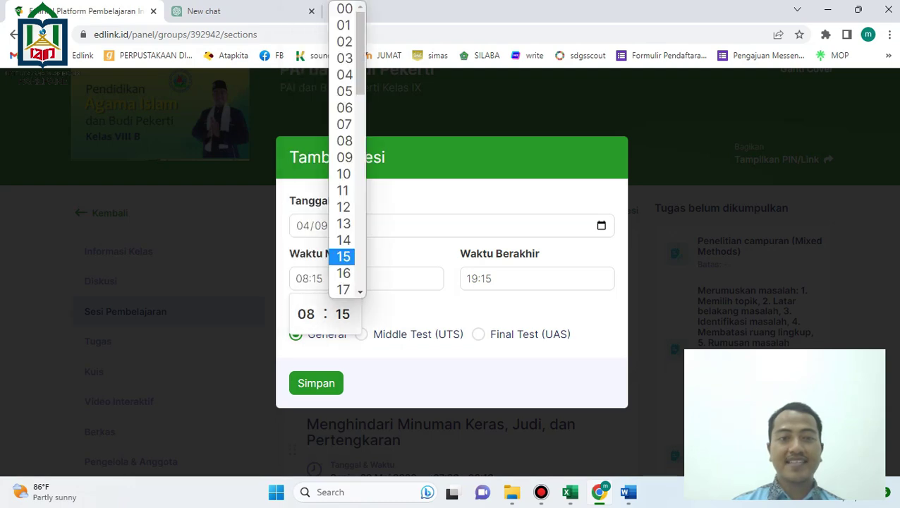
scroll(344, 149, down, 2)
scroll(344, 150, down, 2)
click(343, 282)
Set the session's Waktu Berakhir to 10:10, choose Final Test (UAS) as its type and save the session.
click(507, 279)
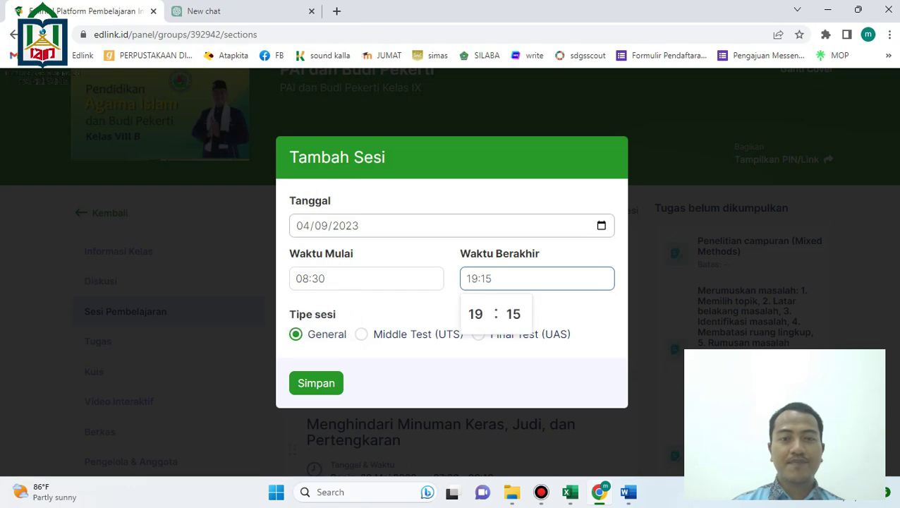
click(475, 313)
click(475, 140)
click(507, 279)
click(514, 314)
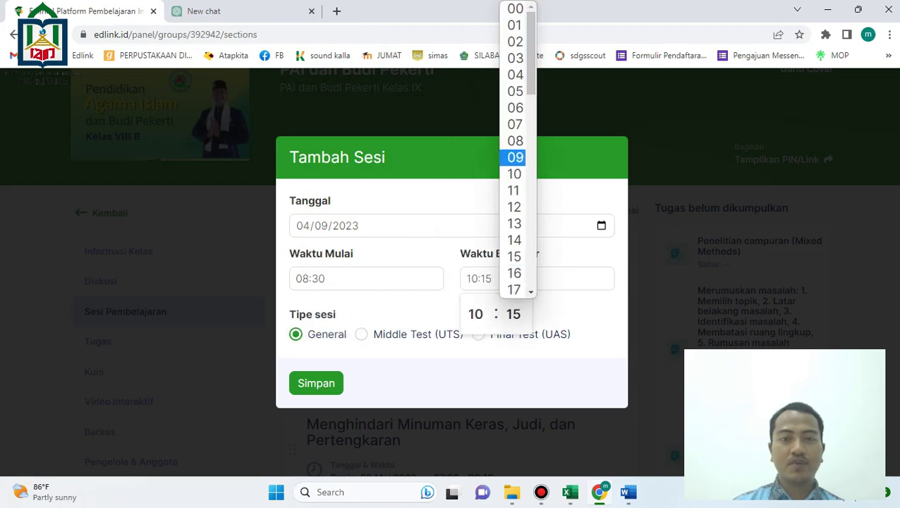
click(512, 173)
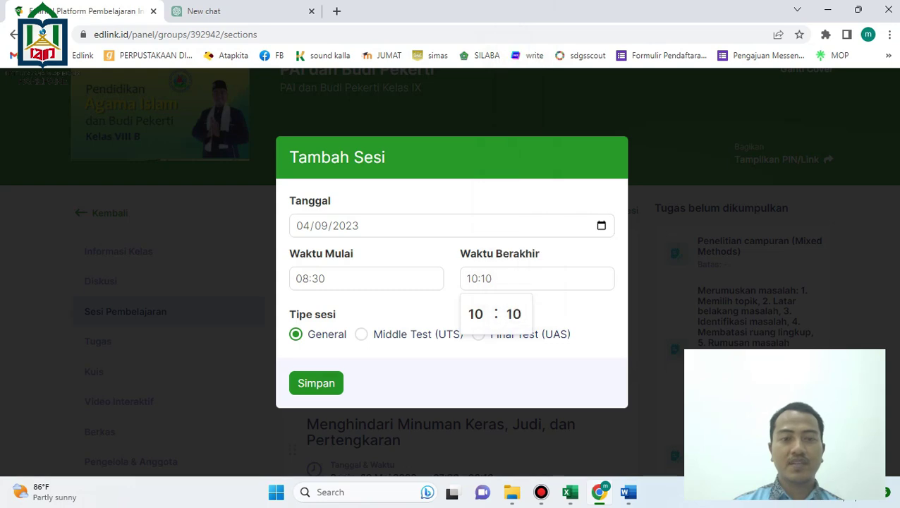
click(547, 335)
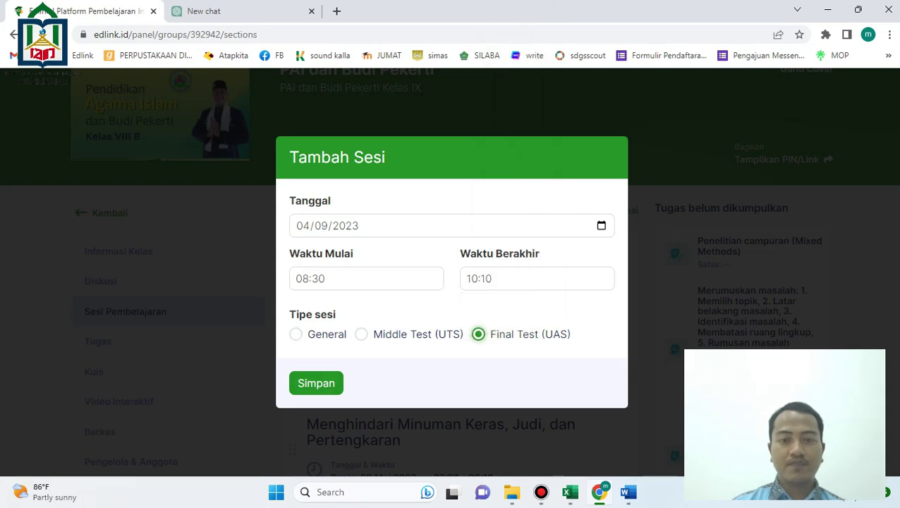
key(Tab)
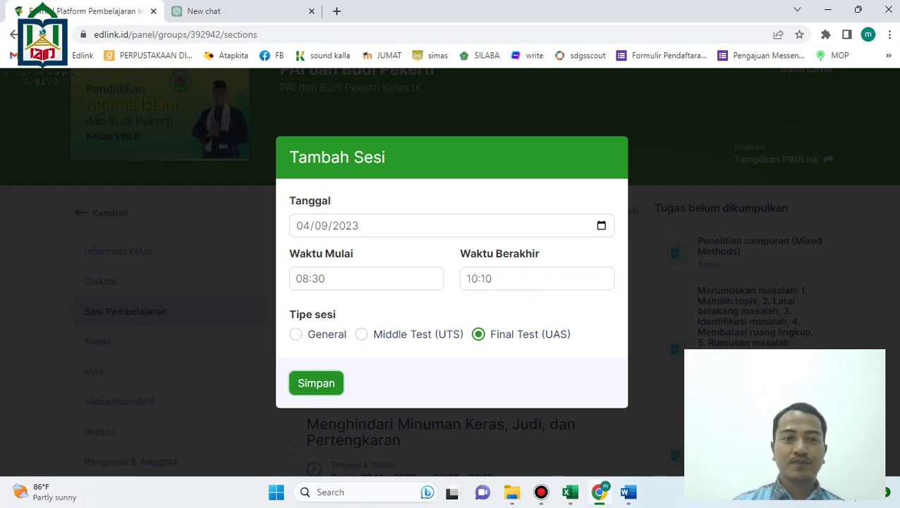
key(Return)
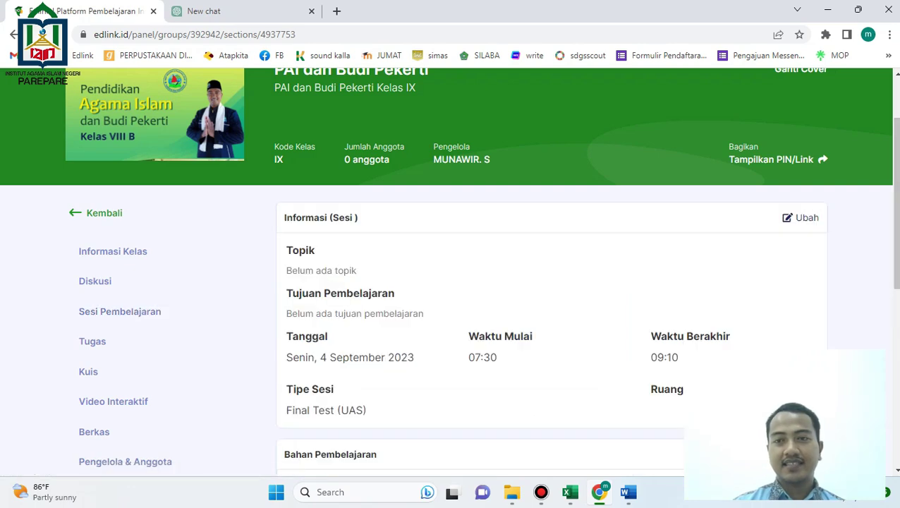
Enter 'Ujian Akhir Semester' as both the session's Topik and Tujuan Pembelajaran, and save the session information.
click(552, 275)
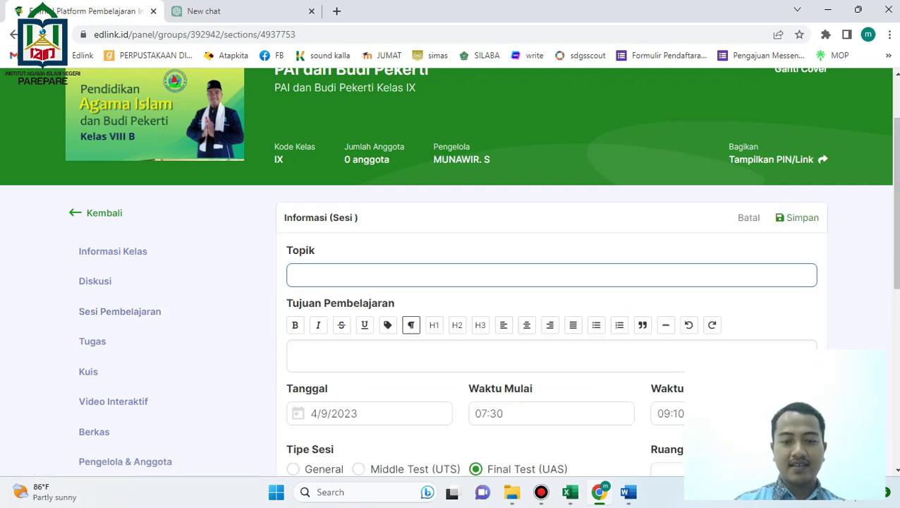
text(U)
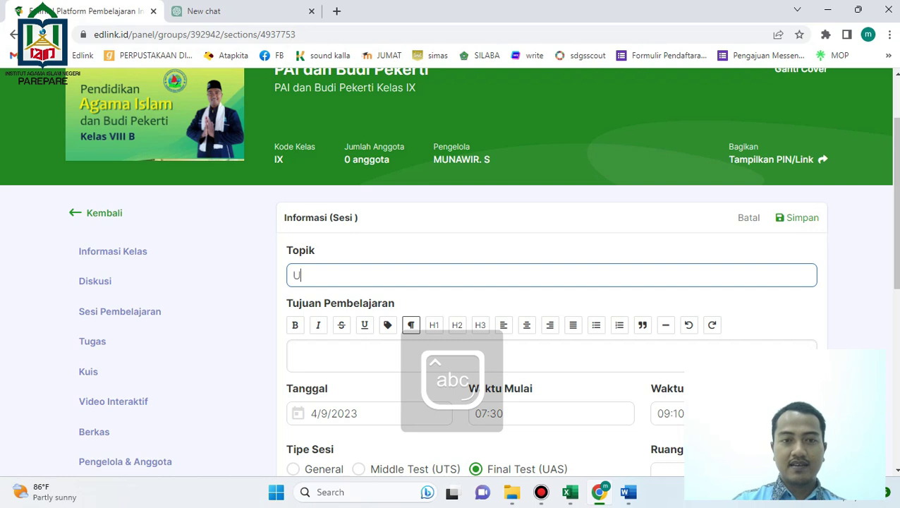
text(jian Akhir Semeter)
key(BackSpace)
key(BackSpace)
key(BackSpace)
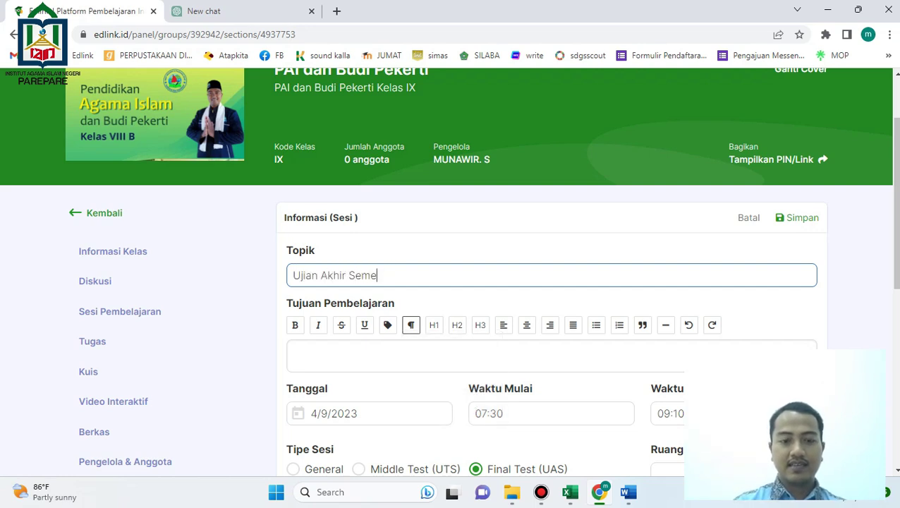
key(ctrl+a)
key(ctrl+c)
click(483, 355)
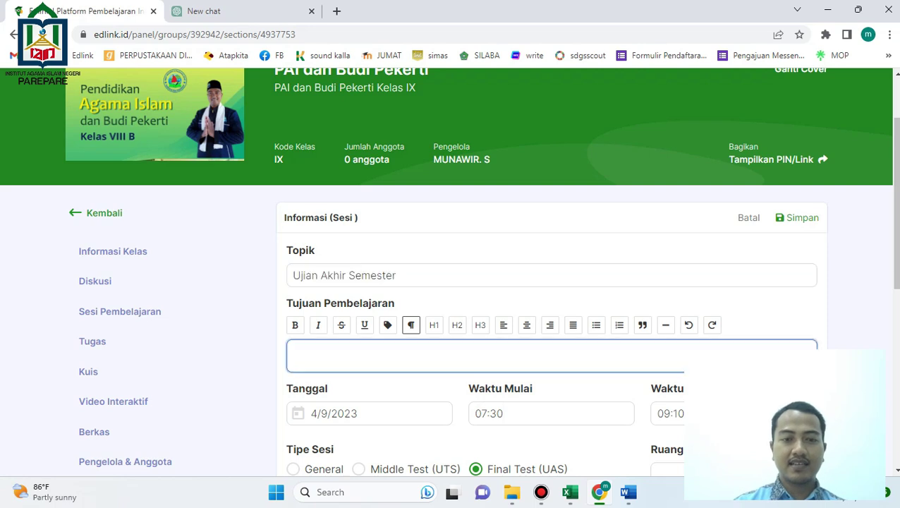
key(ctrl+v)
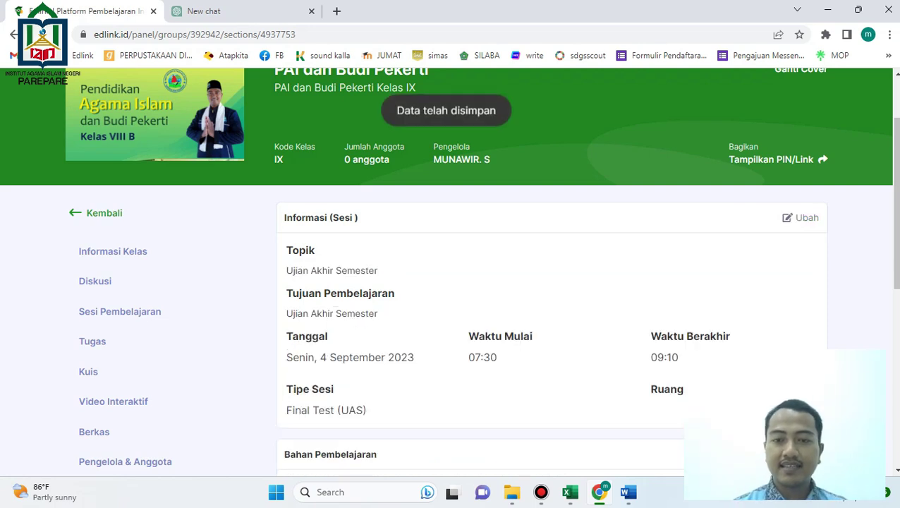
Add a quiz to the session's Bahan Pembelajaran and title it 'Ujian Akhir Semester'.
scroll(519, 307, down, 3)
click(782, 230)
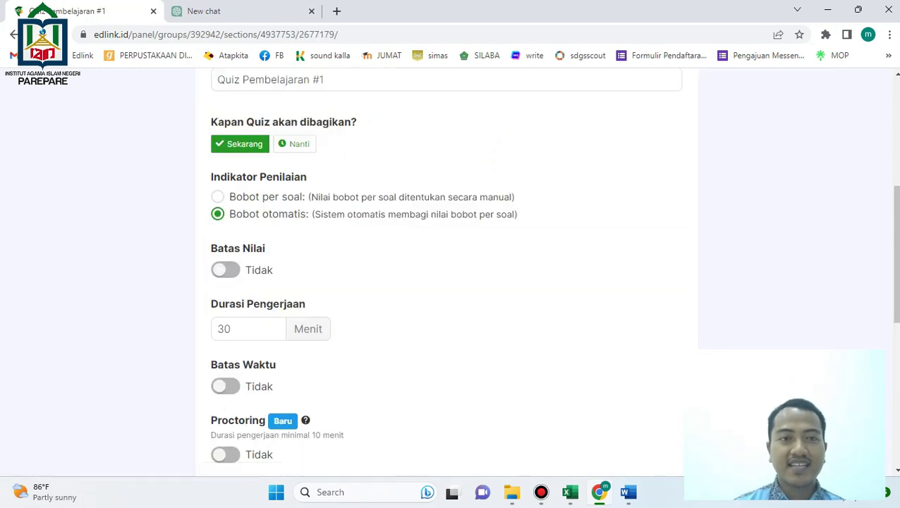
scroll(446, 271, up, 2)
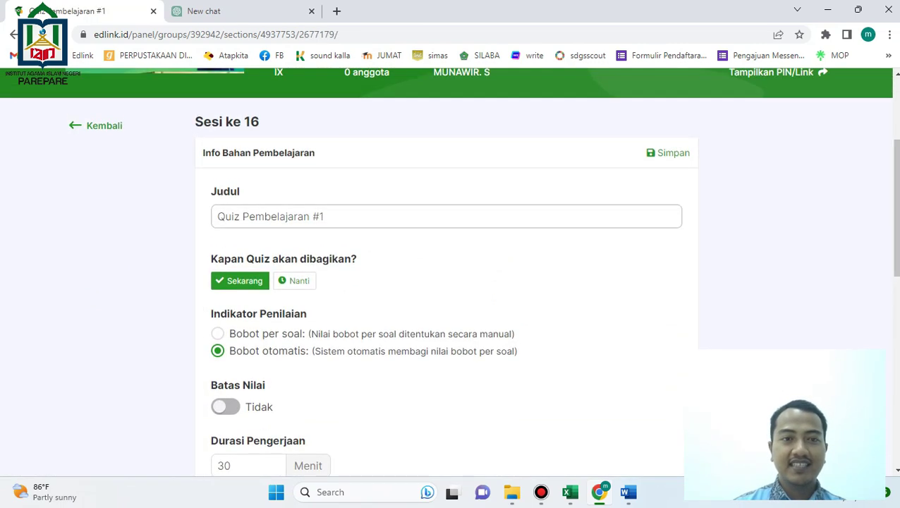
triple_click(282, 216)
text(Ujian Akhir Semester)
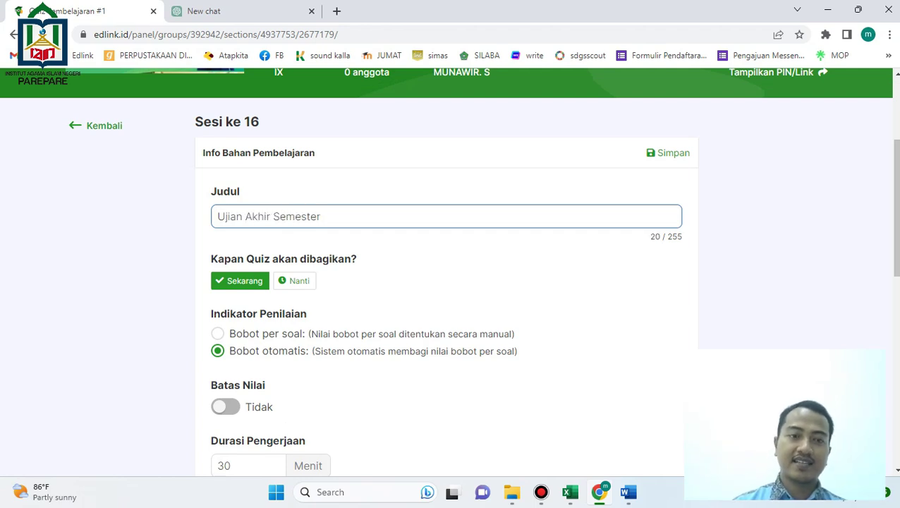
Set the quiz's Durasi Pengerjaan to 60 minutes and save the quiz.
scroll(446, 272, down, 3)
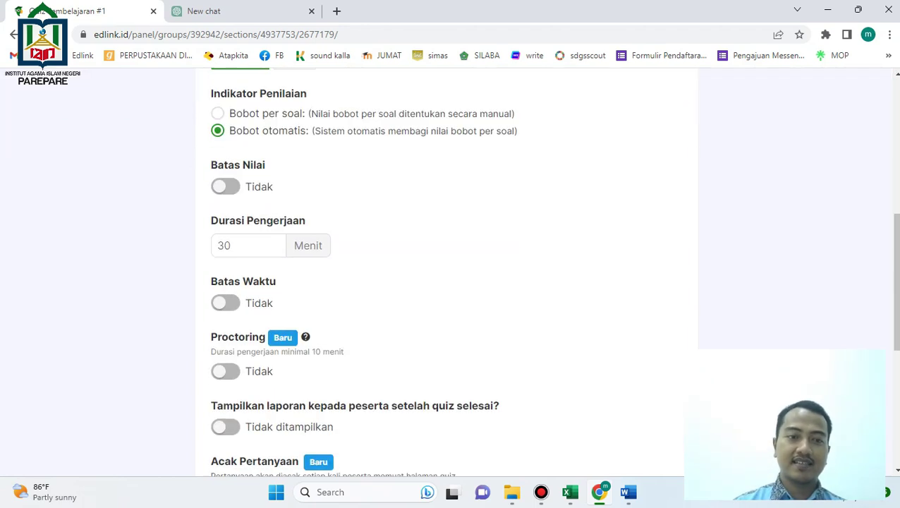
click(247, 245)
text(60)
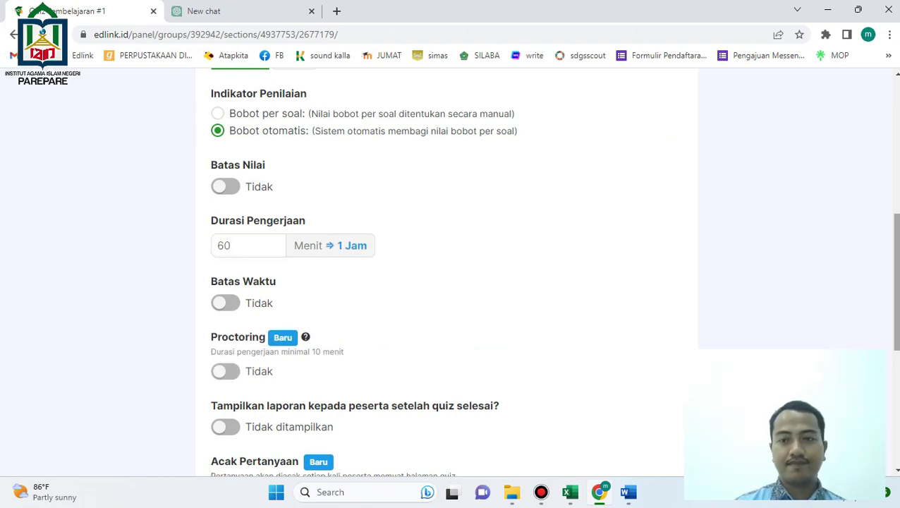
scroll(444, 282, down, 4)
click(446, 267)
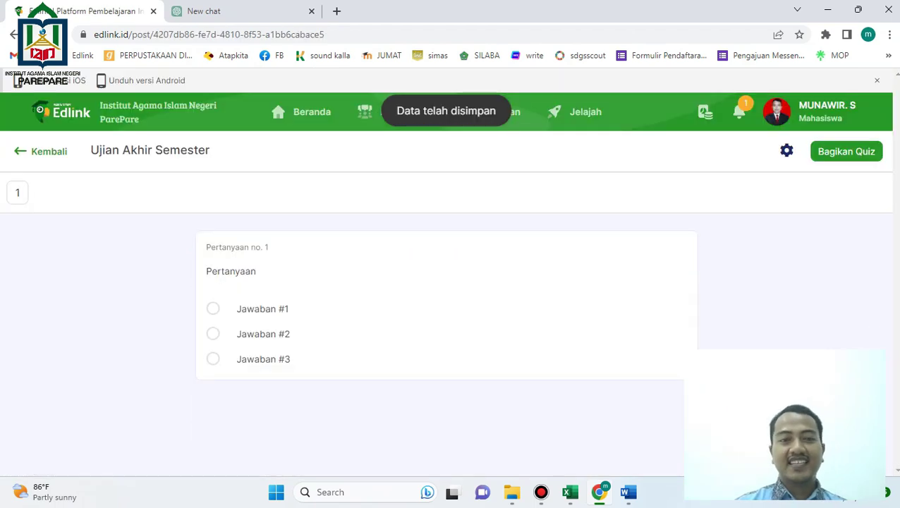
Add a fourth answer choice to question 1 and replace its Pertanyaan with the question about Nabi Ibrahim's ketabahan copied from Word.
scroll(444, 353, down, 3)
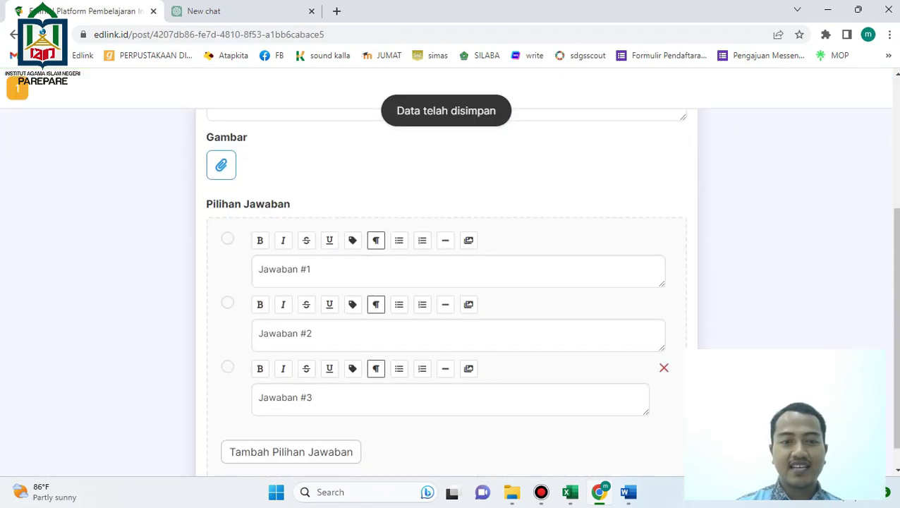
click(290, 451)
click(628, 492)
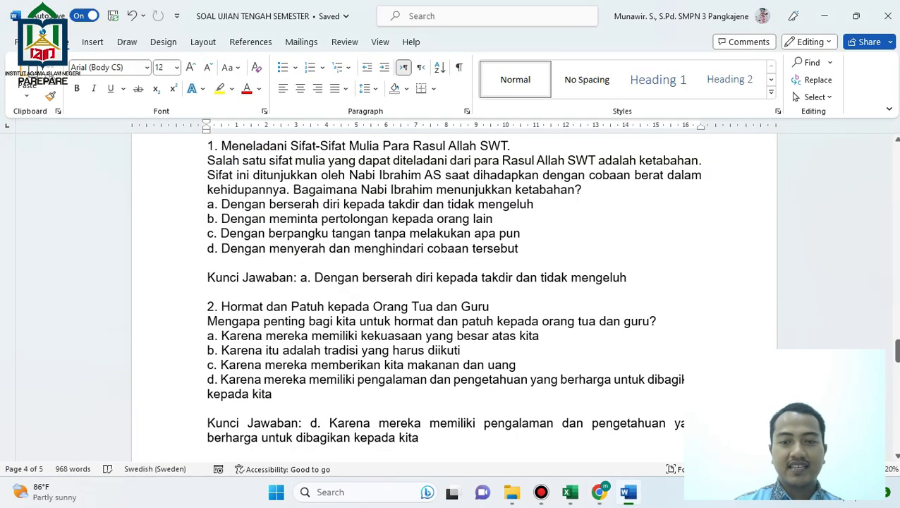
drag(206, 160, 585, 189)
key(ctrl+c)
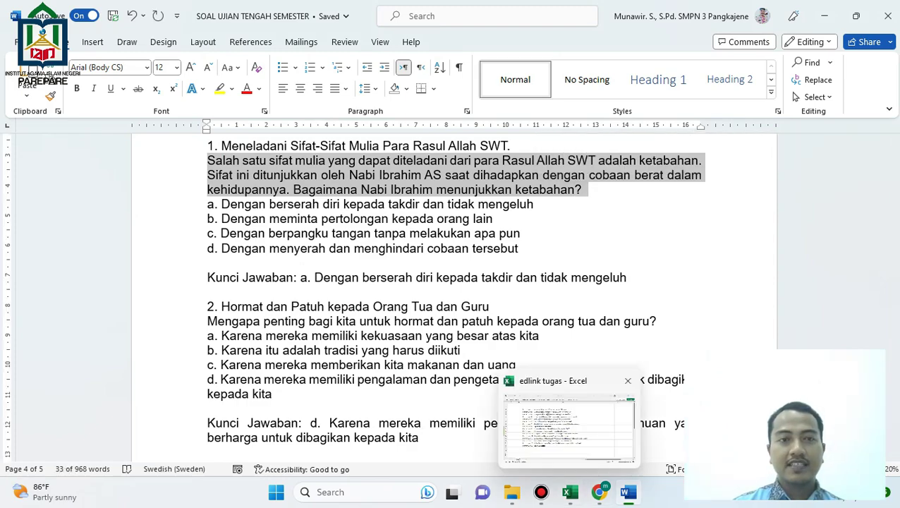
key(alt+Tab)
key(alt+Tab)
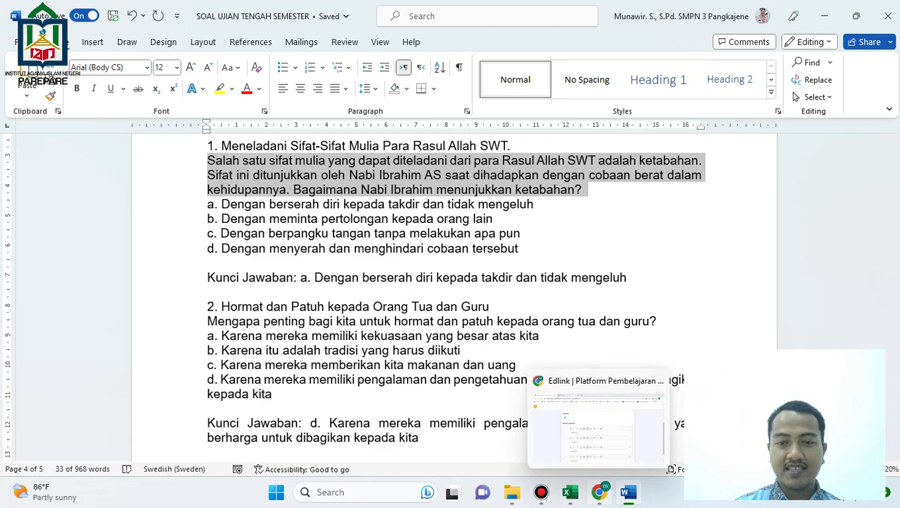
click(599, 492)
scroll(446, 226, up, 2)
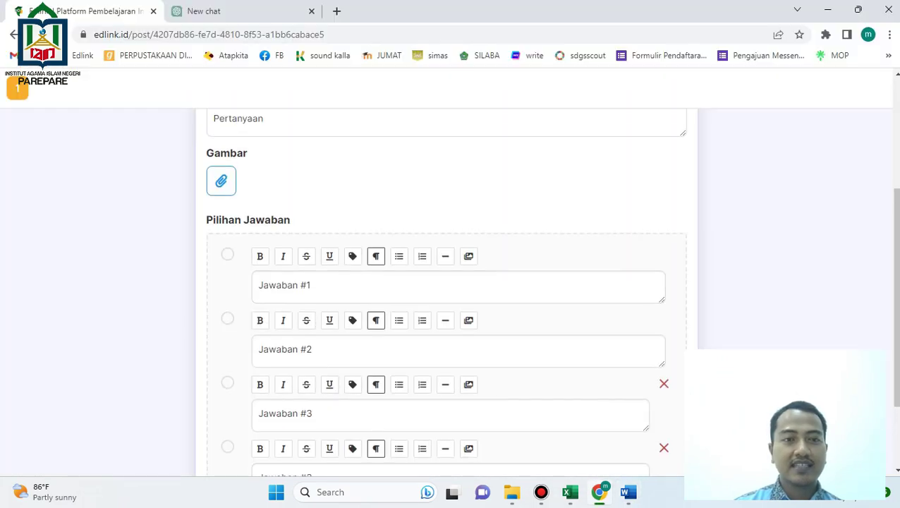
click(265, 212)
key(ctrl+a)
key(ctrl+v)
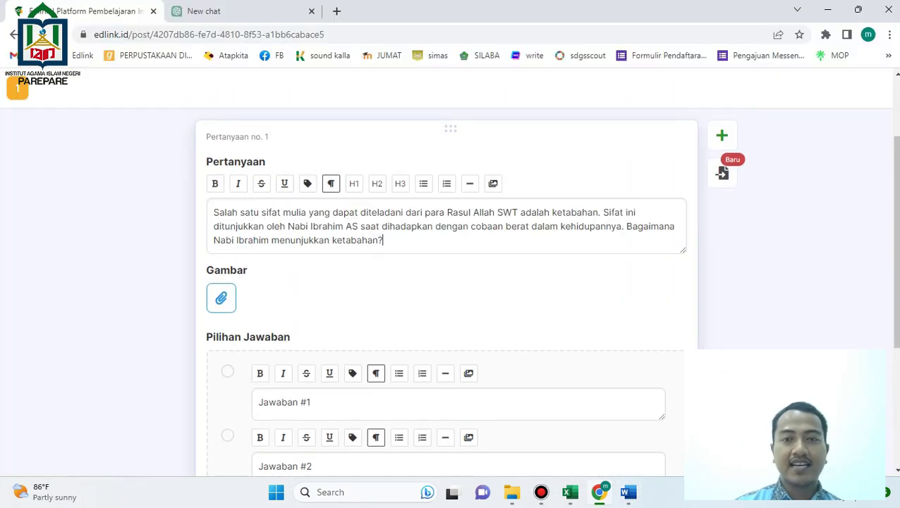
Replace the first answer choice with 'Dengan berserah diri kepada takdir dan tidak mengeluh', copied from the Word document.
scroll(446, 292, down, 3)
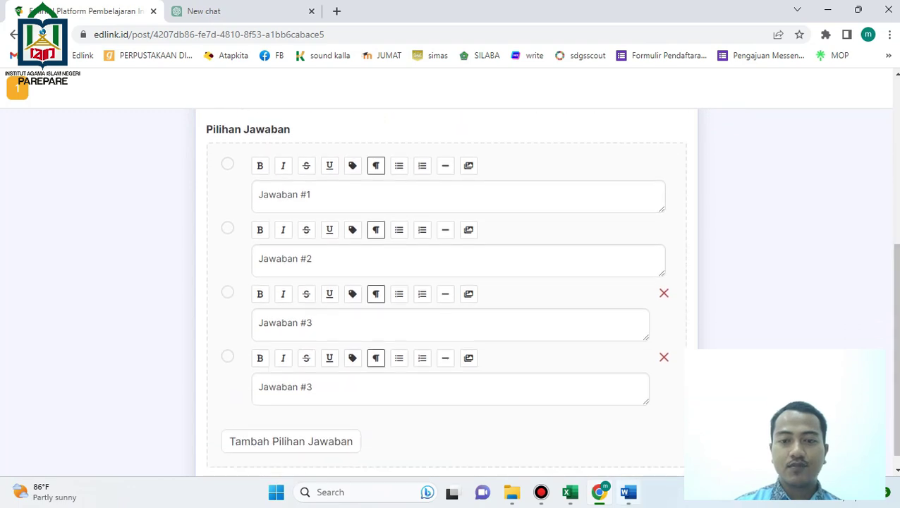
key(alt+Tab)
drag(221, 204, 540, 204)
key(ctrl+c)
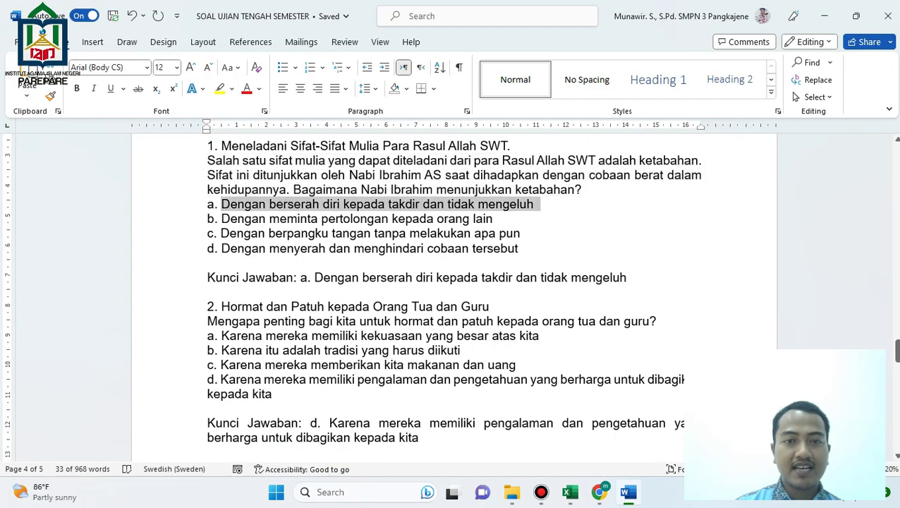
click(599, 491)
drag(311, 194, 258, 195)
key(ctrl+v)
Replace the second answer choice with 'Dengan meminta pertolongan kepada orang lain', copied from the Word document.
key(alt+Tab)
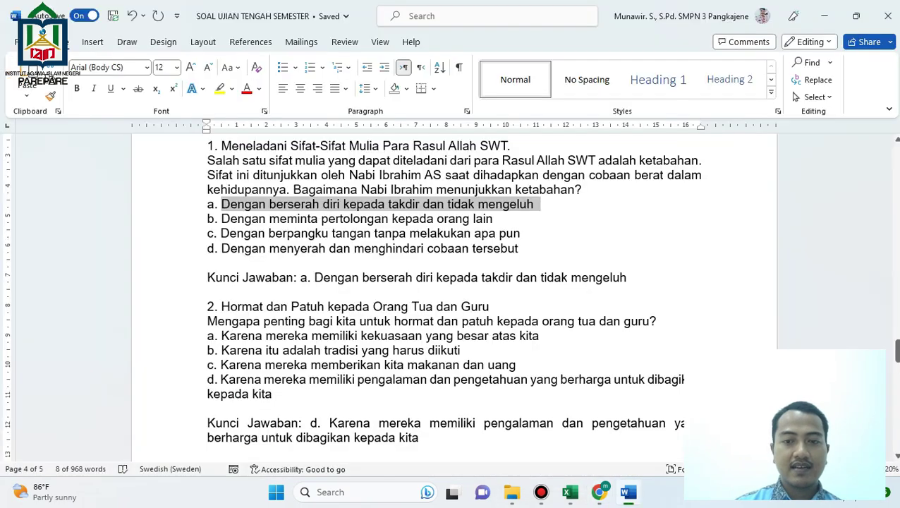
drag(221, 218, 492, 219)
key(ctrl+c)
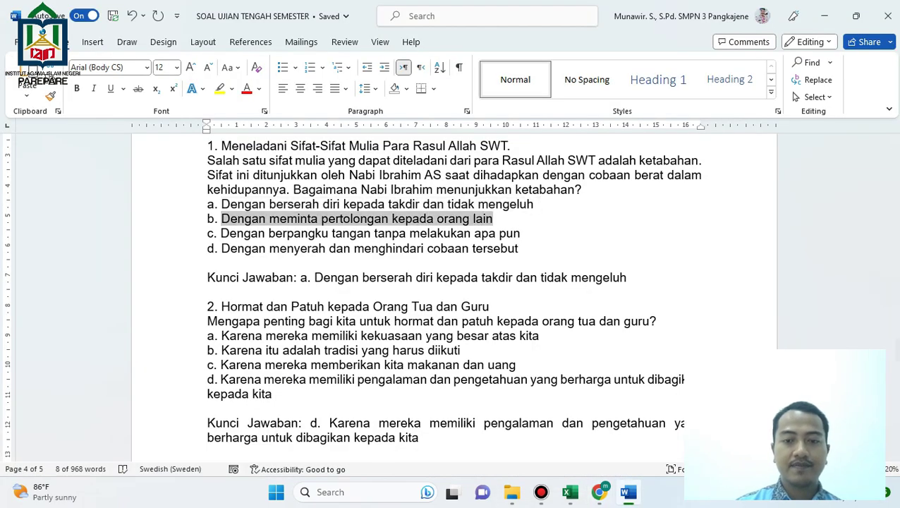
key(alt+Tab)
drag(311, 258, 258, 259)
key(ctrl+v)
Replace the third answer choice with 'Dengan berpangku tangan tanpa melakukan apa pun', copied from the Word document.
click(628, 492)
drag(220, 233, 519, 234)
key(ctrl+c)
click(599, 491)
drag(311, 322, 258, 323)
key(ctrl+v)
Replace the fourth answer choice with 'Dengan menyerah dan menghindari cobaan tersebut' from Word and mark the first choice as correct.
click(628, 491)
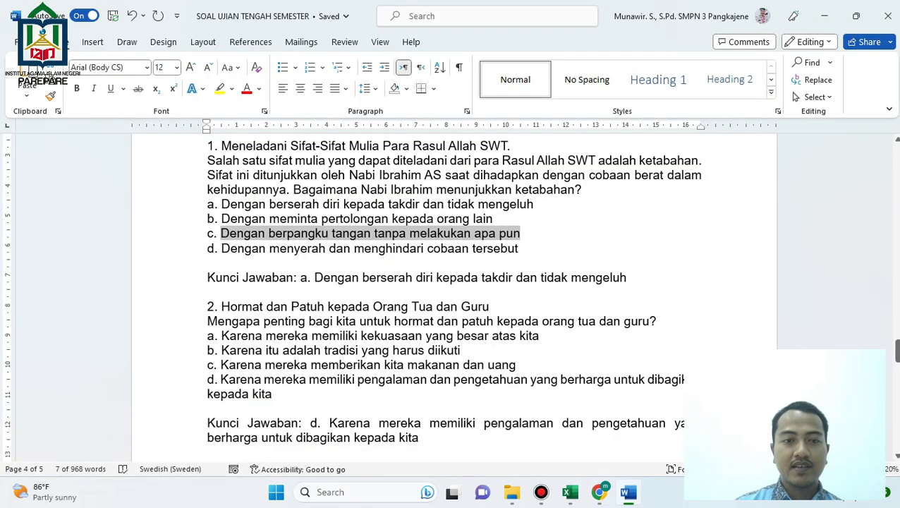
drag(221, 248, 454, 248)
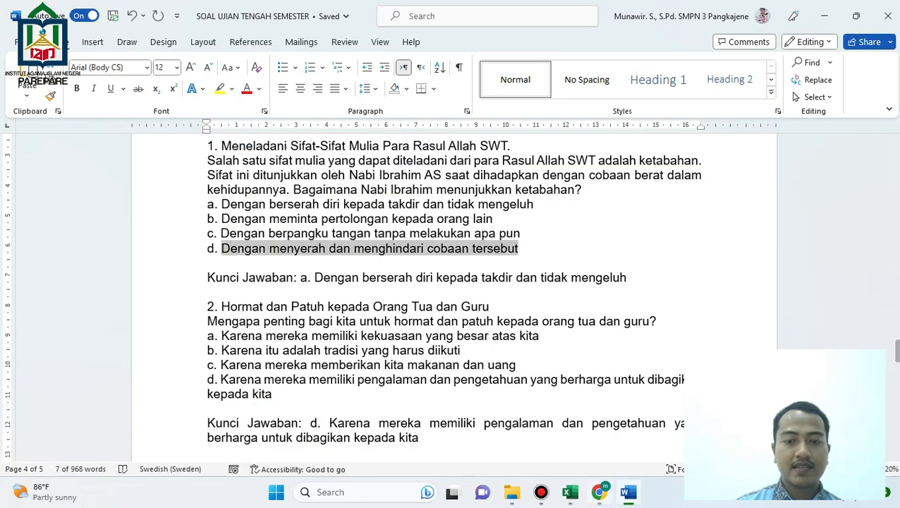
click(599, 492)
drag(315, 387, 293, 387)
key(ctrl+v)
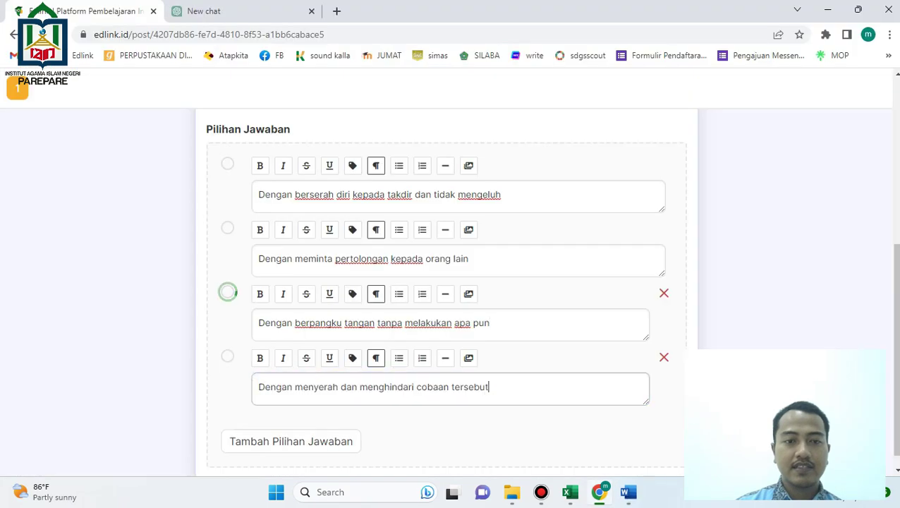
click(227, 163)
Add a second question to the quiz directly after question 1.
scroll(439, 282, down, 1)
scroll(438, 282, up, 1)
scroll(720, 211, up, 5)
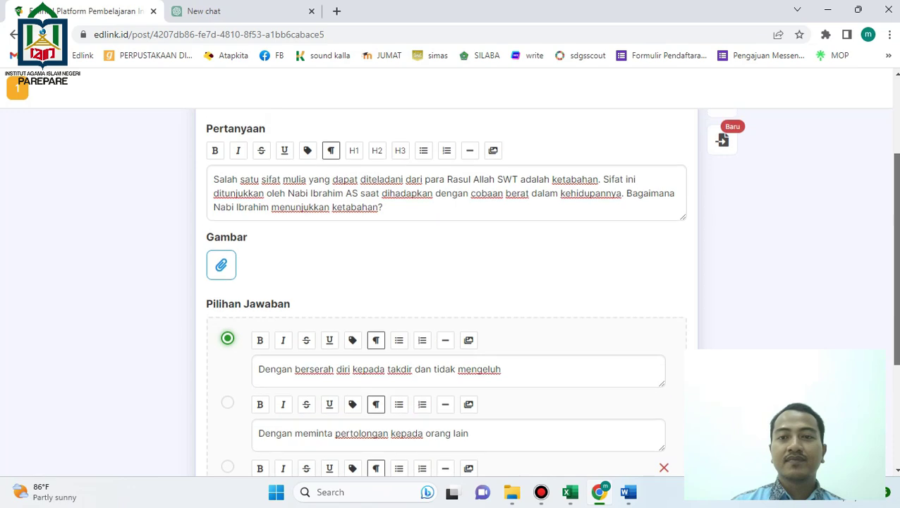
click(721, 190)
scroll(722, 194, down, 4)
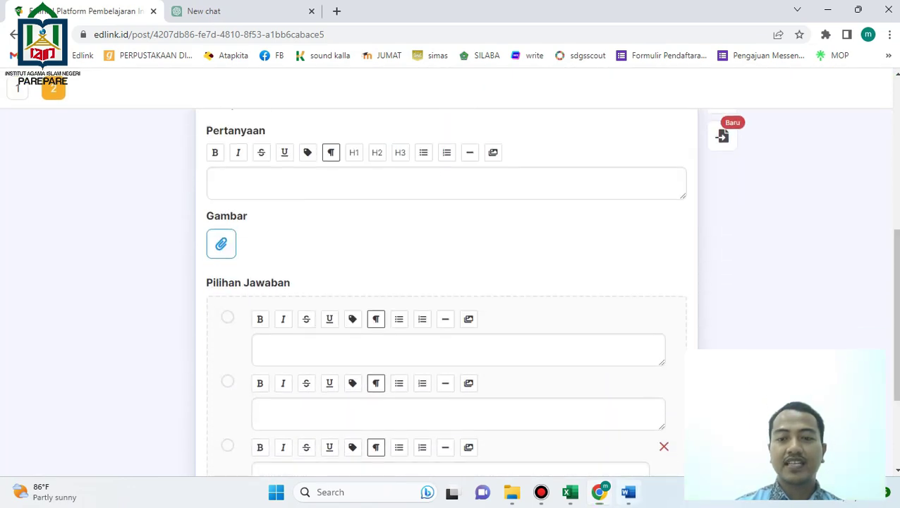
Copy the heading 'Hormat dan Patuh kepada Orang Tua dan Guru' from Word into the text of question 2.
click(628, 491)
scroll(423, 296, down, 3)
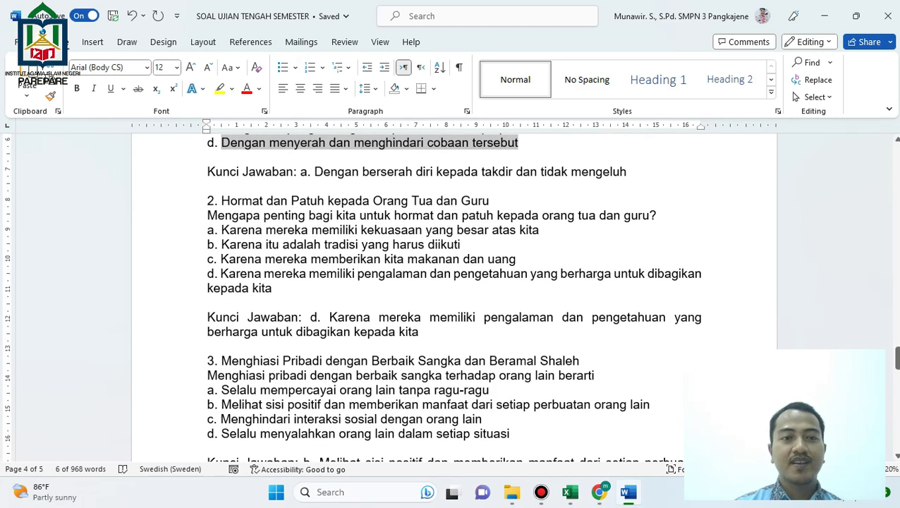
drag(221, 200, 460, 200)
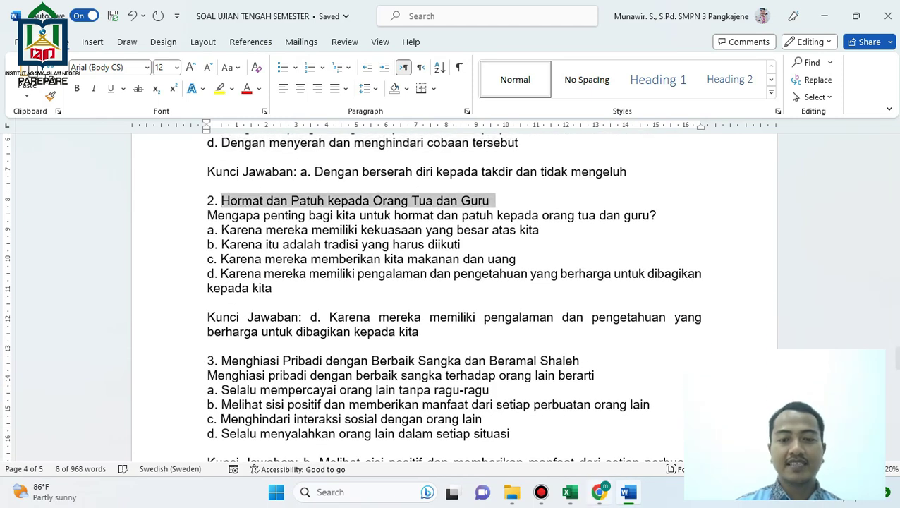
mouse_move(599, 492)
click(598, 435)
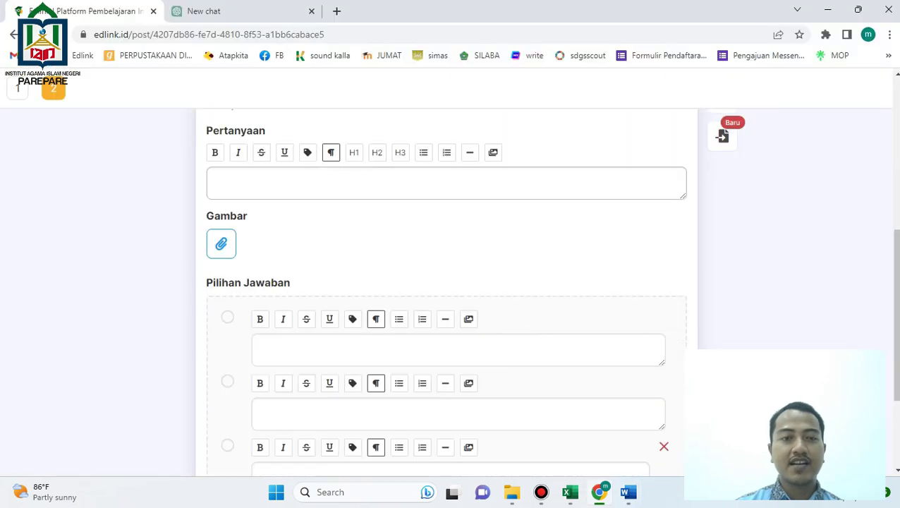
key(ctrl+v)
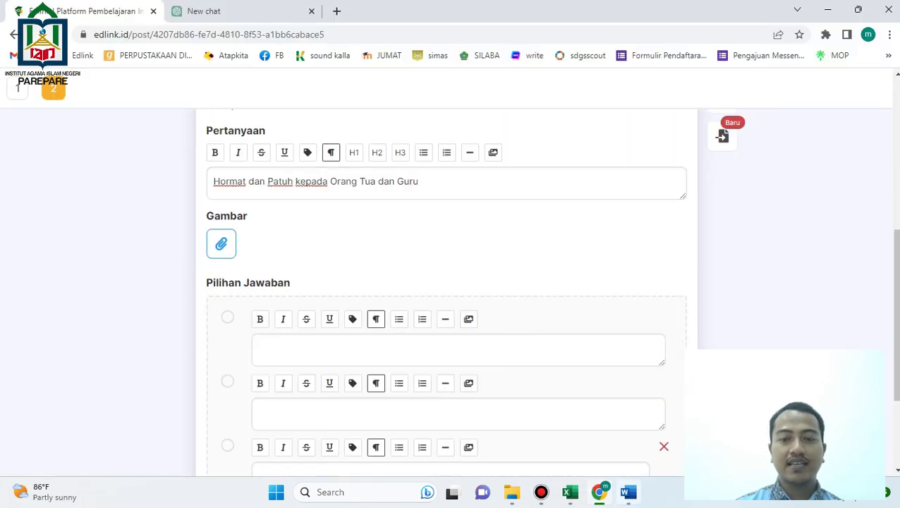
Replace the text of question 2 with 'Mengapa penting bagi kita untuk hormat dan patuh kepada orang tua dan guru?' from Word.
click(627, 492)
drag(207, 215, 661, 215)
click(599, 491)
triple_click(408, 181)
key(ctrl+v)
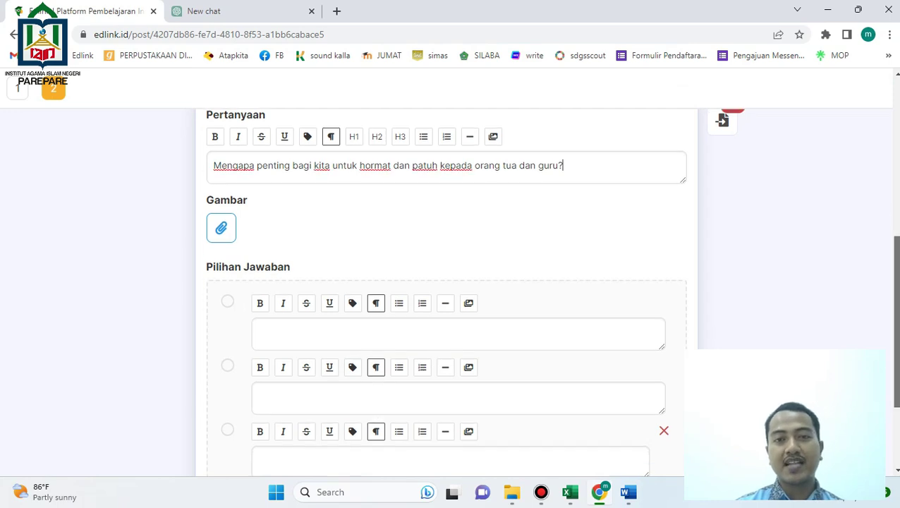
Add a fourth answer choice to question 2 and fill the first choice with 'Karena mereka memiliki kekuasaan yang besar atas kita' from Word.
scroll(446, 282, down, 1)
scroll(446, 290, down, 2)
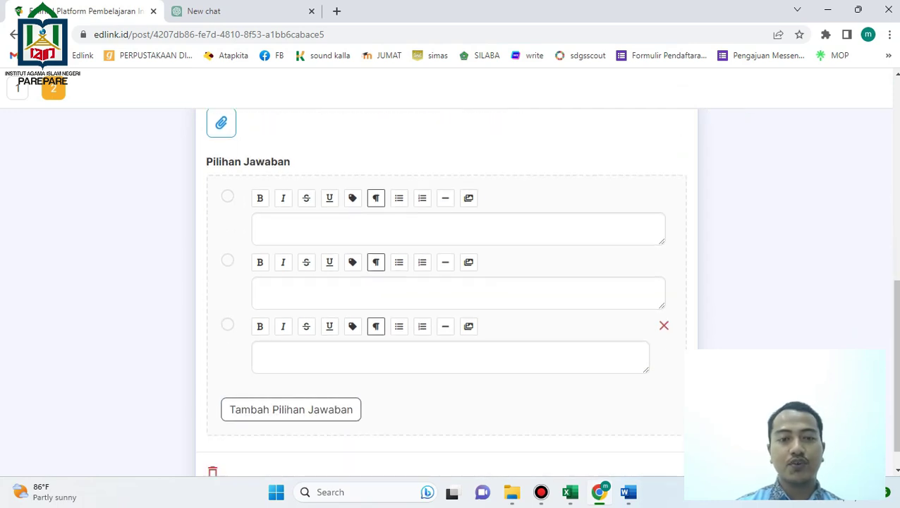
click(291, 409)
key(alt+Tab)
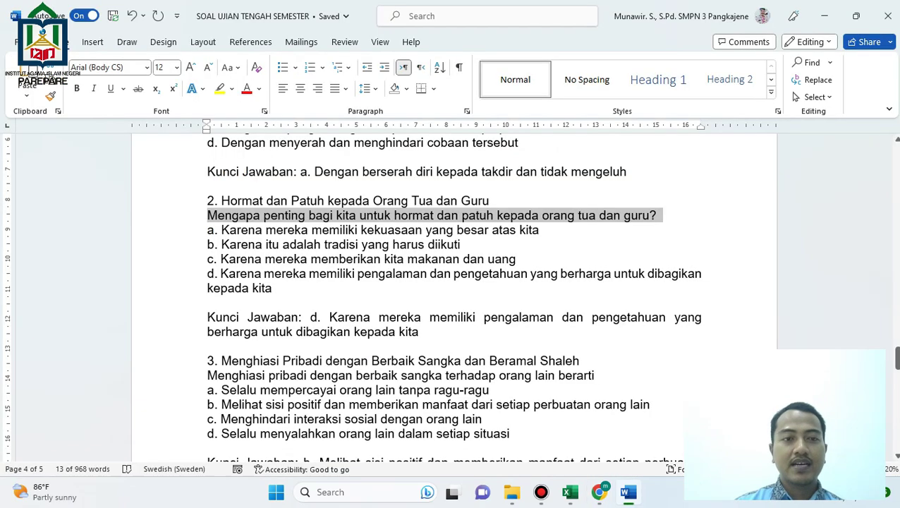
drag(221, 230, 538, 229)
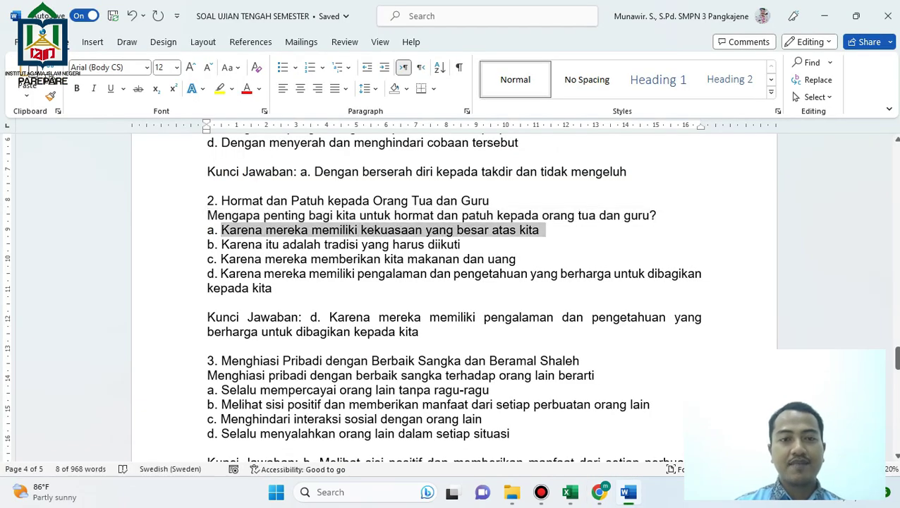
click(600, 492)
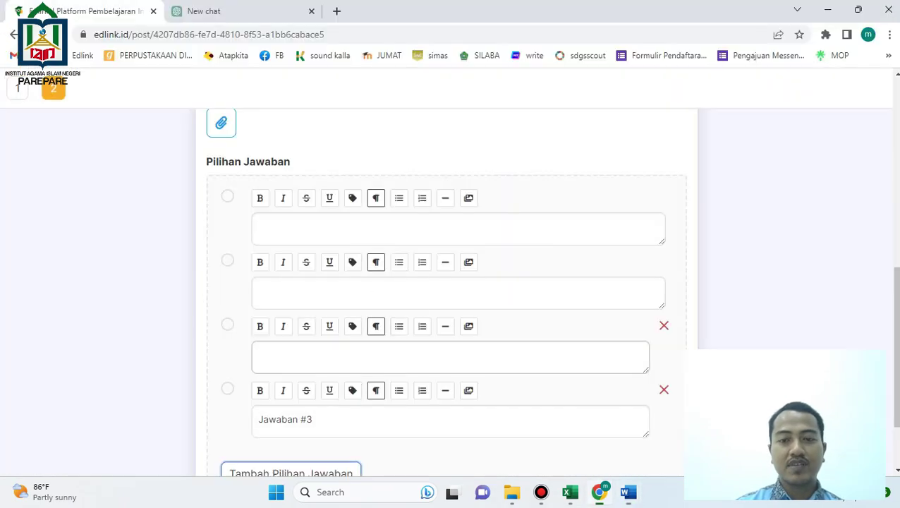
click(457, 229)
text(Karena mereka memiliki kekuasaan yang besar atas kita)
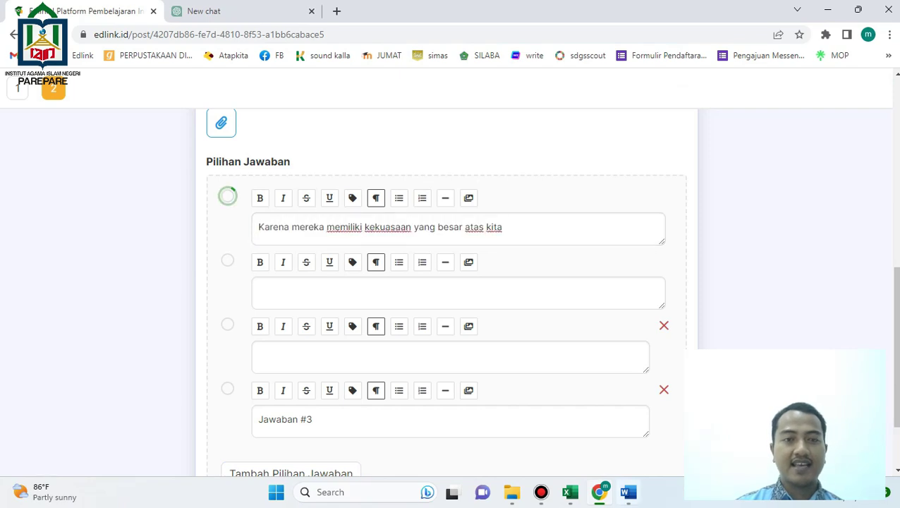
Fill the second answer choice of question 2 with 'Karena itu adalah tradisi yang harus diikuti', copied from Word.
click(628, 492)
drag(221, 245, 248, 244)
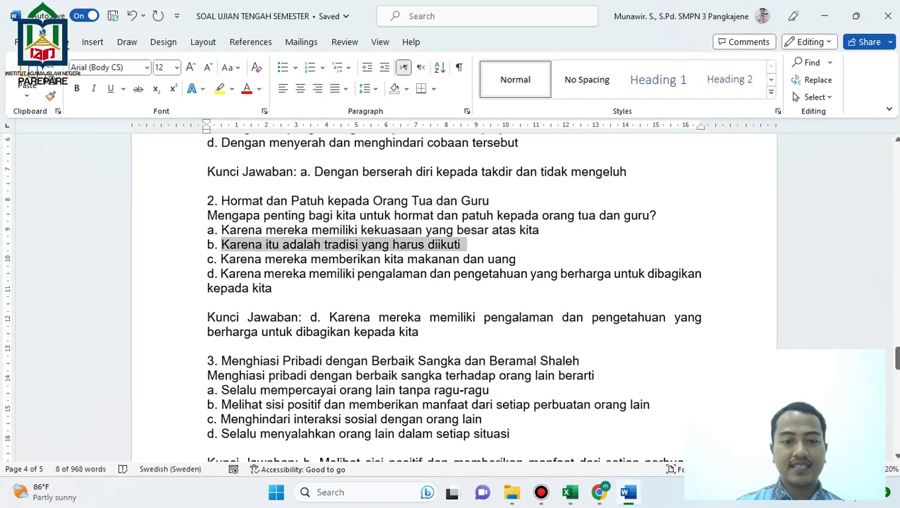
key(alt+Tab)
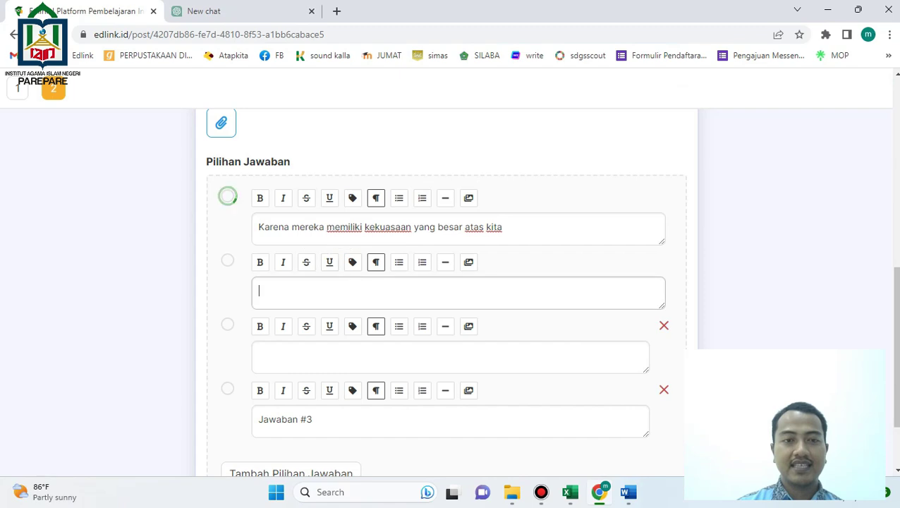
text(Karena itu adalah tradisi yang harus diikuti)
Fill the third answer choice of question 2 with 'Karena mereka memberikan kita makanan dan uang', copied from Word.
key(alt+Tab)
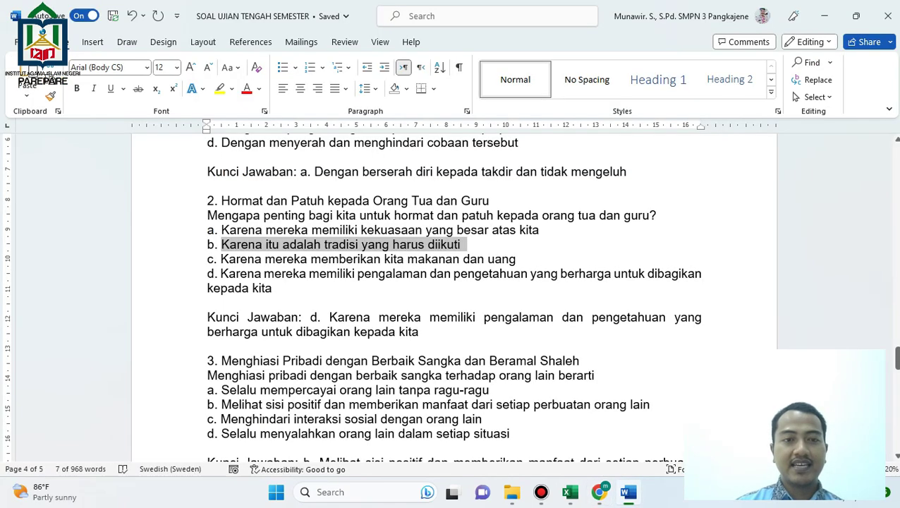
drag(221, 259, 382, 259)
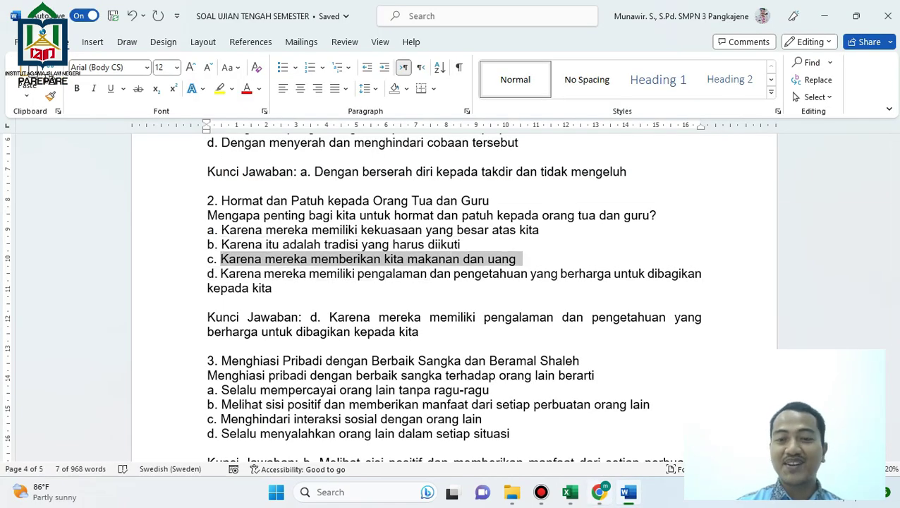
click(628, 492)
click(352, 356)
text(Karena mereka memberikan kita makanan dan uang)
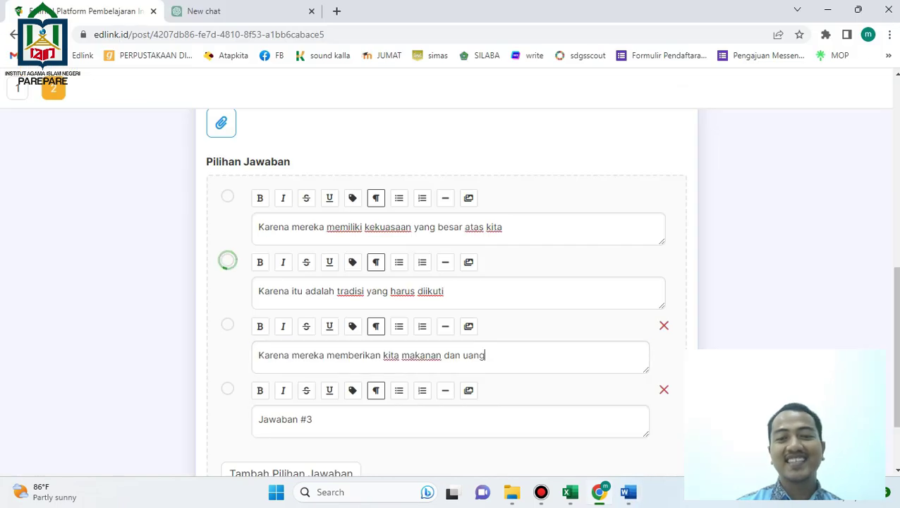
Replace the fourth answer choice with 'Karena mereka memiliki pengalaman dan pengetahuan yang berharga untuk dibagikan kepada kita' from Word and mark it as correct.
click(626, 491)
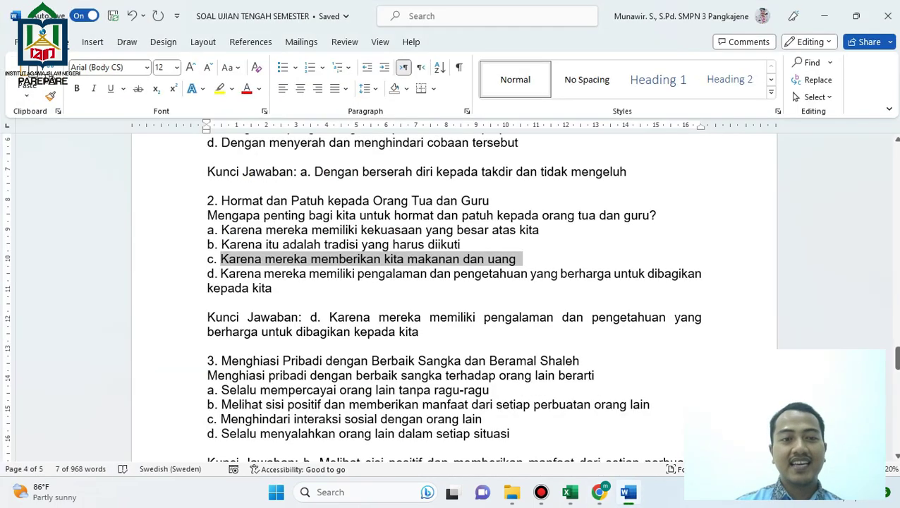
drag(221, 274, 272, 288)
key(ctrl+c)
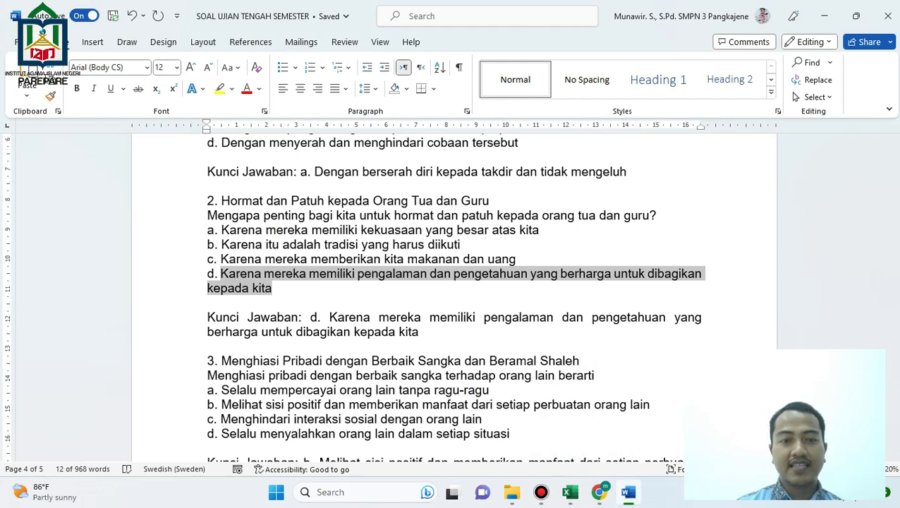
key(alt+Tab)
triple_click(303, 419)
key(ctrl+v)
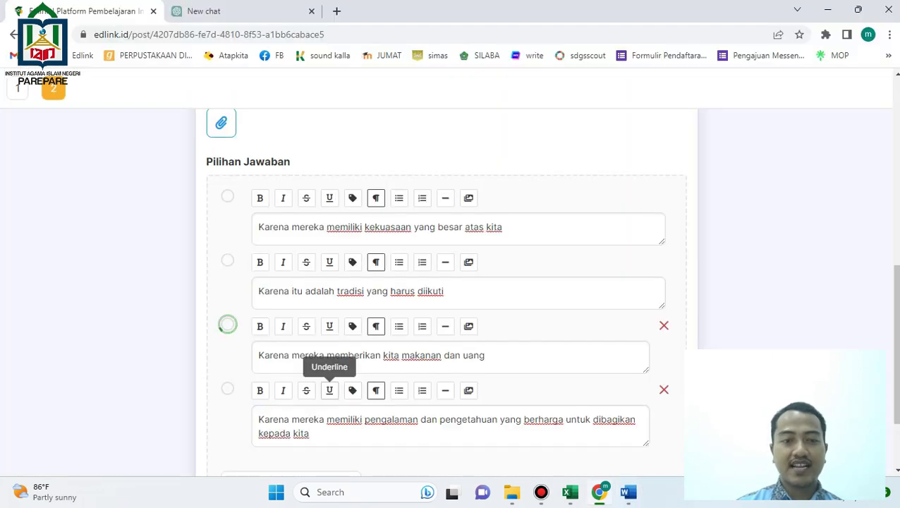
click(227, 387)
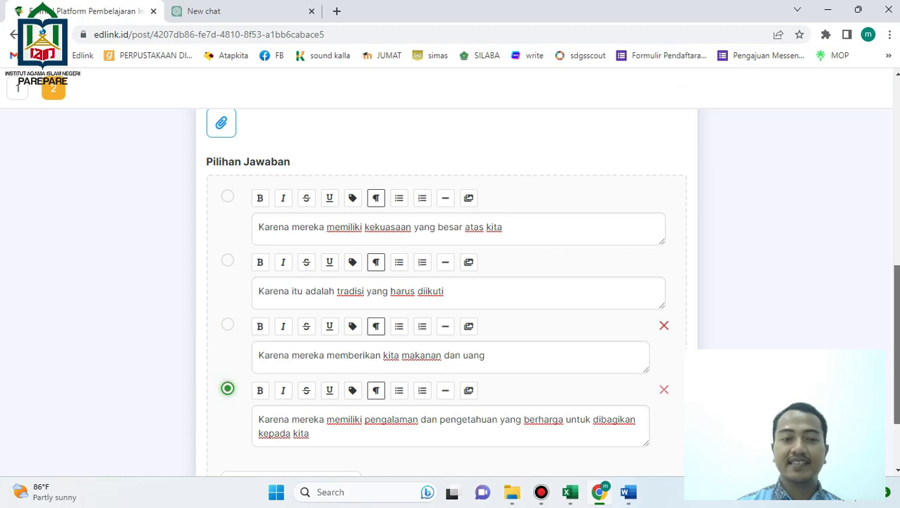
Add a third question after question 2 with the text 'Menghiasi pribadi dengan berbaik sangka terhadap orang lain berarti', copied from Word.
scroll(721, 268, up, 4)
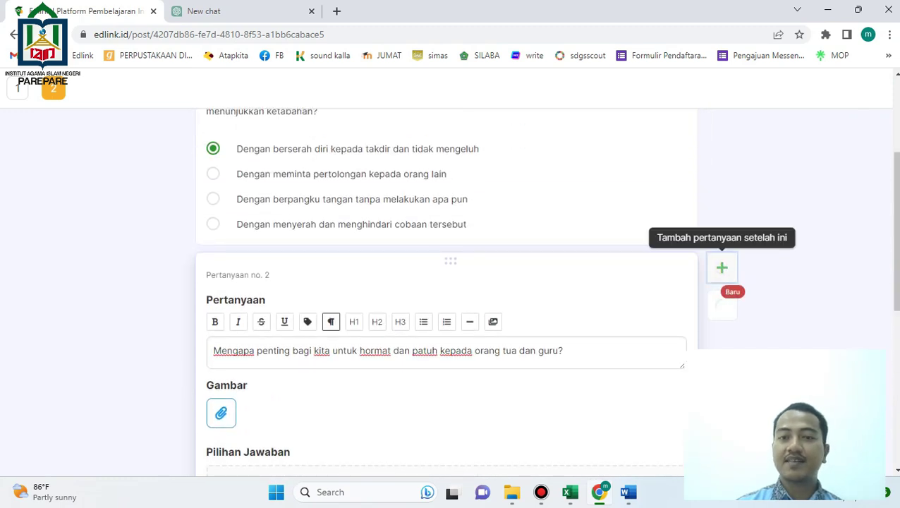
click(721, 267)
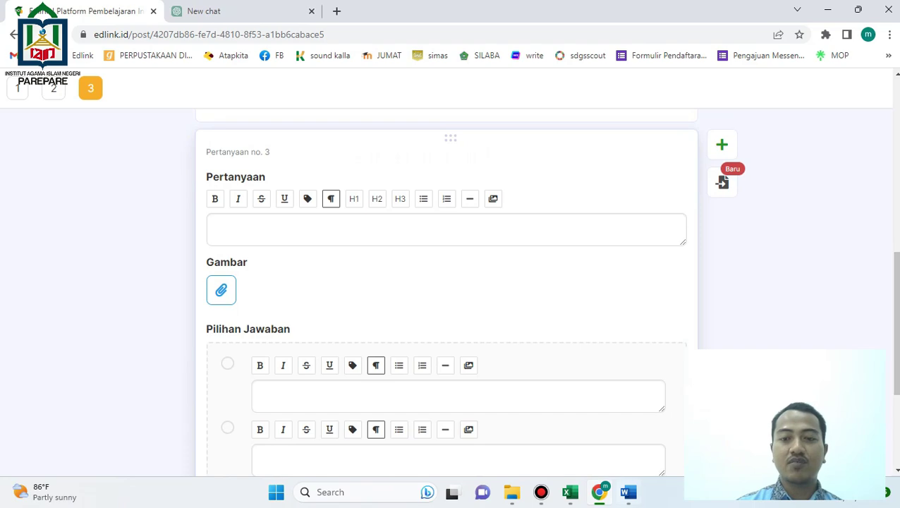
click(628, 492)
scroll(451, 296, down, 4)
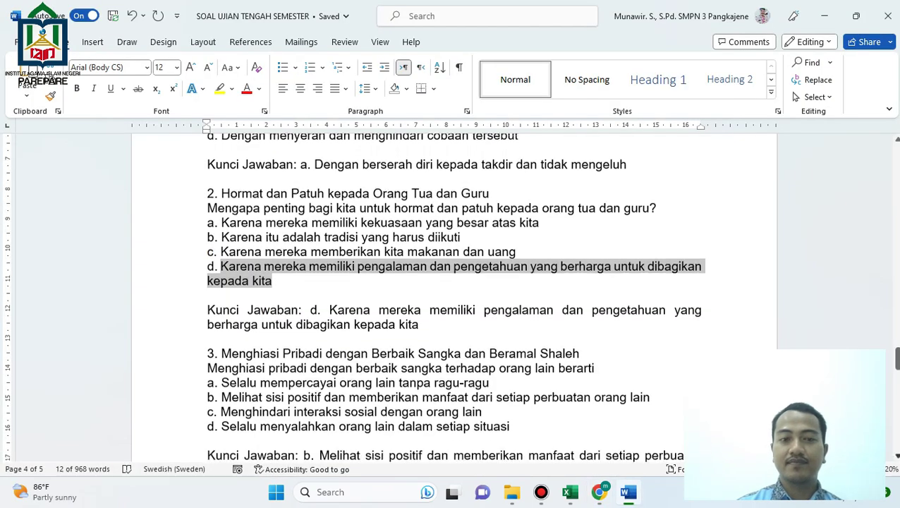
scroll(451, 296, down, 2)
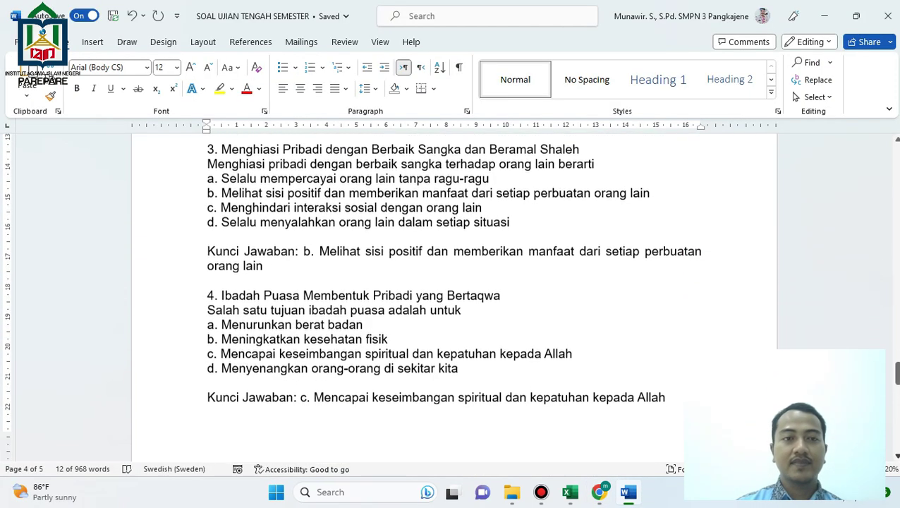
drag(207, 164, 305, 163)
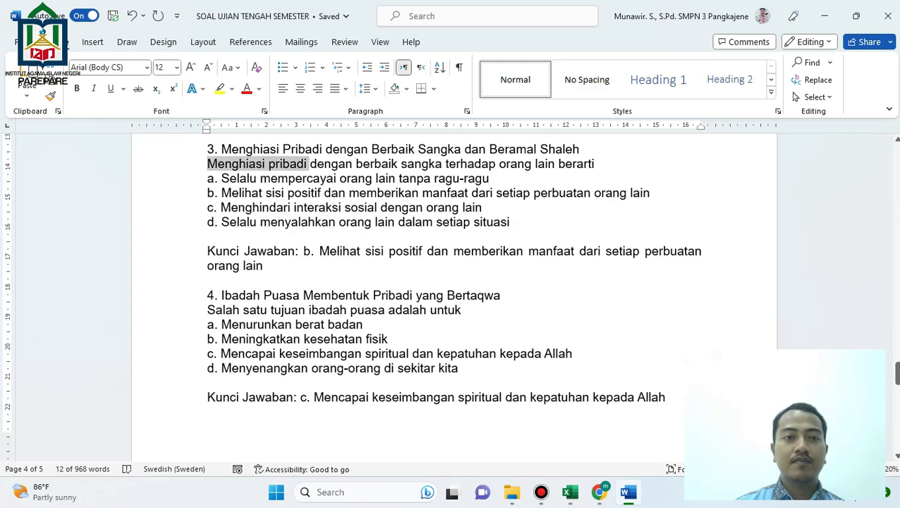
drag(396, 164, 554, 164)
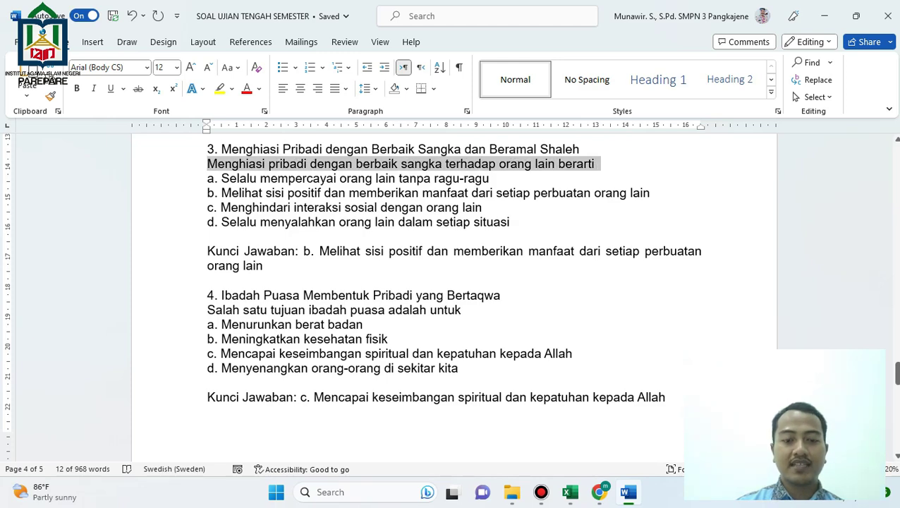
key(ctrl+c)
key(alt+Tab)
key(ctrl+v)
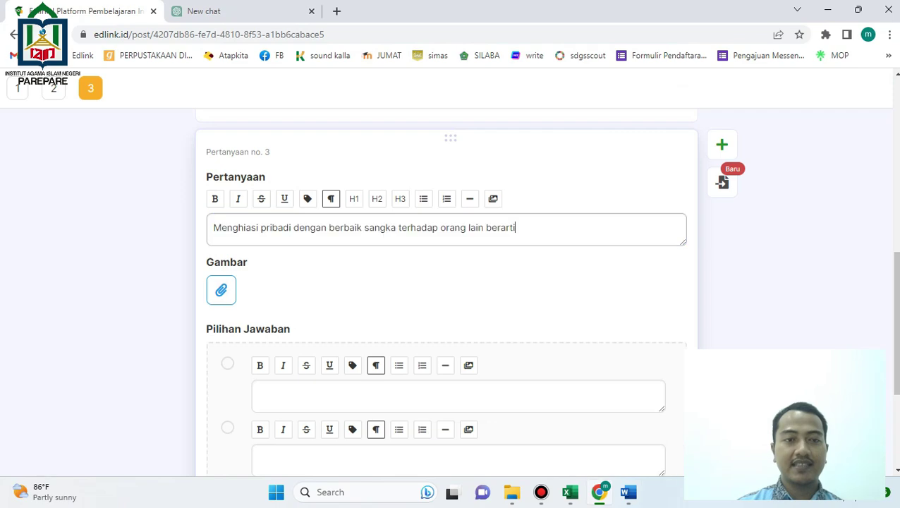
Add a fourth answer choice to question 3 and fill the first choice with 'Selalu mempercayai orang lain tanpa ragu-ragu' from Word.
scroll(446, 292, down, 3)
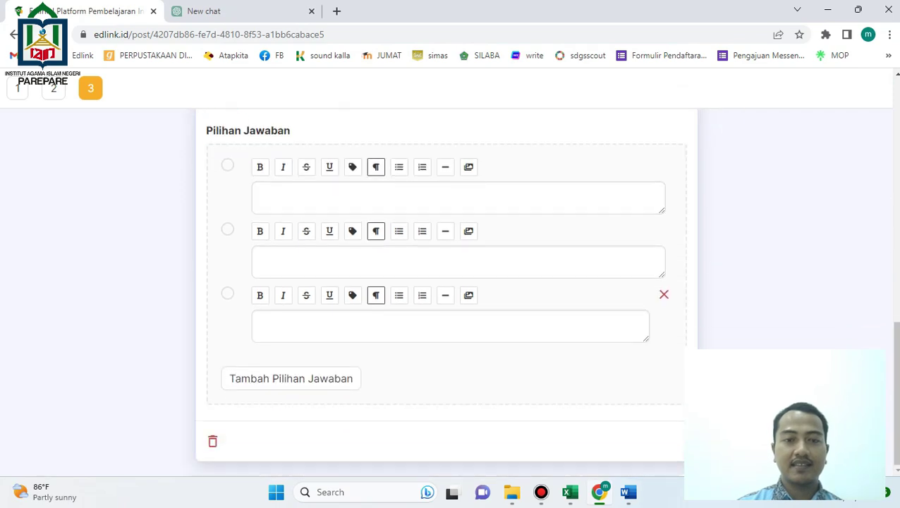
click(290, 378)
key(alt+Tab)
triple_click(401, 164)
drag(221, 179, 459, 178)
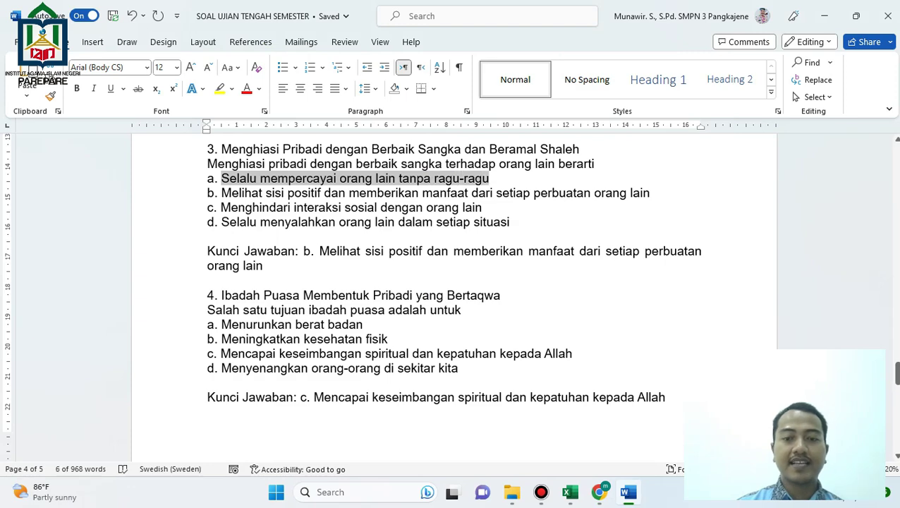
key(alt+Tab)
click(290, 202)
key(ctrl+v)
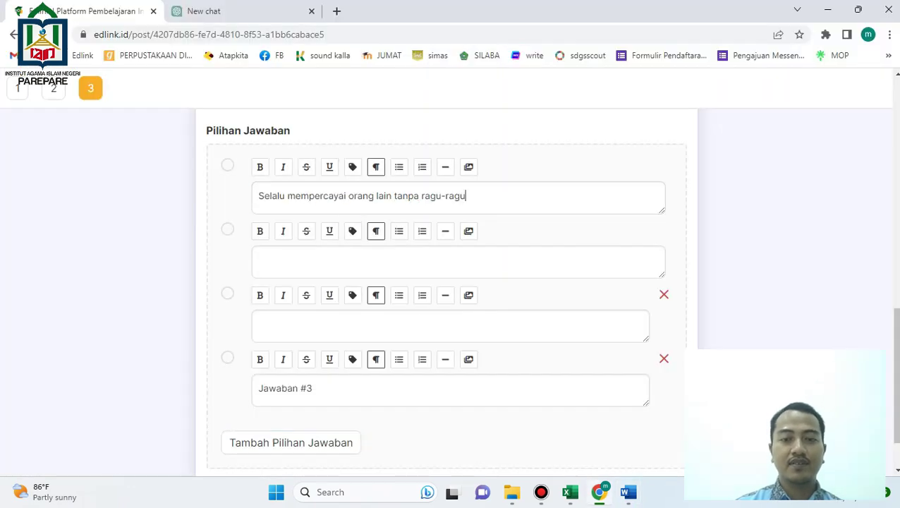
Fill the second answer choice of question 3 with 'Melihat sisi positif dan memberikan manfaat dari setiap perbuatan orang lain', copied from Word.
key(alt+Tab)
drag(221, 193, 591, 193)
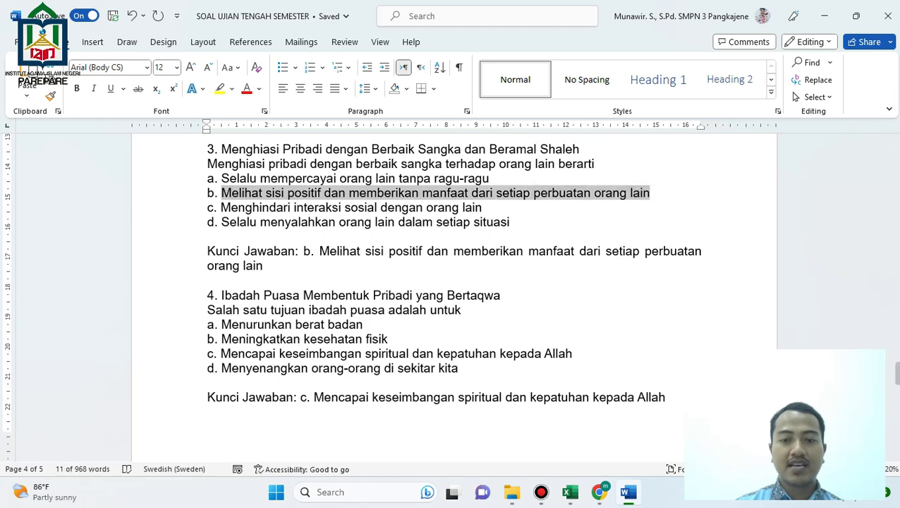
click(599, 492)
click(352, 262)
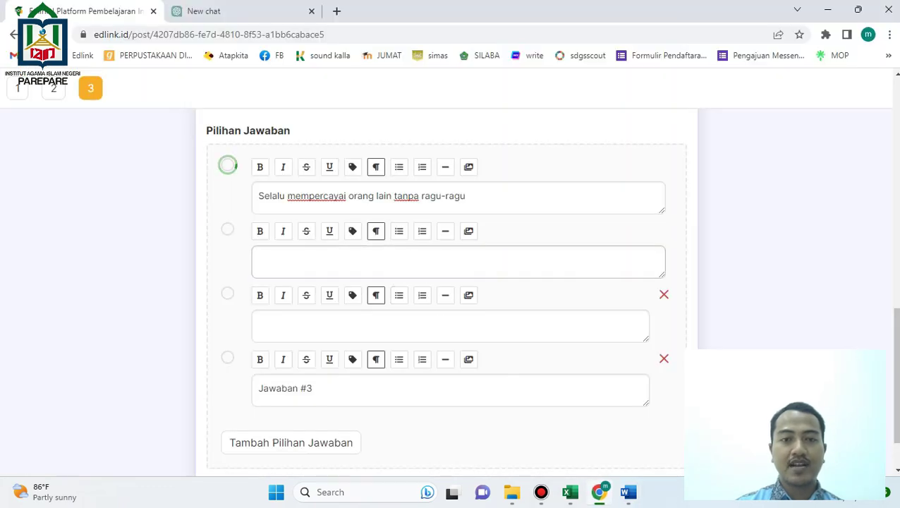
key(ctrl+v)
Fill the third answer choice of question 3 with 'Menghindari interaksi sosial dengan orang lain', copied from Word.
key(alt+Tab)
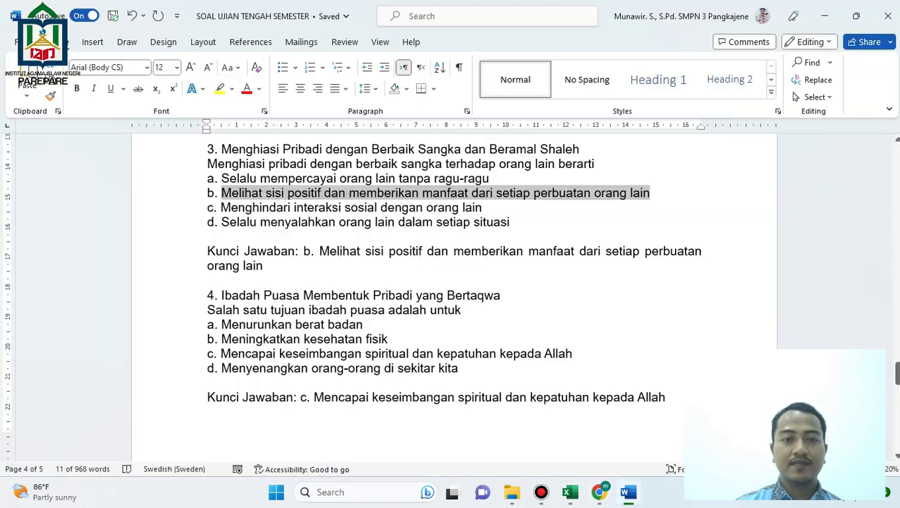
drag(221, 207, 462, 207)
key(ctrl+c)
key(alt+Tab)
click(353, 324)
key(ctrl+v)
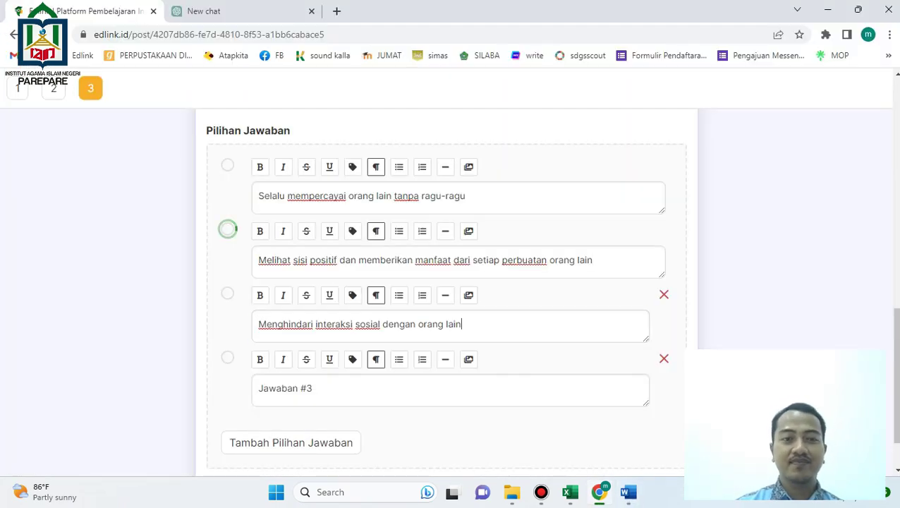
Fill the fourth answer choice of question 3 with 'Selalu menyalahkan orang lain dalam setiap situasi' from Word and mark the second choice correct.
click(627, 492)
drag(221, 222, 509, 222)
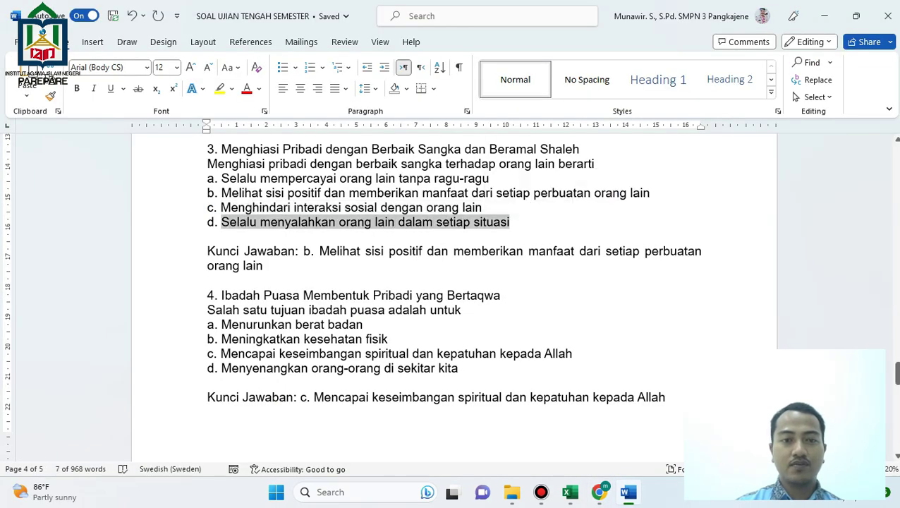
click(628, 492)
drag(314, 388, 227, 294)
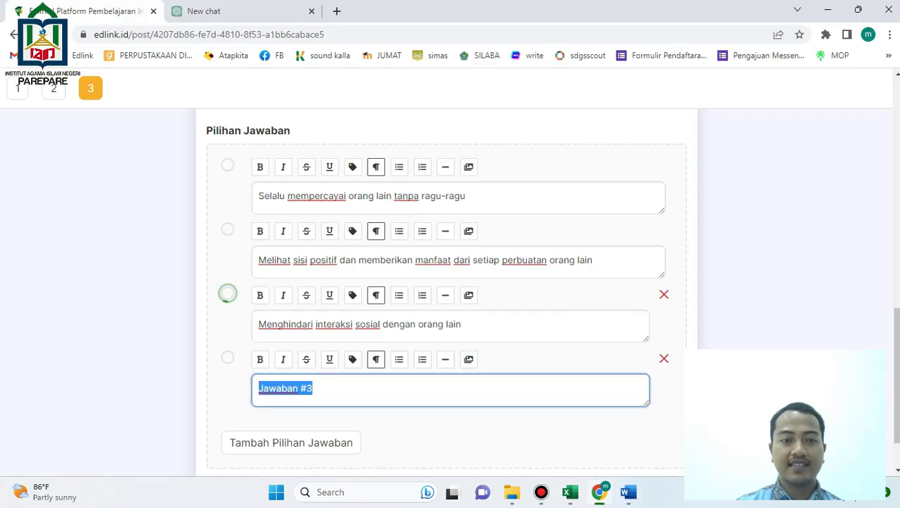
key(ctrl+v)
click(227, 229)
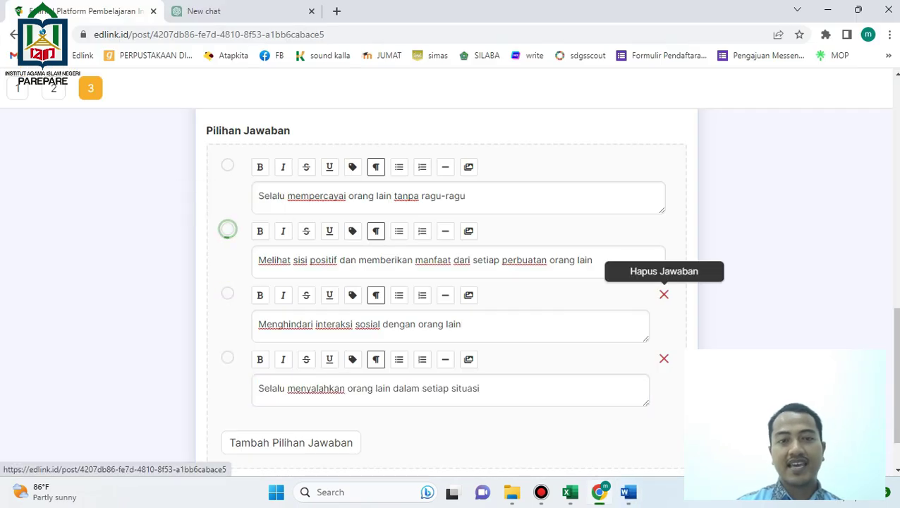
Add a fourth question after question 3 with the text 'Salah satu tujuan ibadah puasa adalah untuk', copied from Word.
scroll(446, 292, up, 6)
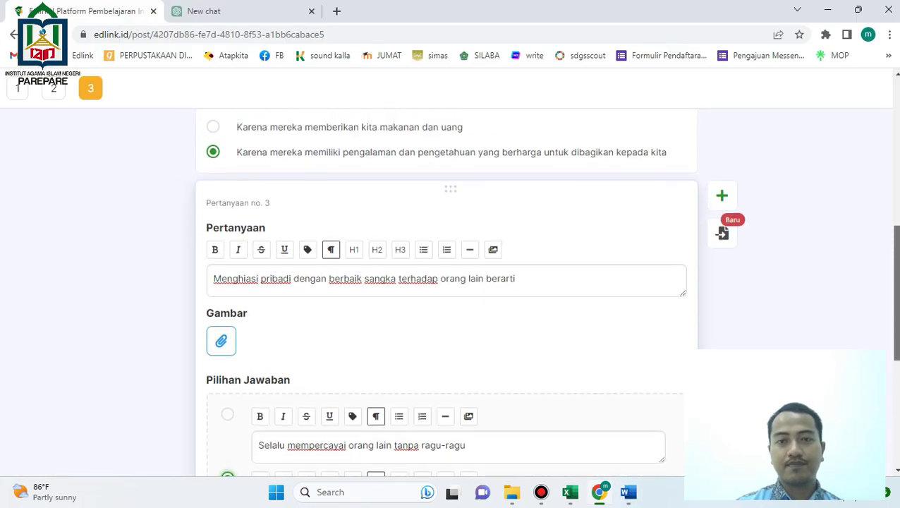
scroll(446, 292, down, 2)
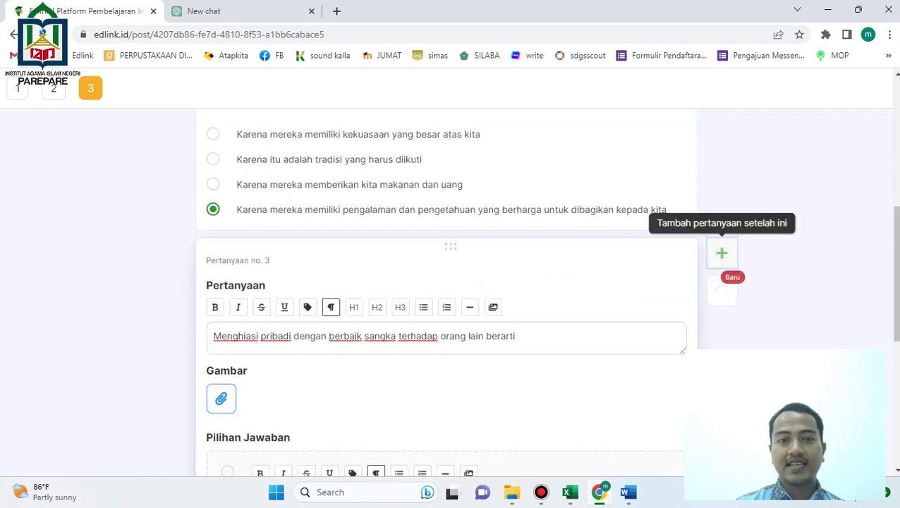
click(721, 253)
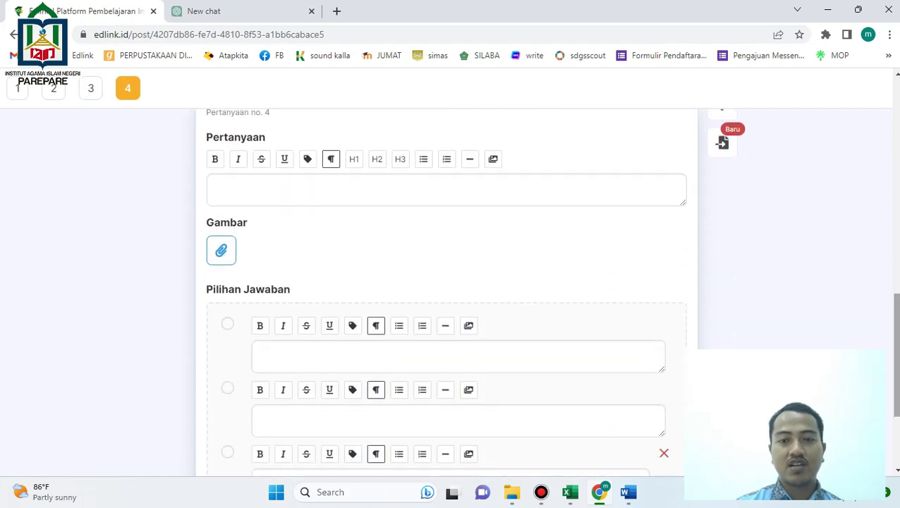
key(alt+Tab)
scroll(451, 292, down, 2)
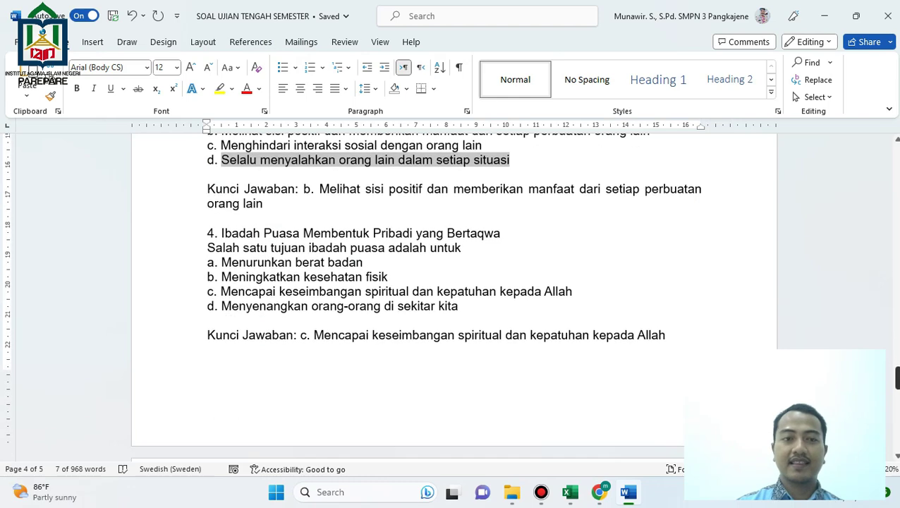
double_click(240, 223)
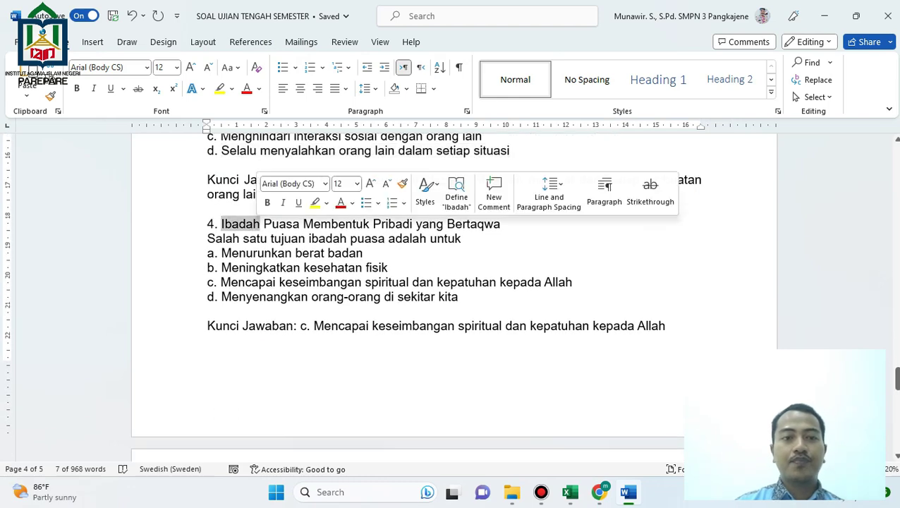
drag(208, 238, 465, 238)
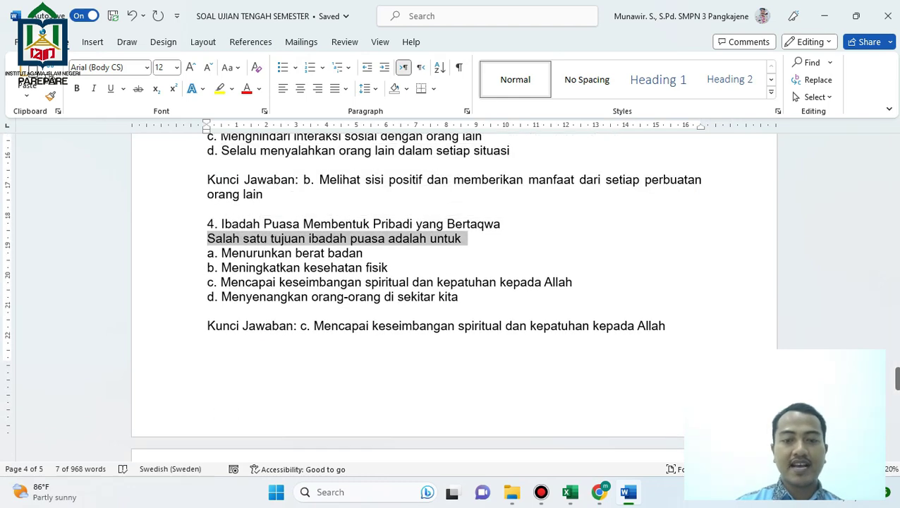
key(alt+Tab)
click(451, 190)
key(ctrl+v)
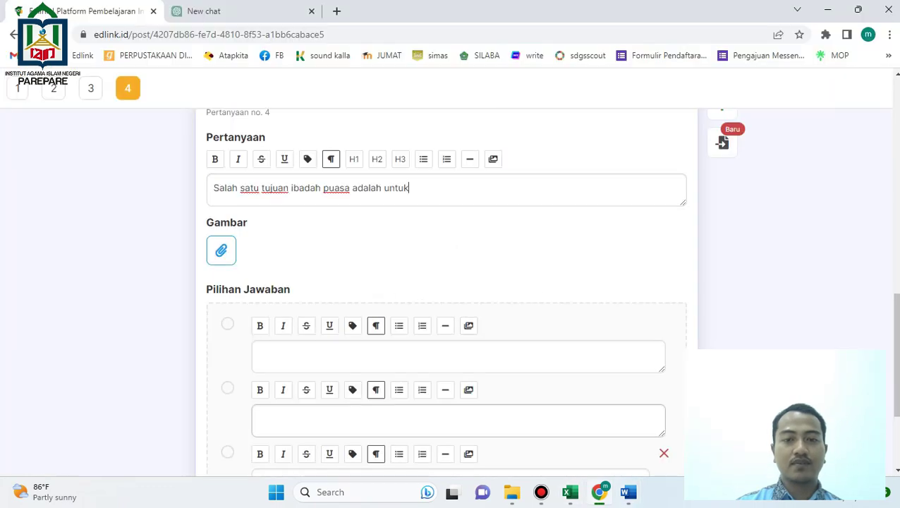
Fill the first answer choice of question 4 with 'Menurunkan berat badan' from Word and add a fourth answer choice.
key(alt+Tab)
drag(221, 253, 362, 253)
key(alt+Tab)
click(373, 357)
key(ctrl+v)
scroll(374, 357, down, 2)
scroll(373, 357, down, 1)
click(290, 378)
Fill the second answer choice of question 4 with 'Meningkatkan kesehatan fisik', copied from Word.
key(alt+Tab)
mouse_move(221, 267)
mouse_down()
mouse_move(365, 267)
mouse_move(221, 253)
mouse_move(221, 267)
mouse_up()
key(ctrl+c)
click(381, 267)
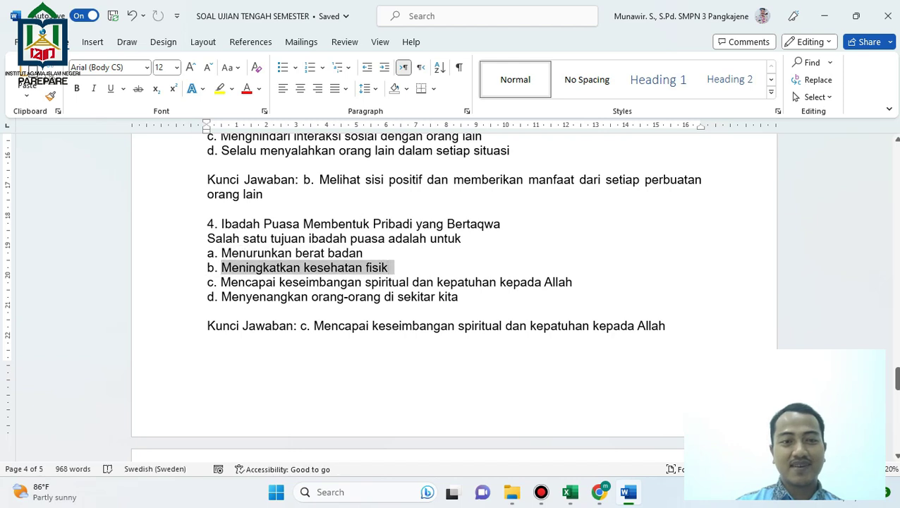
key(alt+Tab)
click(423, 261)
key(ctrl+v)
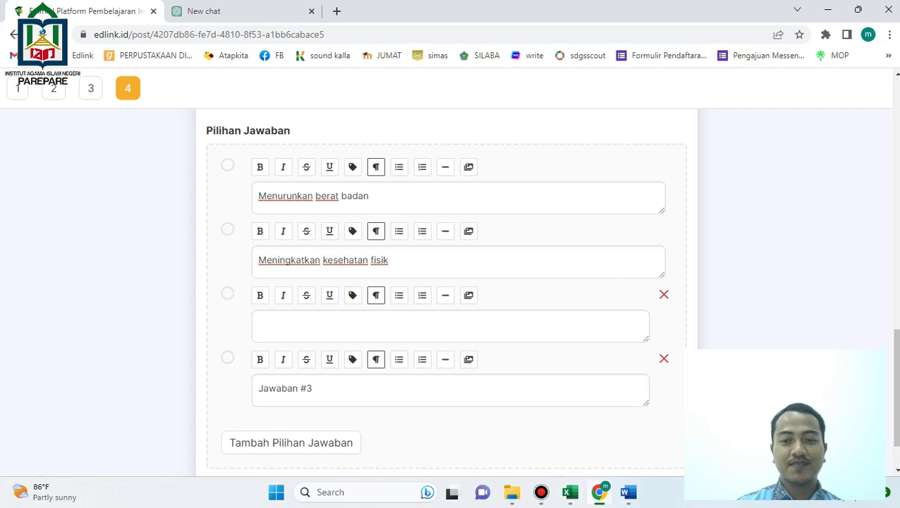
Fill the third answer choice of question 4 with 'Mencapai keseimbangan spiritual dan kepatuhan kepada Allah', copied from Word.
key(alt+Tab)
drag(221, 282, 496, 283)
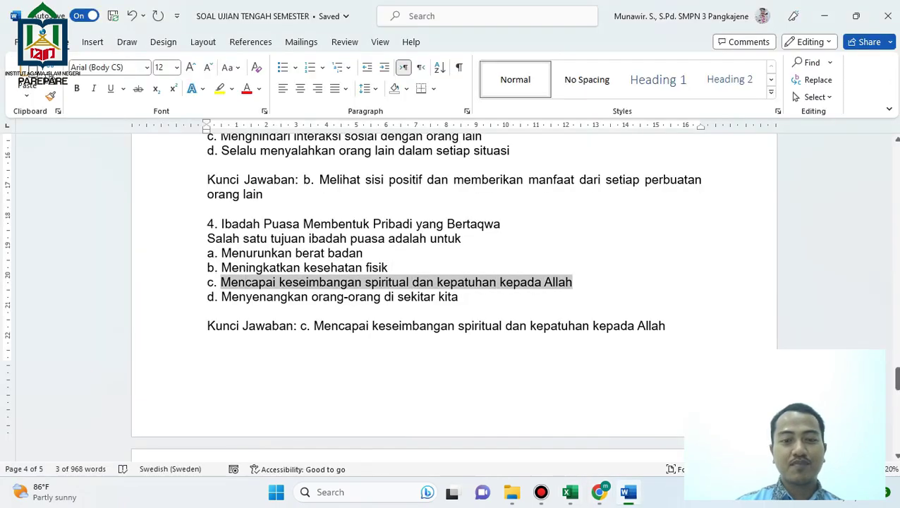
key(alt+Tab)
text(Mencapai keseimbangan spiritual dan kepatuhan kepada Allah)
Fill the fourth answer choice of question 4 with 'Menyenangkan orang-orang di sekitar kita' from Word and mark the third choice correct.
key(alt+Tab)
drag(220, 297, 457, 296)
key(ctrl+c)
key(alt+Tab)
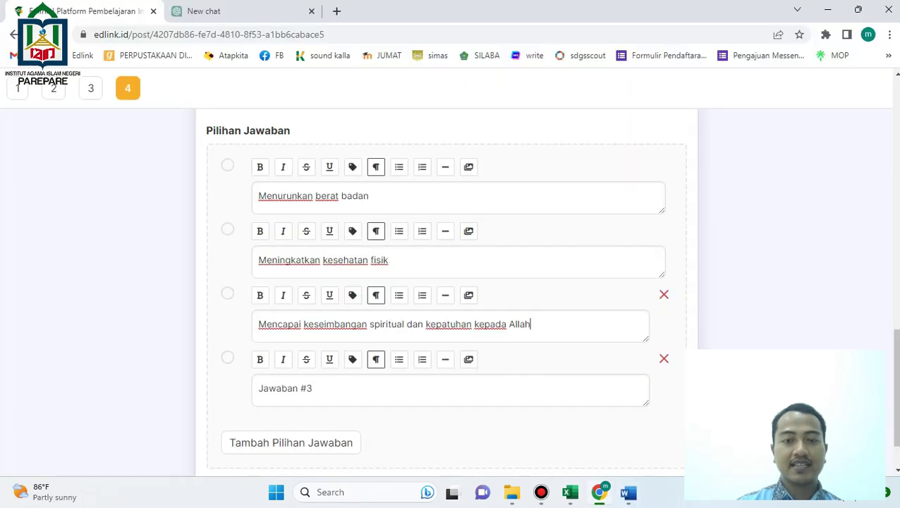
drag(314, 388, 255, 389)
key(ctrl+v)
key(alt+Tab)
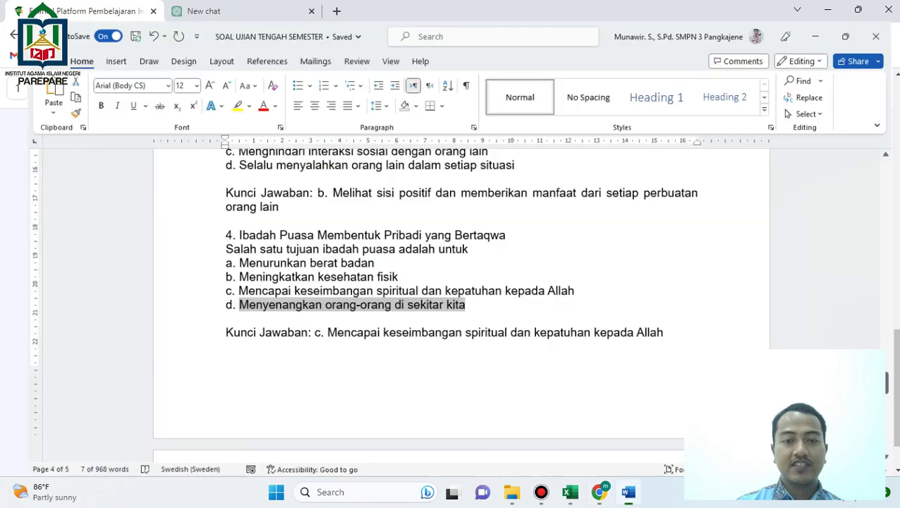
key(alt+Tab)
click(227, 293)
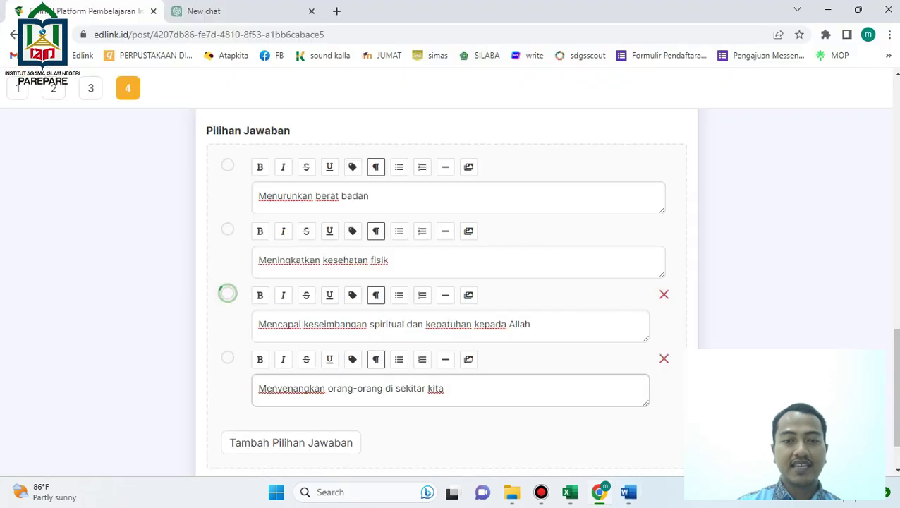
Add a fifth question after question 4 with the text 'Mengapa penting untuk mengonsumsi makanan dan minuman yang halal?', copied from Word.
drag(896, 389, 896, 349)
scroll(721, 205, up, 2)
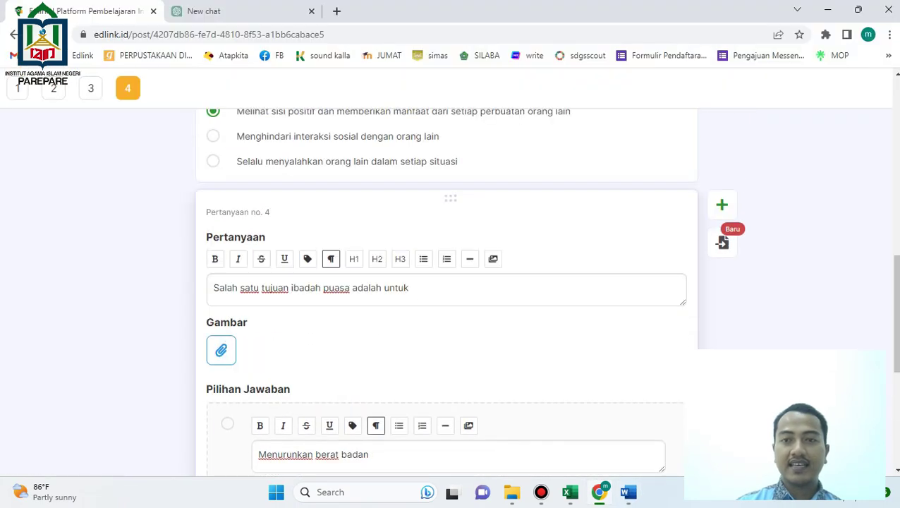
click(721, 204)
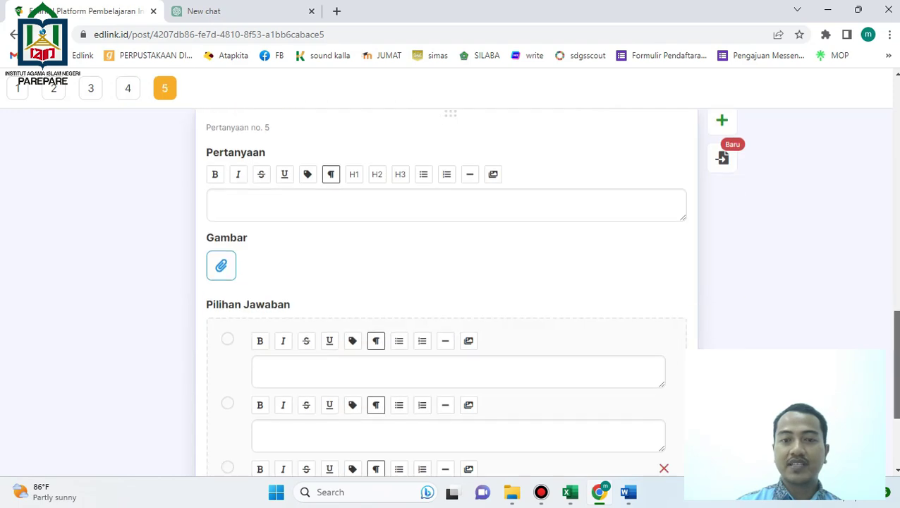
click(627, 492)
drag(896, 378, 896, 402)
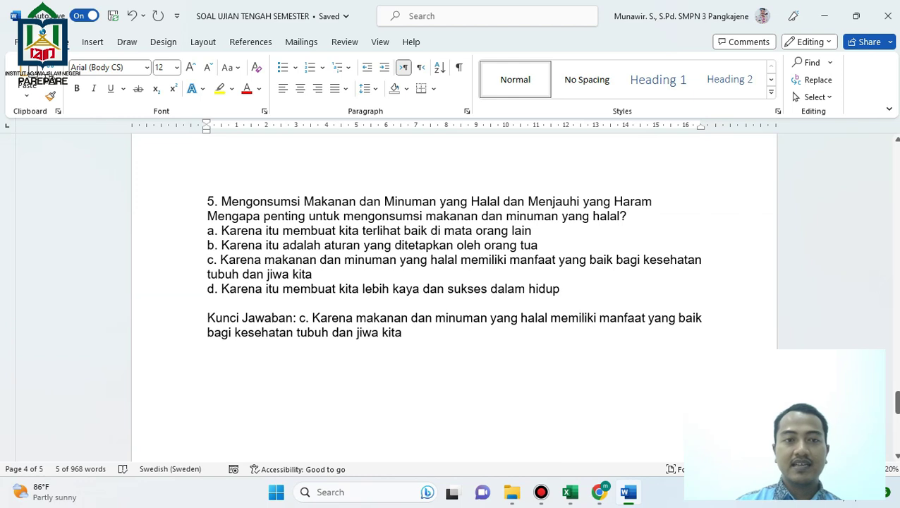
drag(239, 216, 631, 216)
key(ctrl+c)
key(alt+Tab)
click(446, 205)
key(ctrl+v)
Add a fourth answer choice to question 5 and fill the first choice with 'Karena itu membuat kita terlihat baik di mata orang lain' from Word.
scroll(445, 296, down, 3)
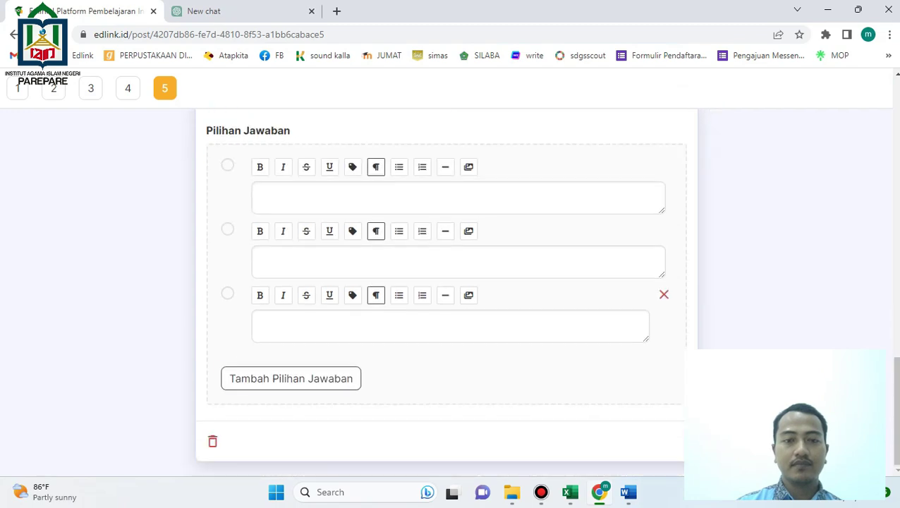
key(alt+Tab)
drag(221, 230, 530, 230)
key(ctrl+c)
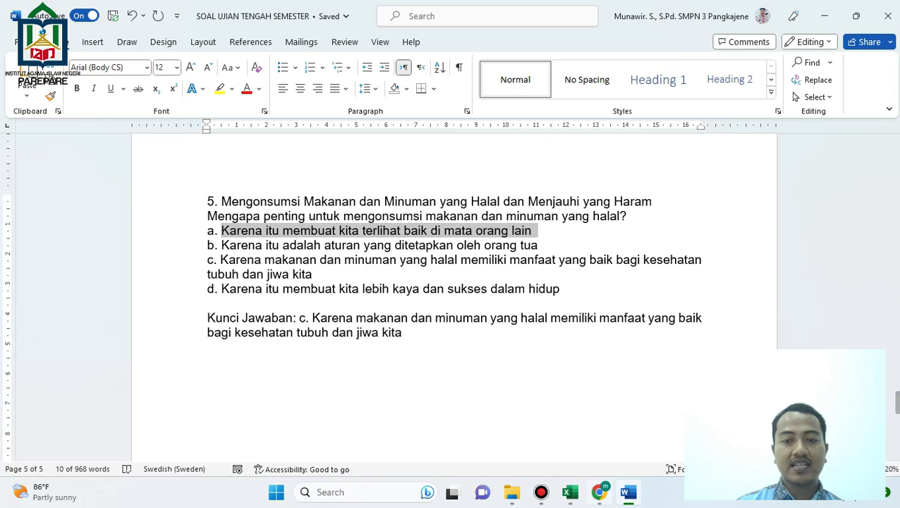
key(alt+Tab)
click(458, 197)
key(ctrl+v)
Fill the second answer choice of question 5 with 'Karena itu adalah aturan yang ditetapkan oleh orang tua', copied from Word.
key(alt+Tab)
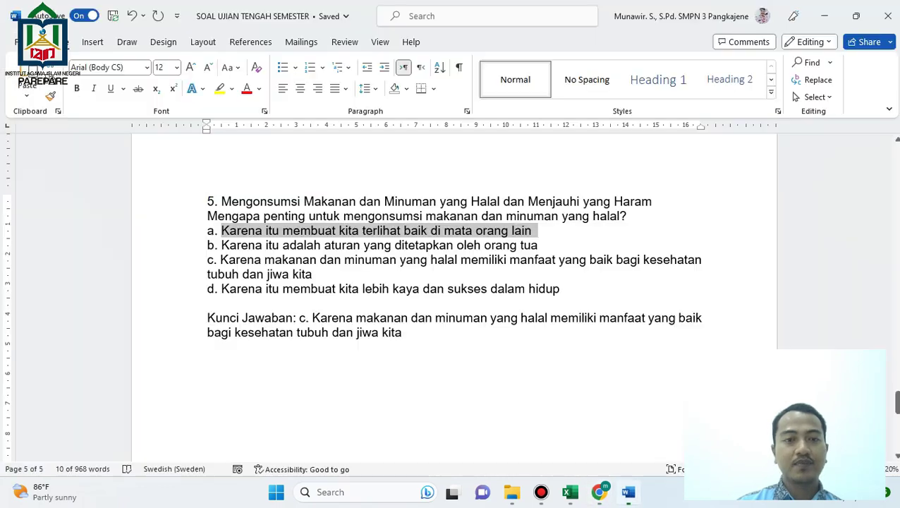
drag(266, 244, 456, 245)
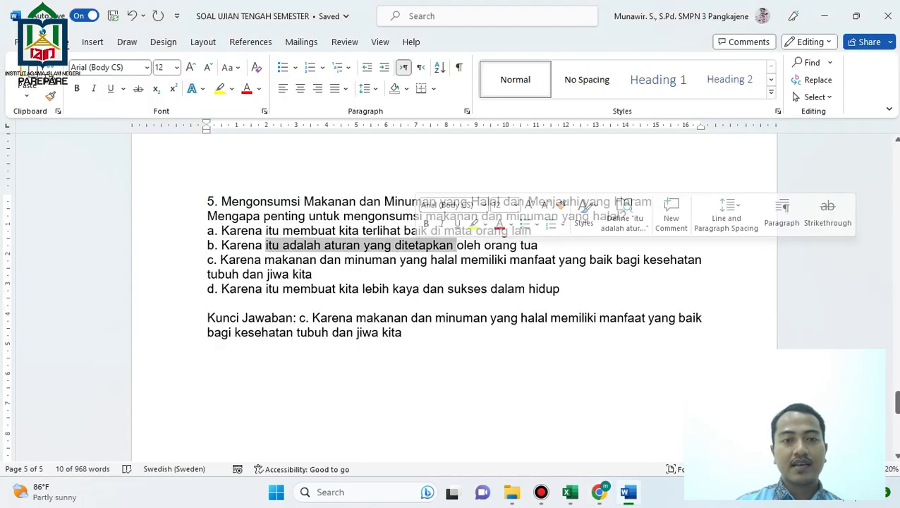
drag(221, 244, 538, 244)
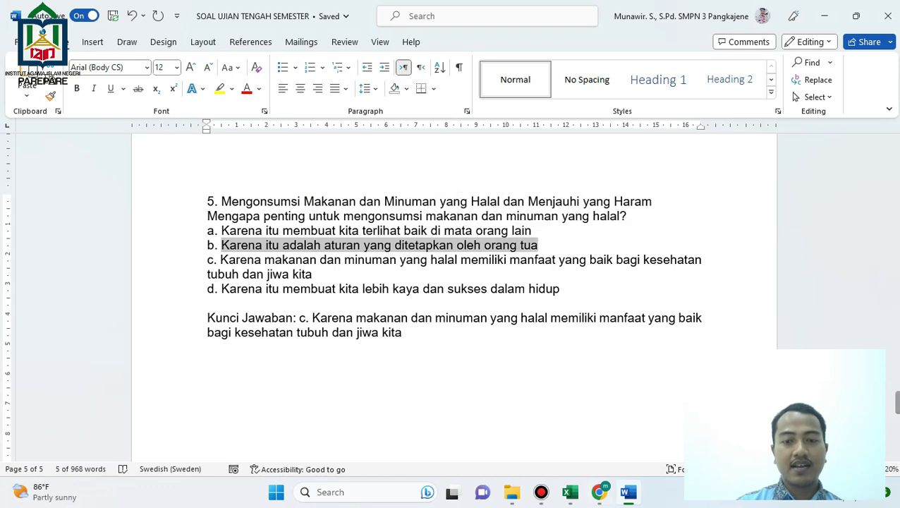
key(alt+Tab)
key(ctrl+v)
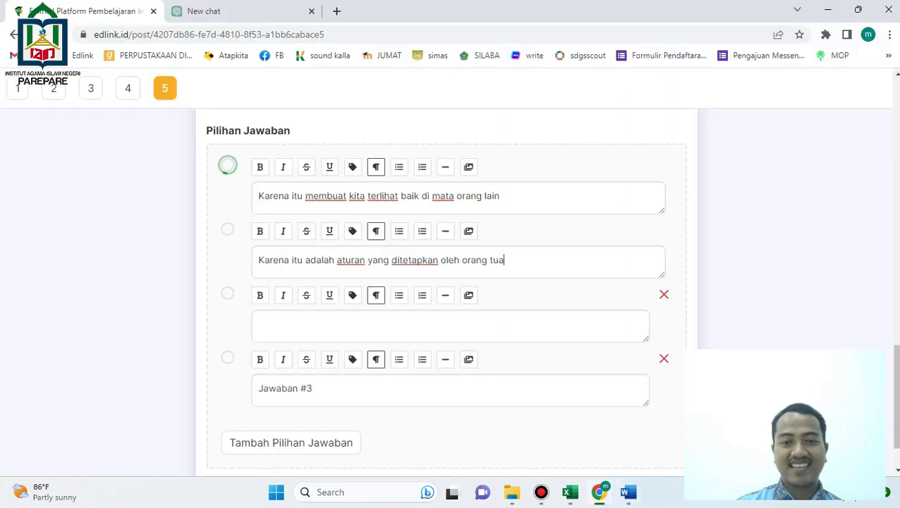
Fill question 5's third choice with 'Karena makanan dan minuman yang halal memiliki manfaat yang baik bagi kesehatan tubuh dan jiwa kita' from Word.
key(alt+Tab)
drag(220, 259, 318, 274)
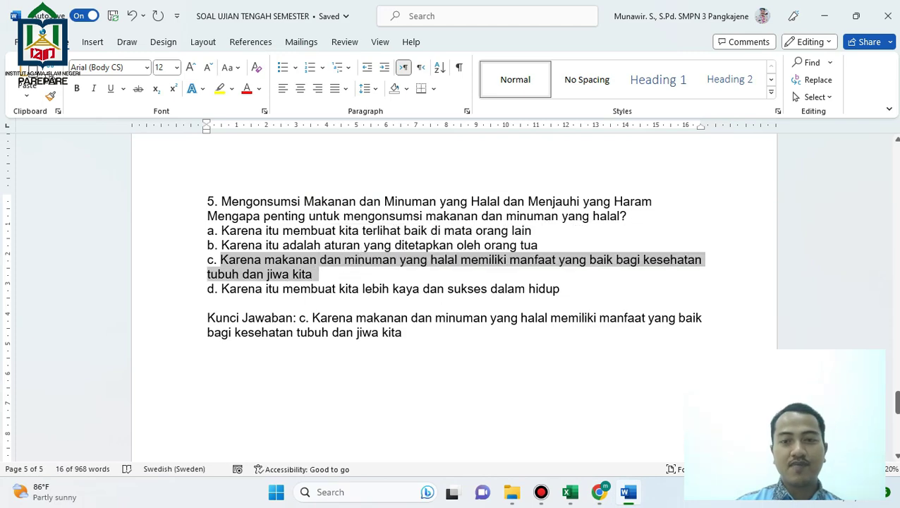
click(599, 492)
click(394, 327)
key(ctrl+v)
Fill the fourth answer choice of question 5 with 'Karena itu membuat kita lebih kaya dan sukses dalam hidup' from Word and mark the third choice correct.
key(alt+Tab)
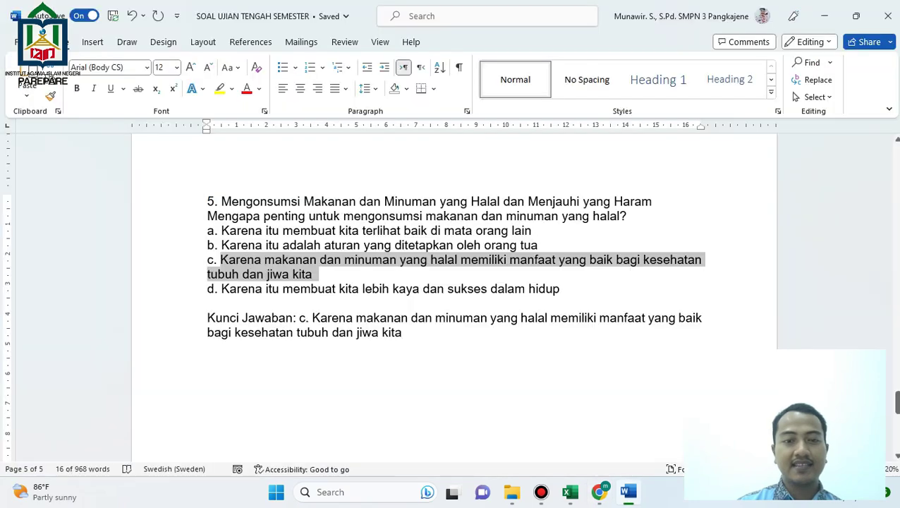
drag(221, 288, 388, 288)
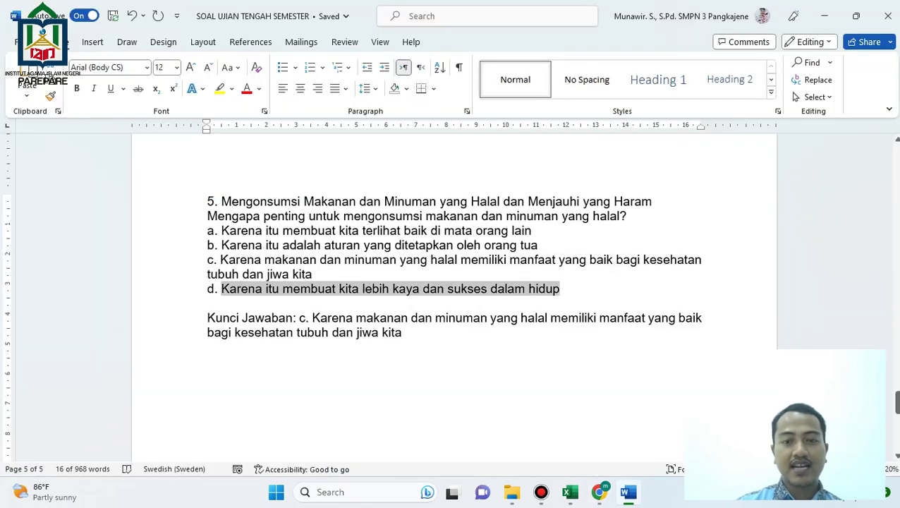
key(alt+Tab)
click(450, 399)
key(ctrl+a)
key(ctrl+v)
click(227, 292)
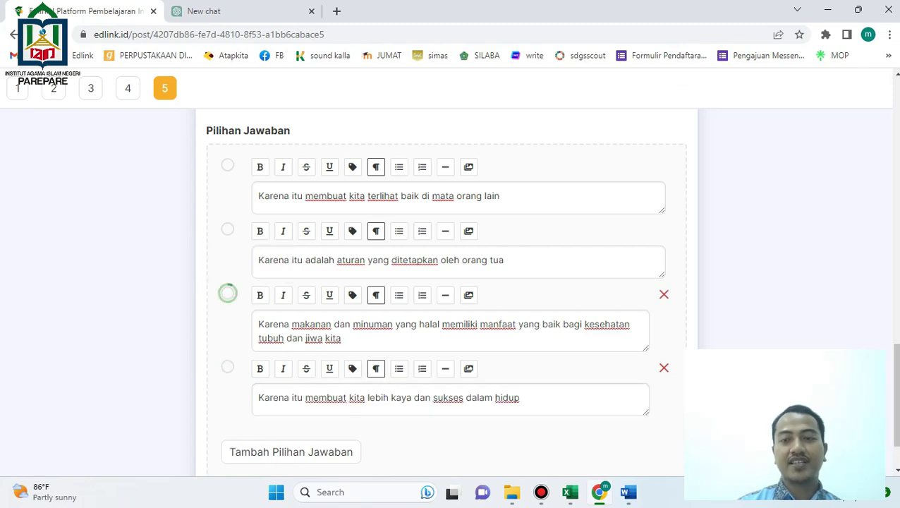
Share the finished 'Ujian Akhir Semester' quiz with the PAI dan Budi Pekerti class right away and return to the session 16 page.
scroll(444, 289, down, 1)
scroll(444, 289, up, 15)
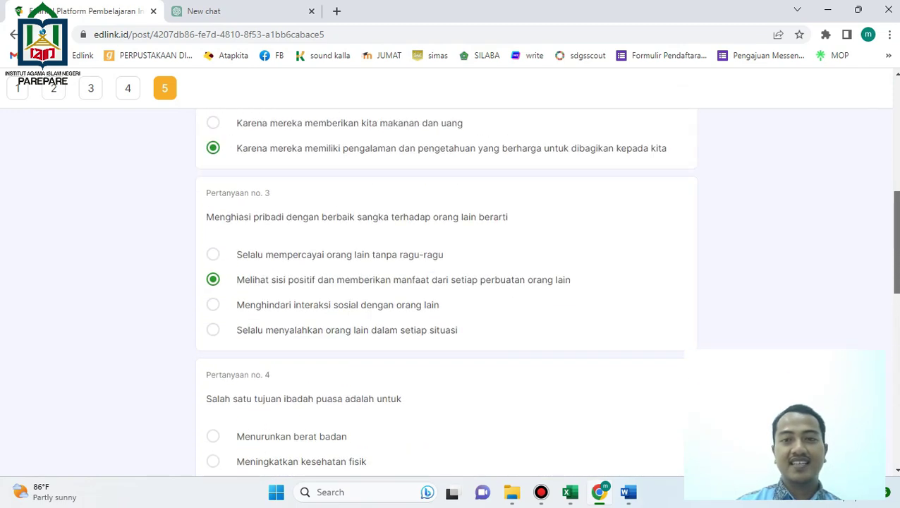
scroll(444, 289, up, 3)
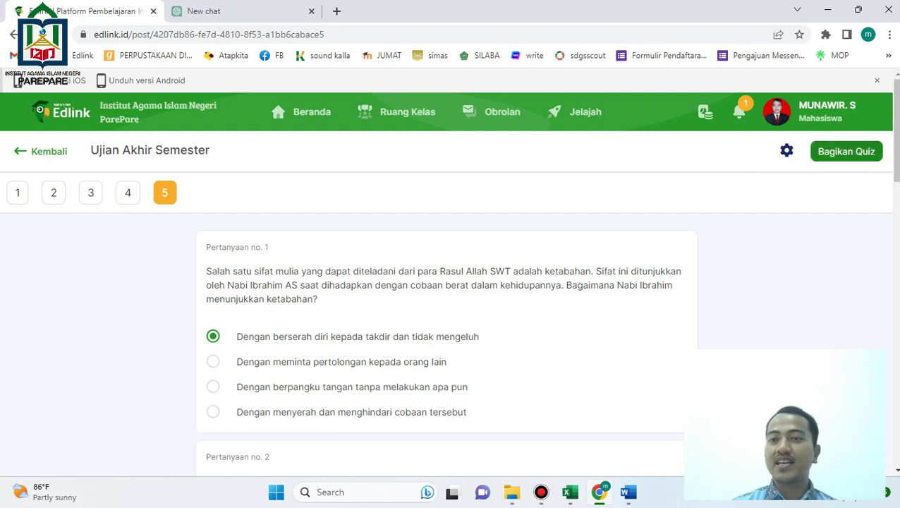
click(846, 151)
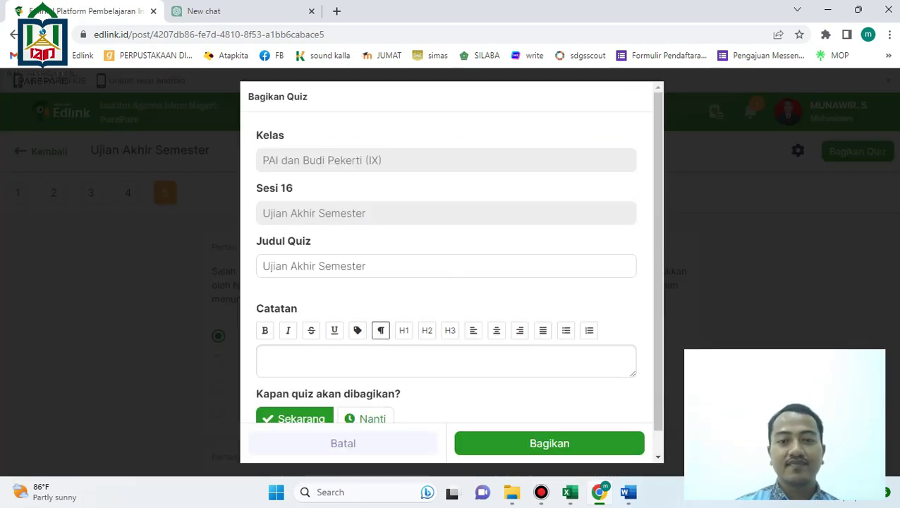
click(549, 443)
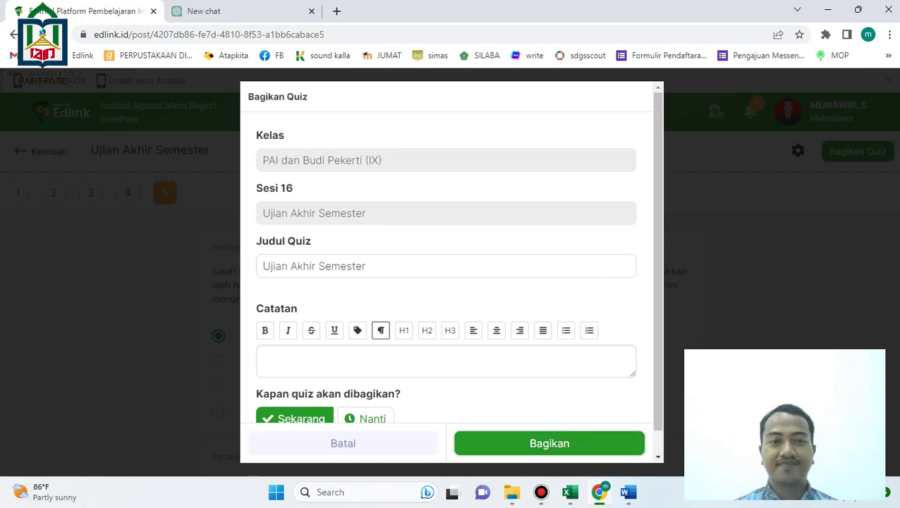
key(Return)
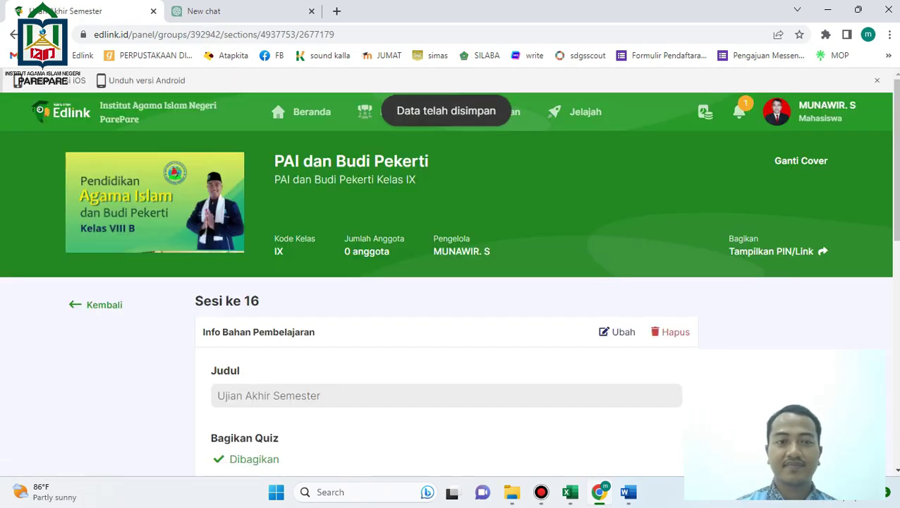
click(103, 304)
scroll(103, 304, down, 2)
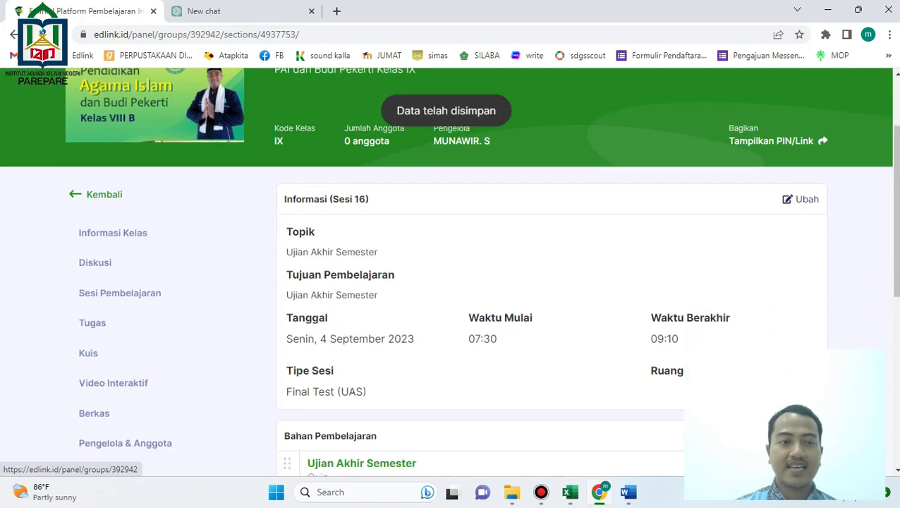
Review the class's list of learning sessions from session 1 through session 16, checking topics, dates and shared materials.
click(118, 293)
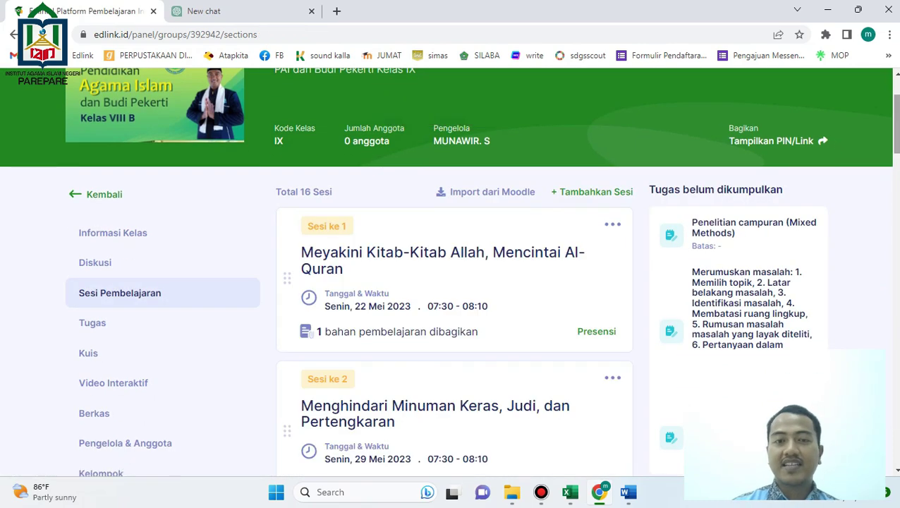
scroll(451, 282, down, 20)
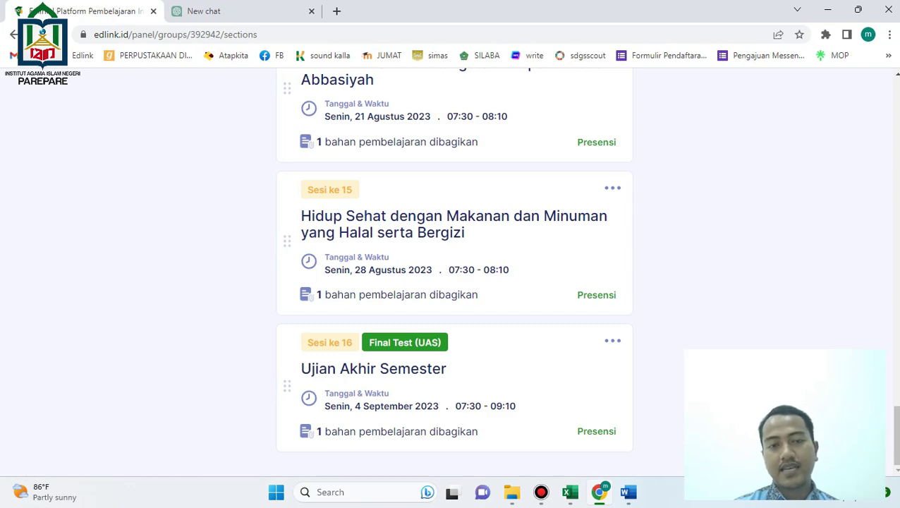
drag(895, 434, 895, 105)
scroll(448, 282, down, 5)
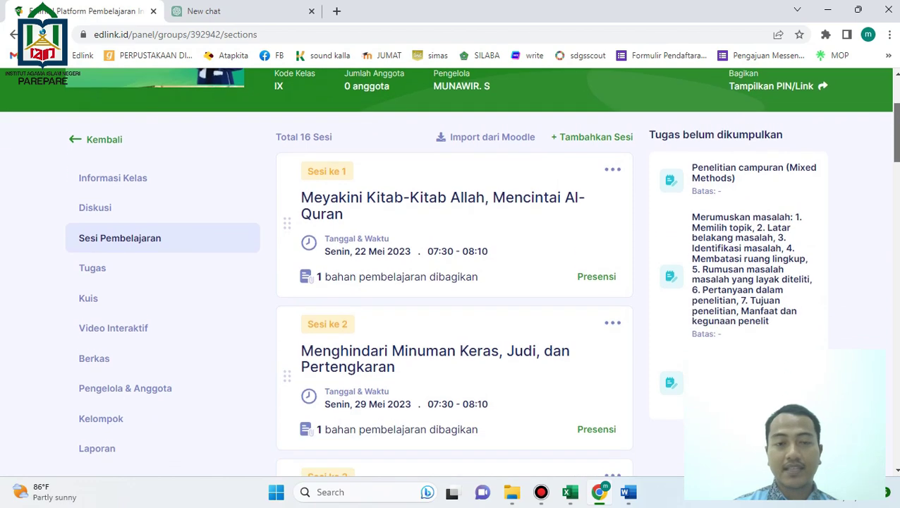
scroll(448, 282, down, 3)
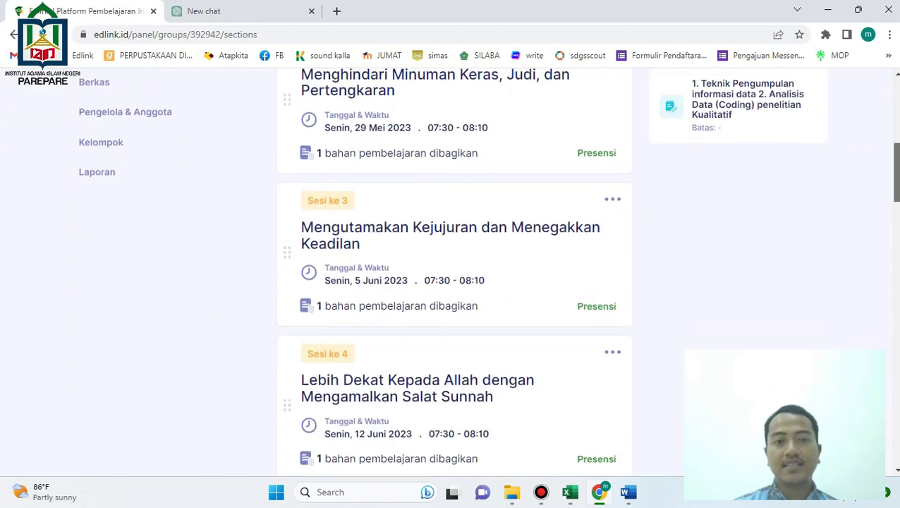
scroll(448, 282, down, 3)
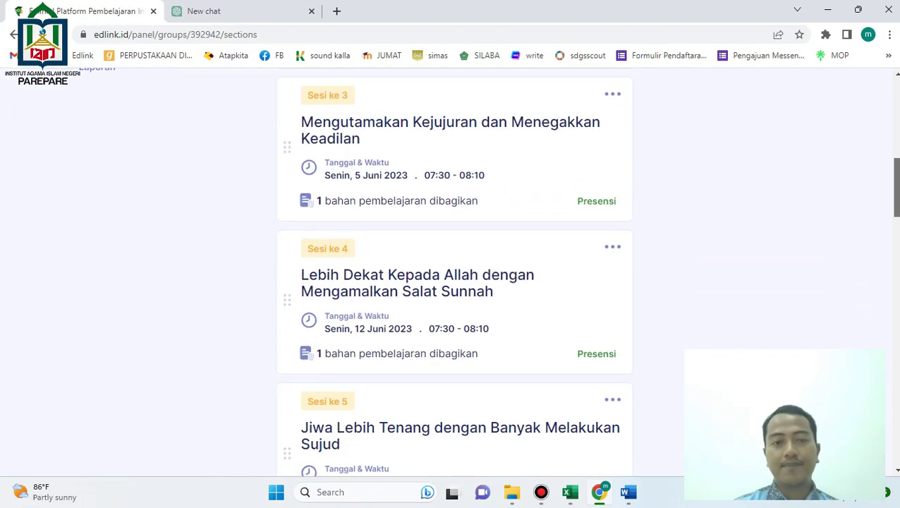
scroll(448, 282, down, 5)
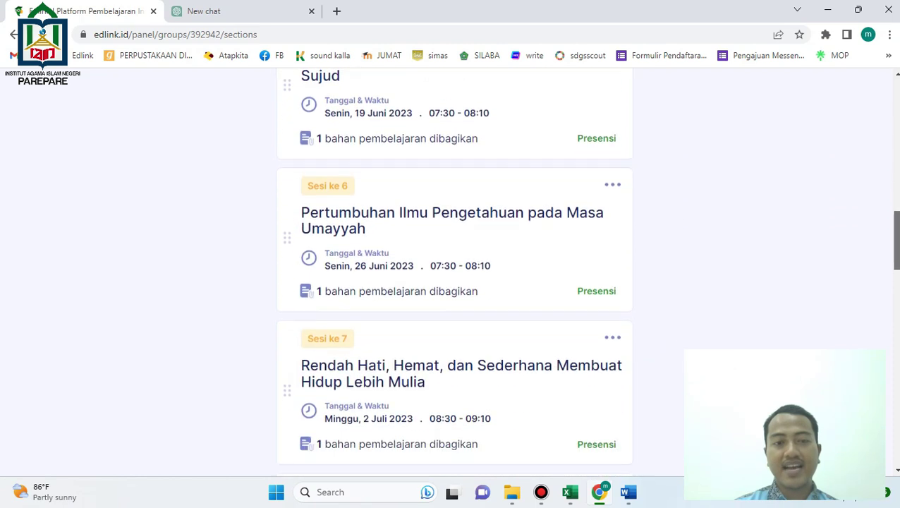
scroll(449, 282, down, 8)
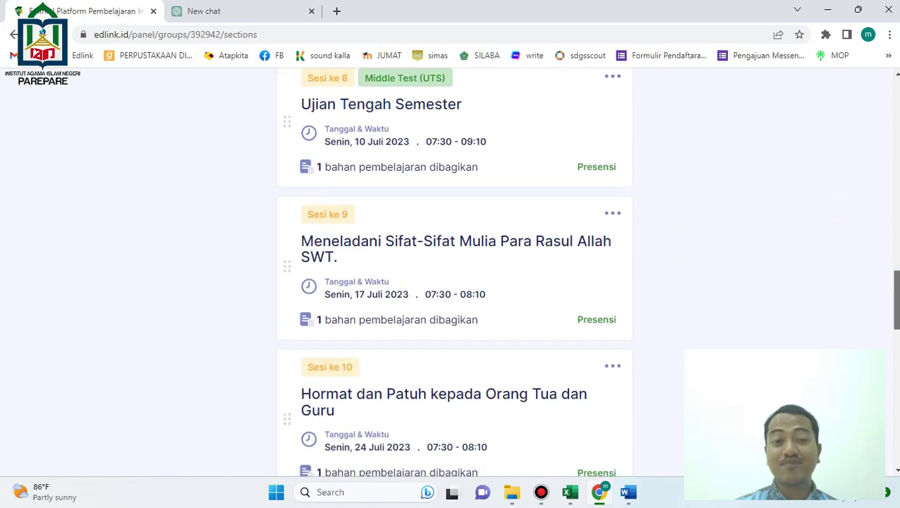
scroll(448, 282, down, 4)
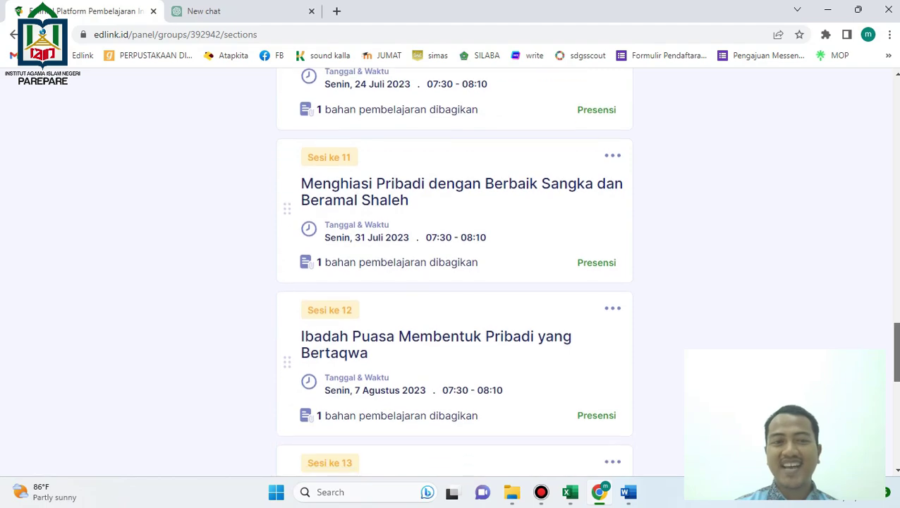
scroll(448, 282, down, 6)
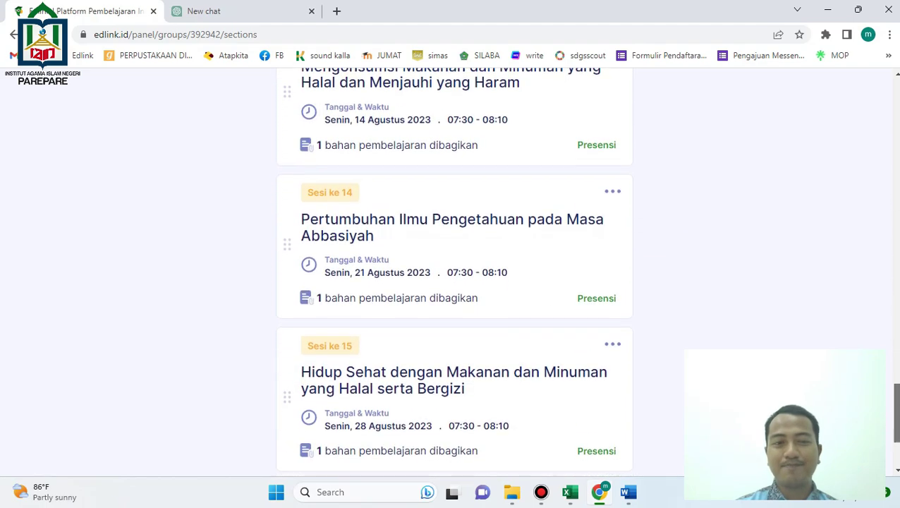
drag(896, 432, 896, 132)
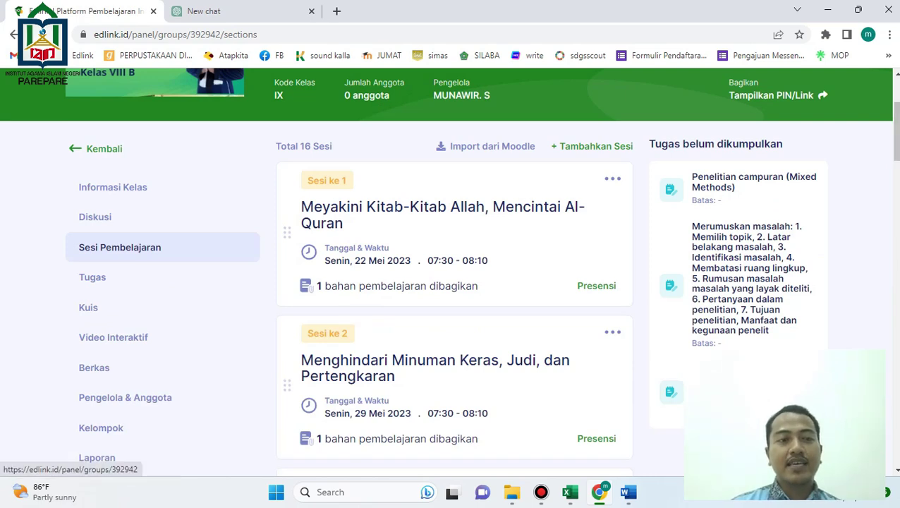
Open the class's Diskusi page, check the Pertemuan 6 topic in the Excel meeting list, and return to Edlink.
click(95, 217)
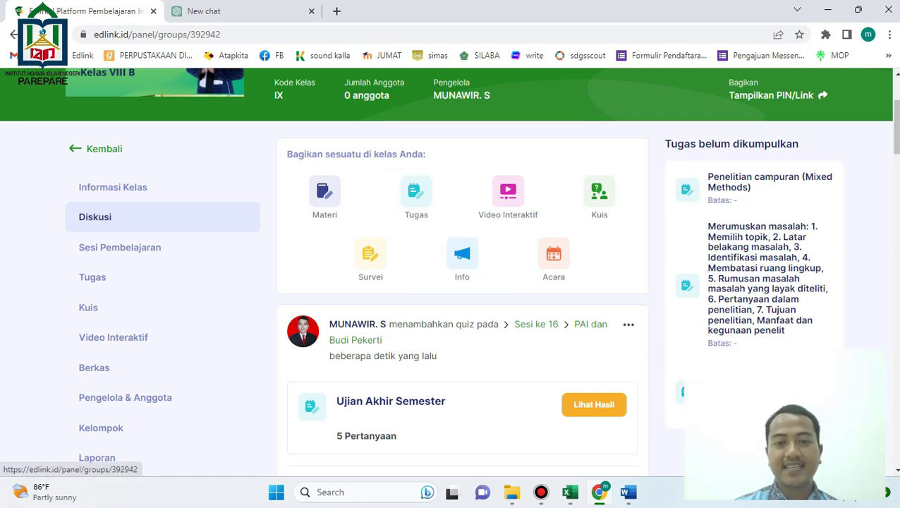
click(628, 491)
click(569, 491)
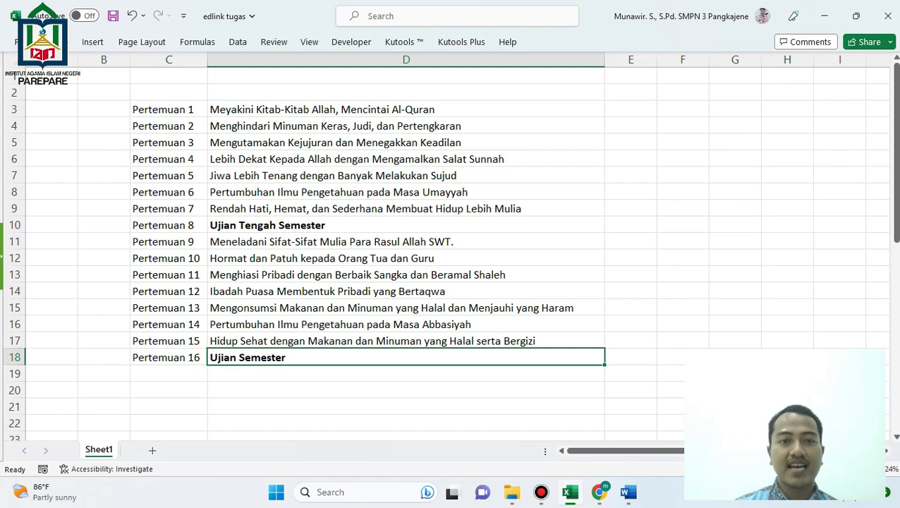
click(405, 192)
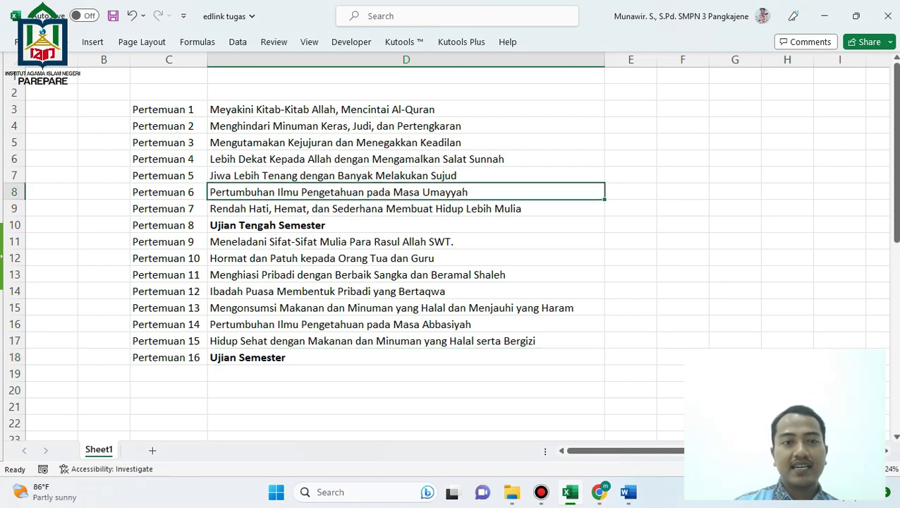
click(824, 16)
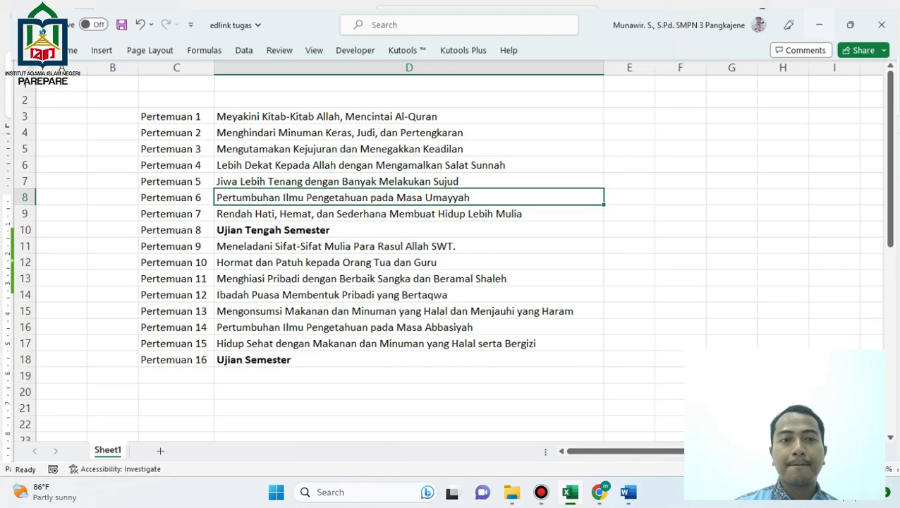
key(alt+Tab)
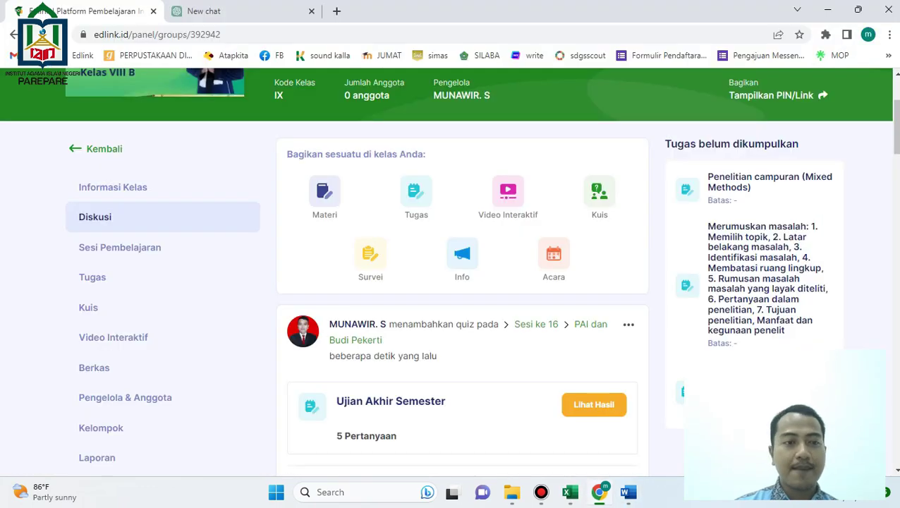
Start a new Tugas for the class and assign it to Sesi 6, 'Pertumbuhan Ilmu Pengetahuan pada Masa Umayyah'.
click(416, 198)
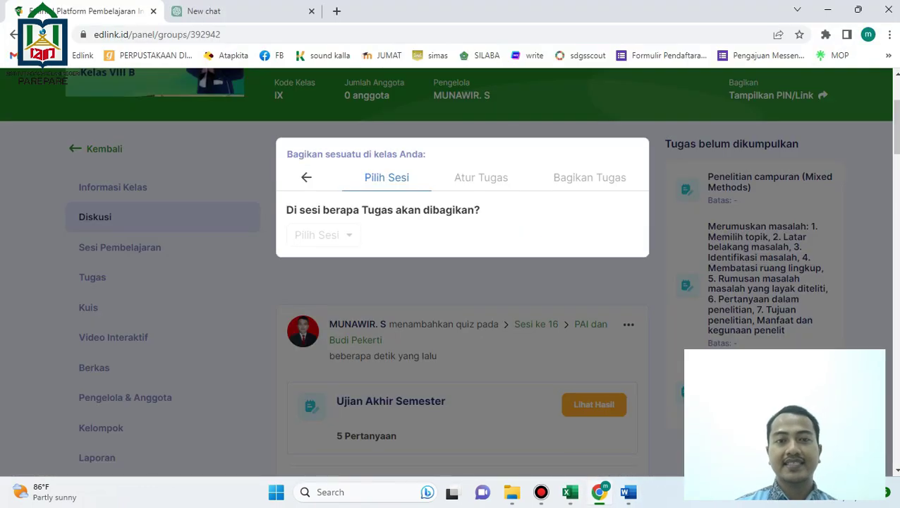
click(323, 235)
scroll(305, 282, down, 2)
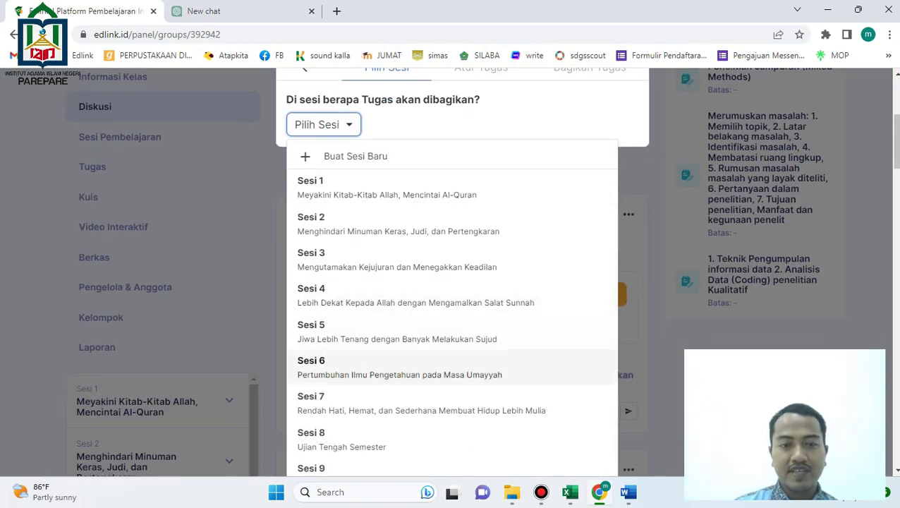
click(399, 367)
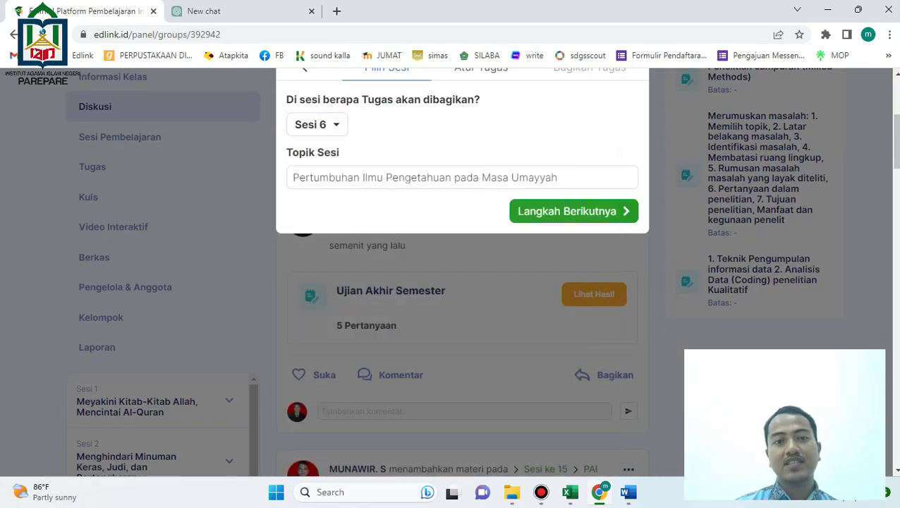
click(573, 210)
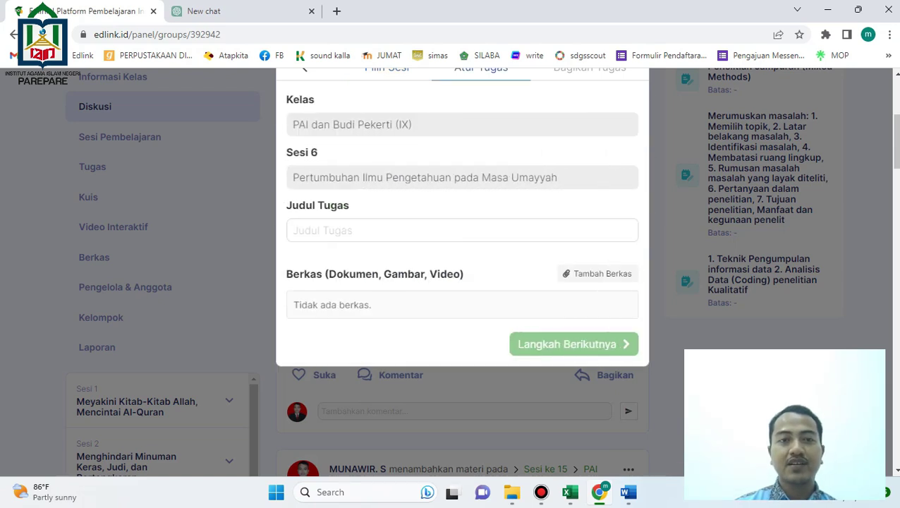
Title the assignment 'Membuat Klipping' and continue to its sharing settings without attaching a file.
click(462, 230)
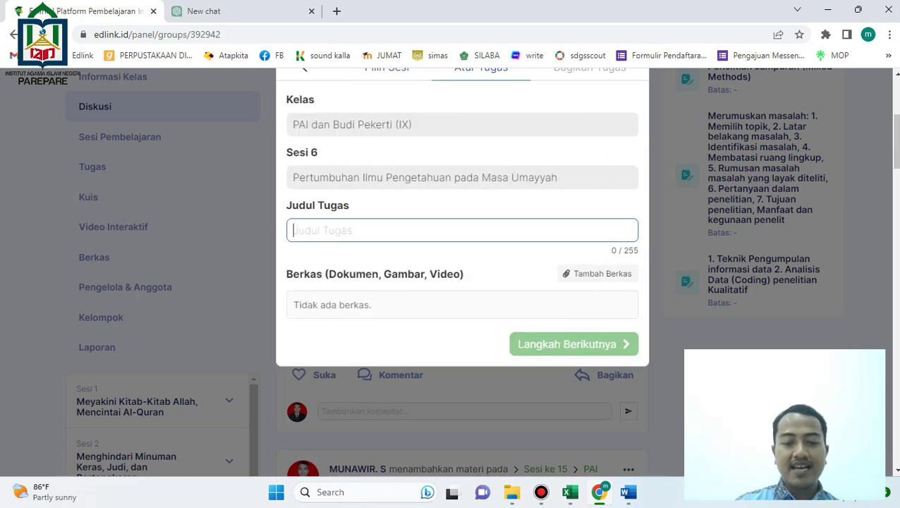
text(Membuat K)
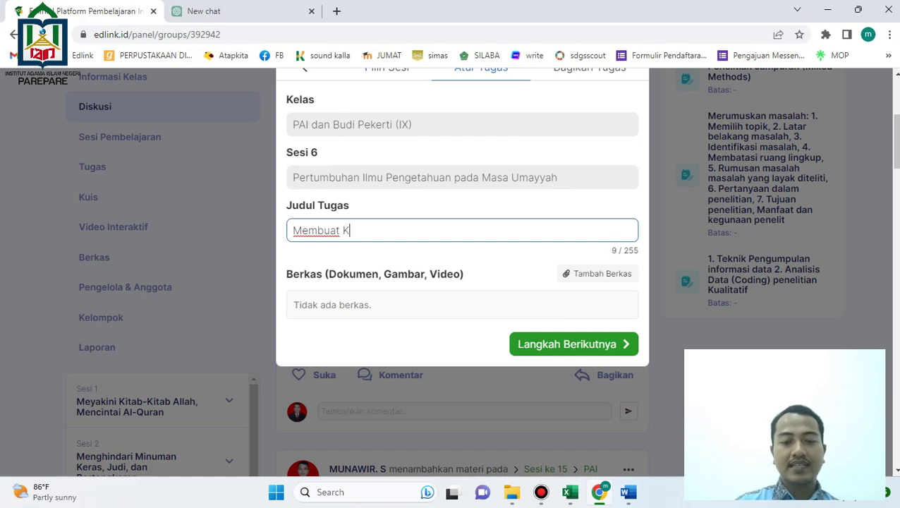
text(lipping)
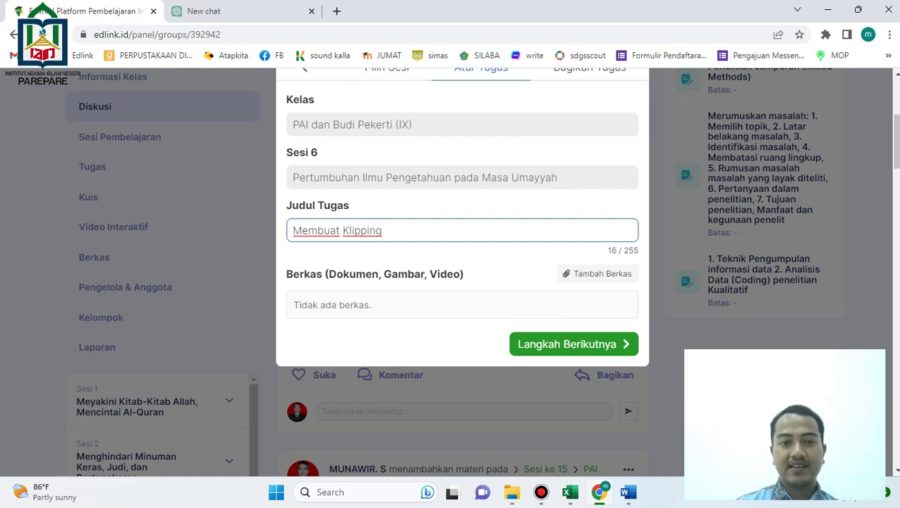
click(573, 344)
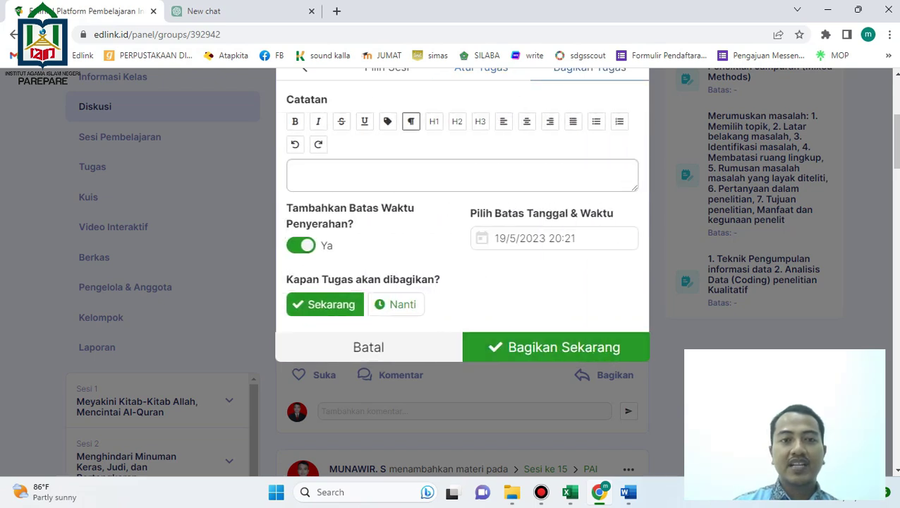
Write the assignment note 'Buatlah klipping tentang sejarah pertumbuhan ilmu pengetahuan'.
text(Buatlah klipping tentang sejara)
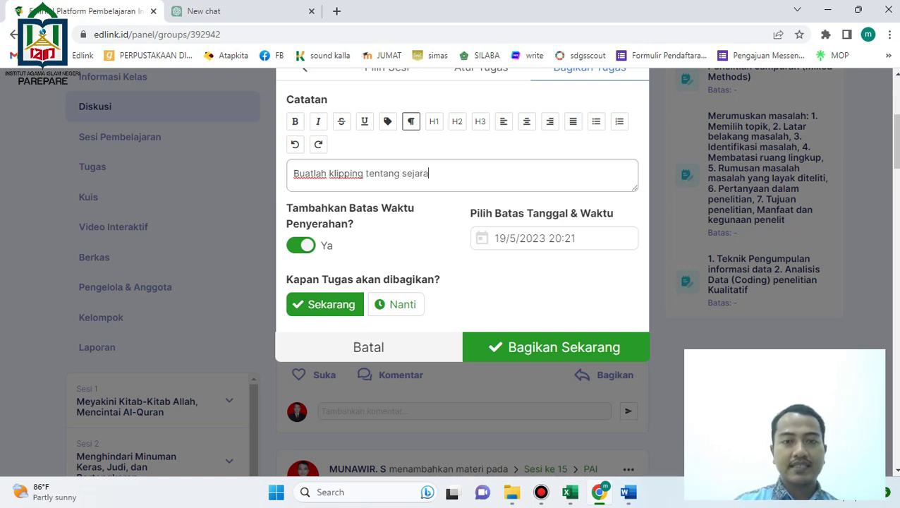
text(h pertu)
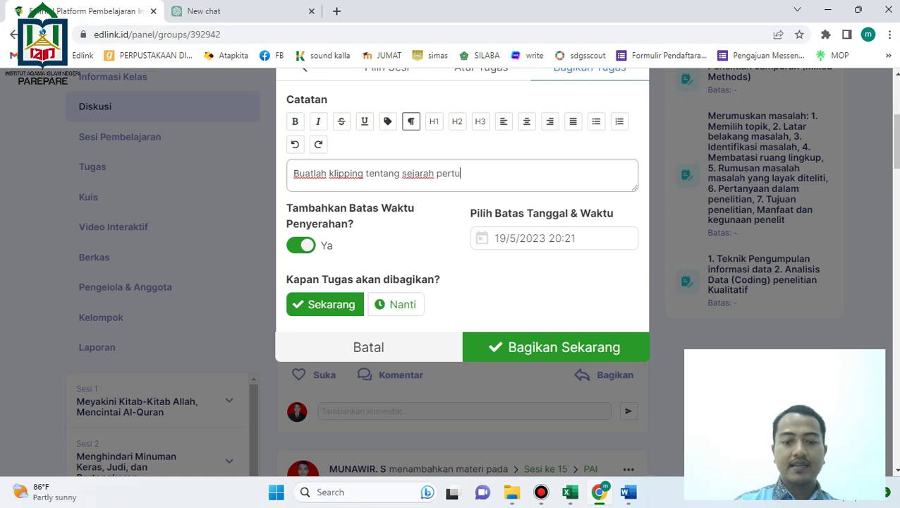
text(mbuhan ilmu pengetahuan)
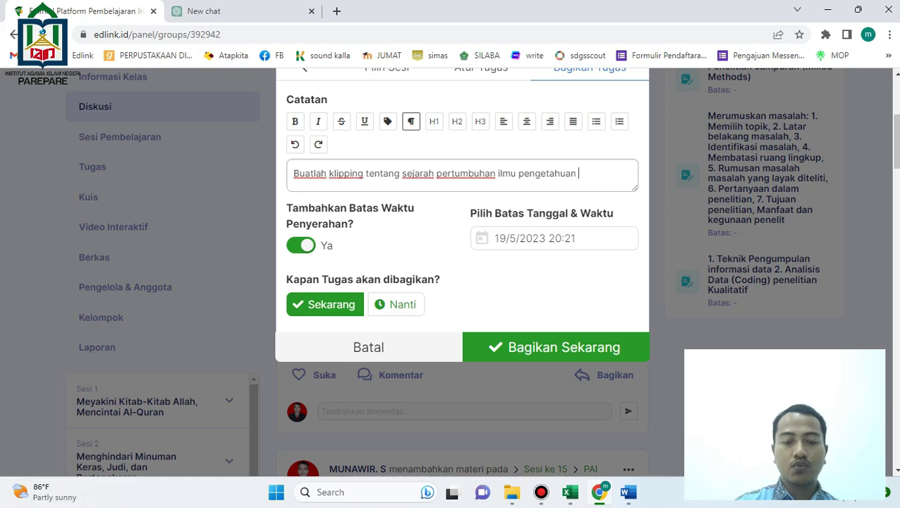
scroll(462, 282, down, 2)
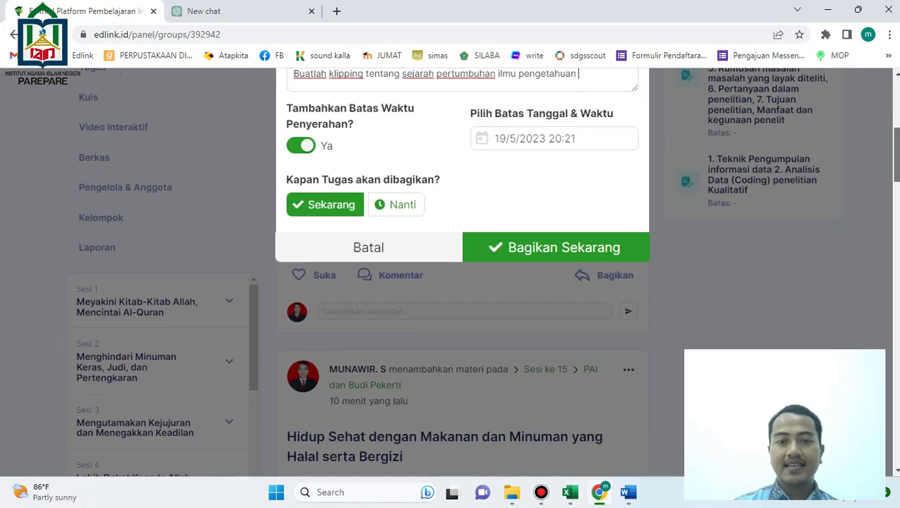
scroll(462, 282, down, 4)
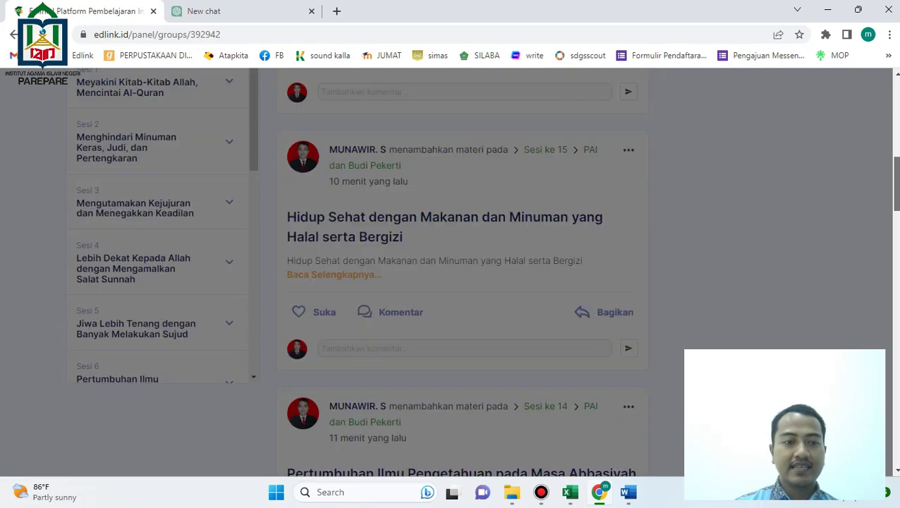
scroll(462, 282, up, 3)
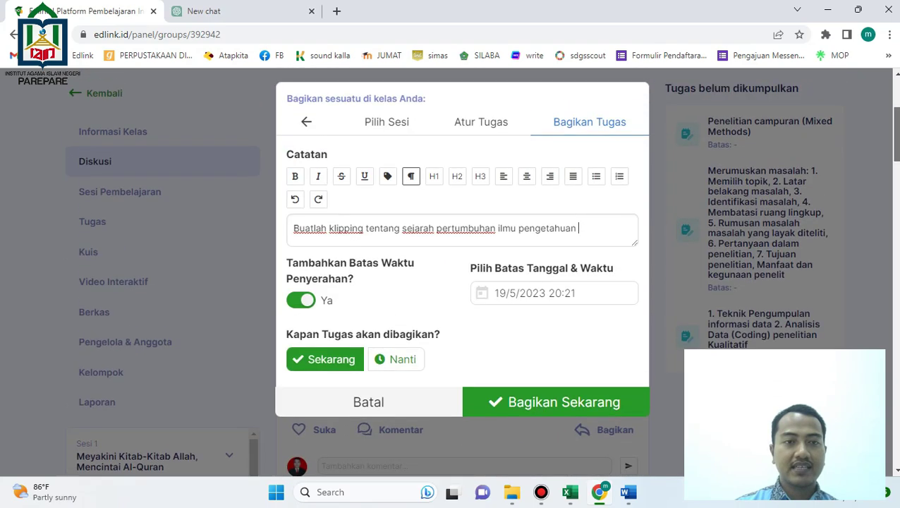